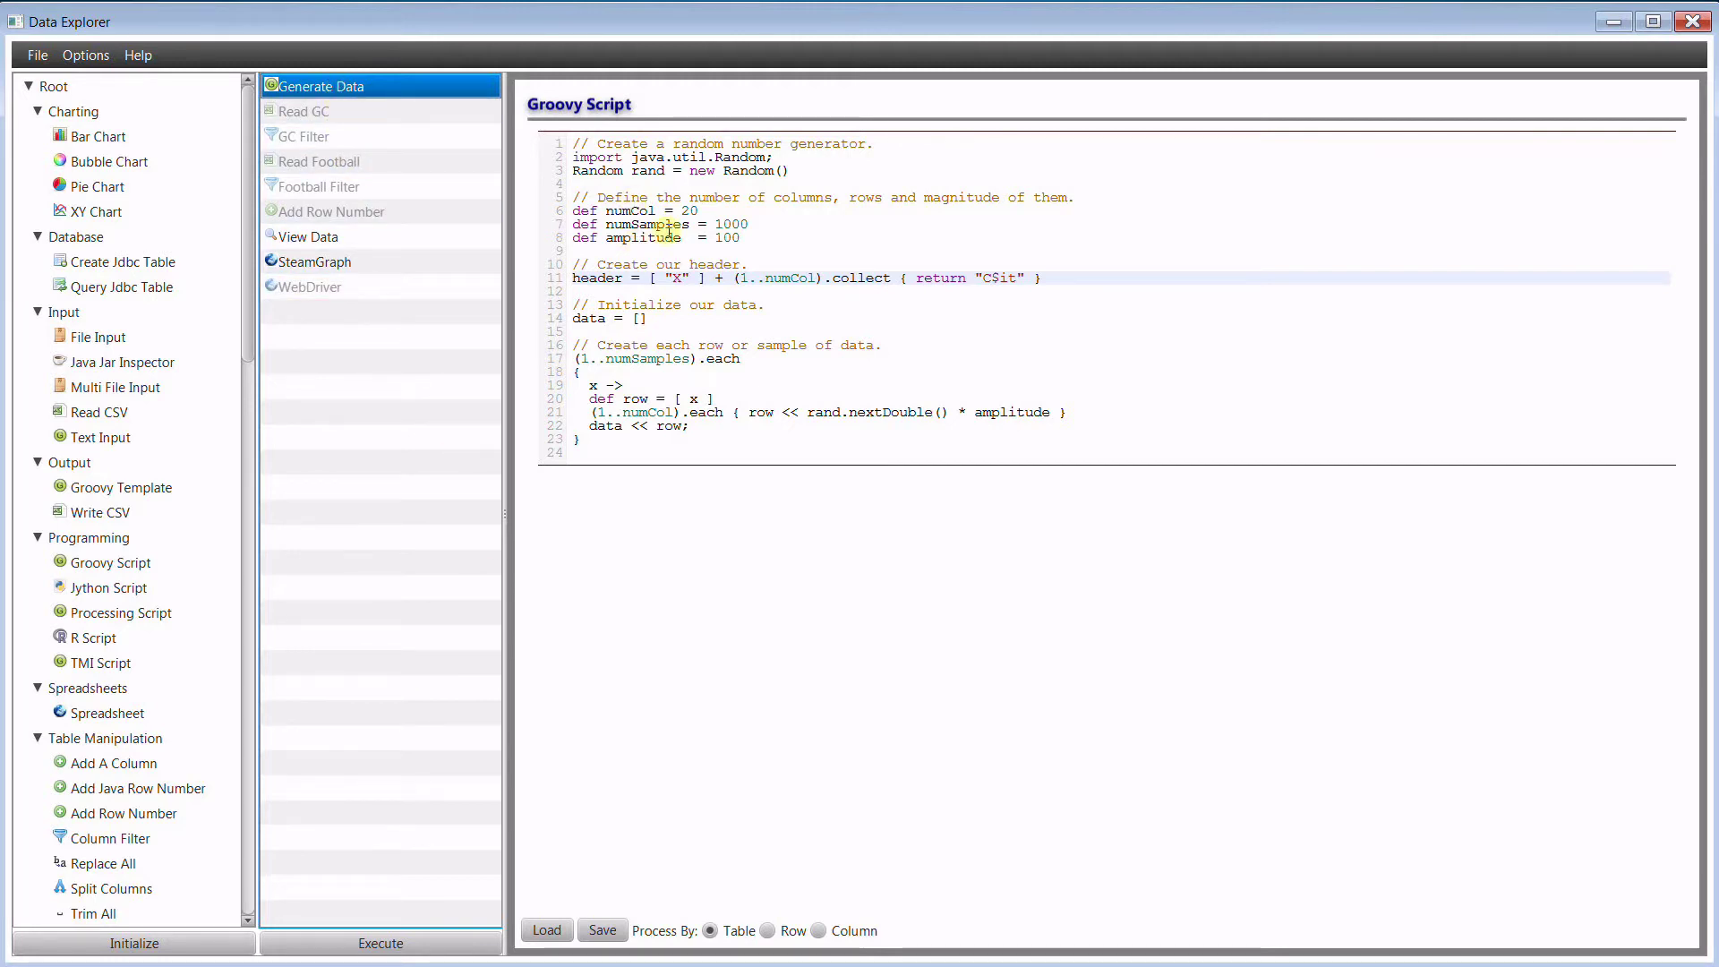
Examine the Generate Data Groovy script, from the random generator and size definitions to the header, data initialization and row-creation loop.
click(805, 170)
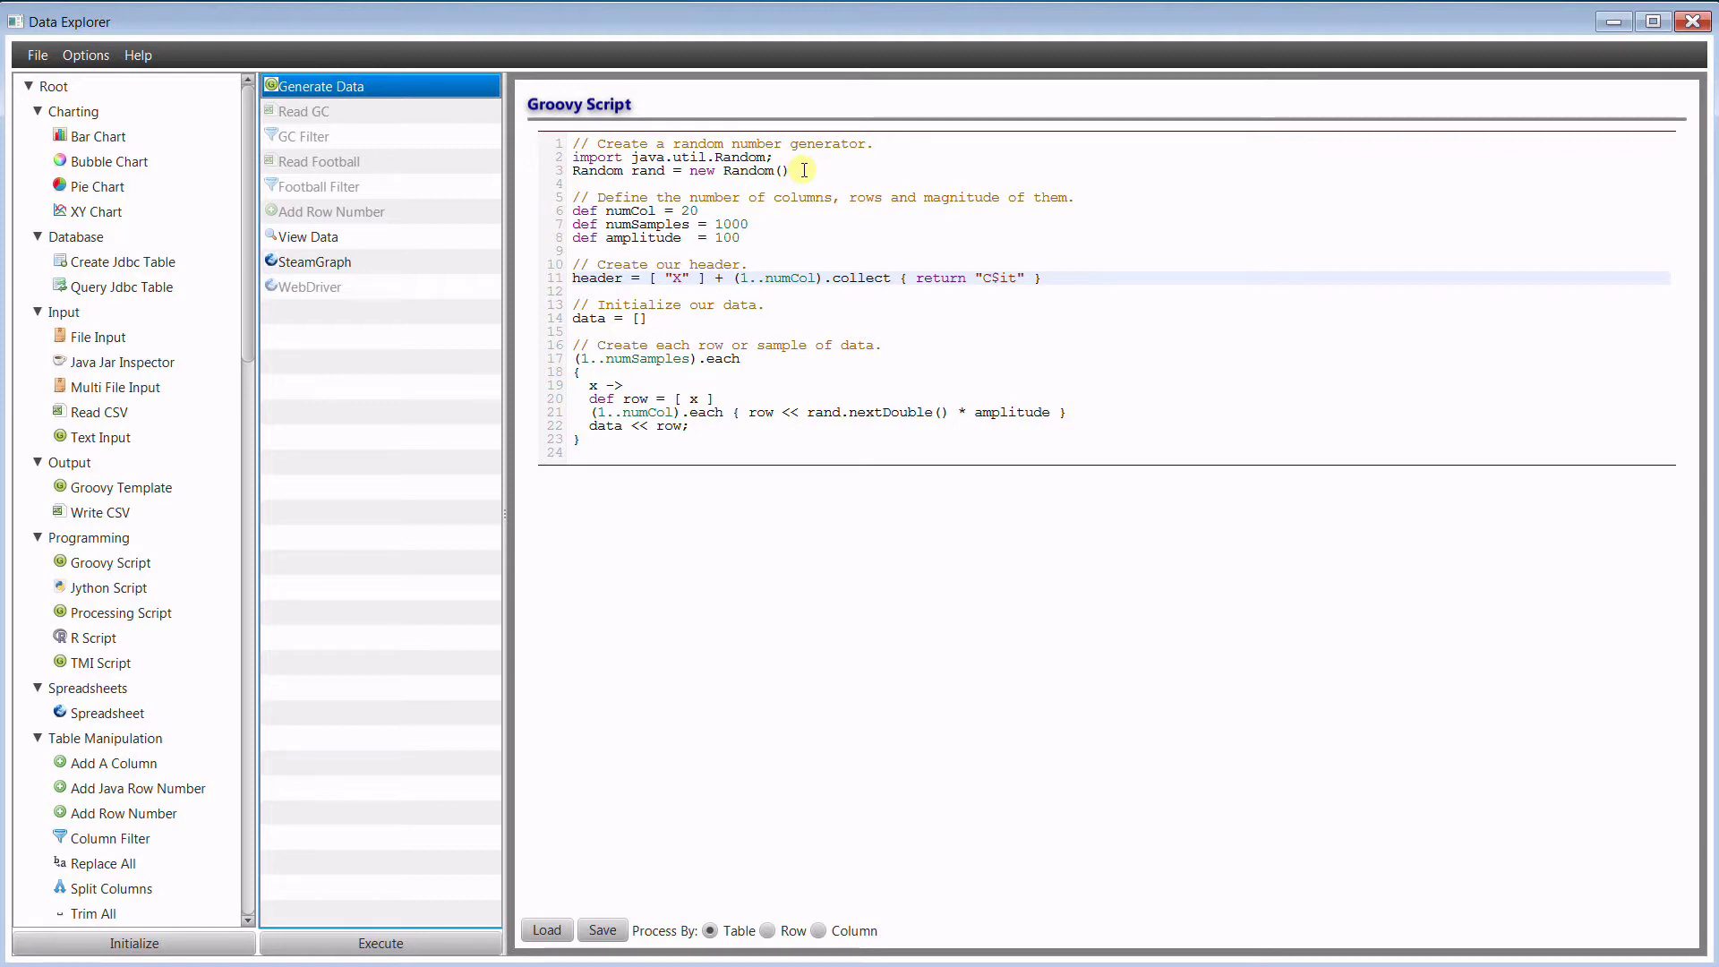
drag(804, 170, 503, 131)
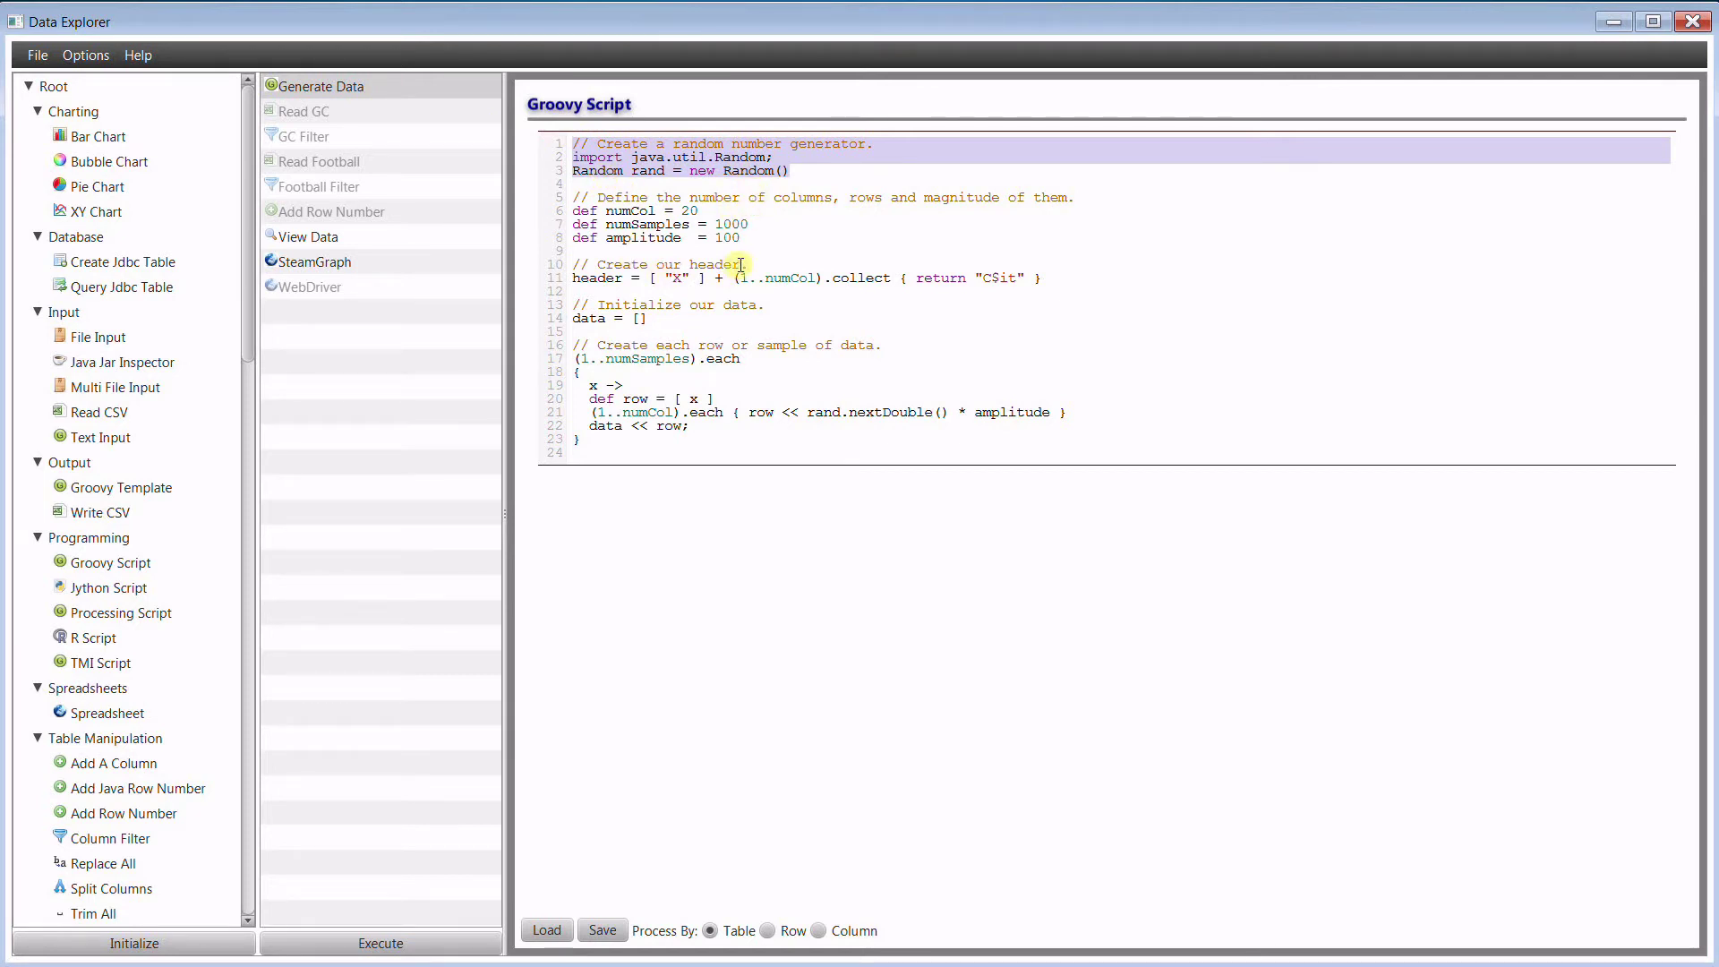
drag(757, 239, 549, 199)
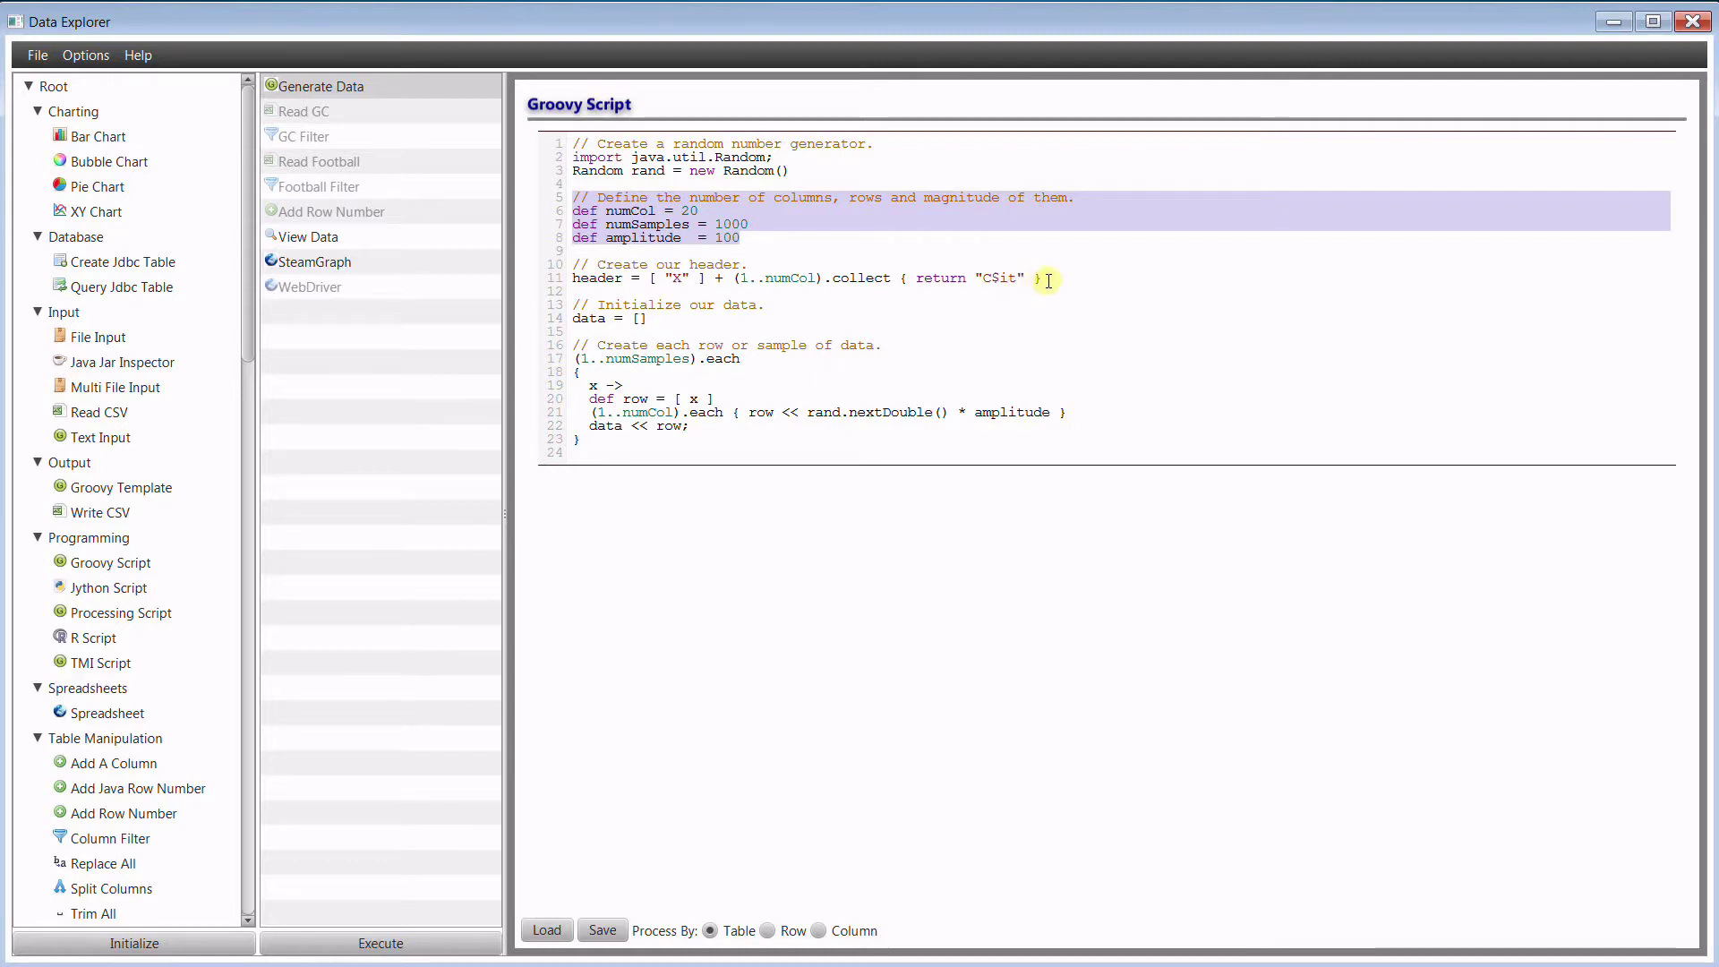
drag(1044, 279, 558, 269)
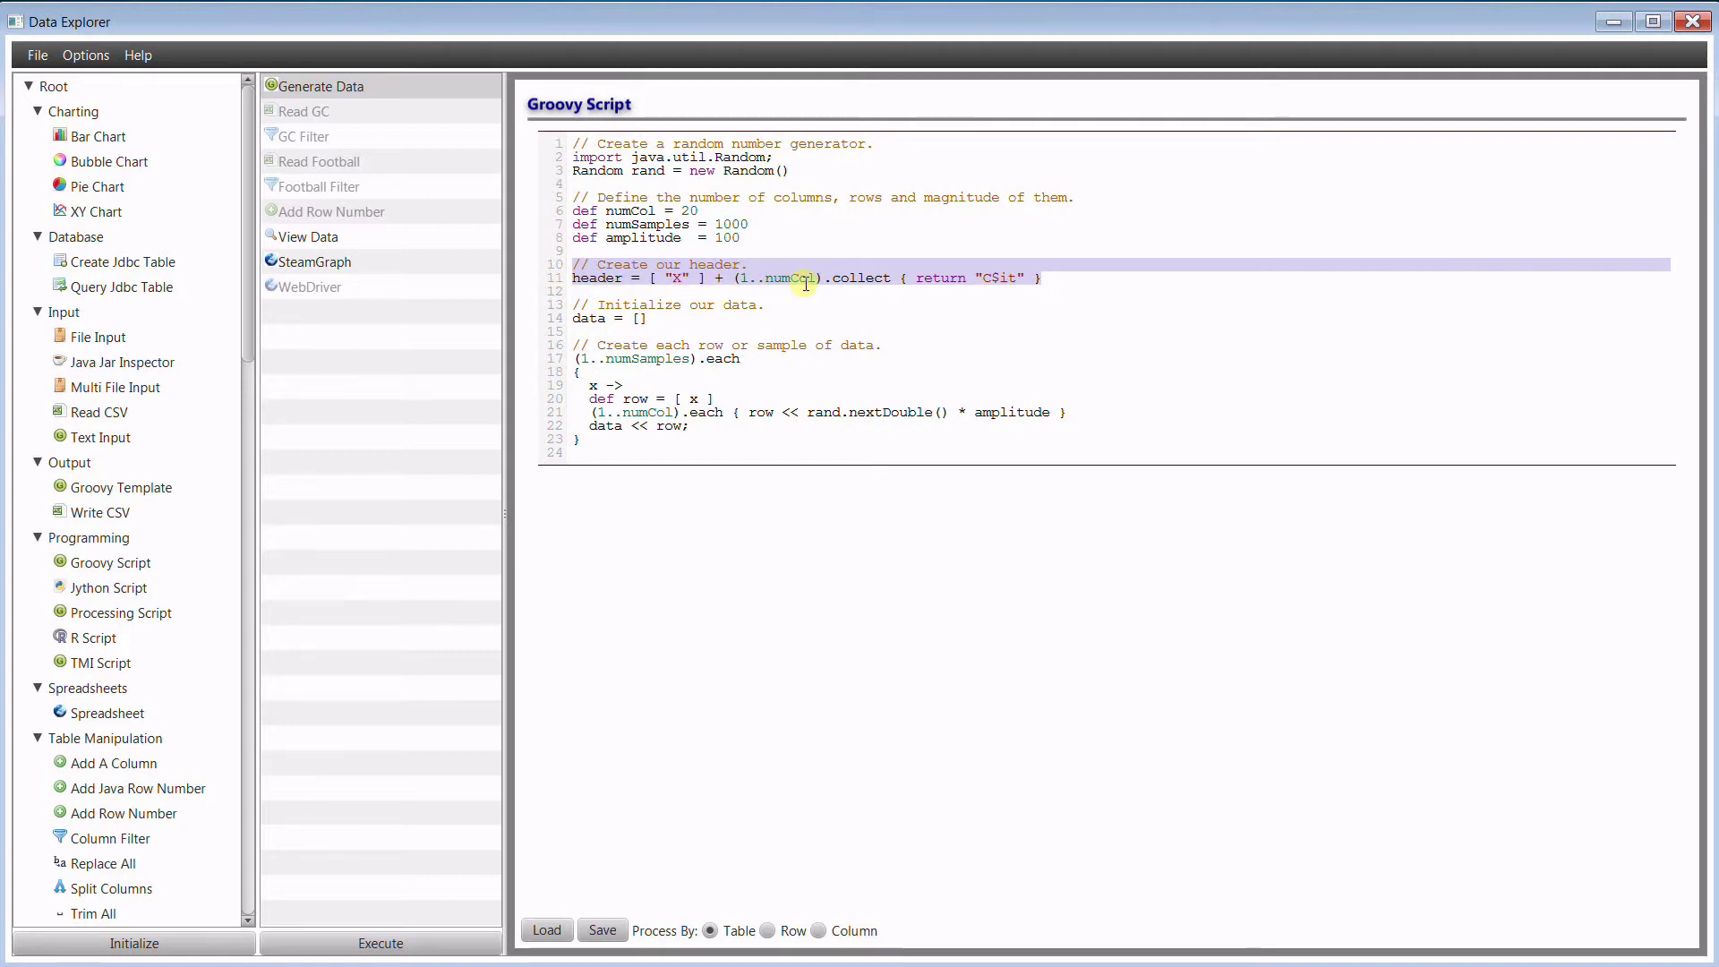
click(614, 212)
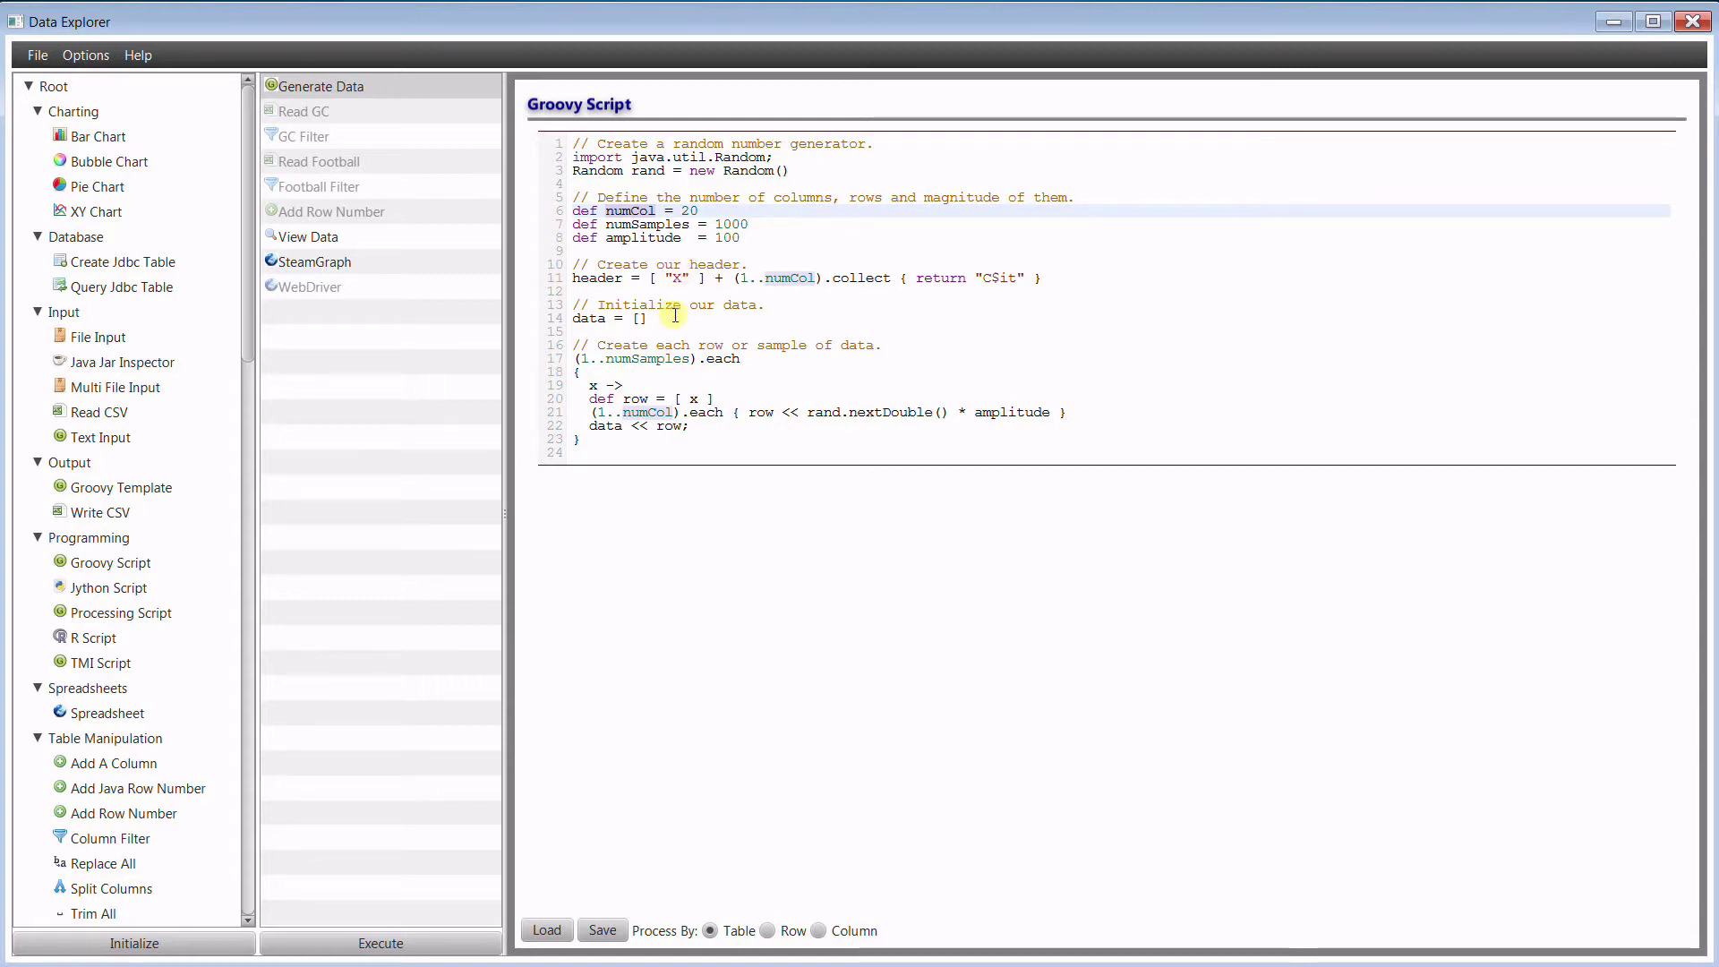
drag(675, 315, 563, 307)
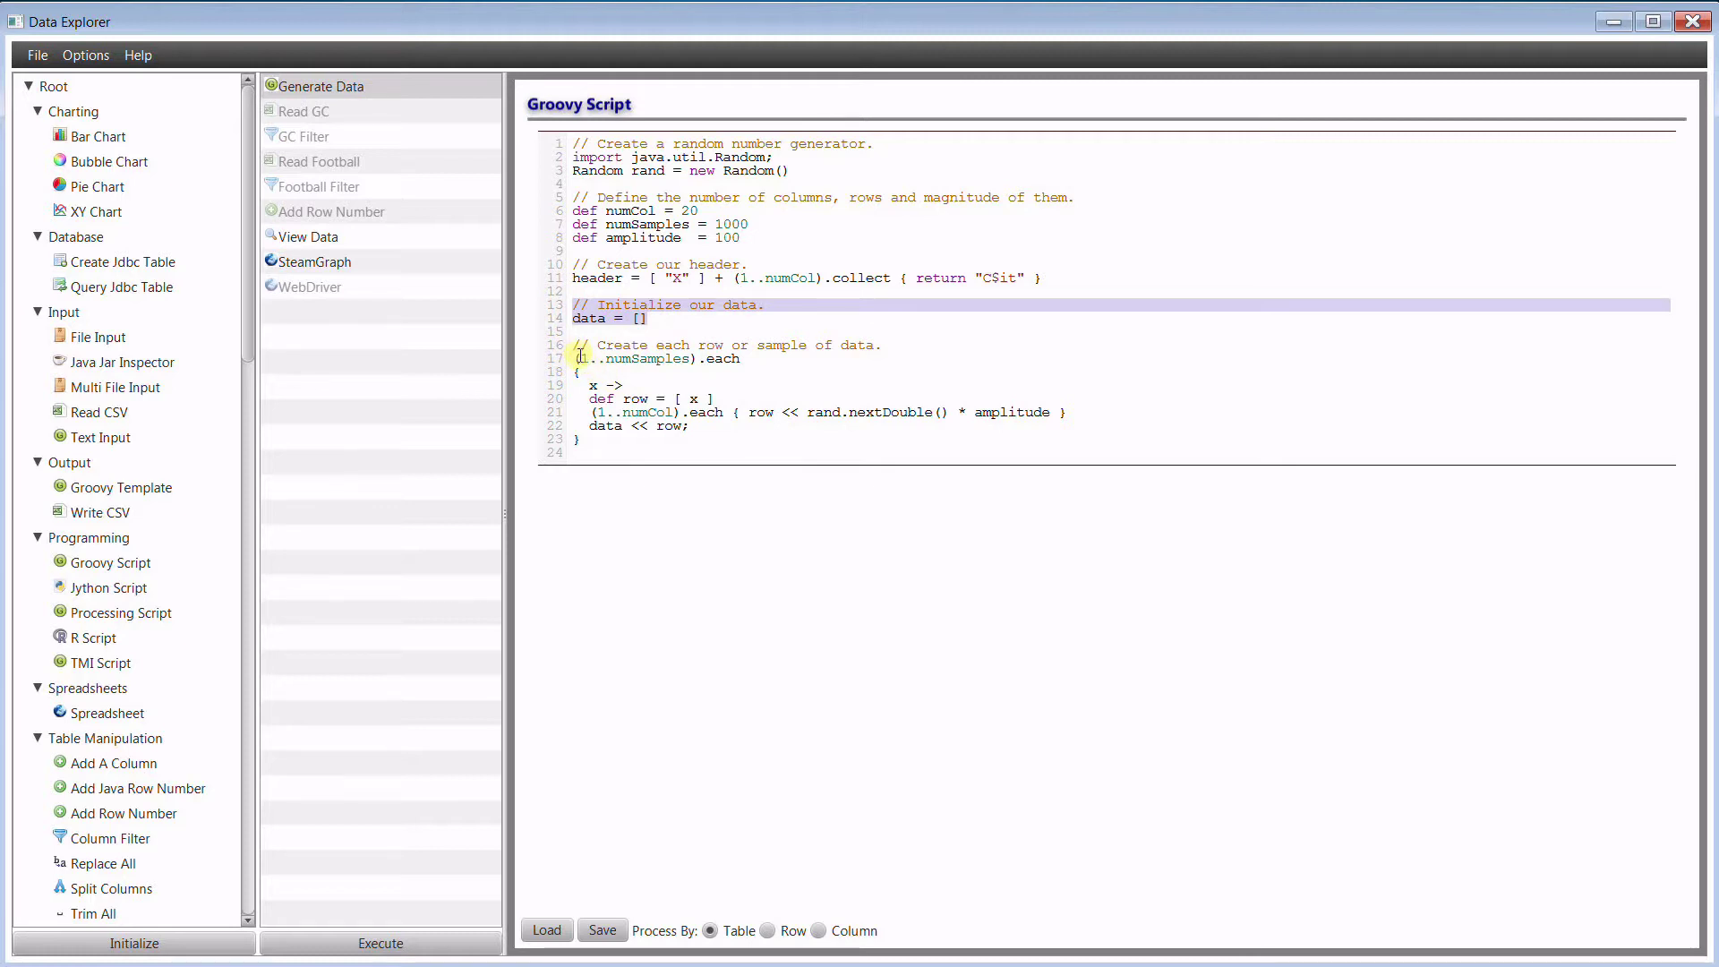
drag(581, 357, 763, 361)
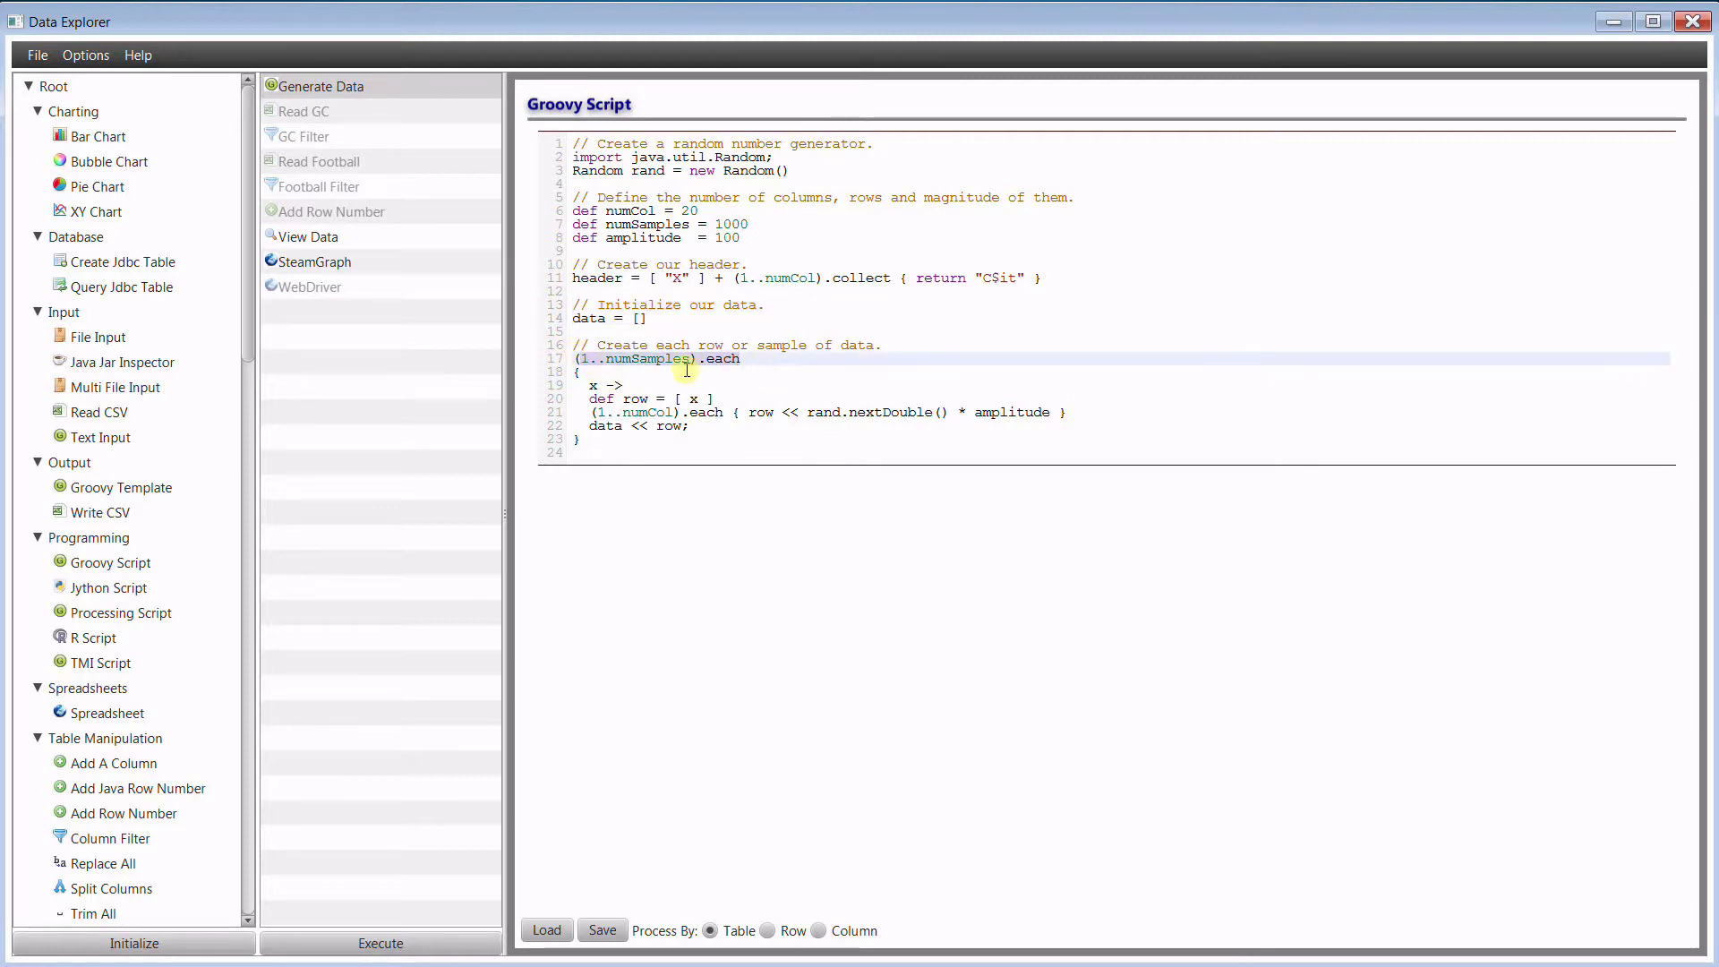
drag(591, 412, 1095, 411)
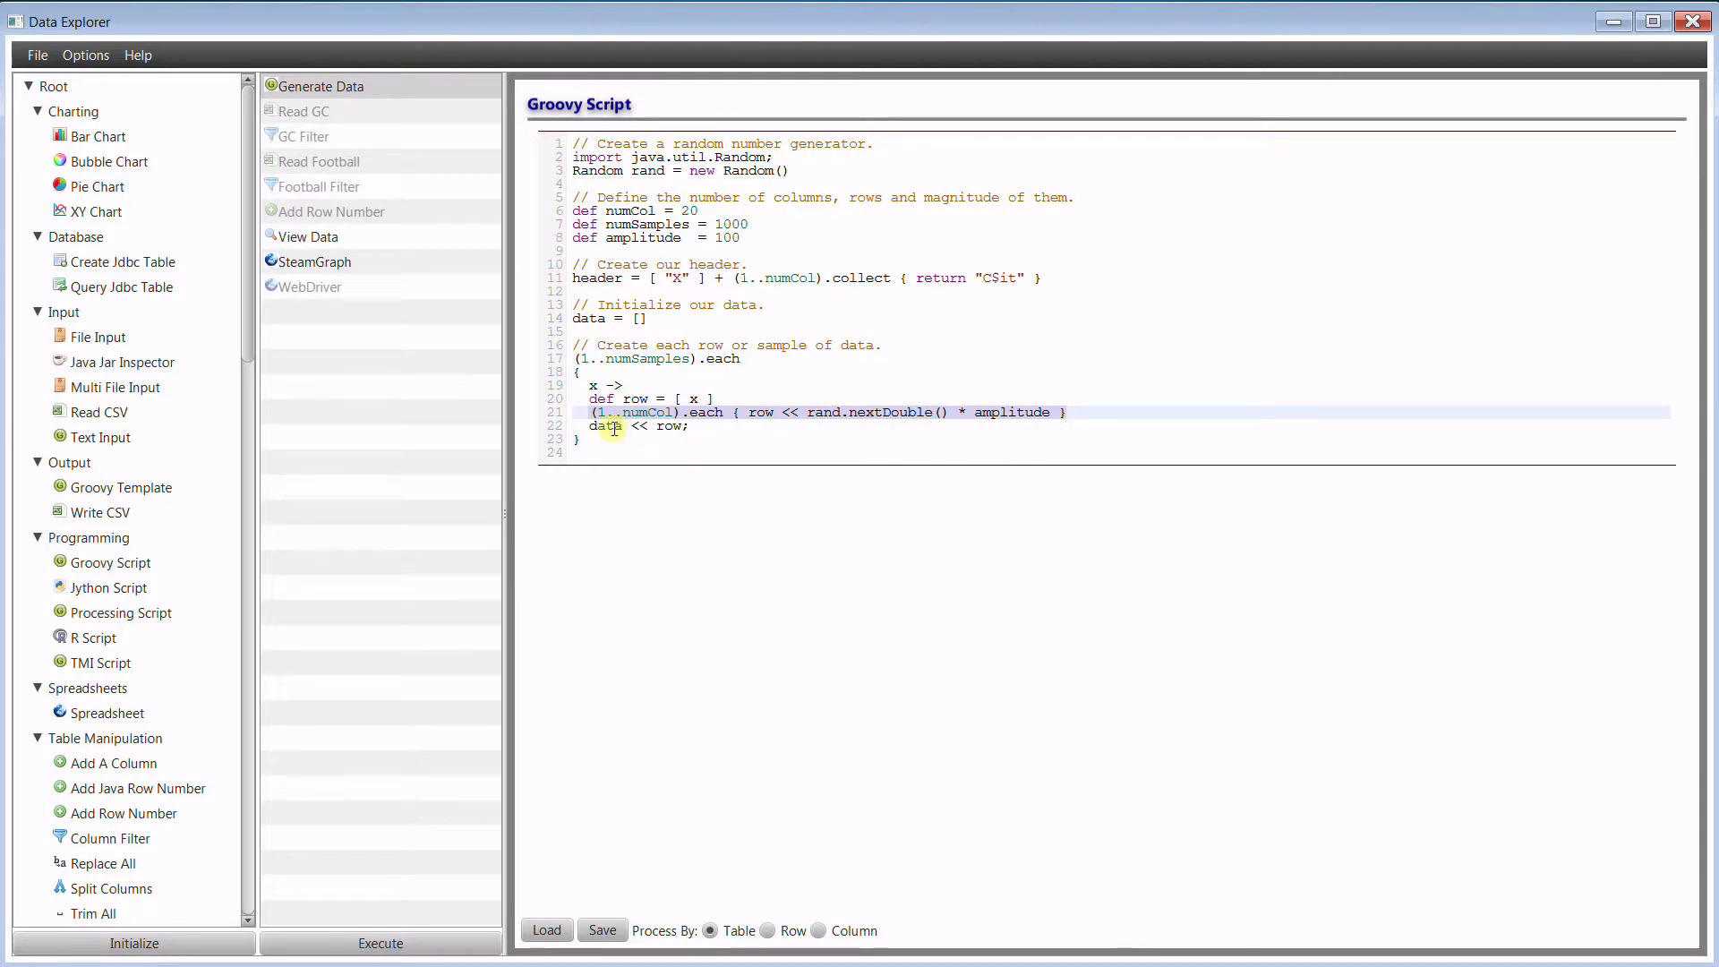
drag(604, 428, 738, 431)
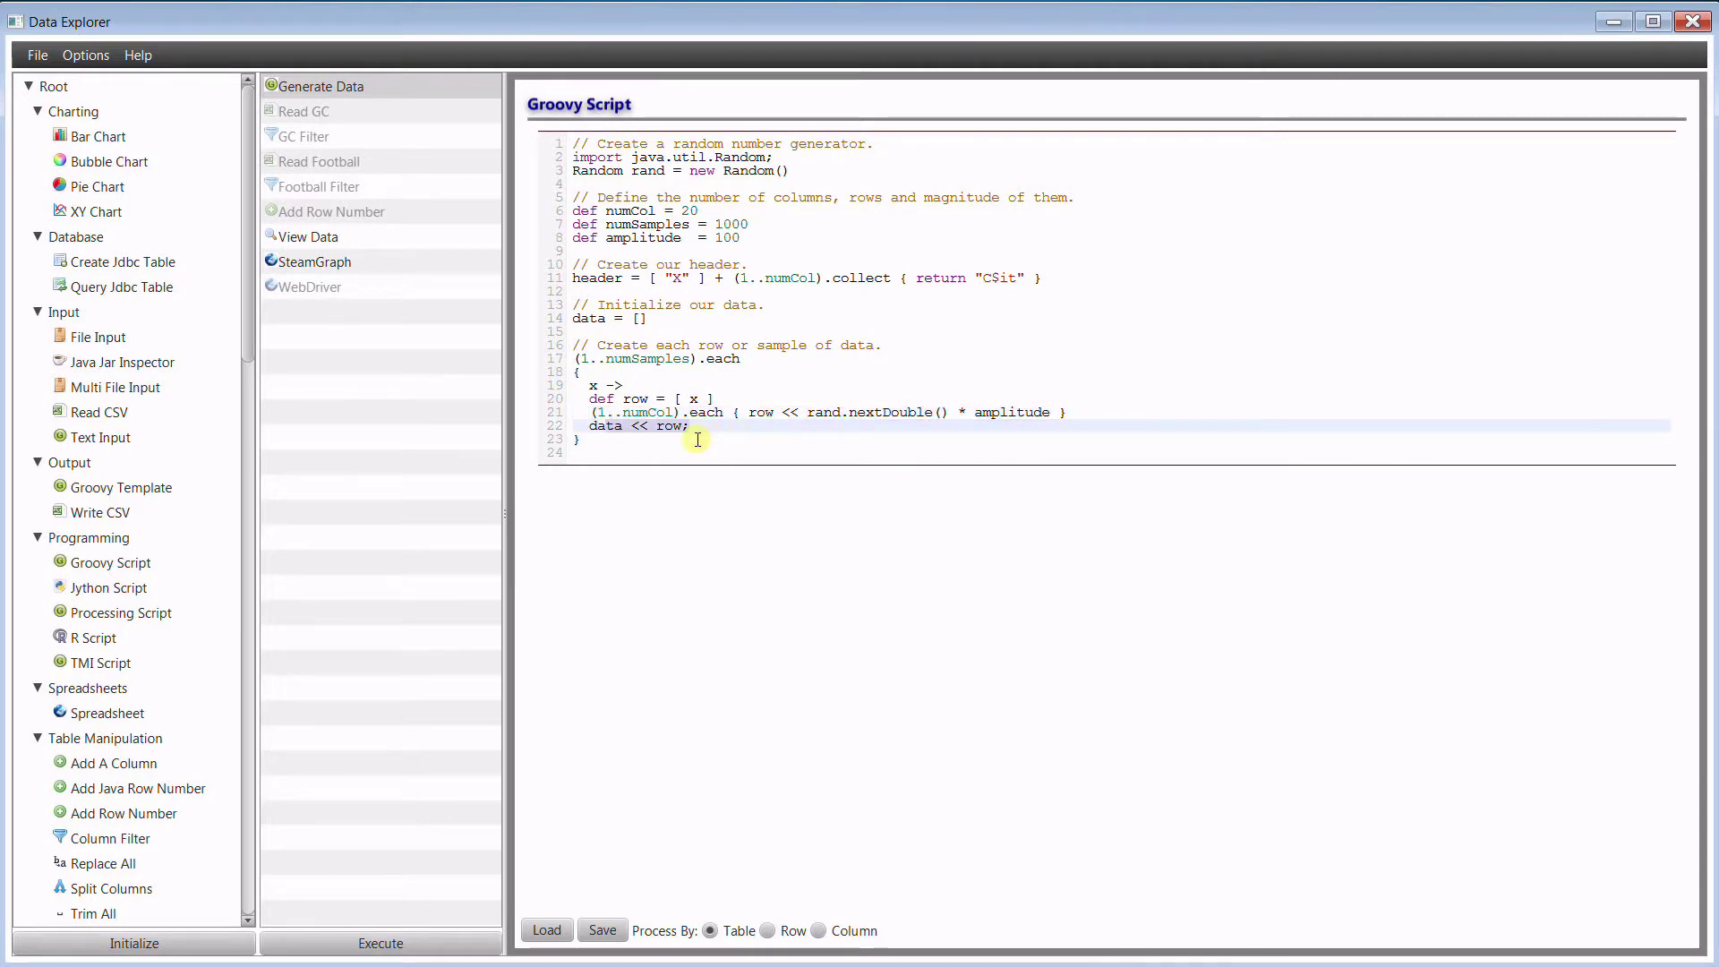
click(674, 454)
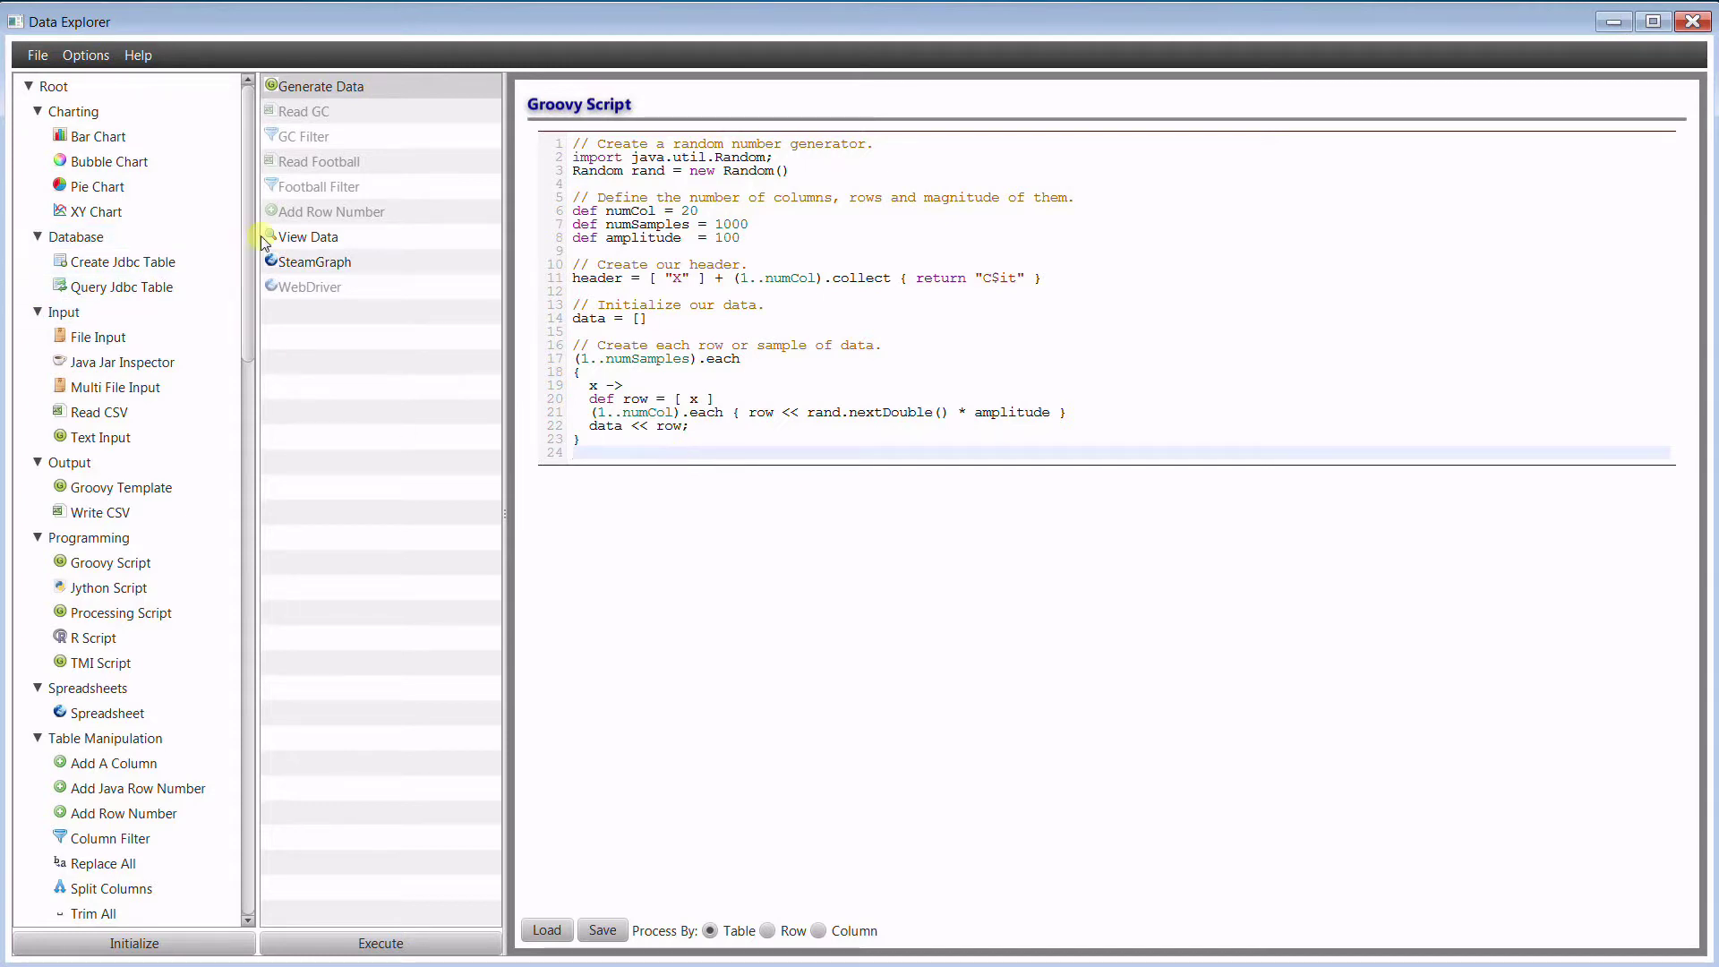
Execute the workflow with View Data open and widen the X column to inspect the generated rows.
click(337, 237)
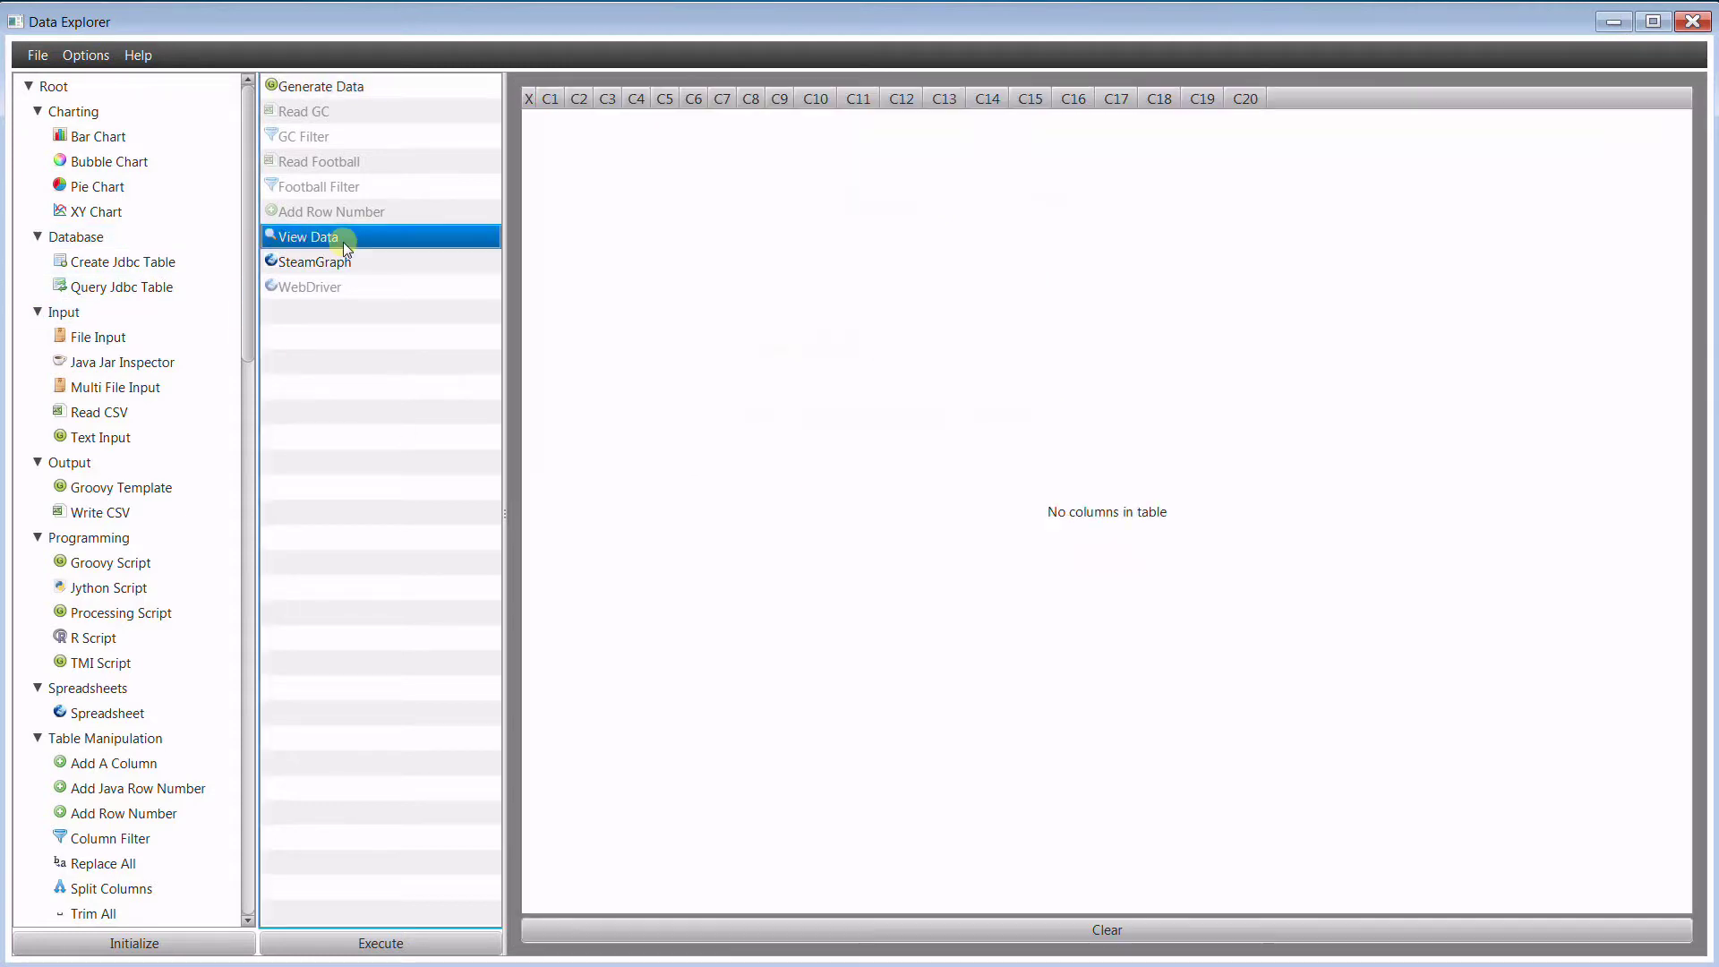
click(439, 942)
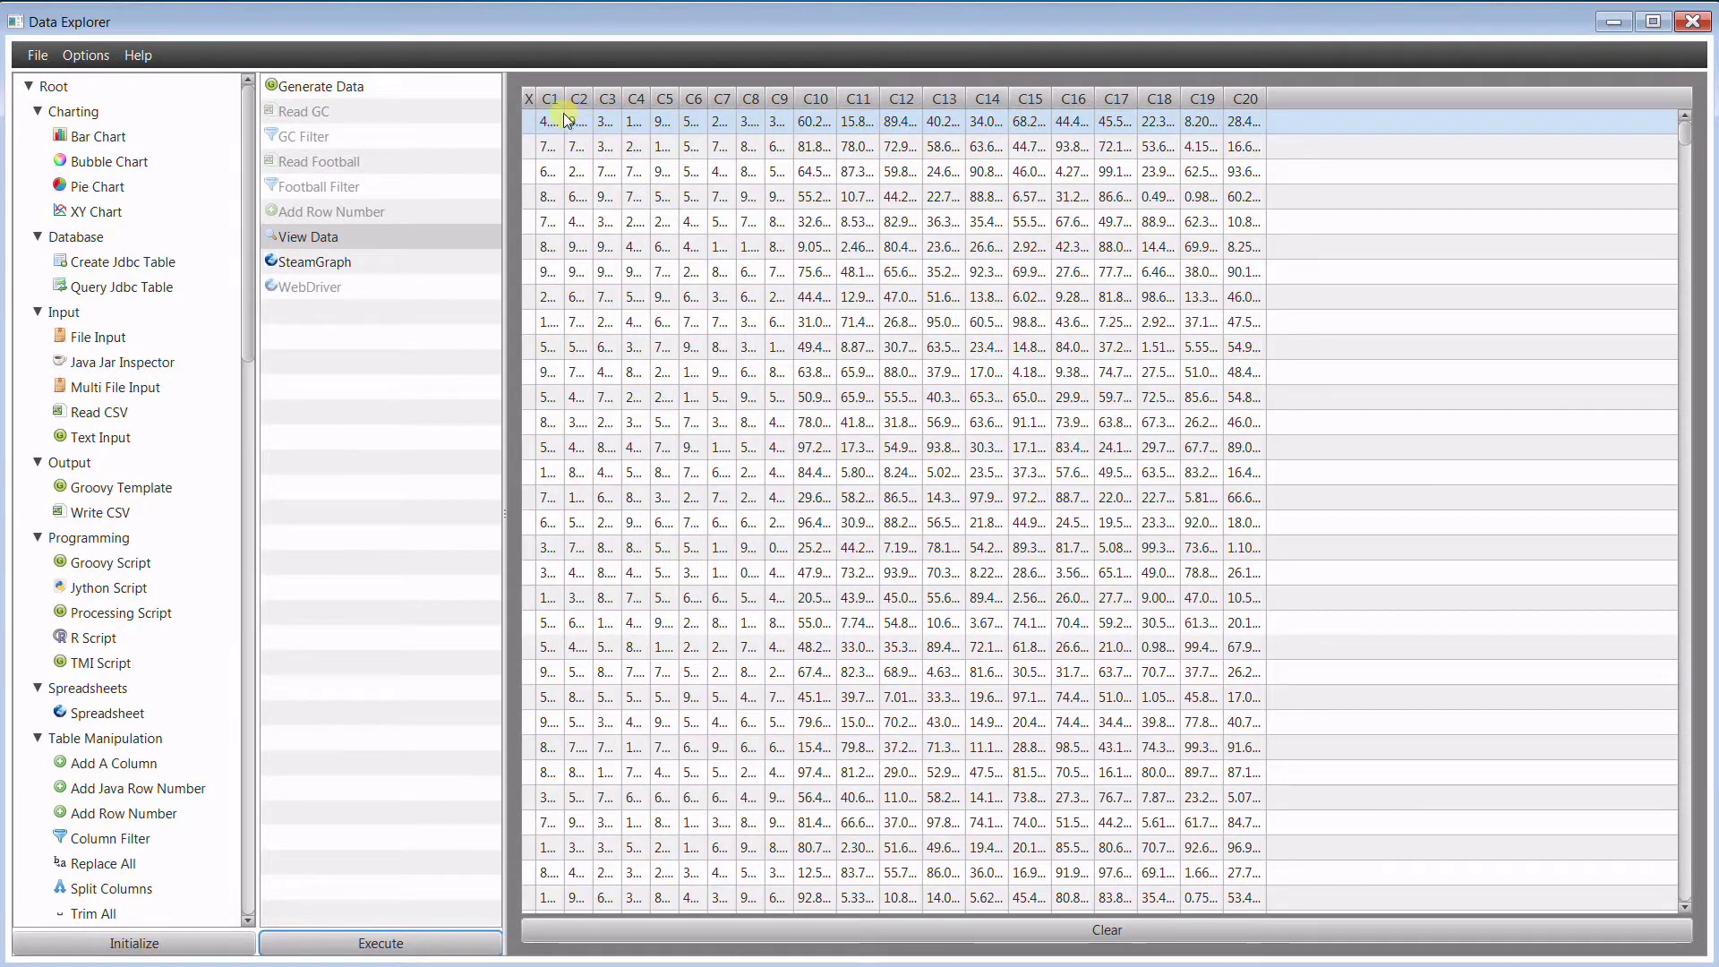
drag(536, 99, 580, 97)
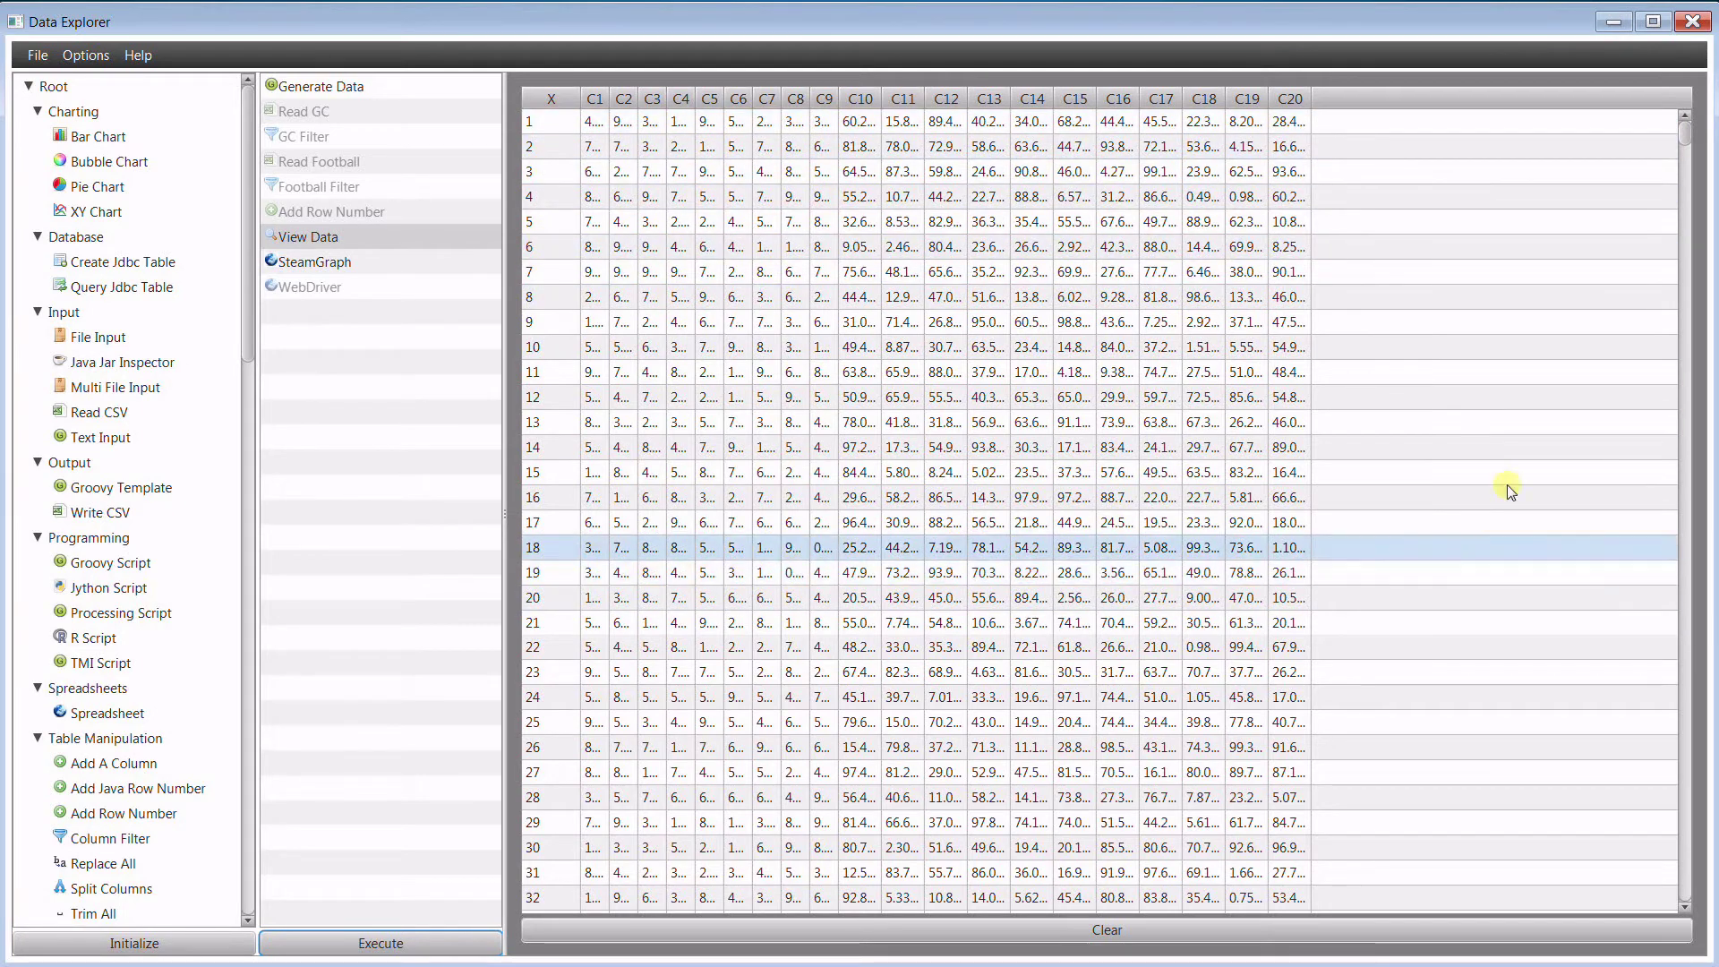
drag(1684, 143, 1704, 100)
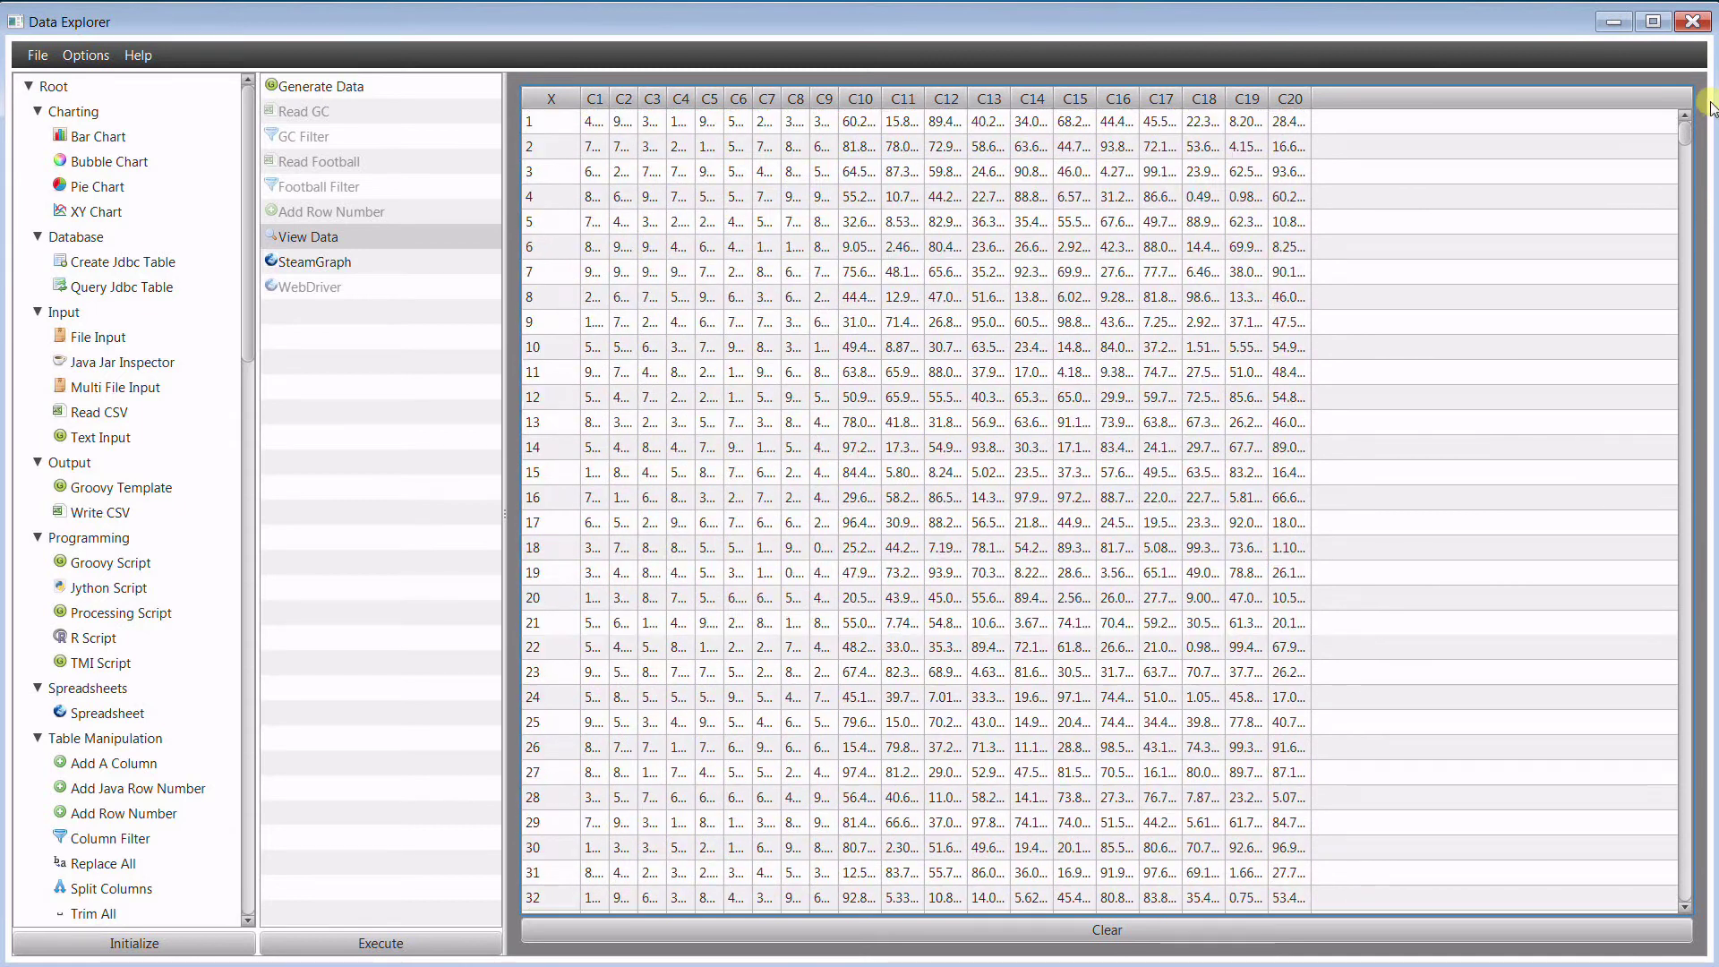
In the Generate Data script, set numSamples to 100 and numCol to 5.
click(389, 86)
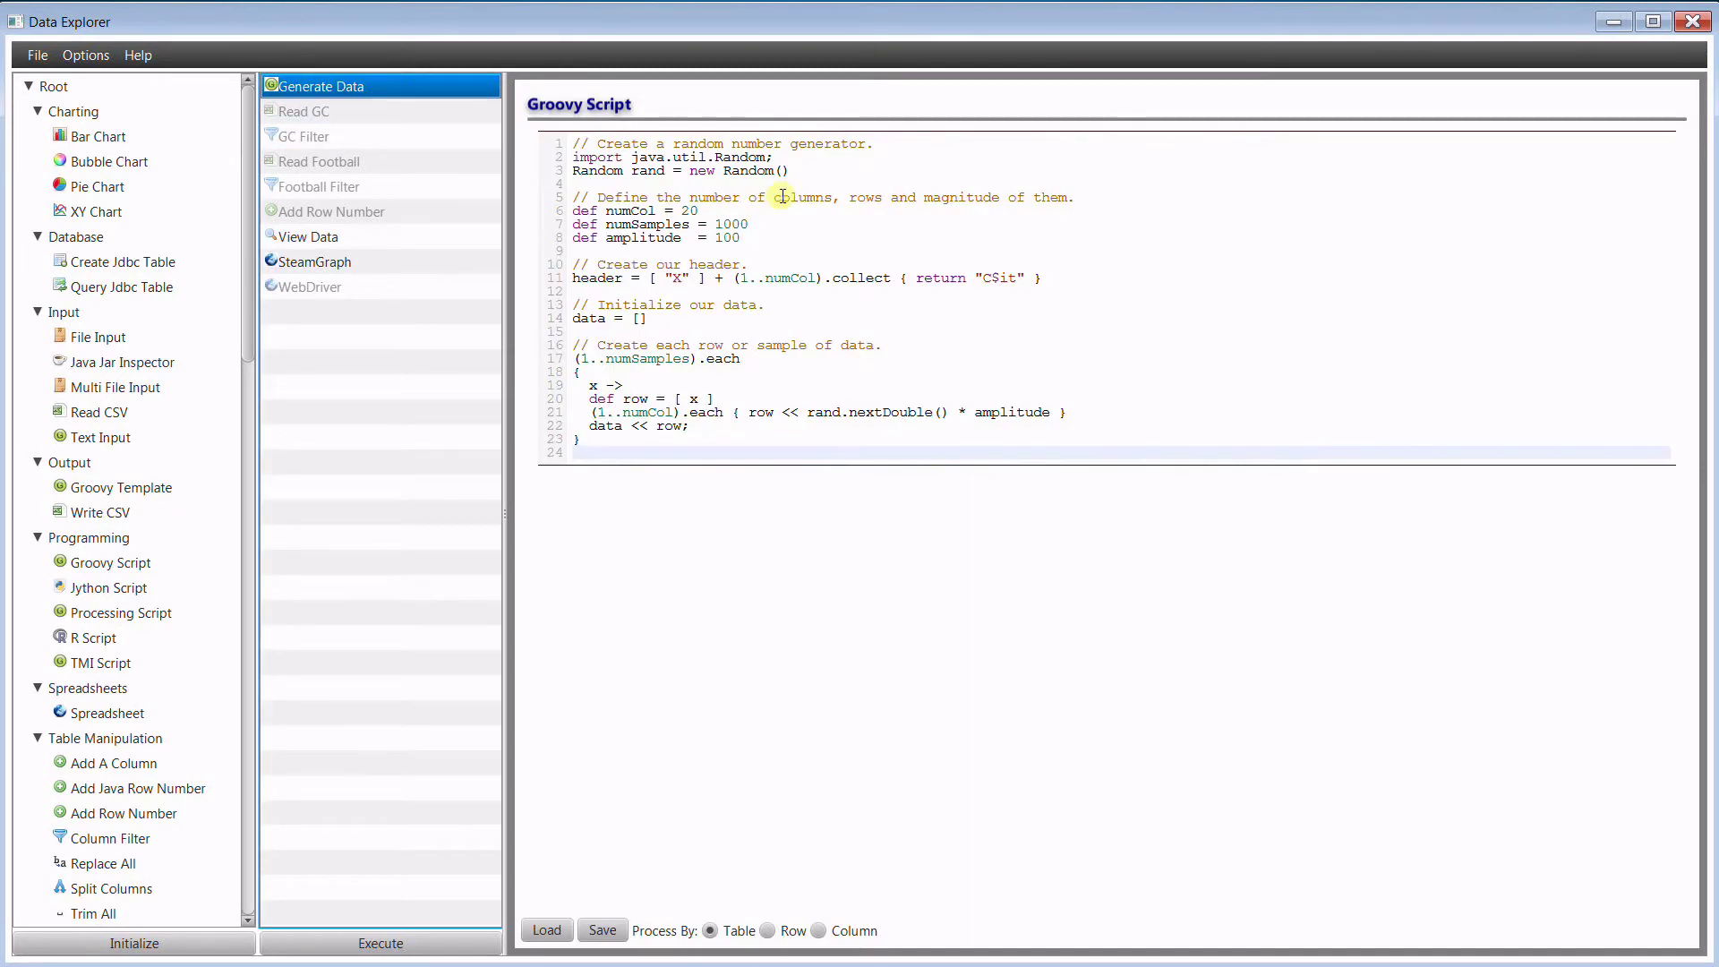
click(745, 225)
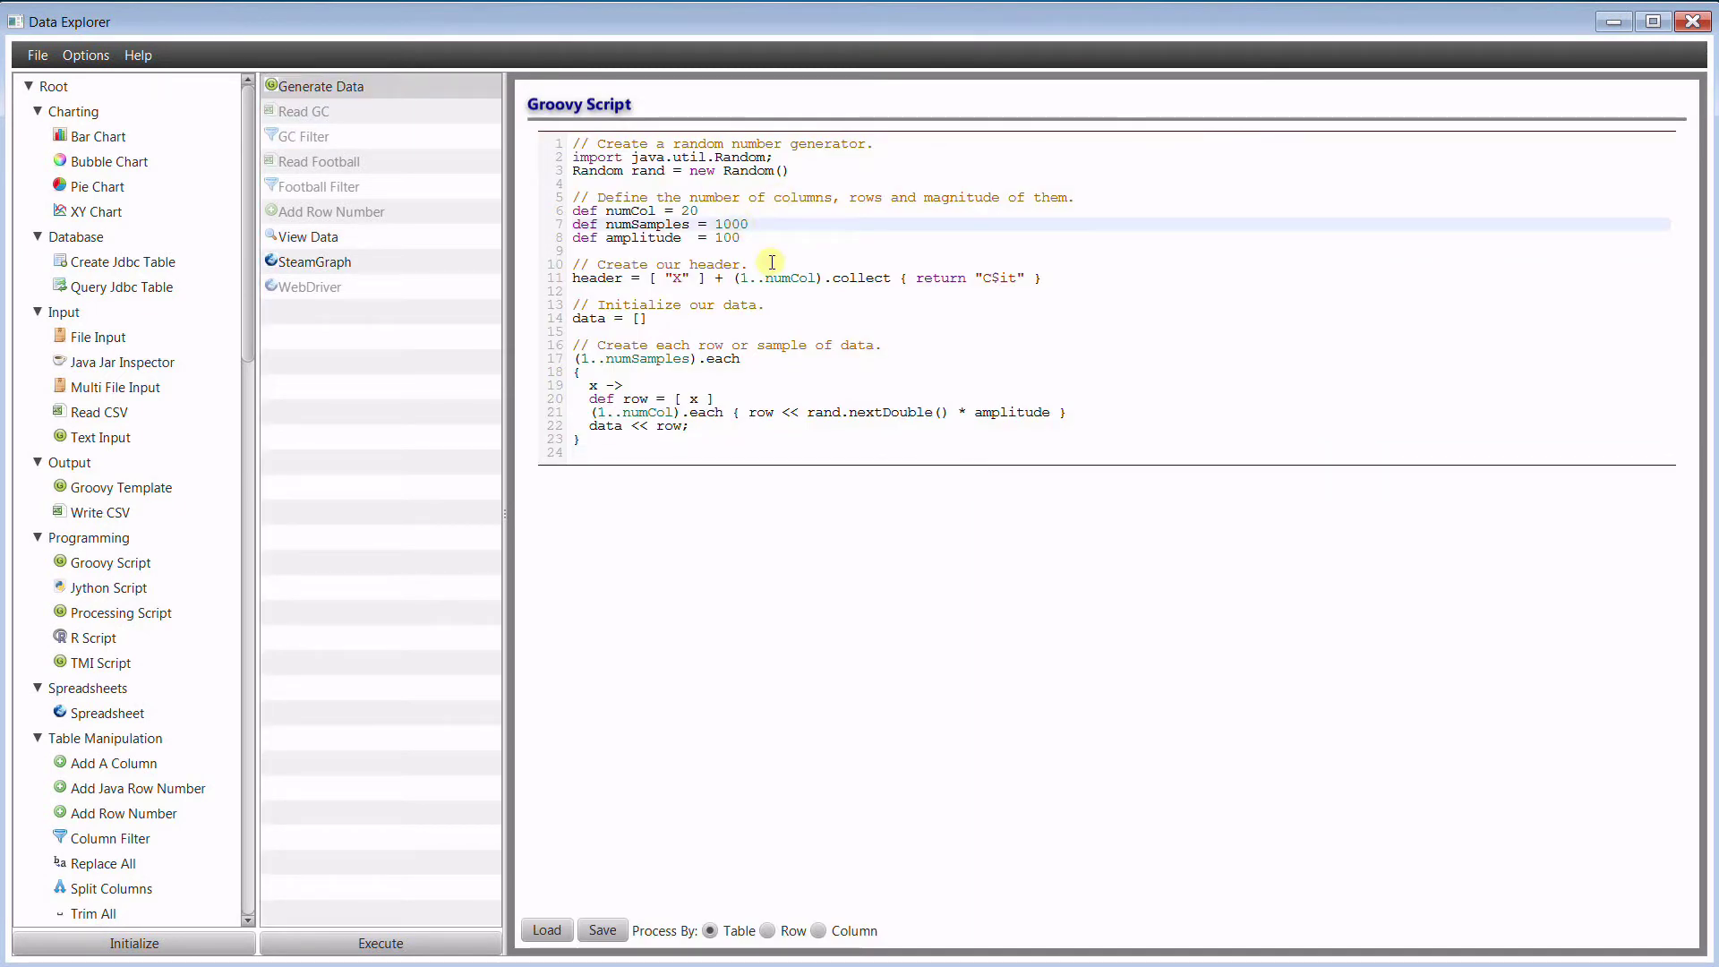
key(Up)
key(Left)
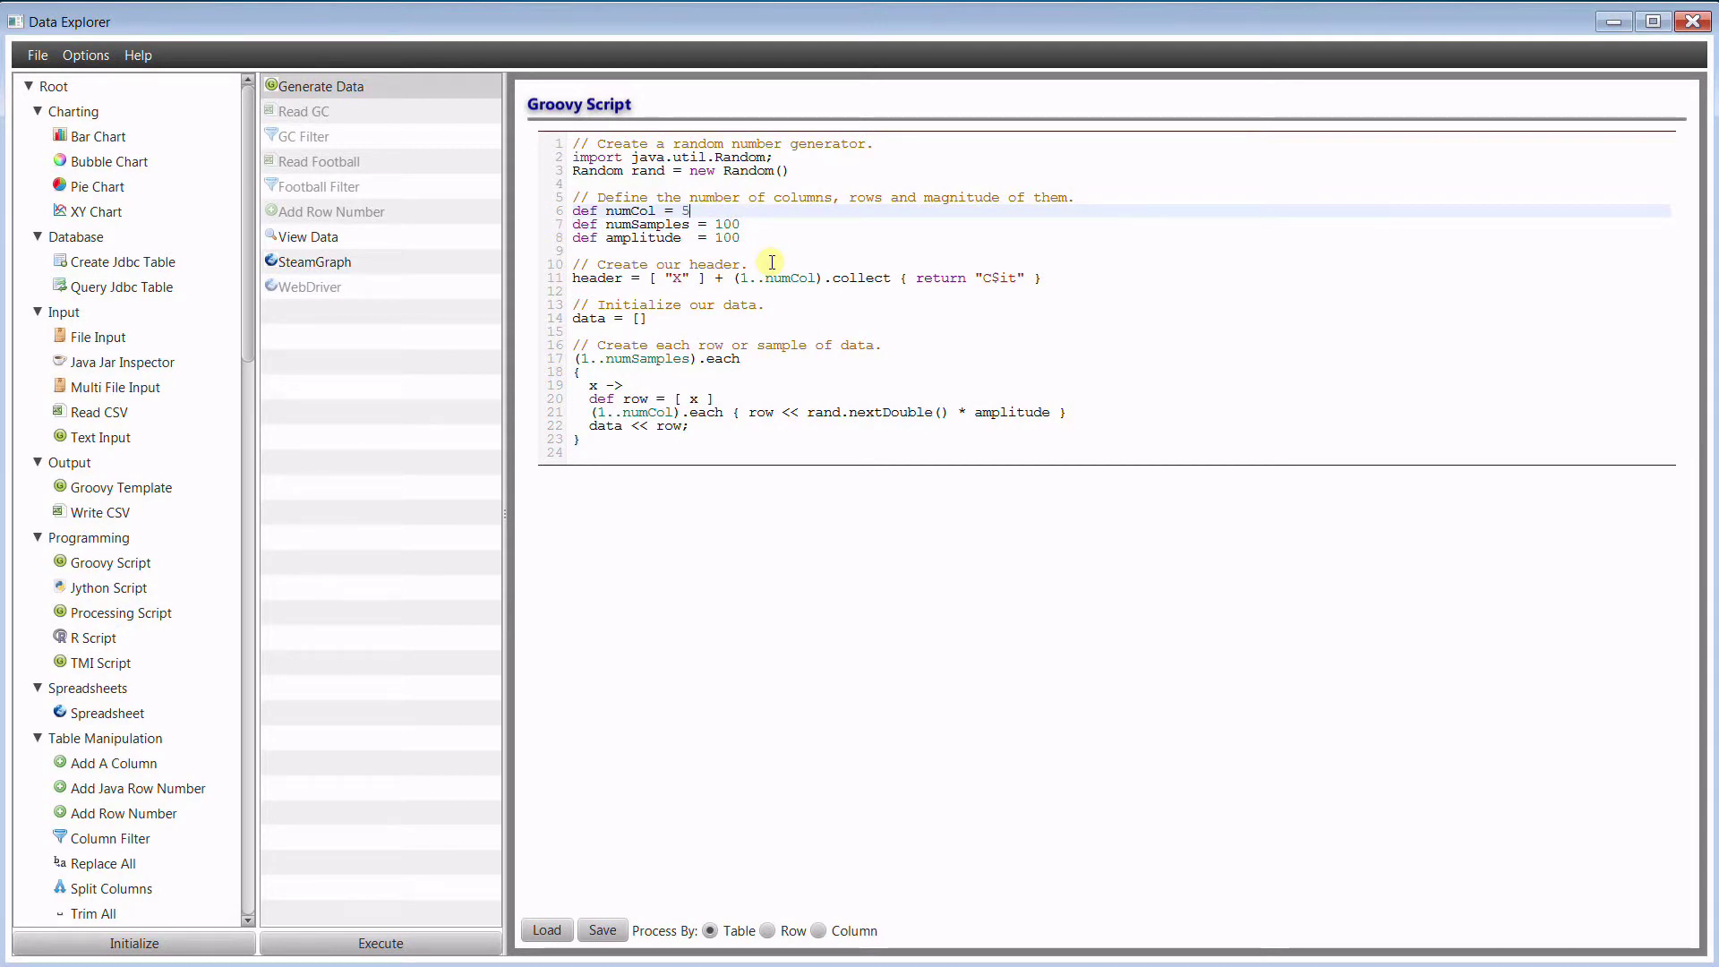
Execute the workflow again with View Data open and widen the X and C1 columns of the new table.
click(385, 242)
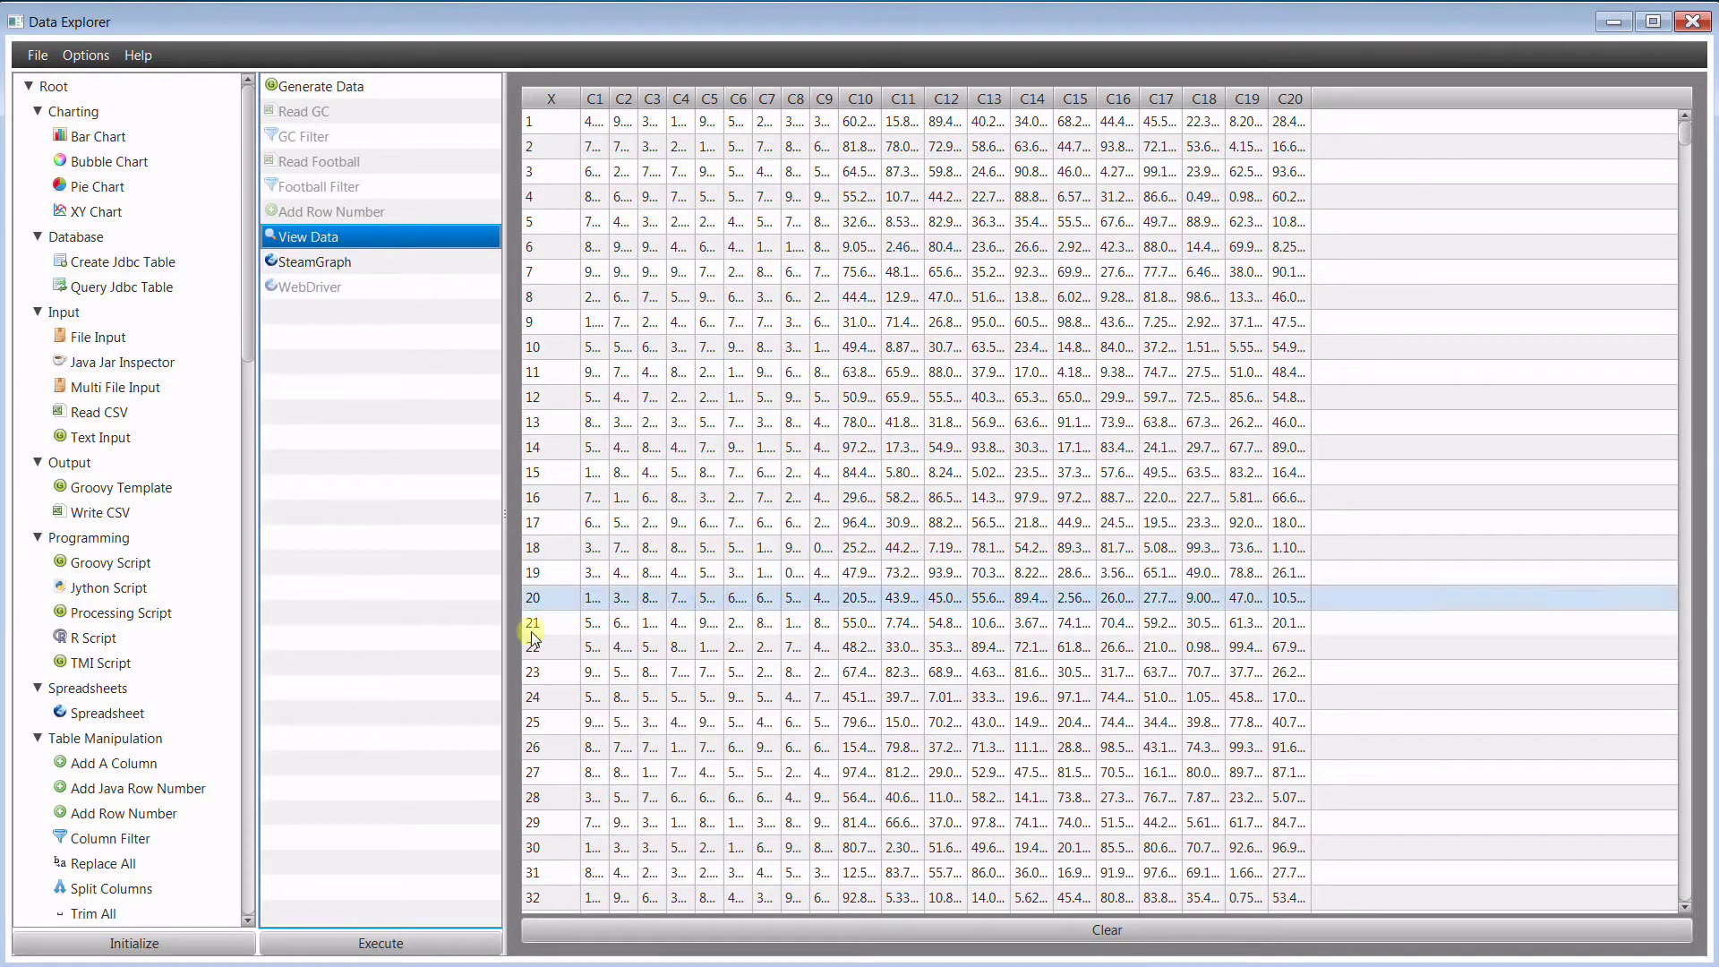
click(452, 939)
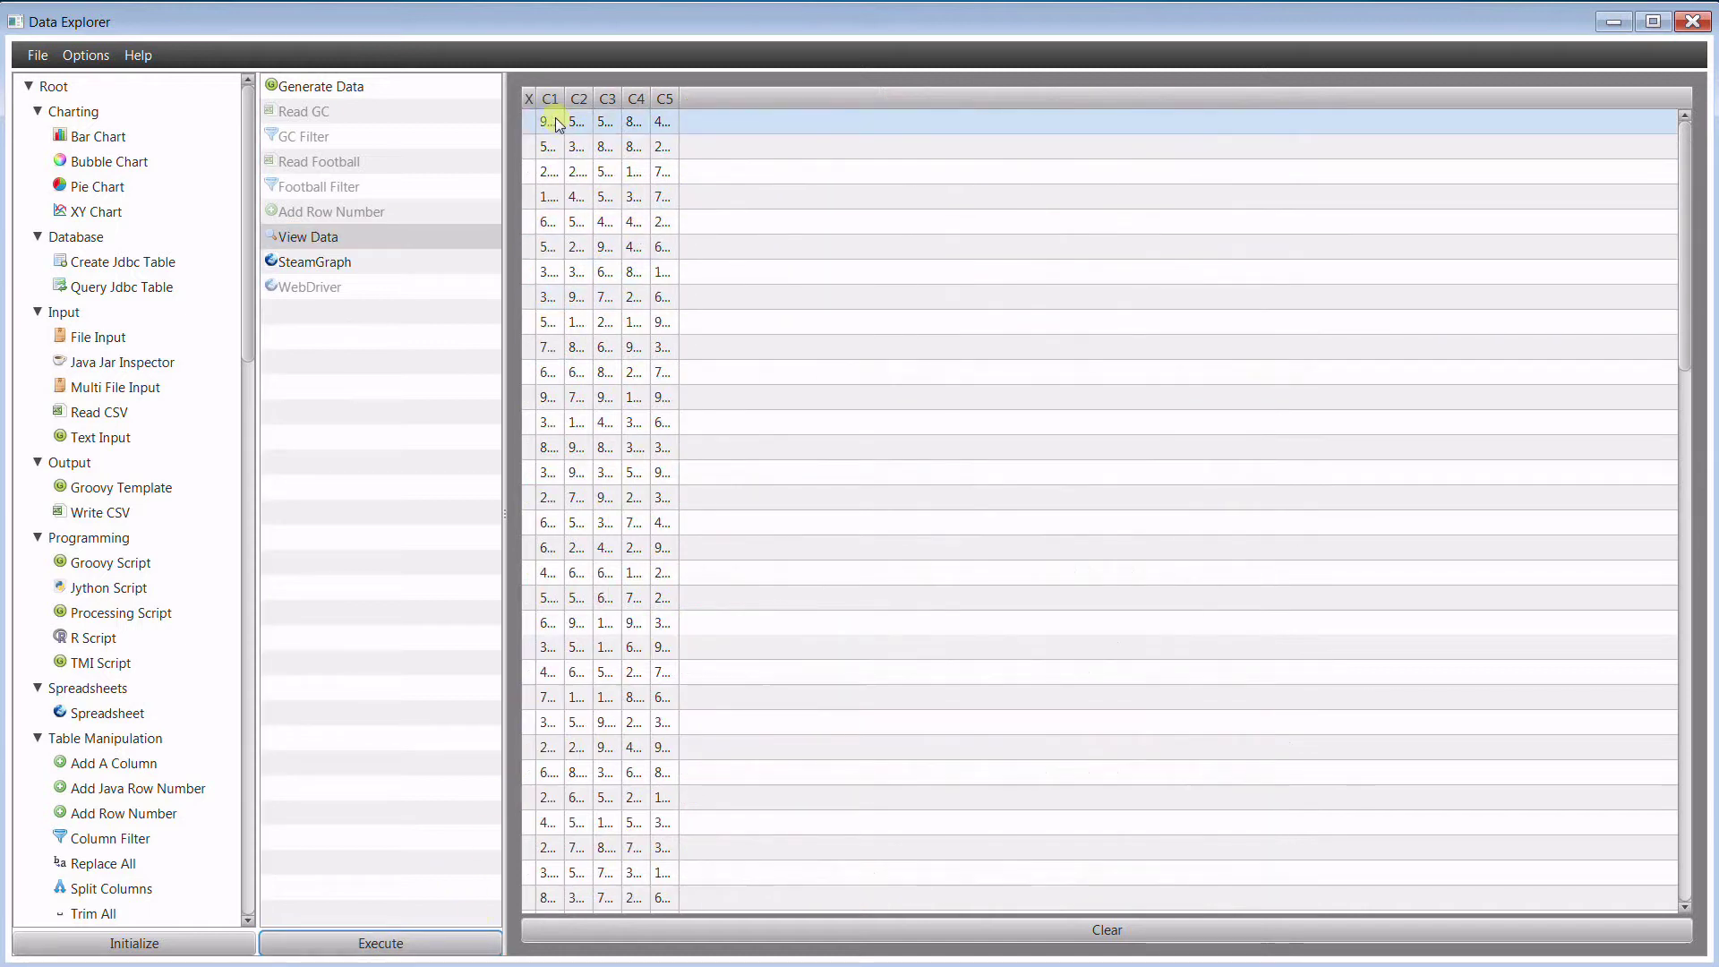
drag(534, 97, 663, 98)
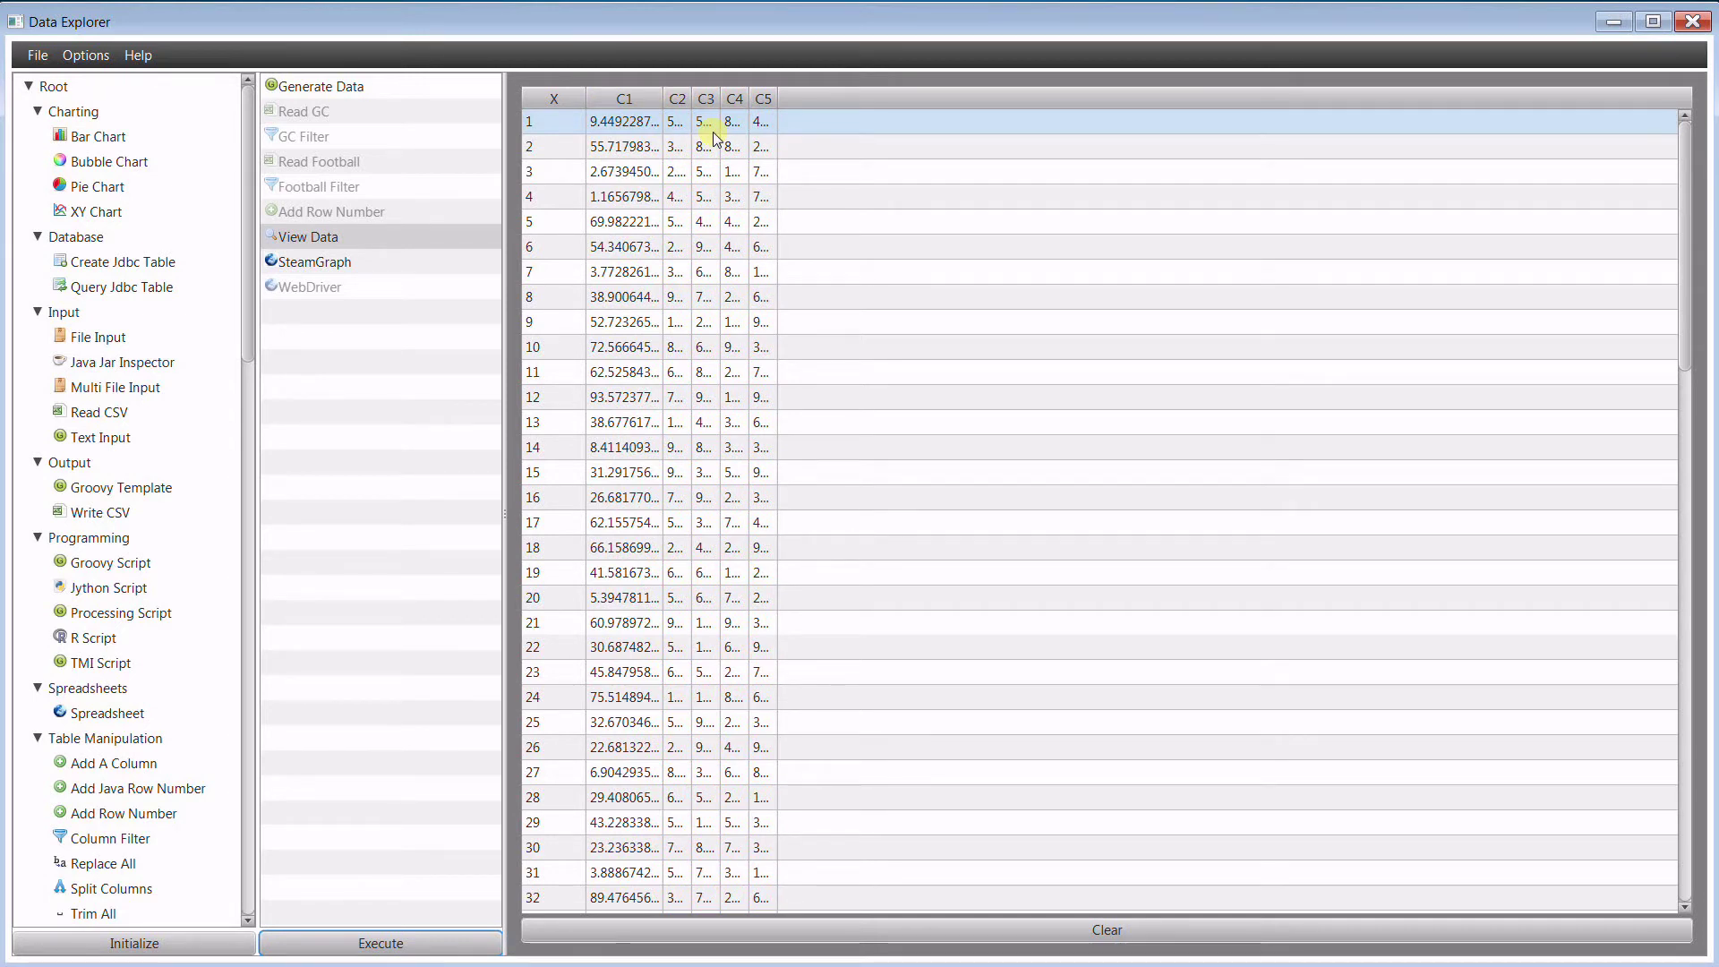
Show the SteamGraph of the data and execute the workflow several times to redraw it with new random values.
click(357, 268)
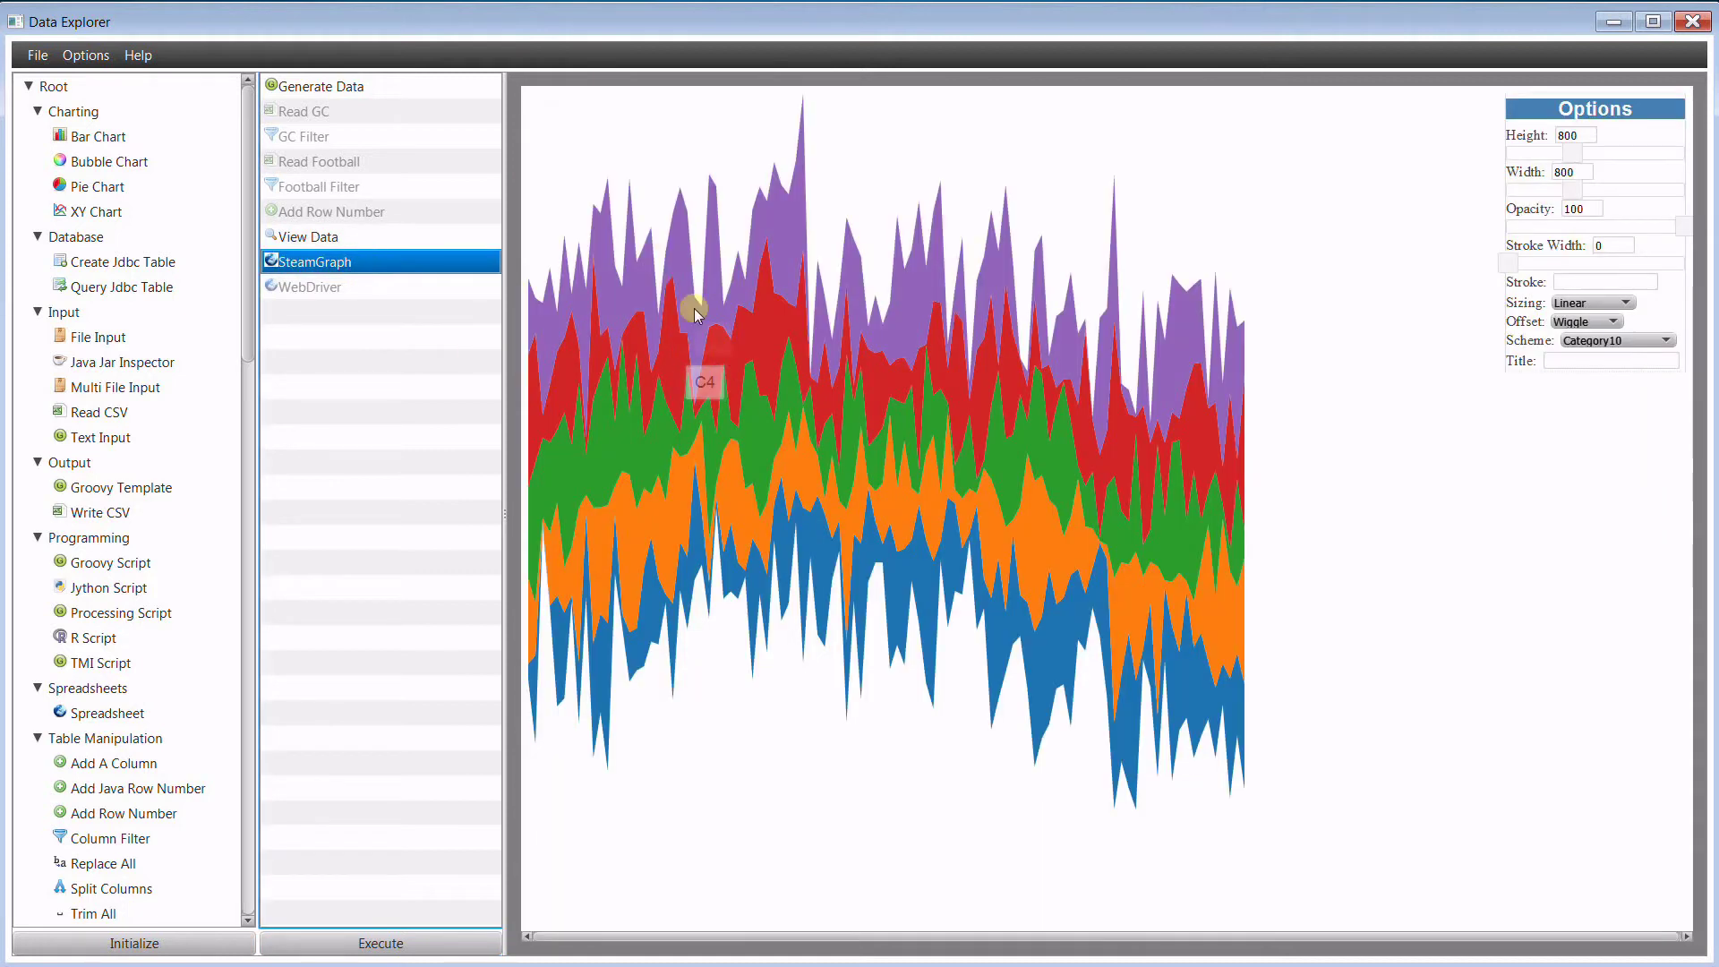
click(425, 941)
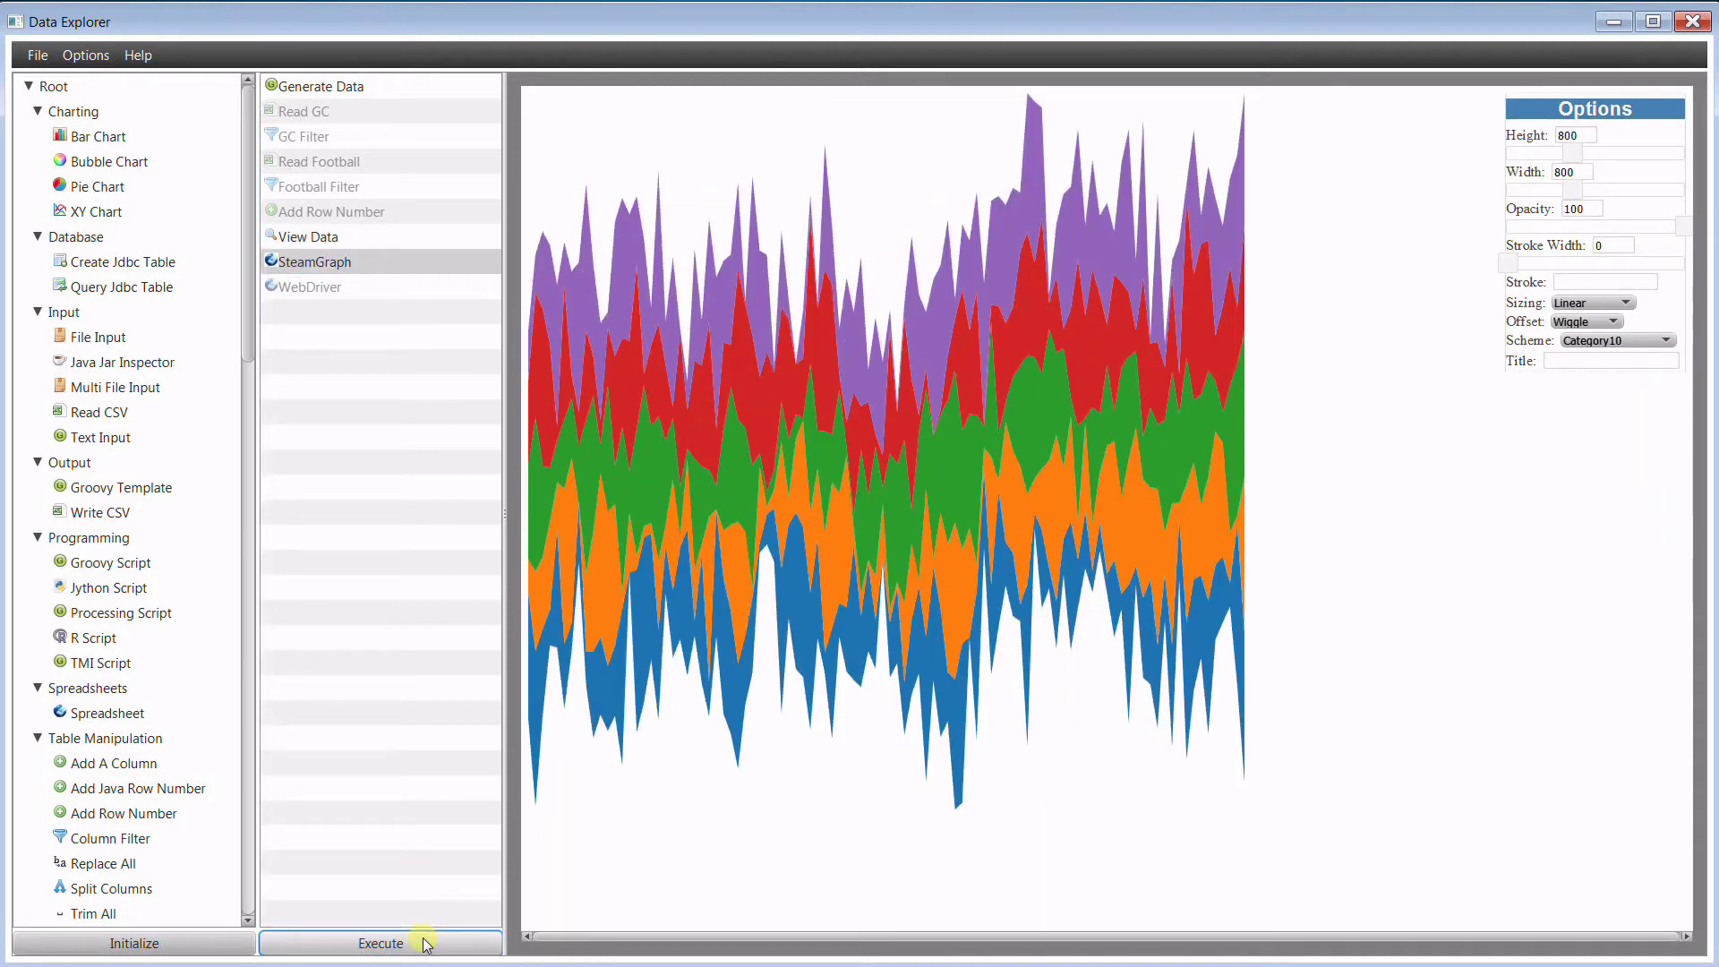
click(425, 942)
click(425, 942)
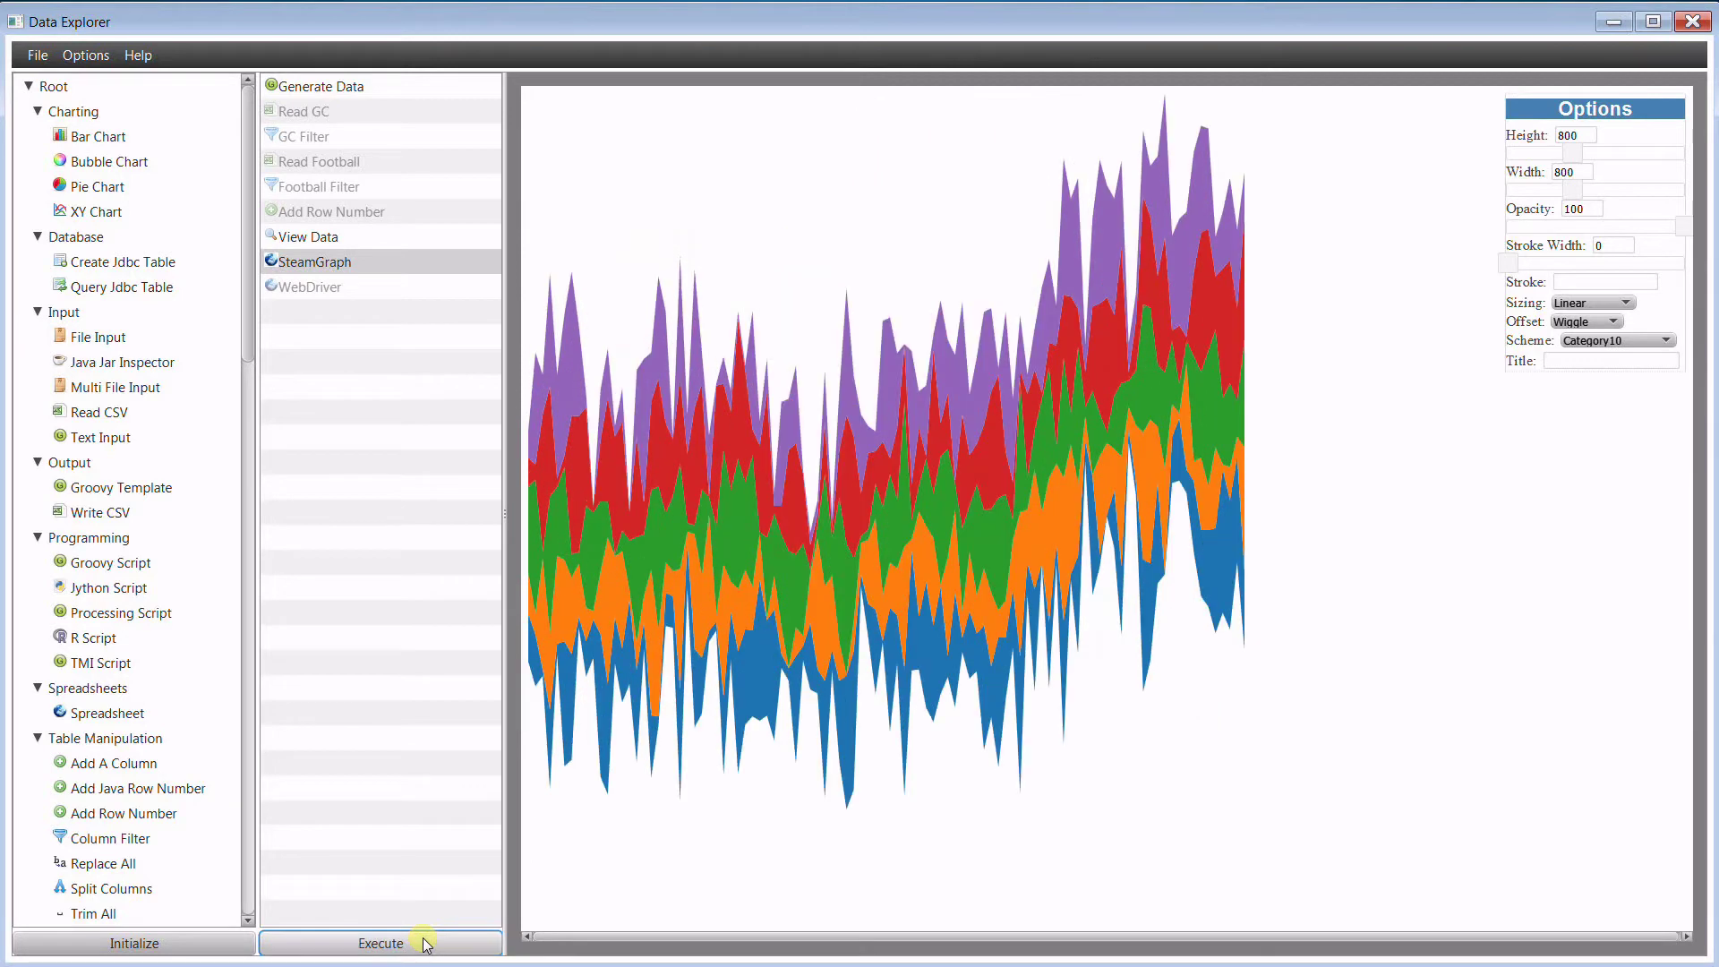
click(426, 942)
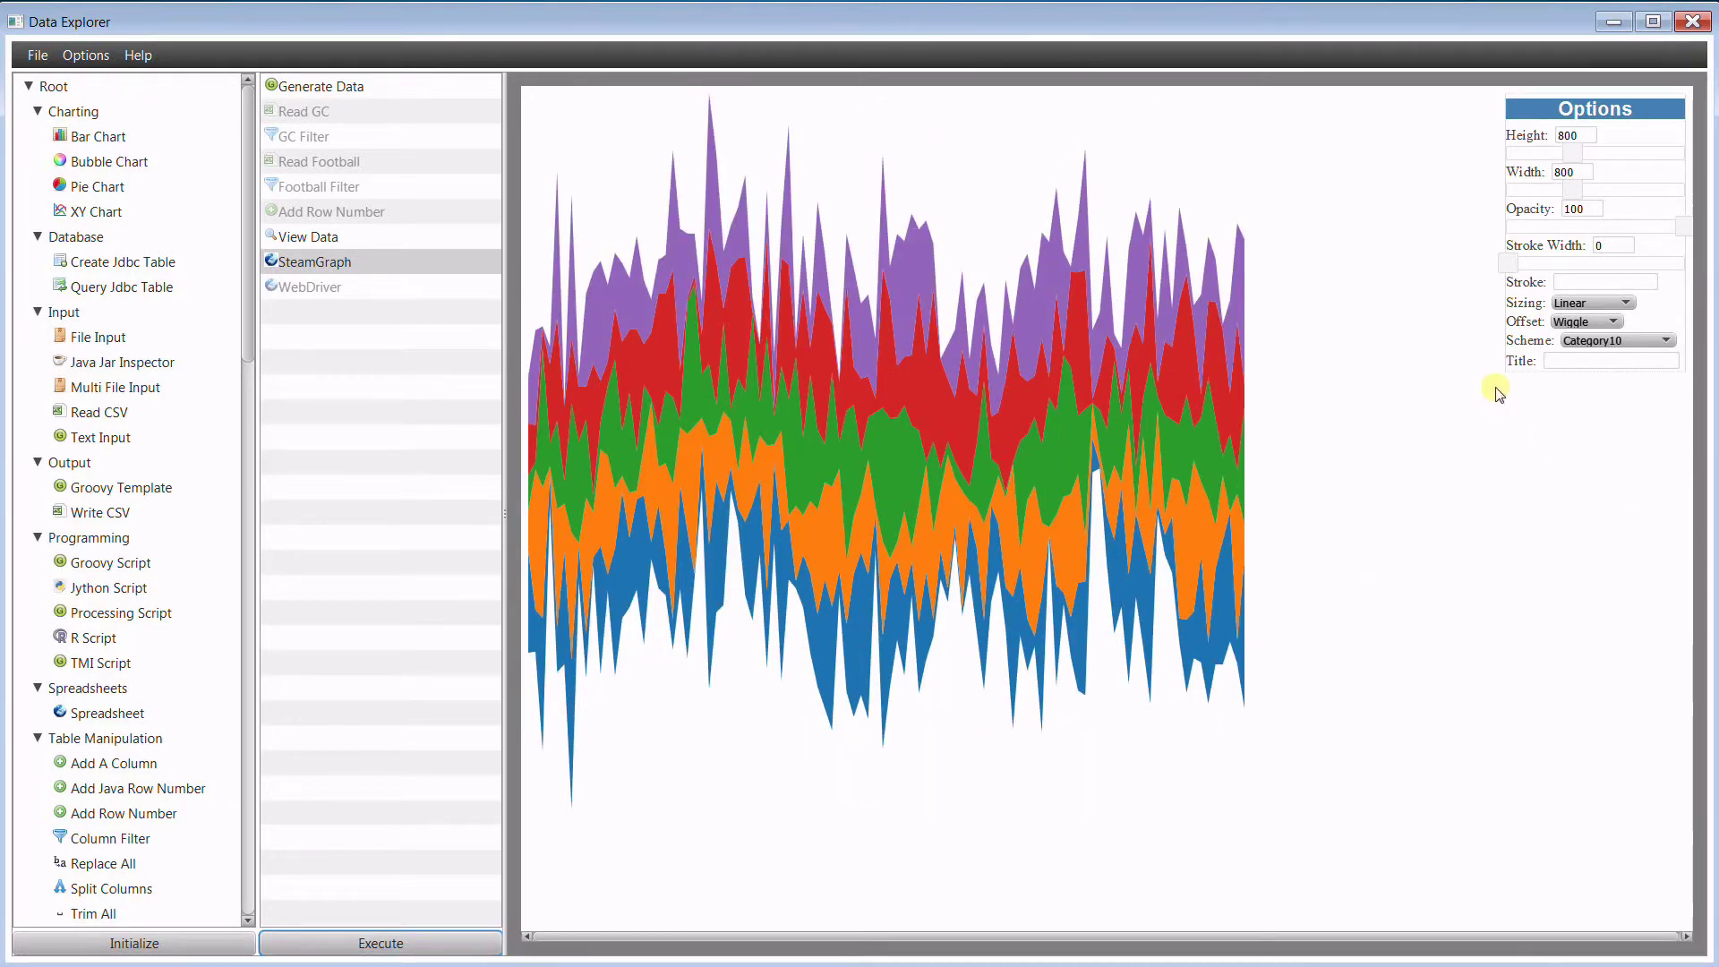
Set the stream graph's height to 599, its width to 1017 and its opacity to 100.
mouse_move(1512, 323)
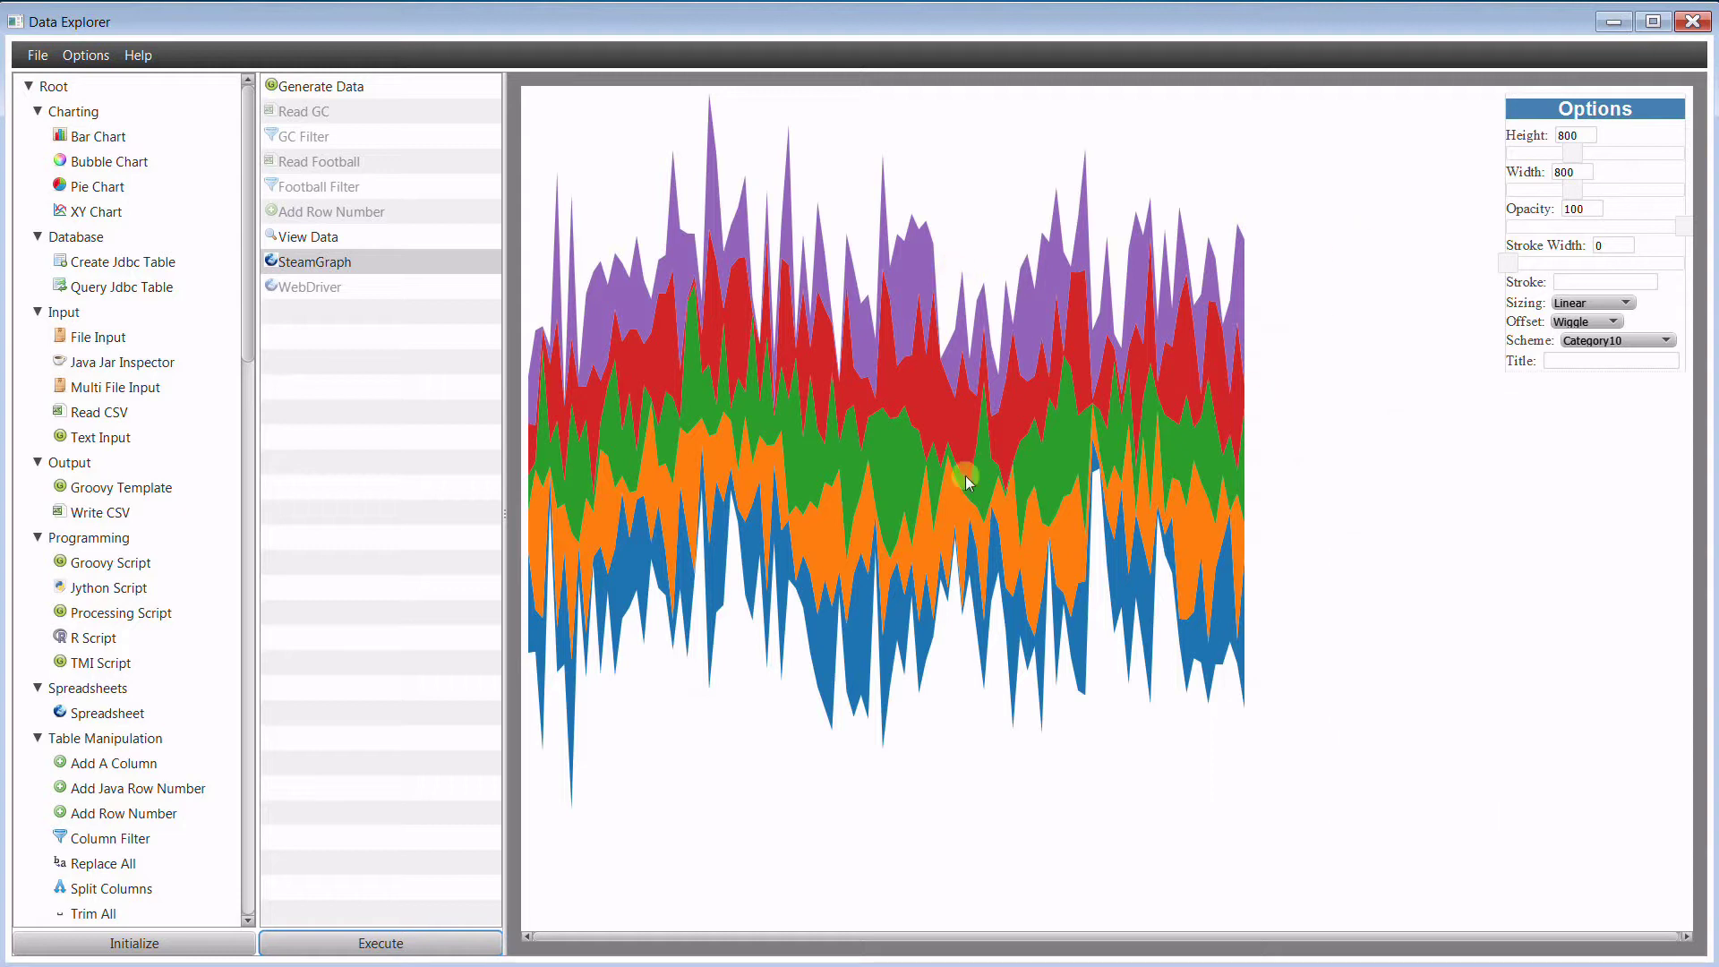
mouse_move(1540, 115)
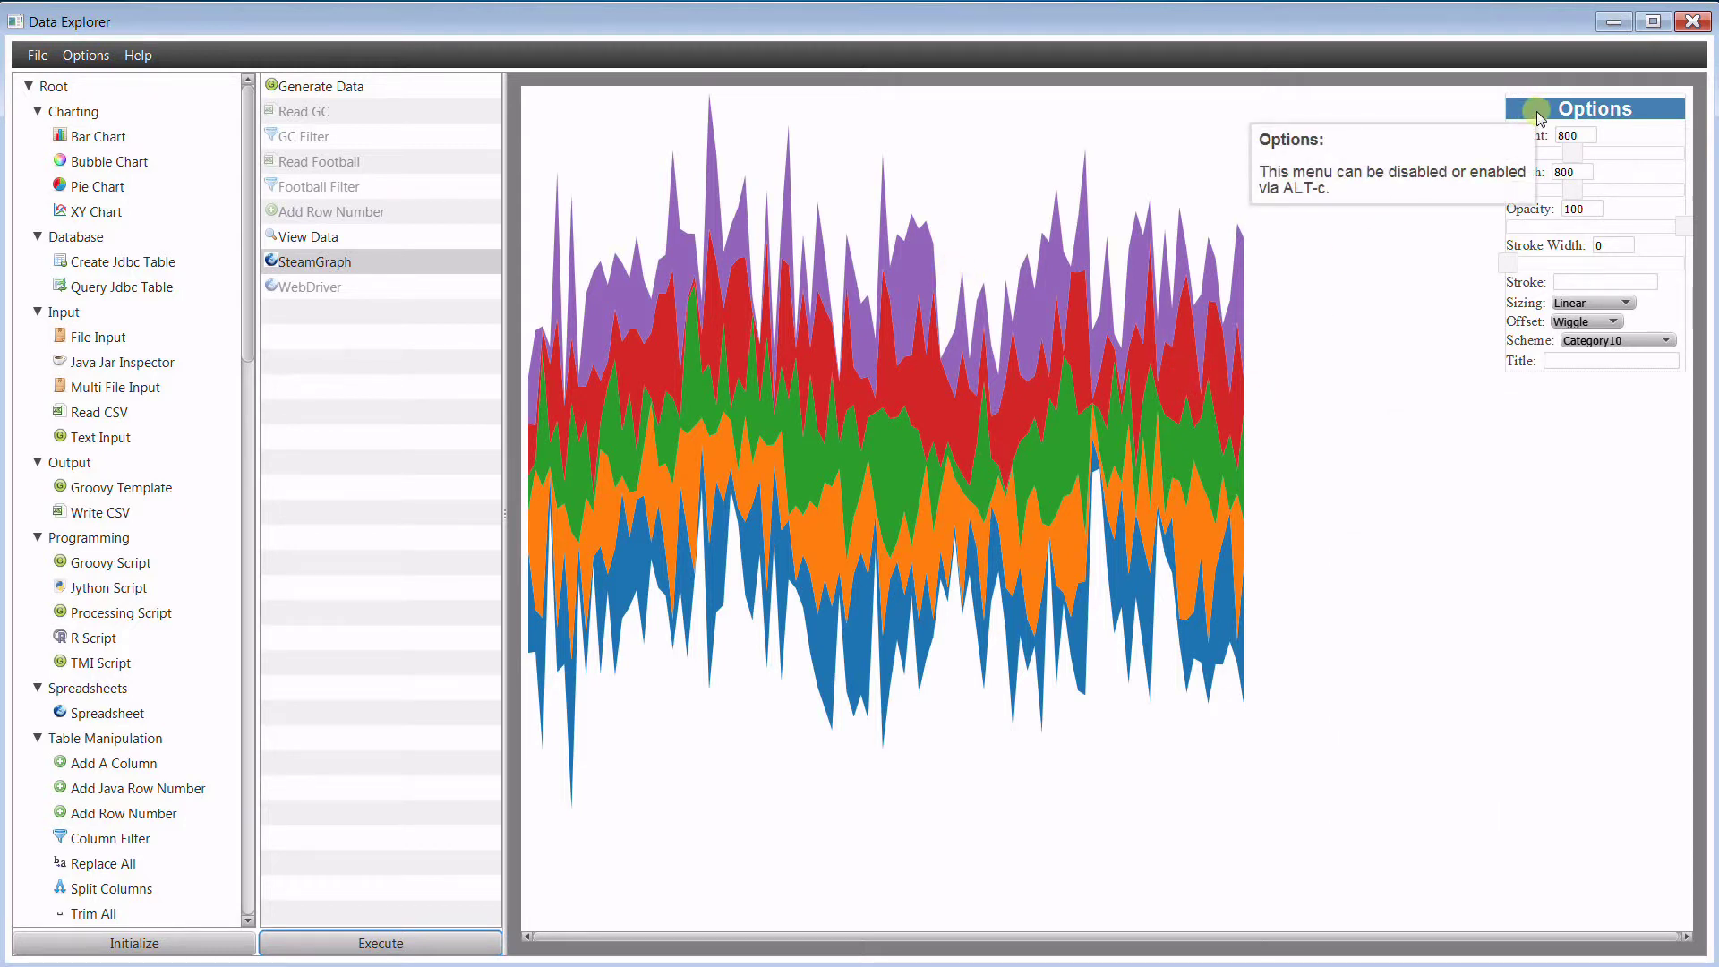
mouse_move(1535, 175)
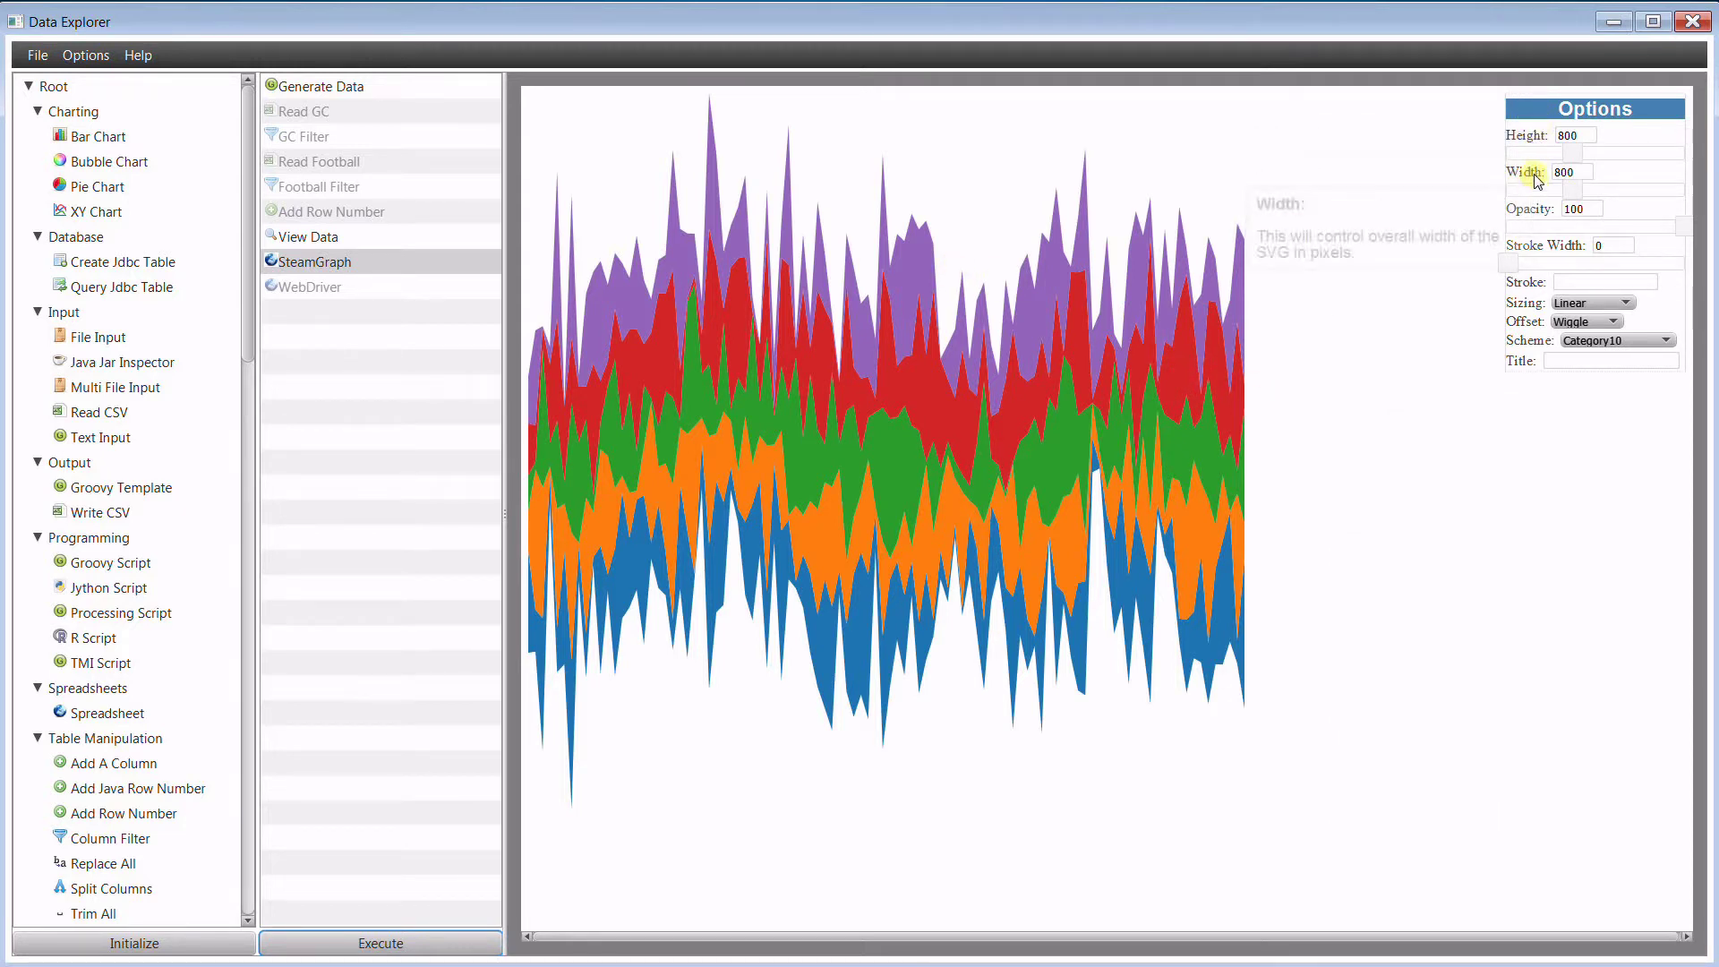
mouse_move(1567, 149)
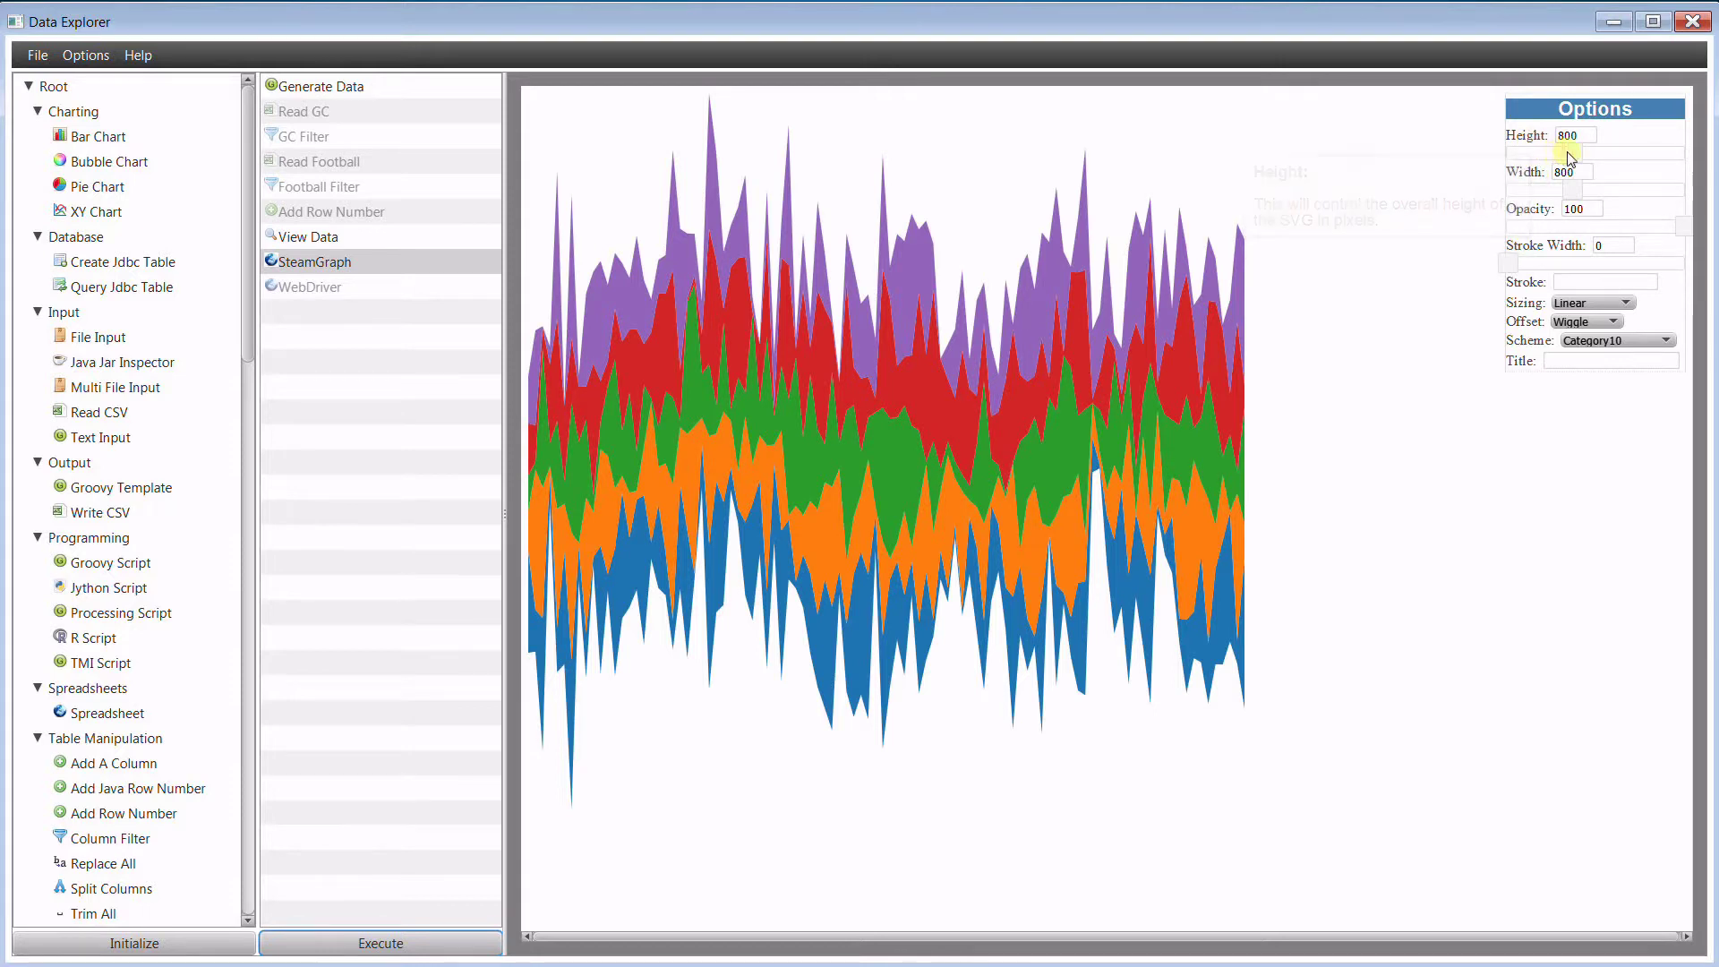
drag(1567, 157, 1593, 192)
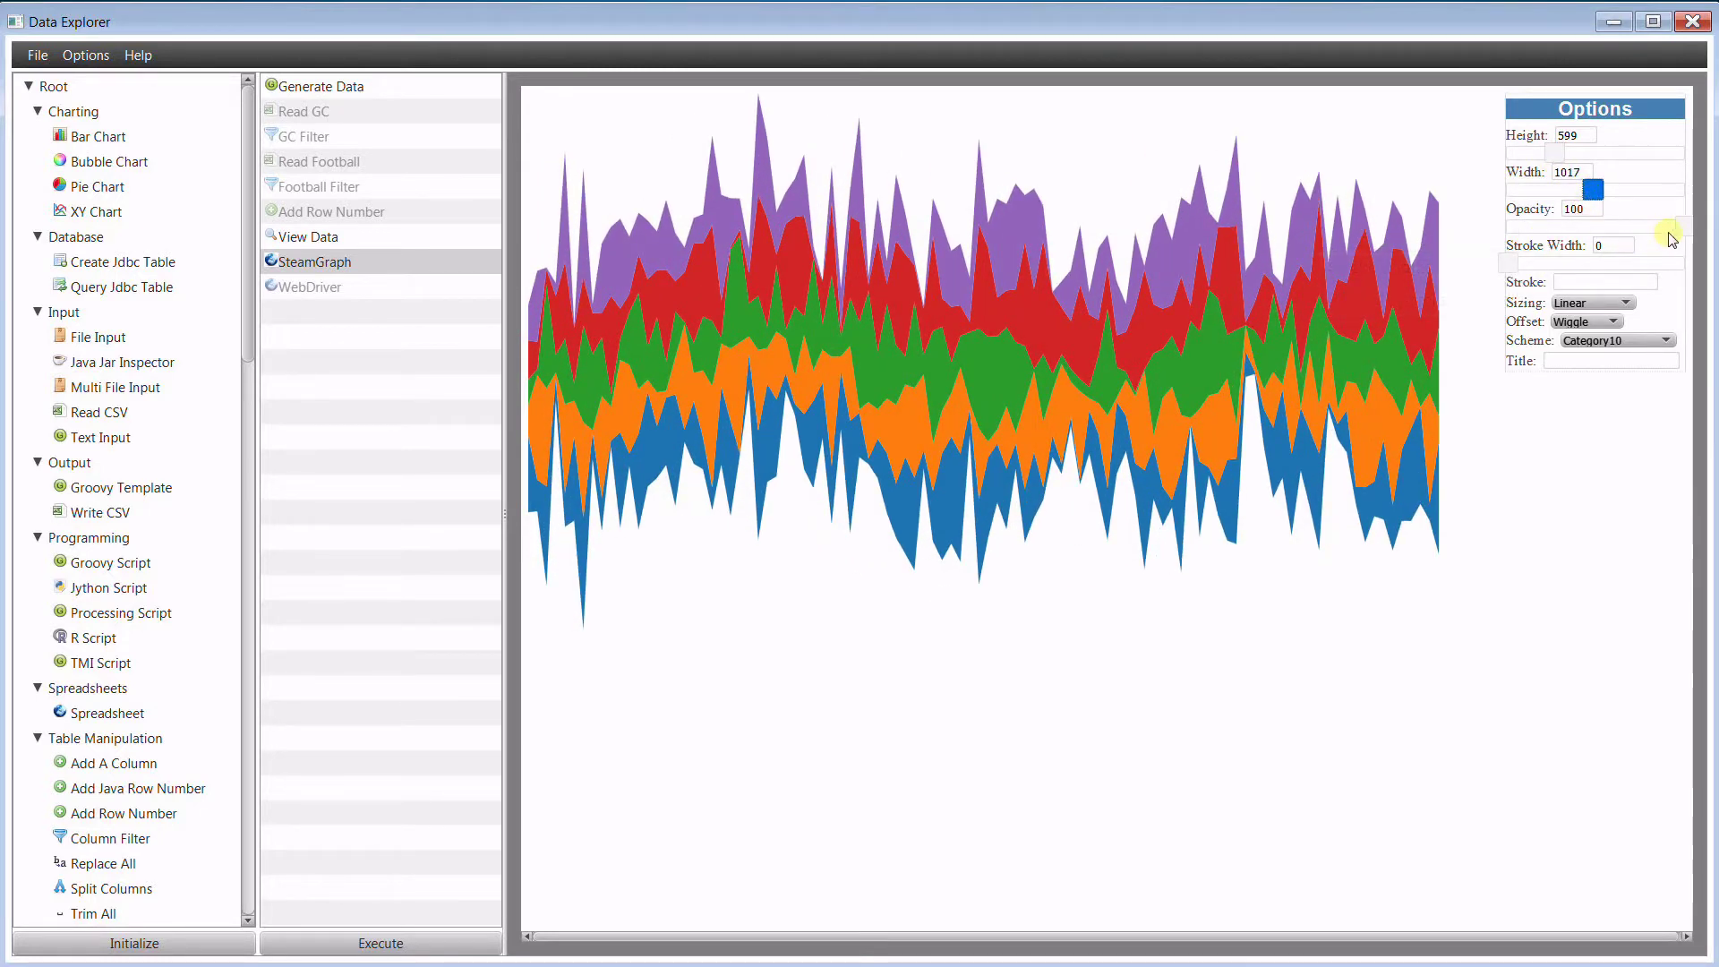
mouse_move(1678, 227)
mouse_down()
mouse_move(1496, 234)
mouse_move(1697, 233)
mouse_up()
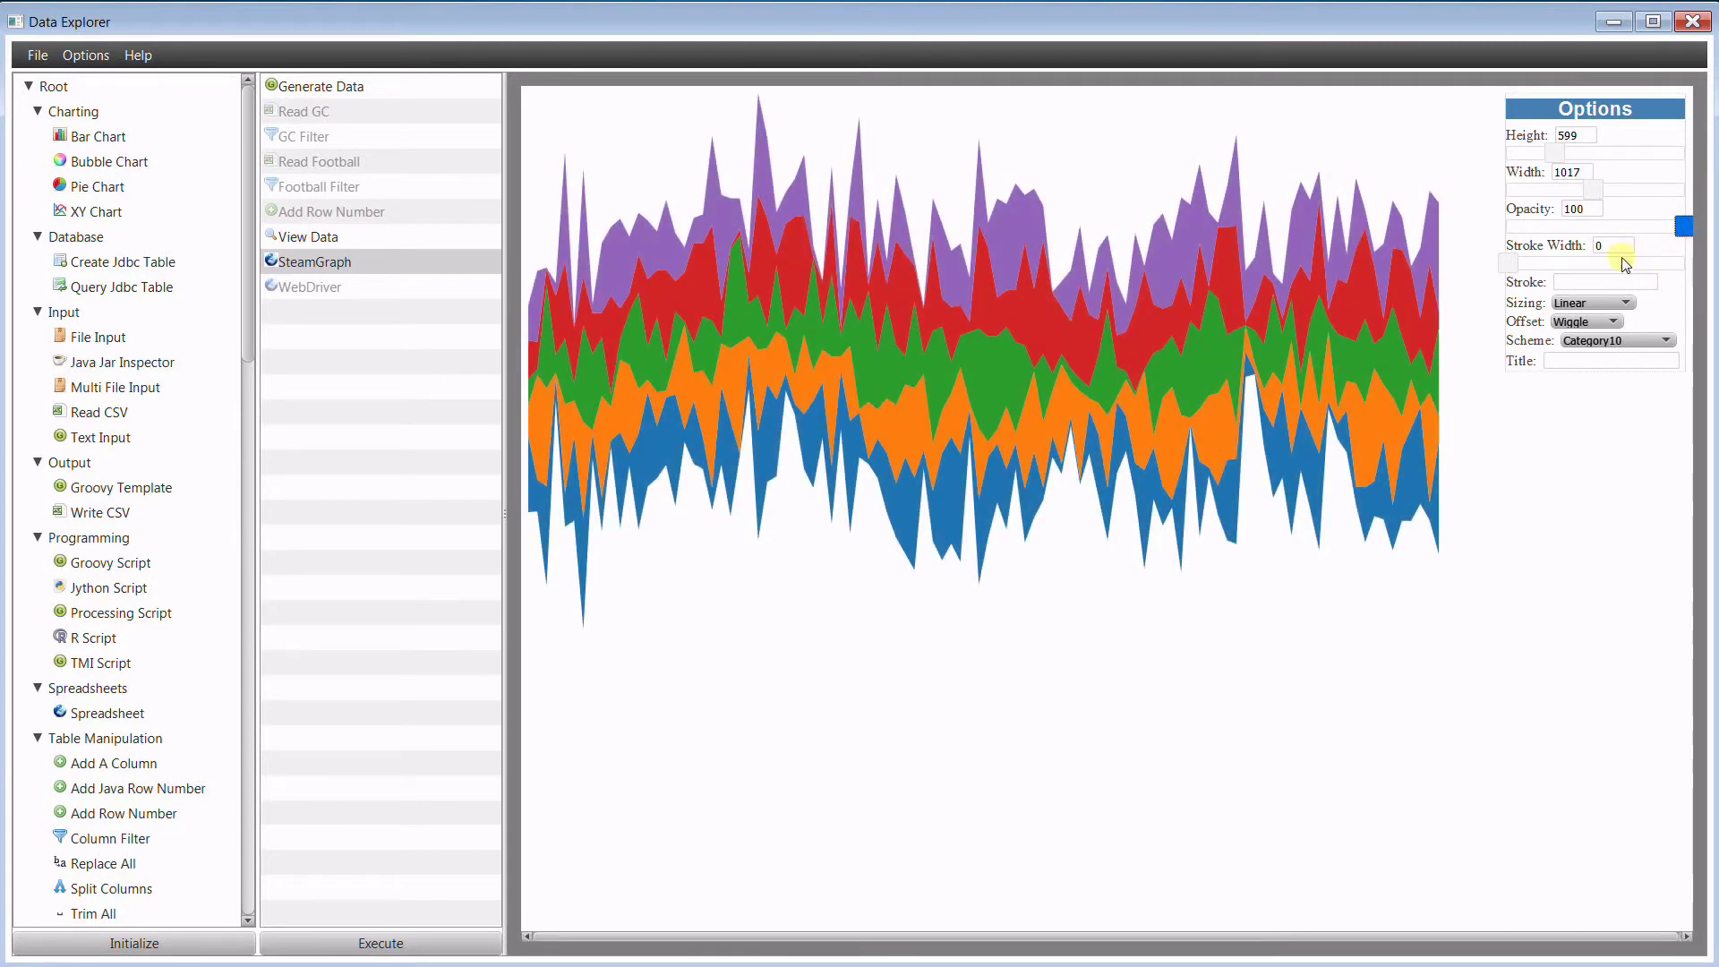
Set the stream graph's stroke width to 1 and raise it to 4.
click(1510, 262)
mouse_move(1517, 267)
mouse_down()
mouse_move(1552, 276)
mouse_move(1518, 283)
mouse_up()
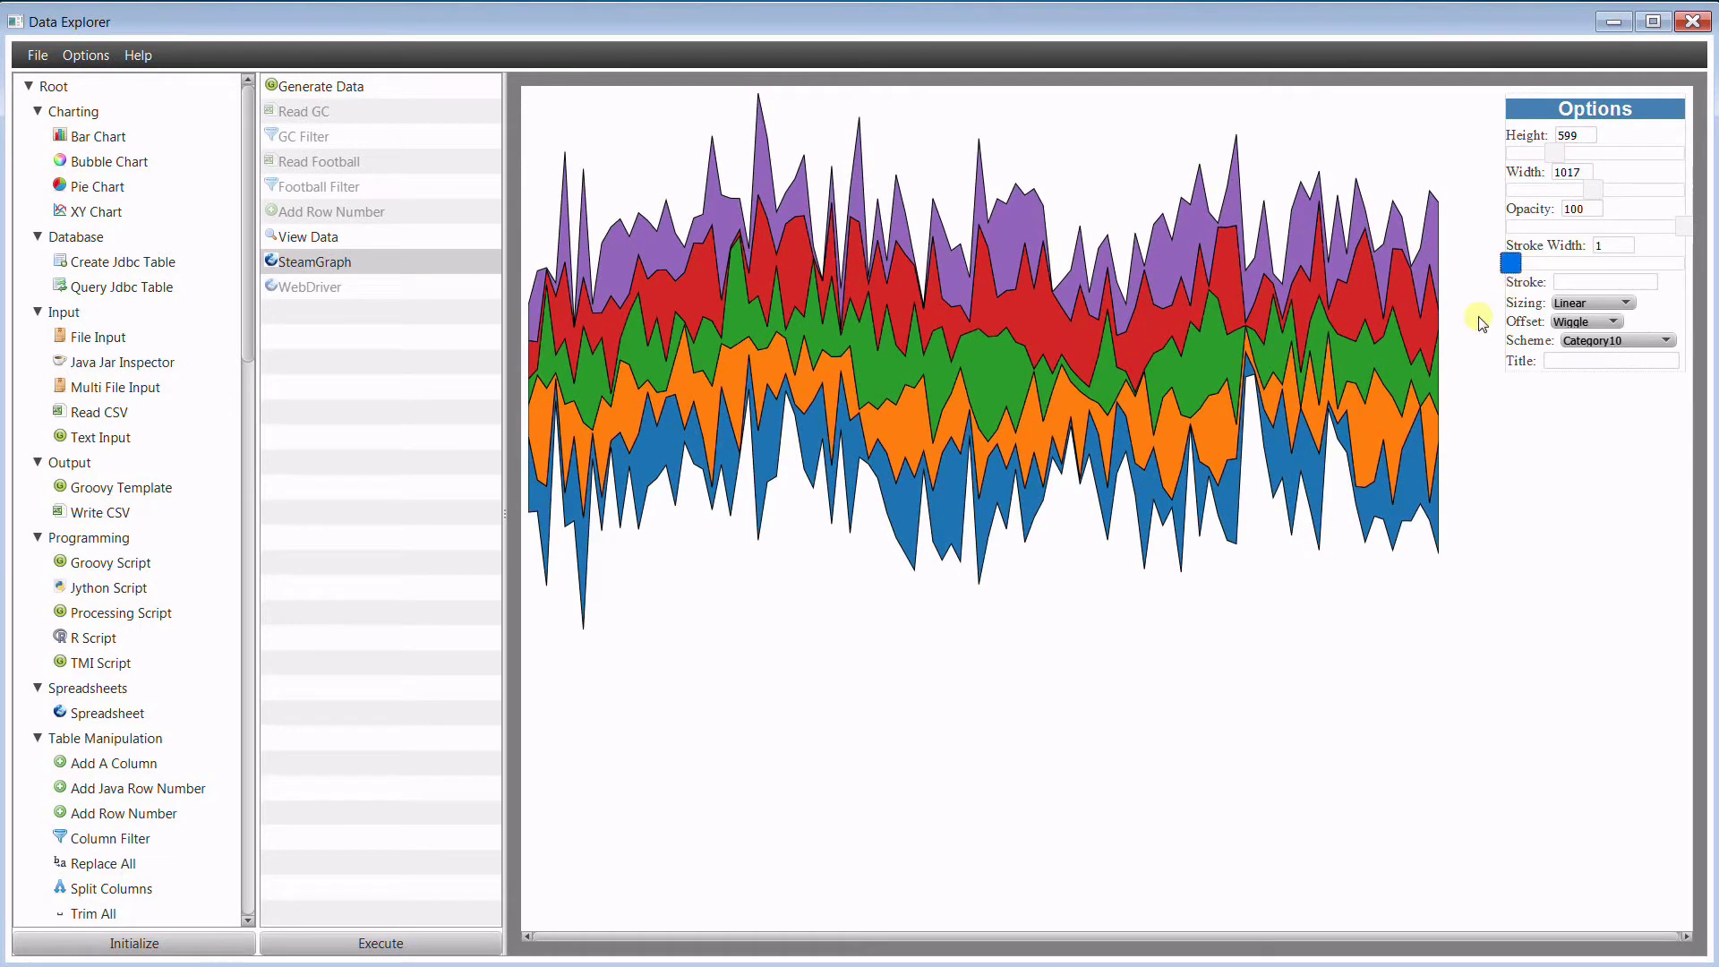
click(1568, 282)
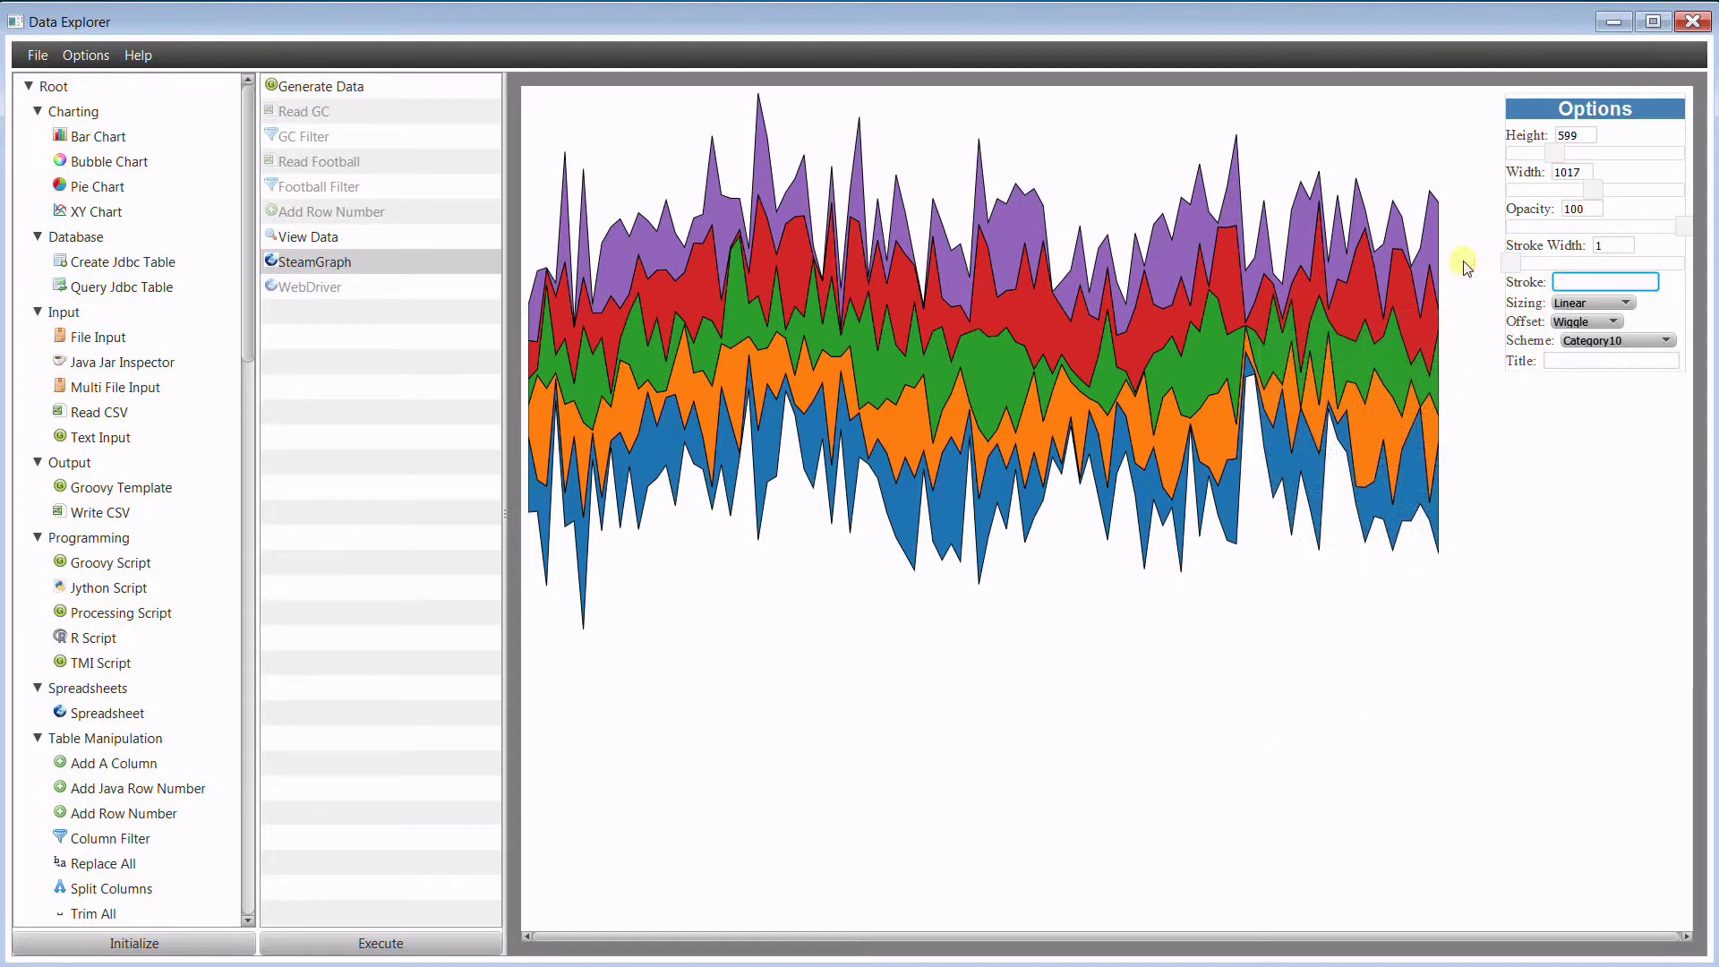
drag(1512, 262, 1523, 264)
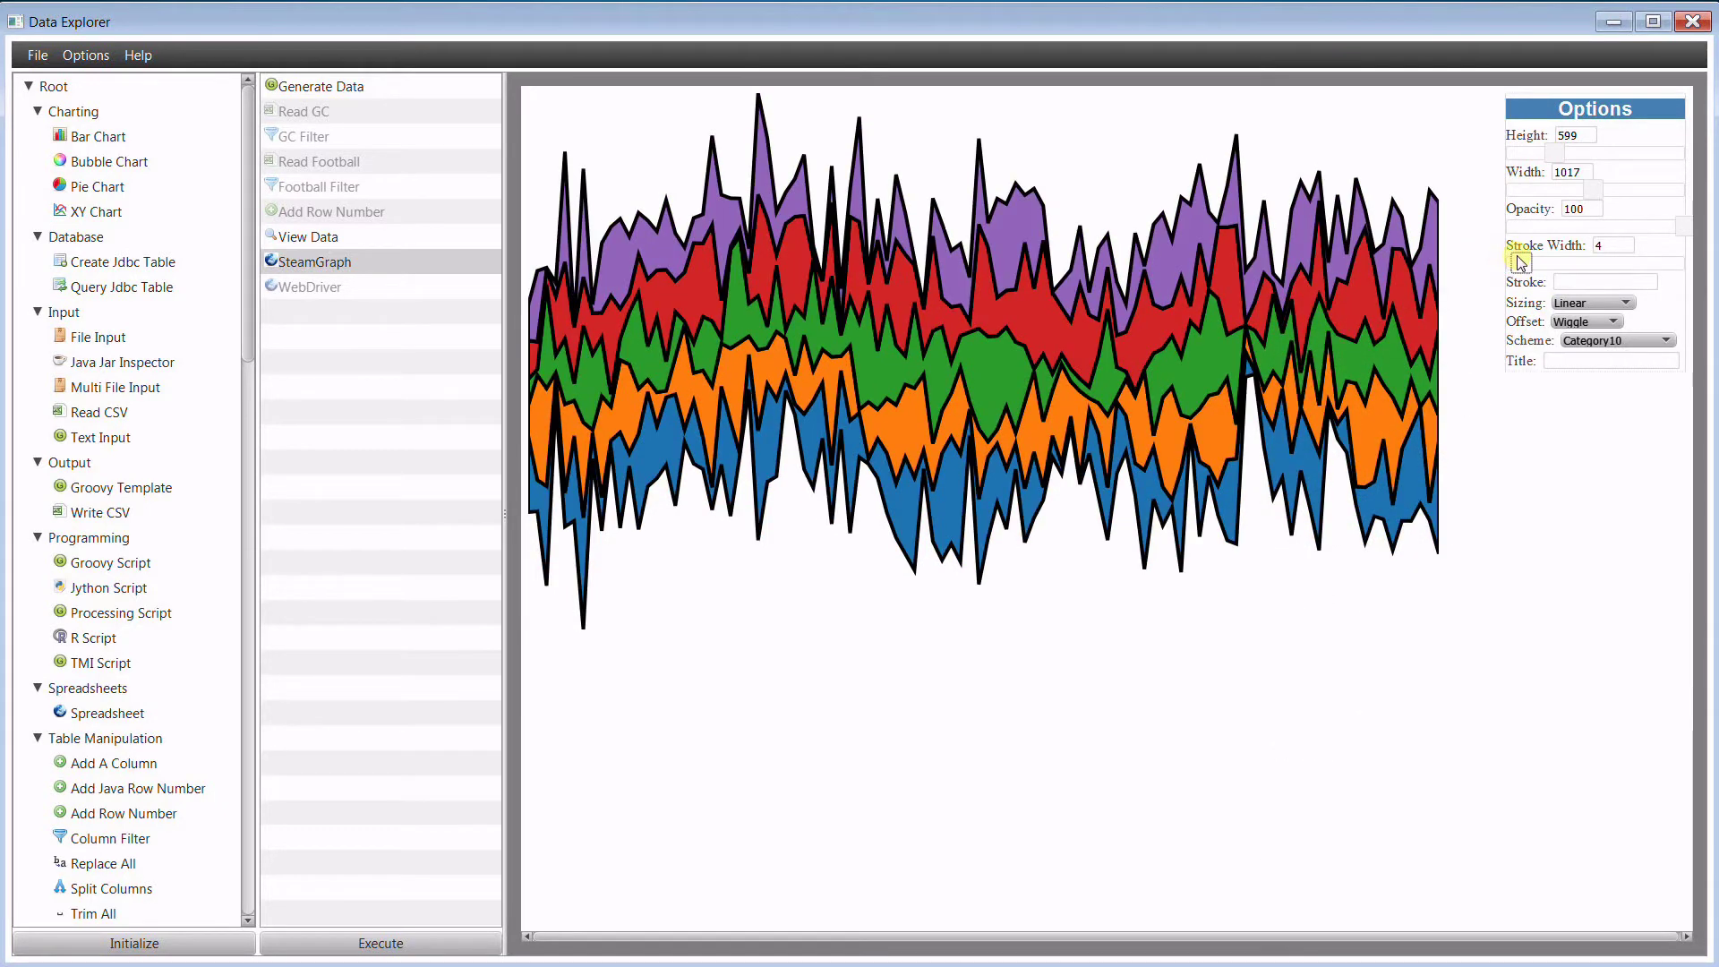
Try green and cyan as the stroke colour of the stream graph.
click(1564, 282)
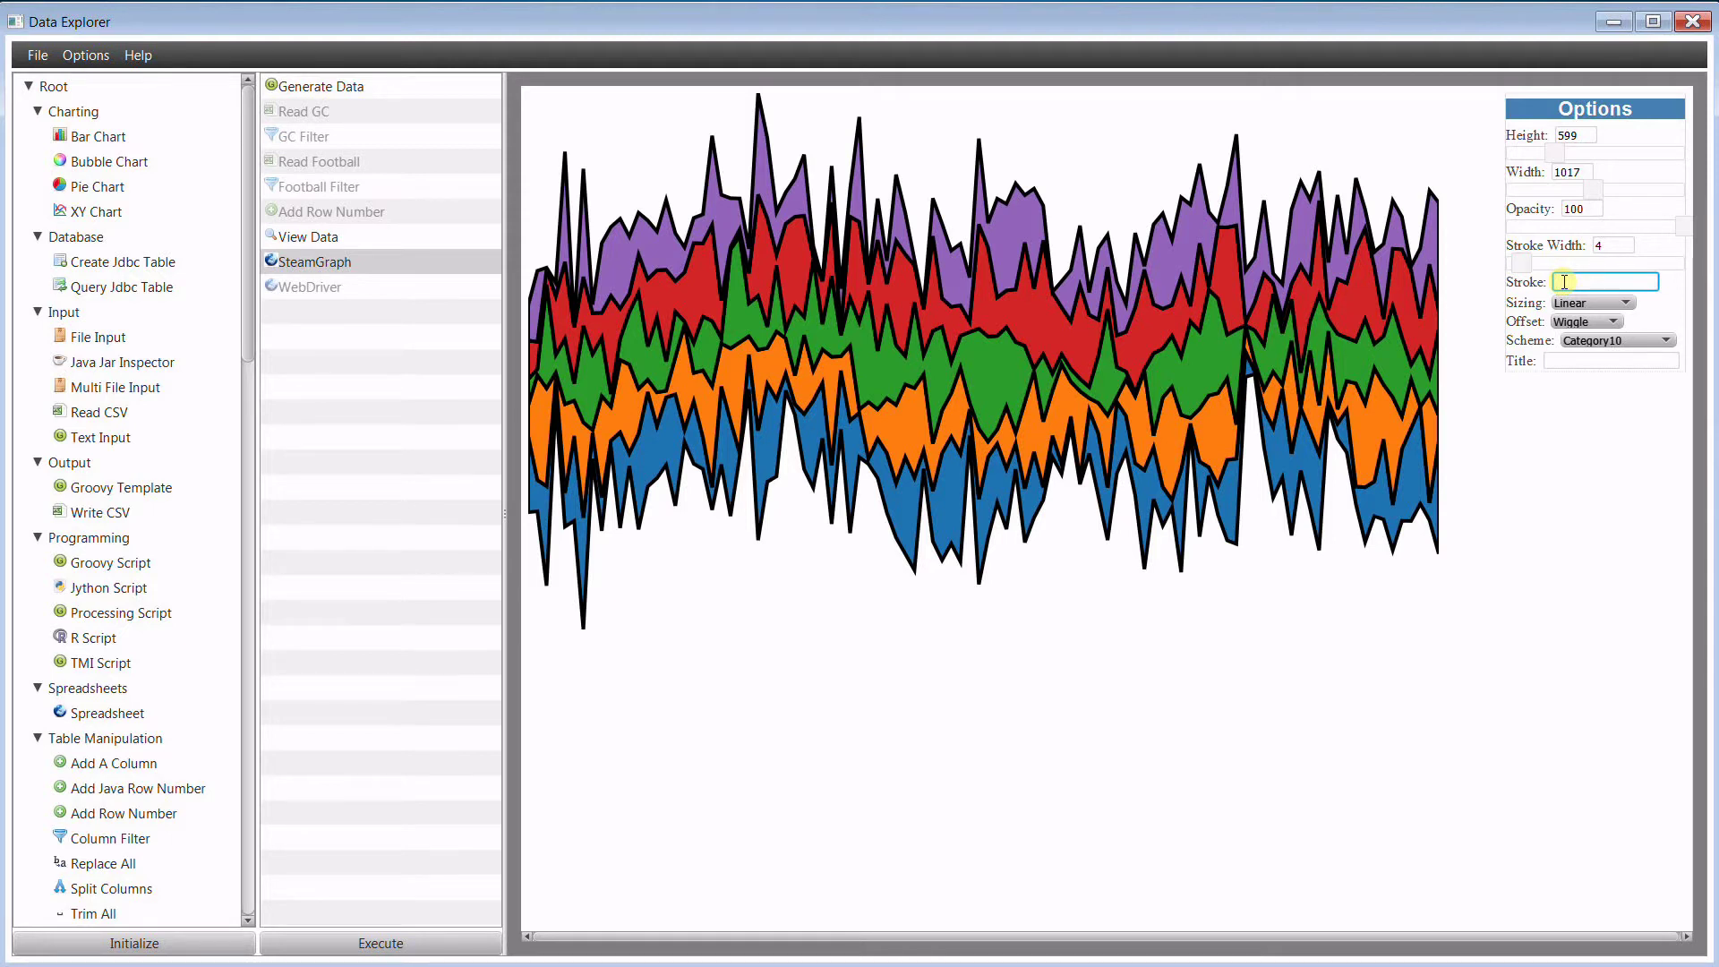
text(g)
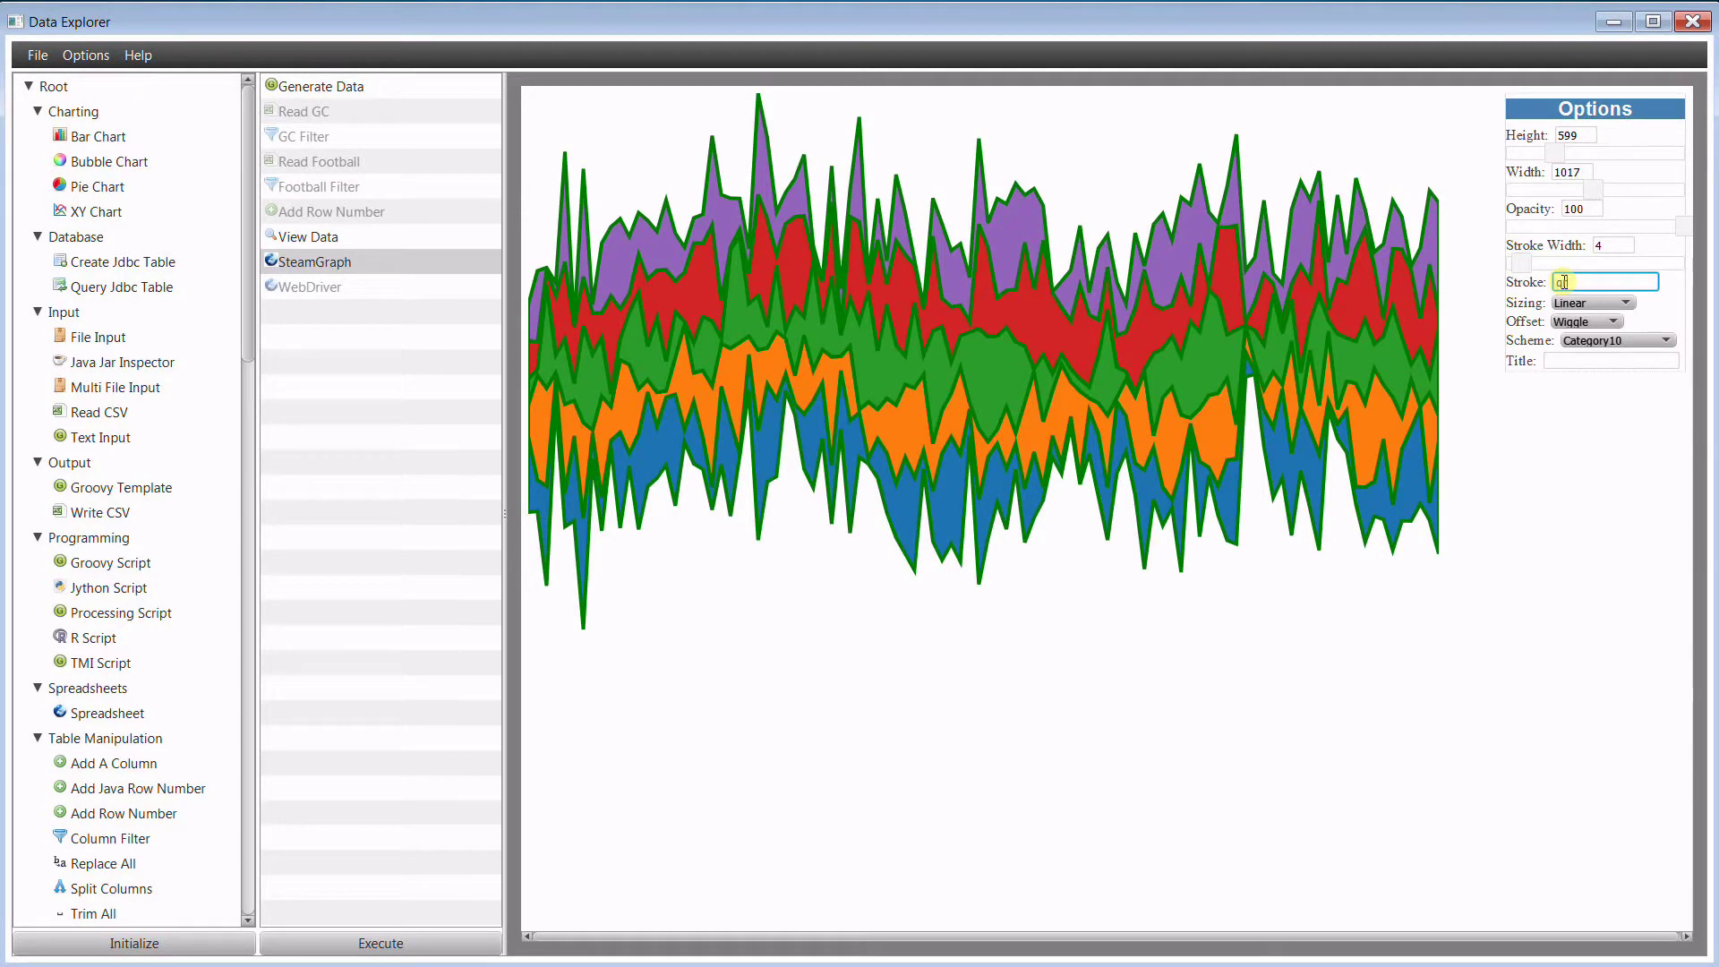
text(reenrey)
text(yan)
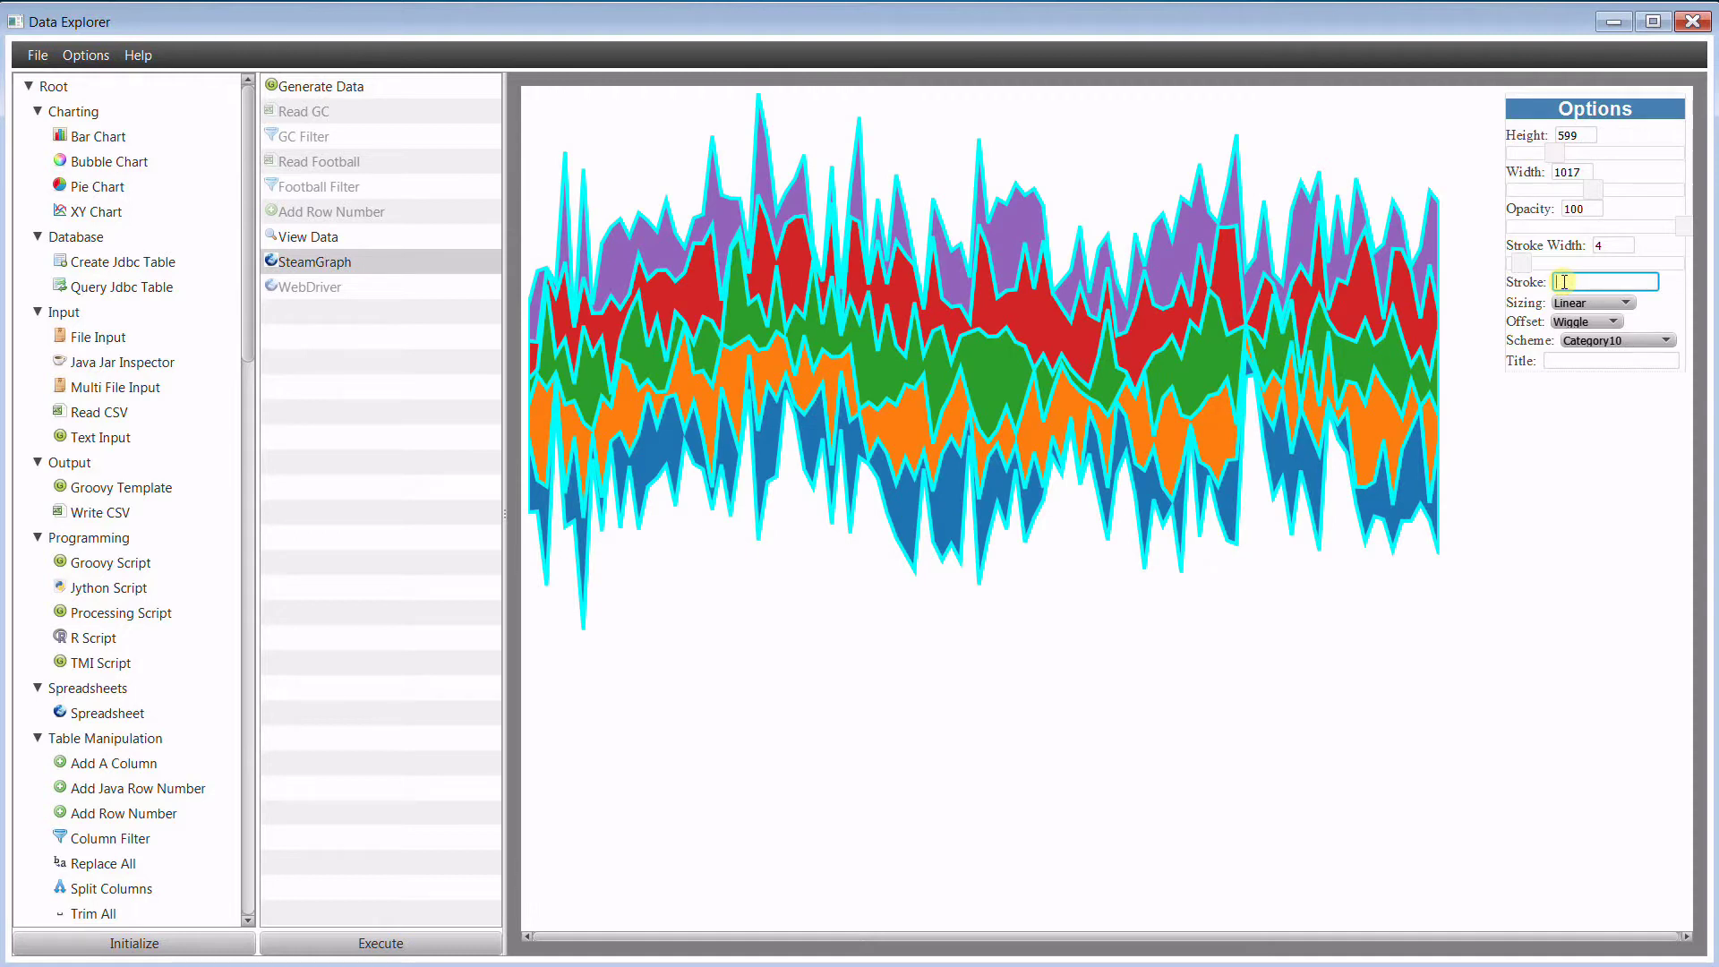
Set the stroke colour to black and the stroke width to 1.
text(k)
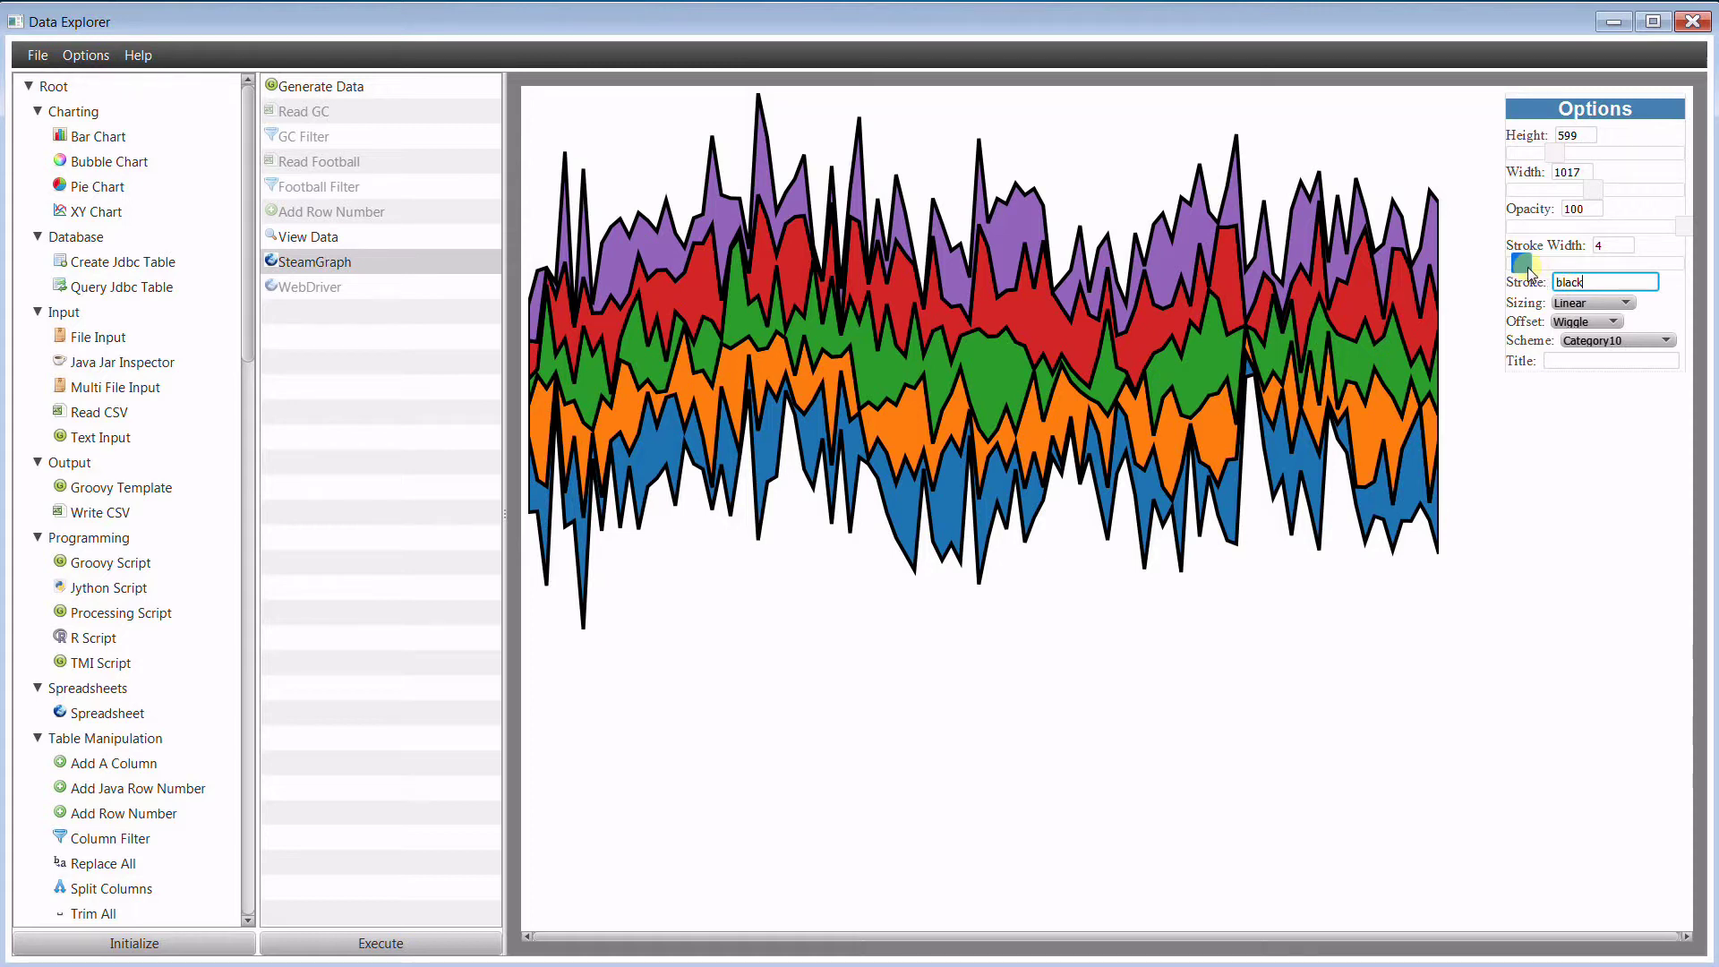
click(1526, 269)
drag(1526, 269, 1512, 264)
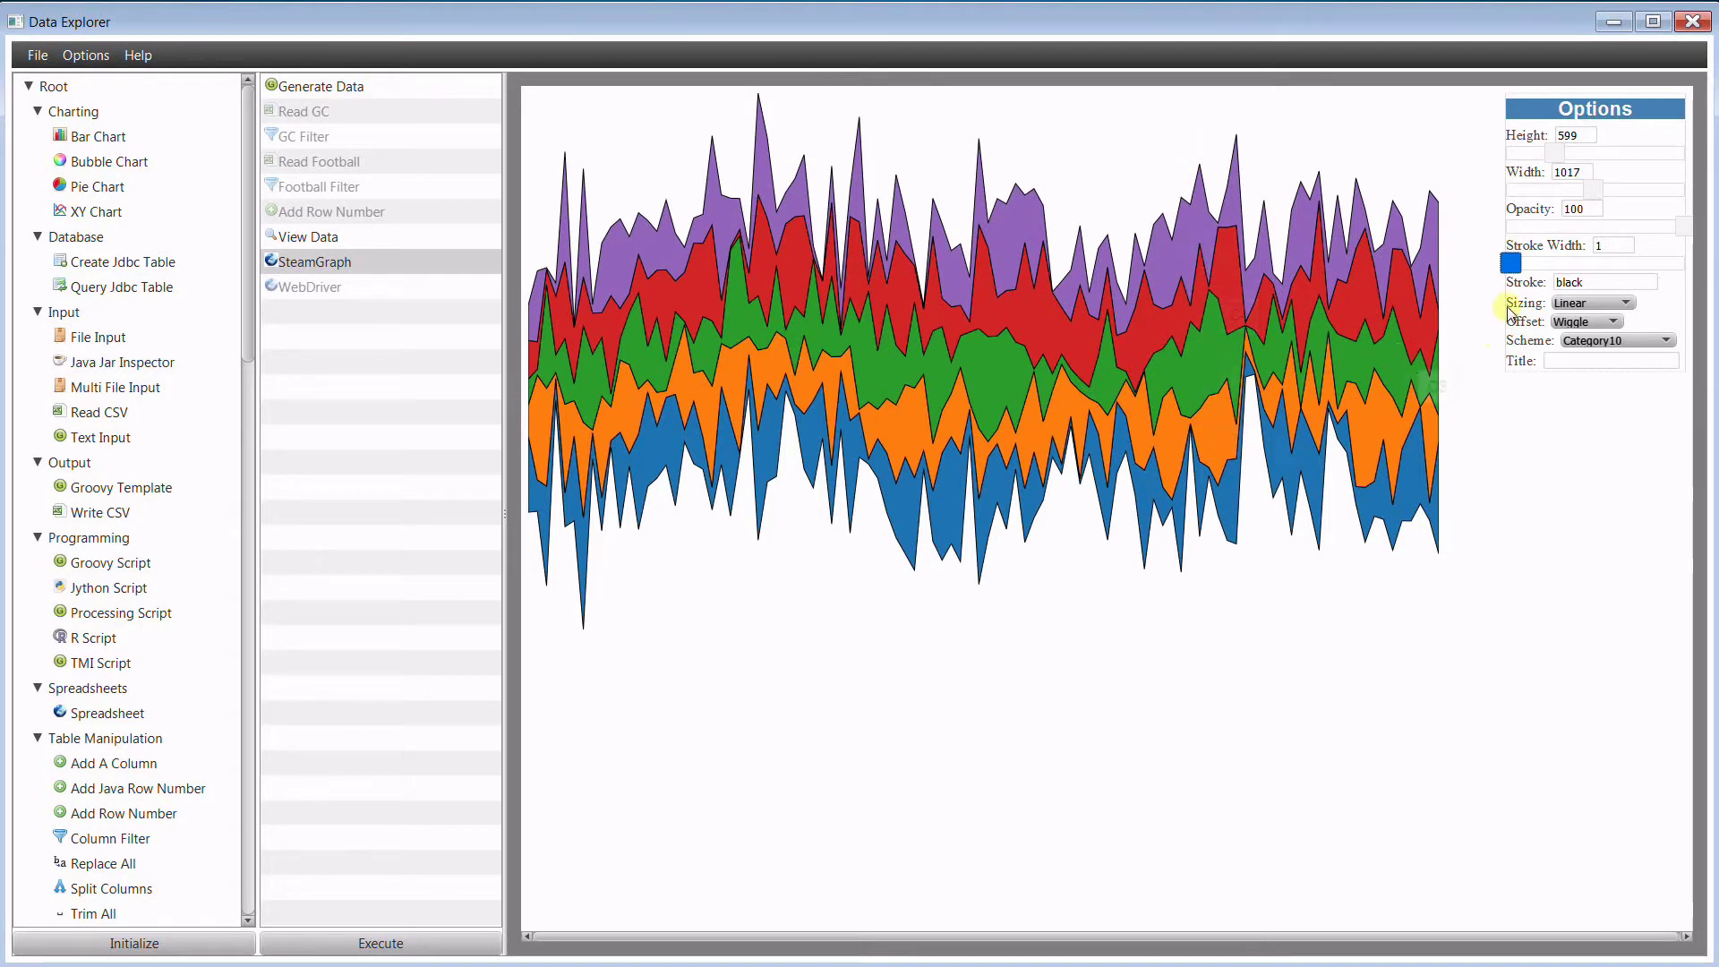
Try the Square Root, Power and Quantize sizing options on the stream graph.
click(1585, 304)
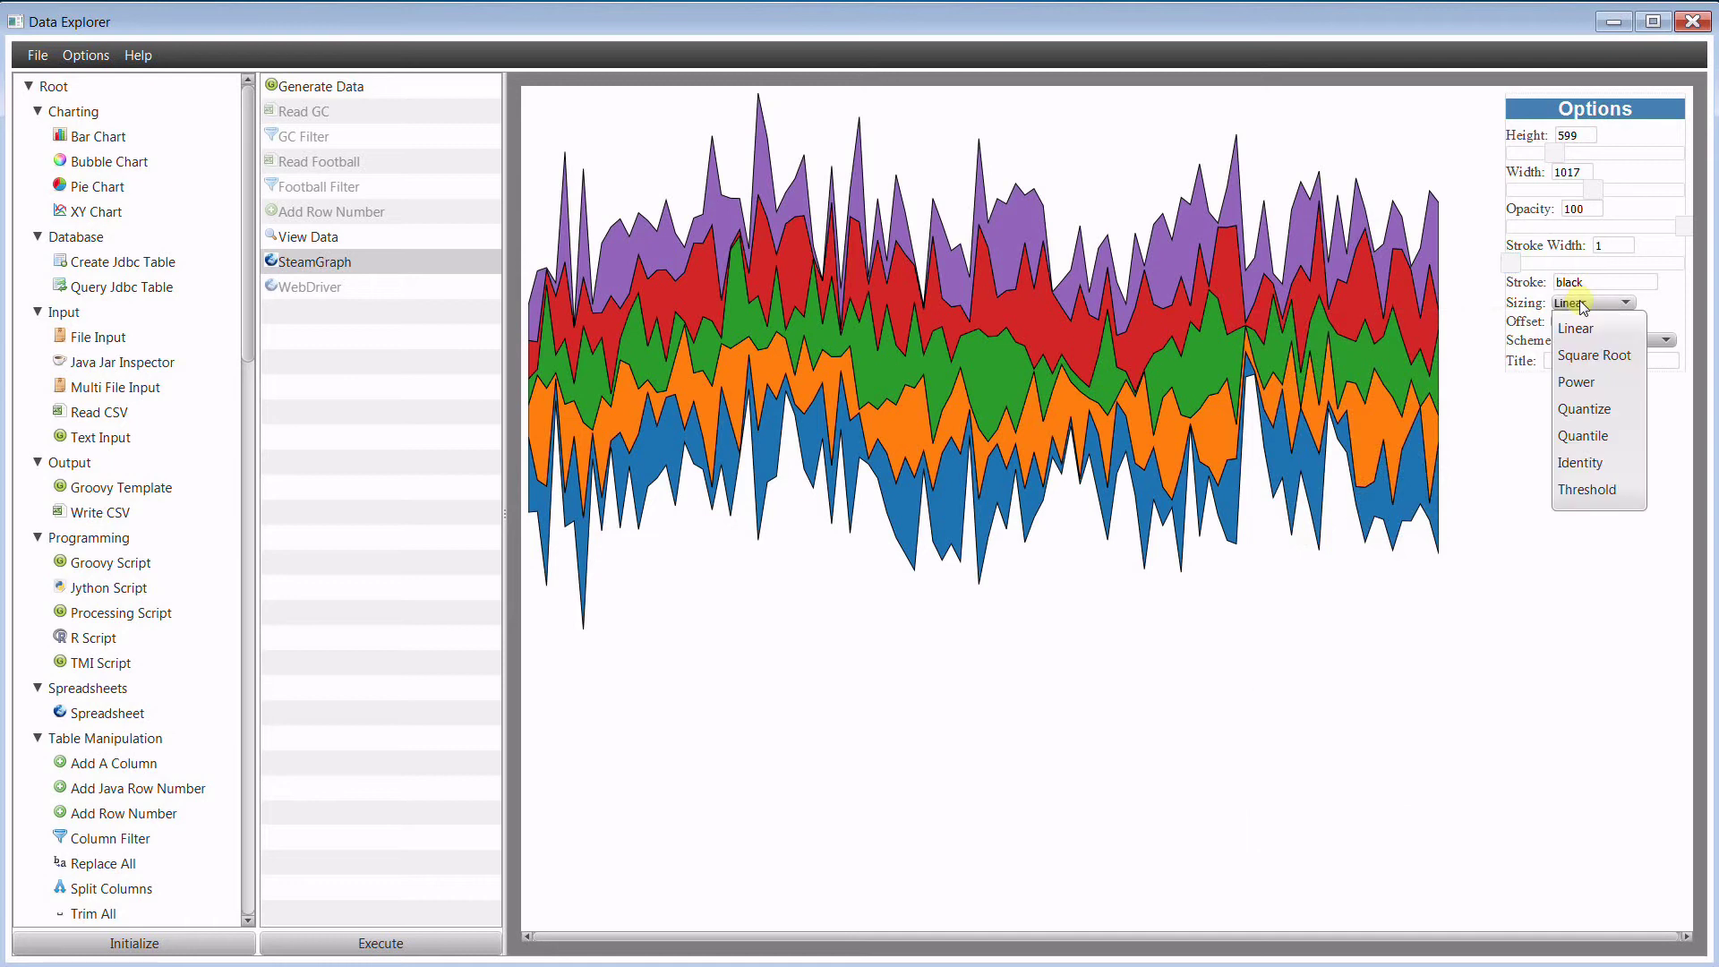
click(1586, 355)
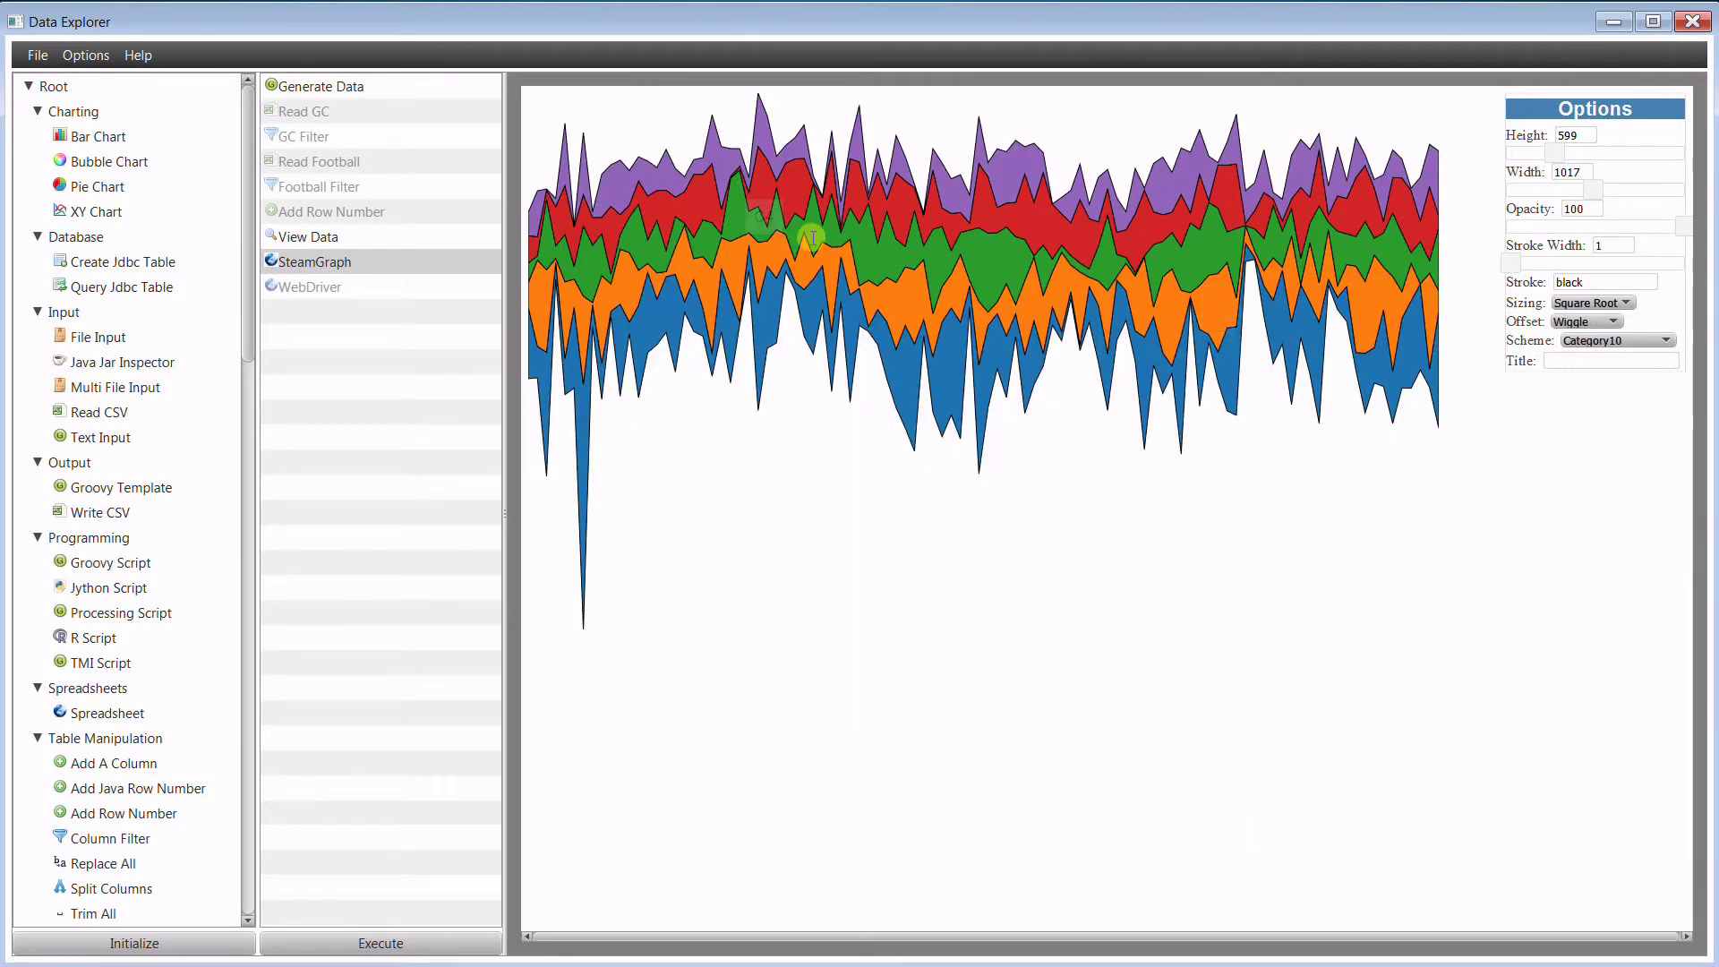
click(1587, 304)
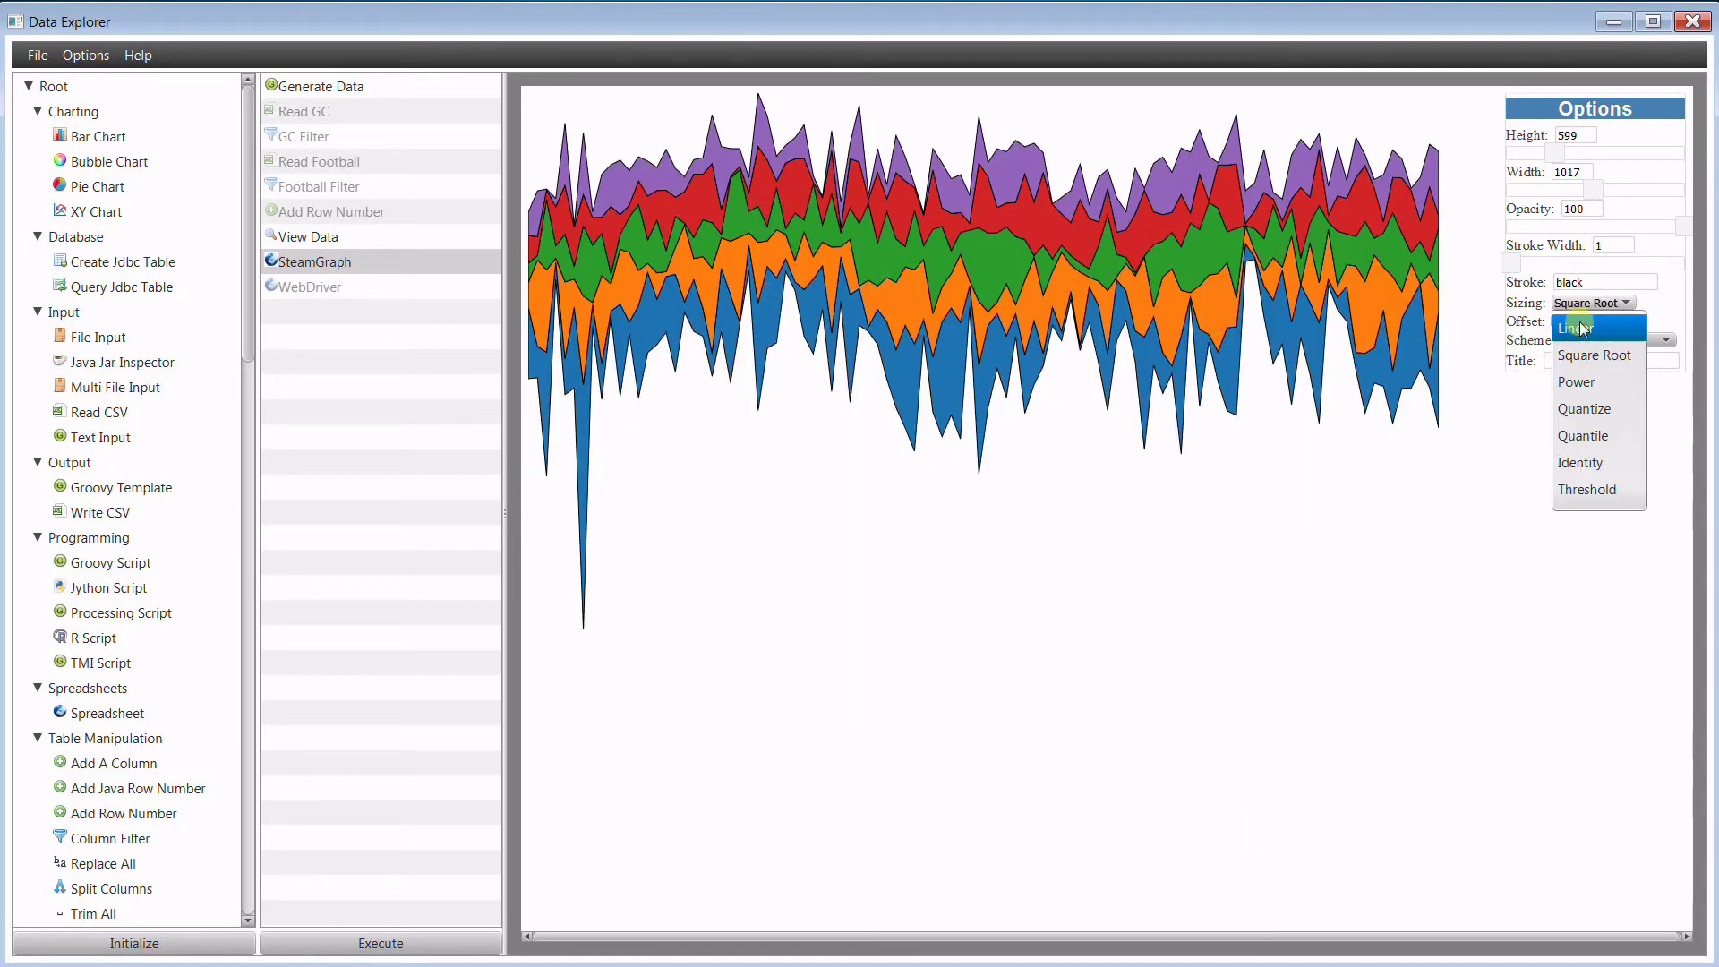
click(1589, 380)
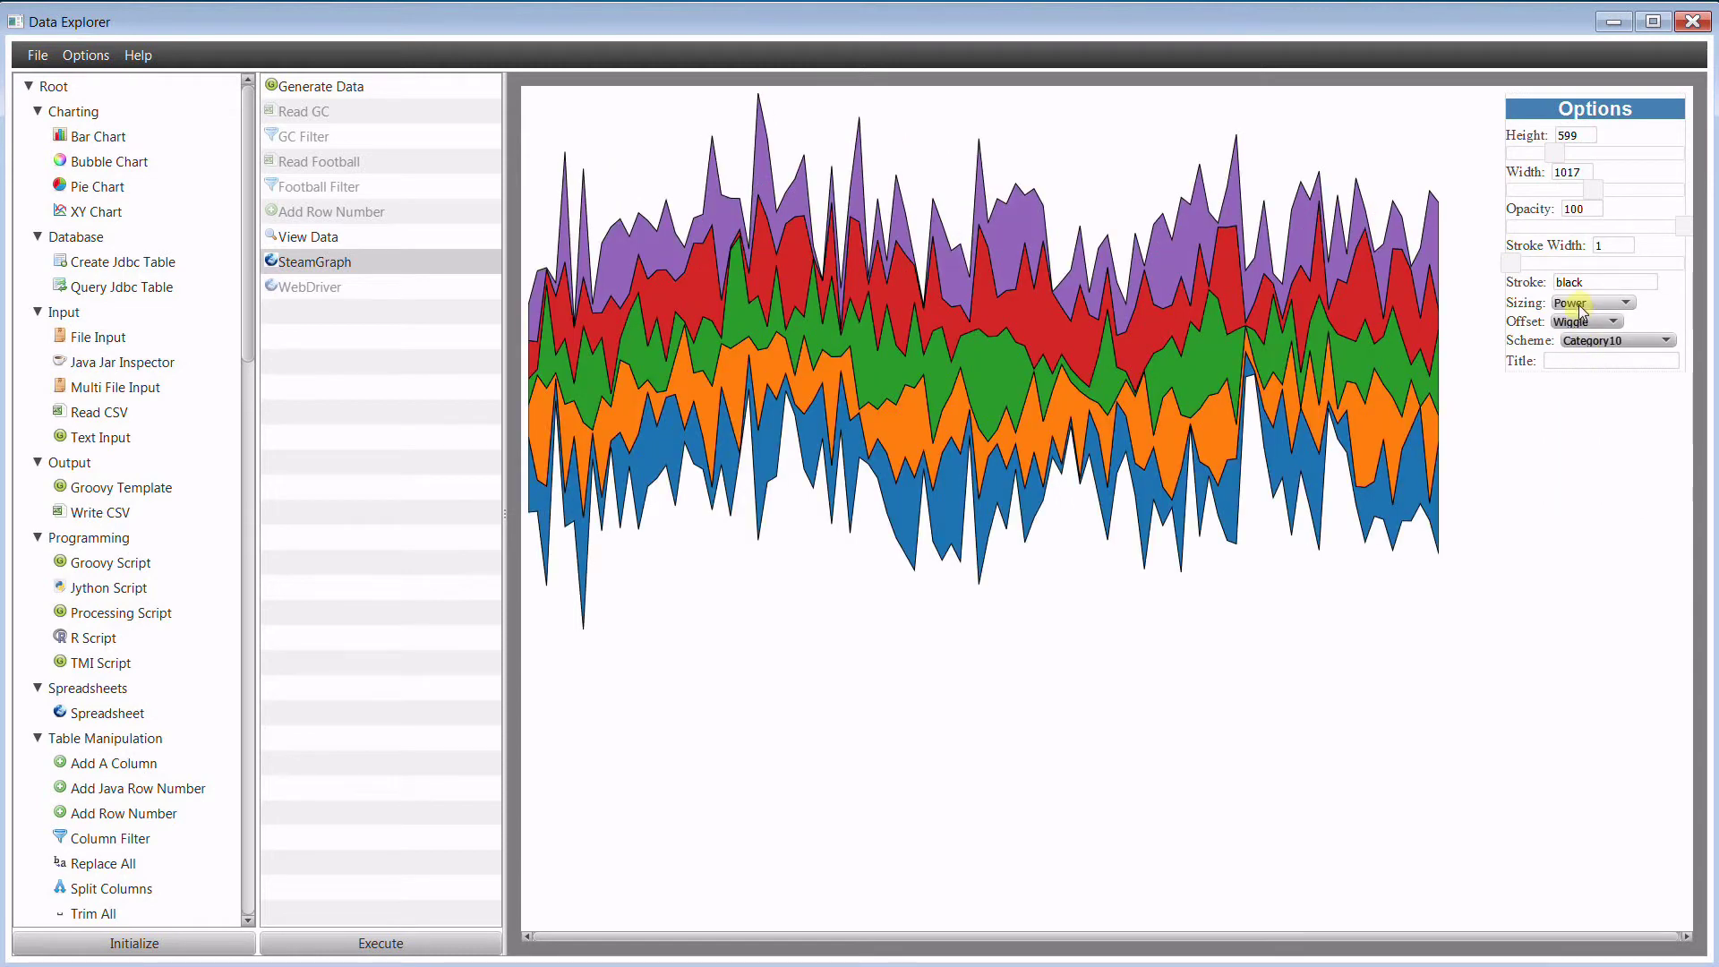
click(1582, 304)
click(1580, 408)
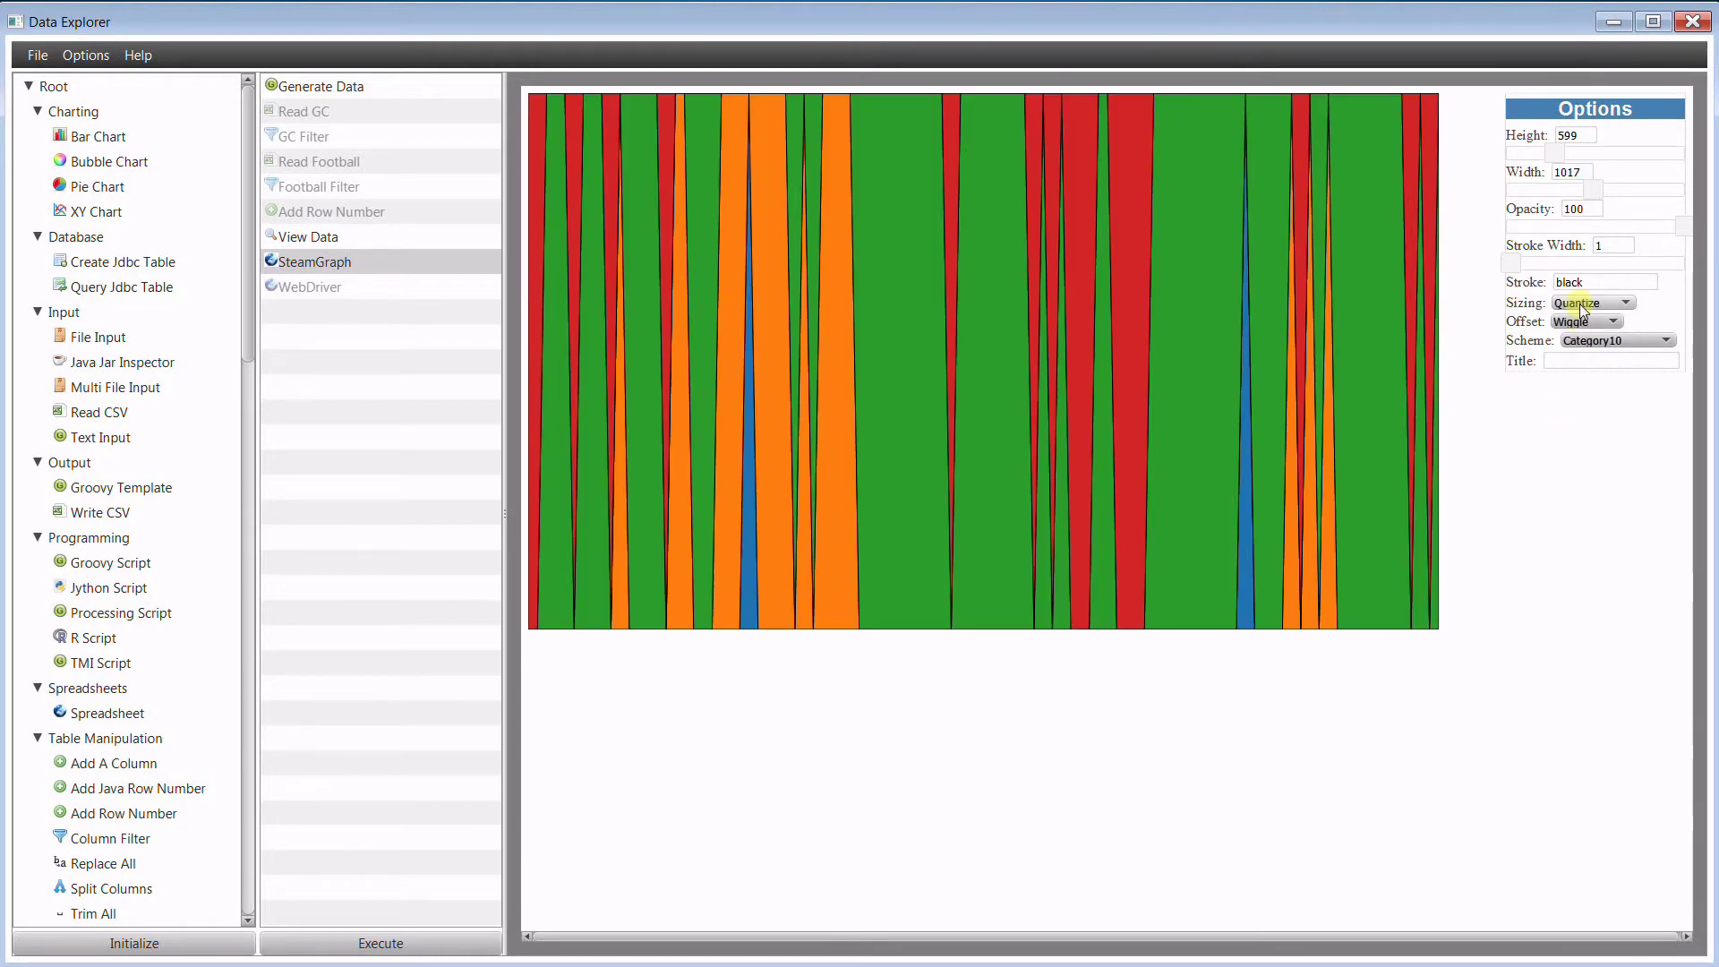
Try the Quantile, Identity and Threshold sizing options and return the sizing to Linear.
click(1583, 305)
click(1578, 433)
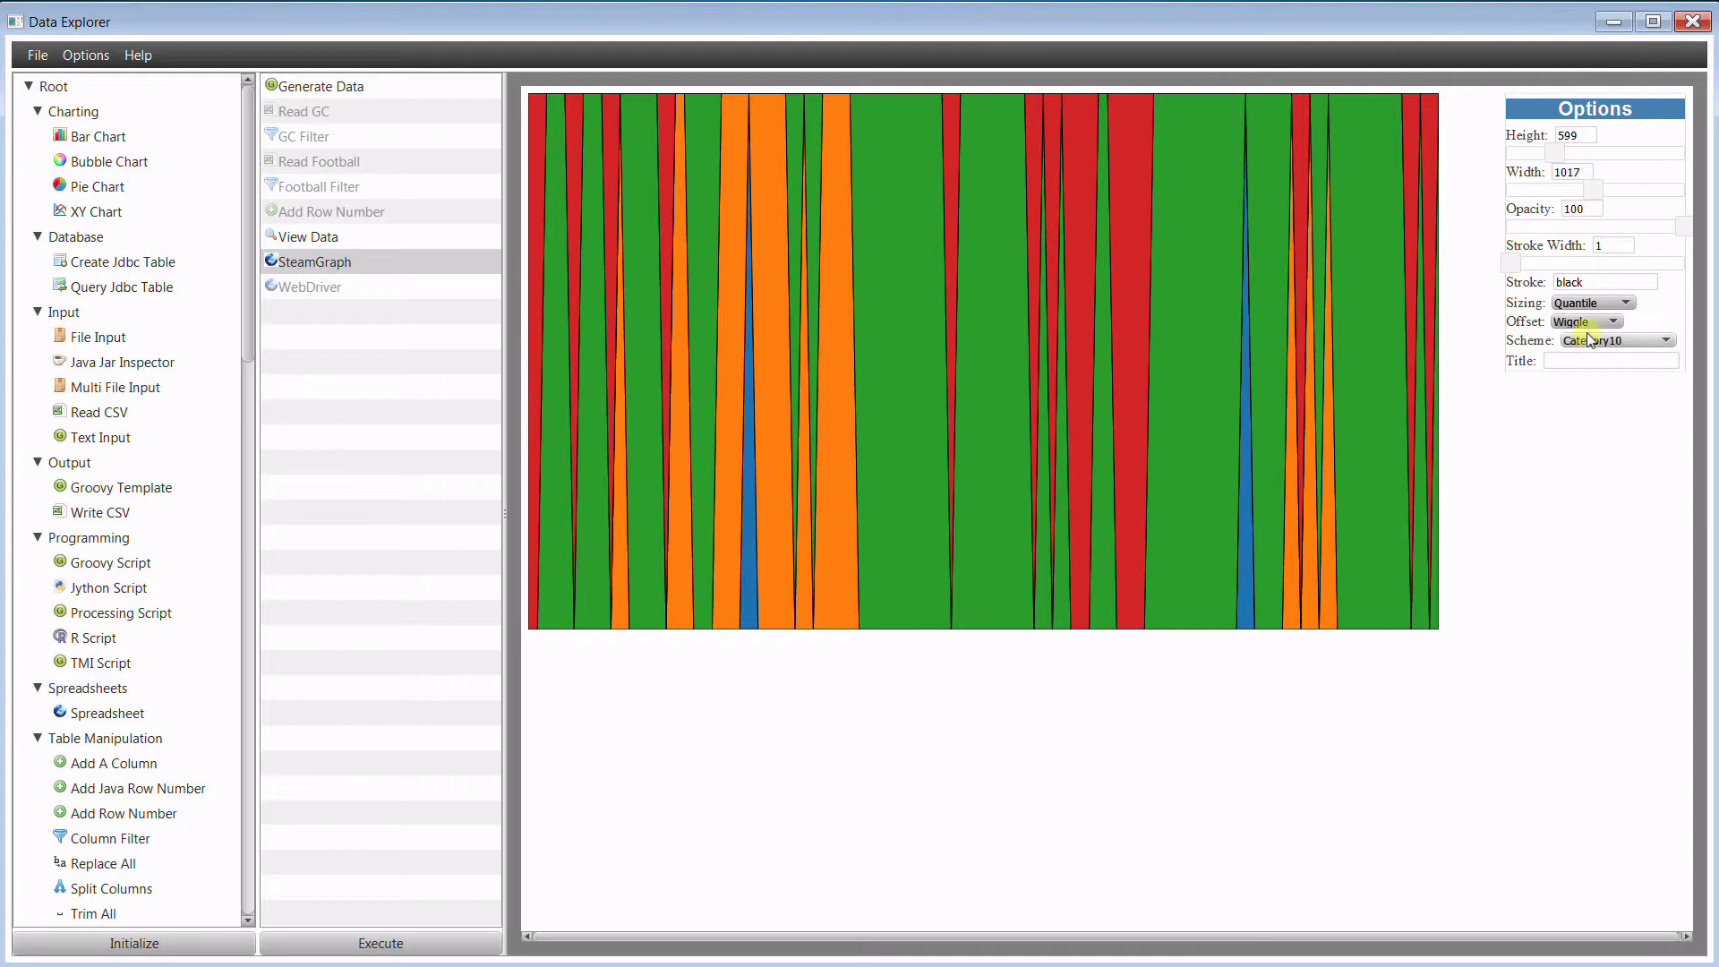
click(1583, 304)
click(1576, 464)
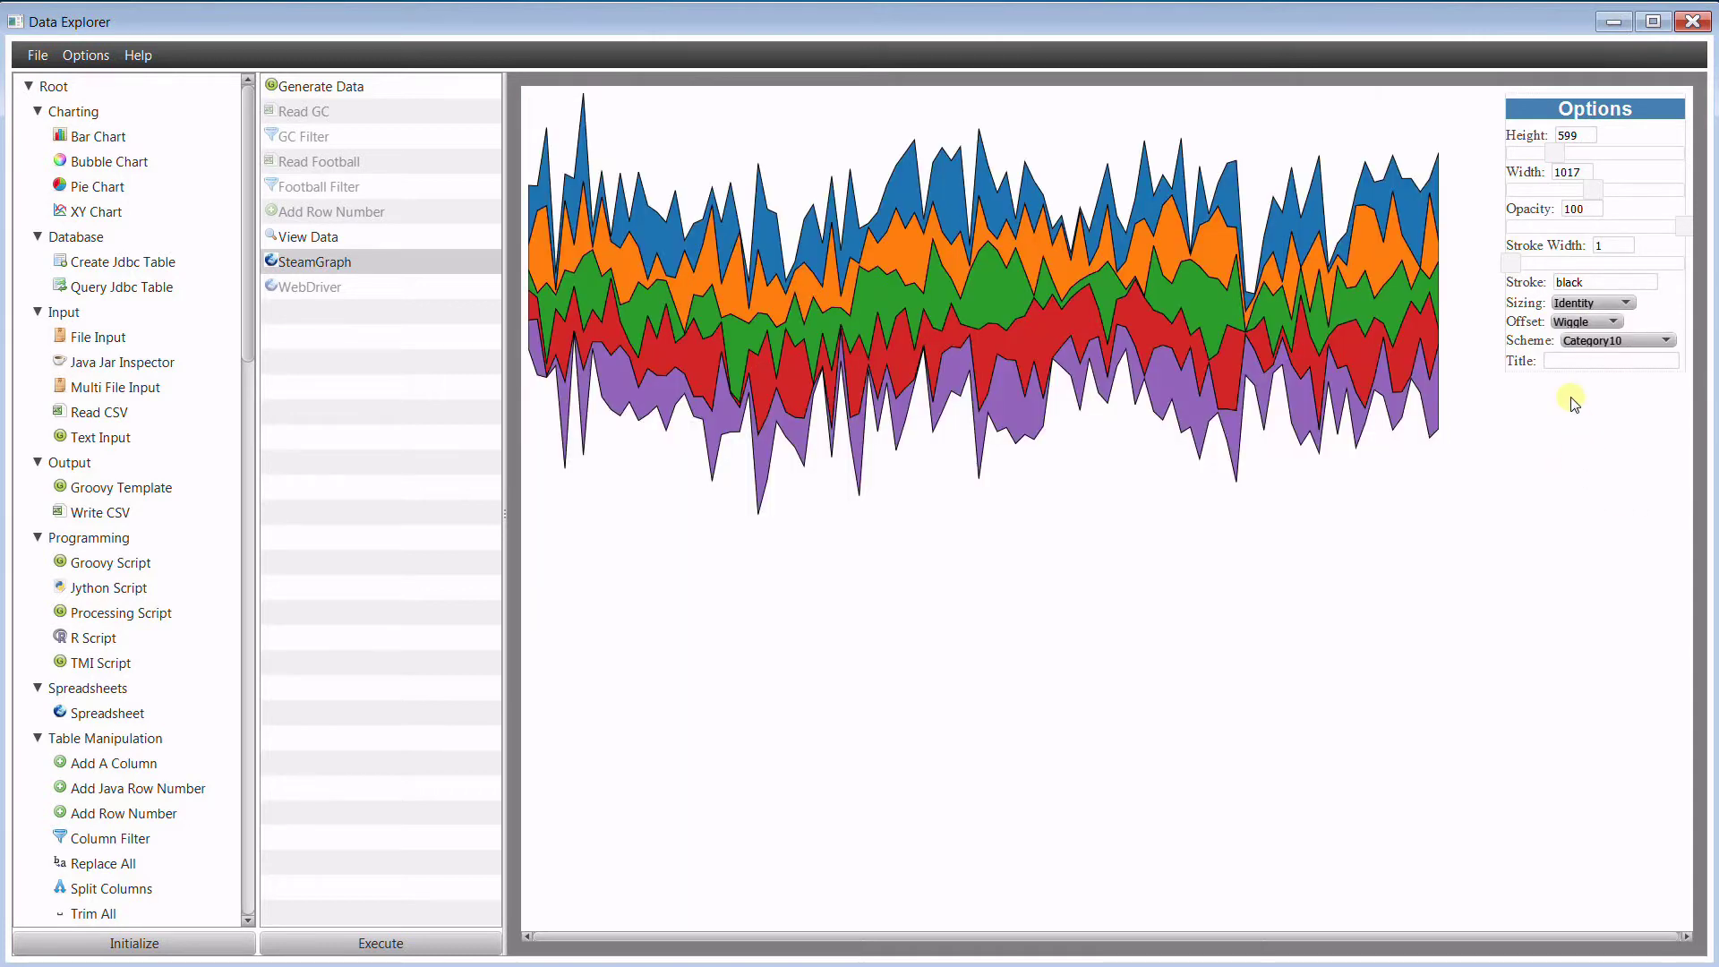
click(1582, 305)
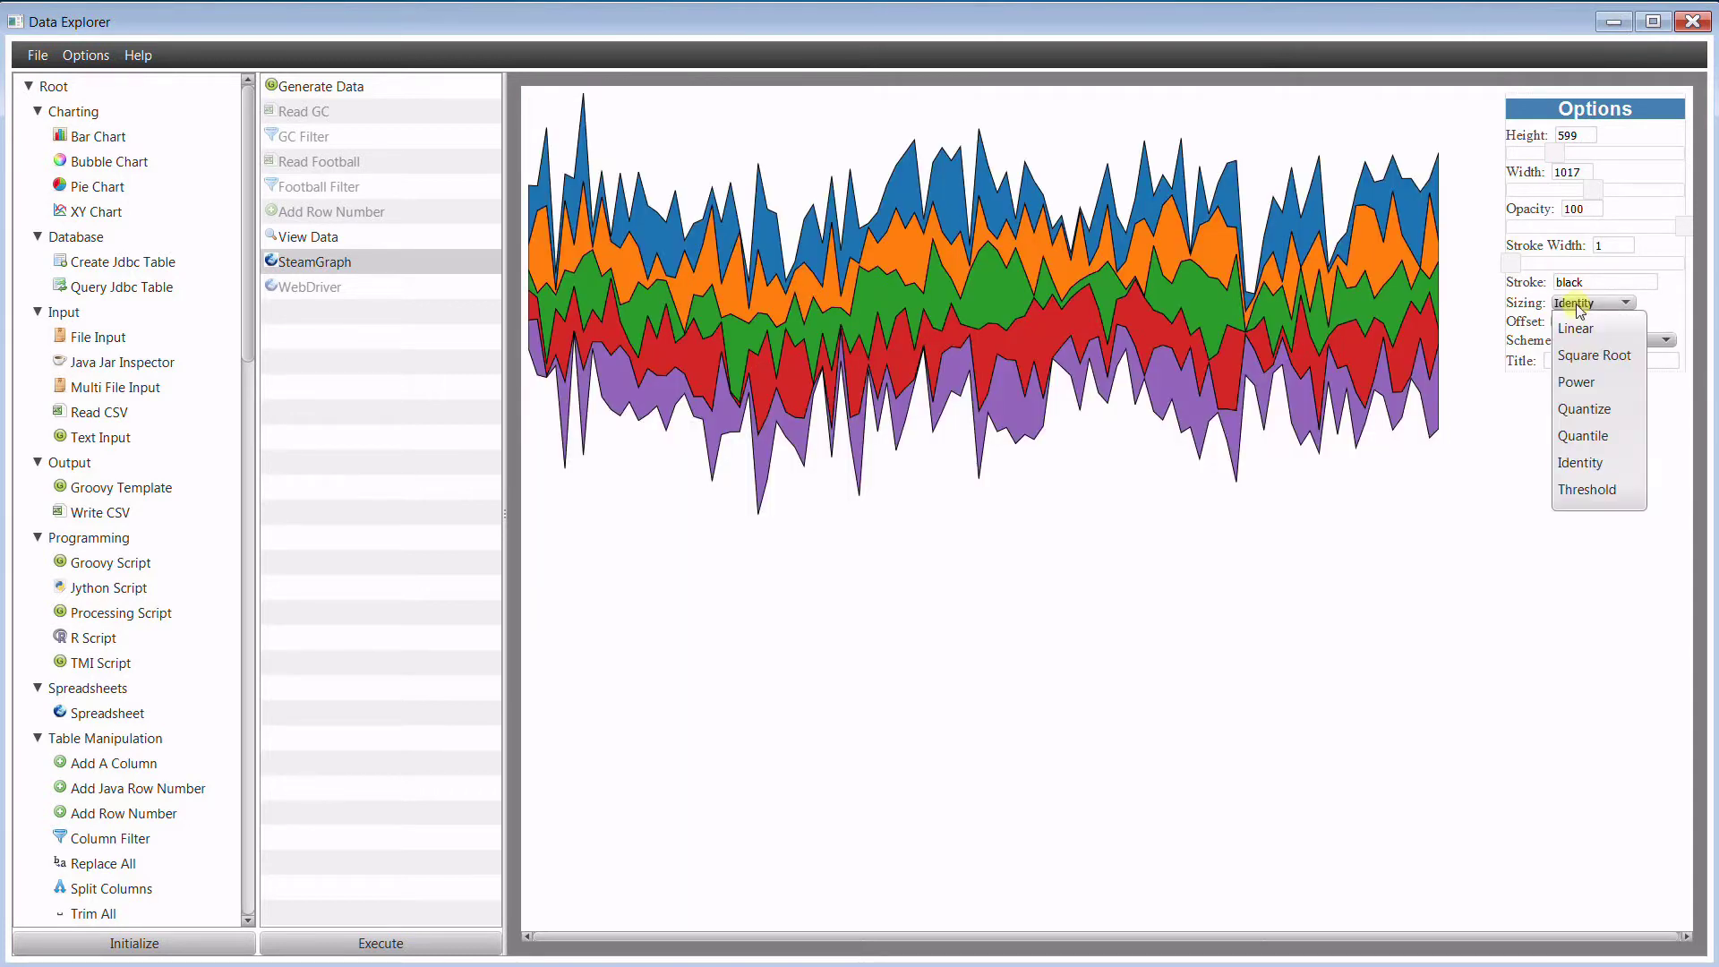
click(1569, 490)
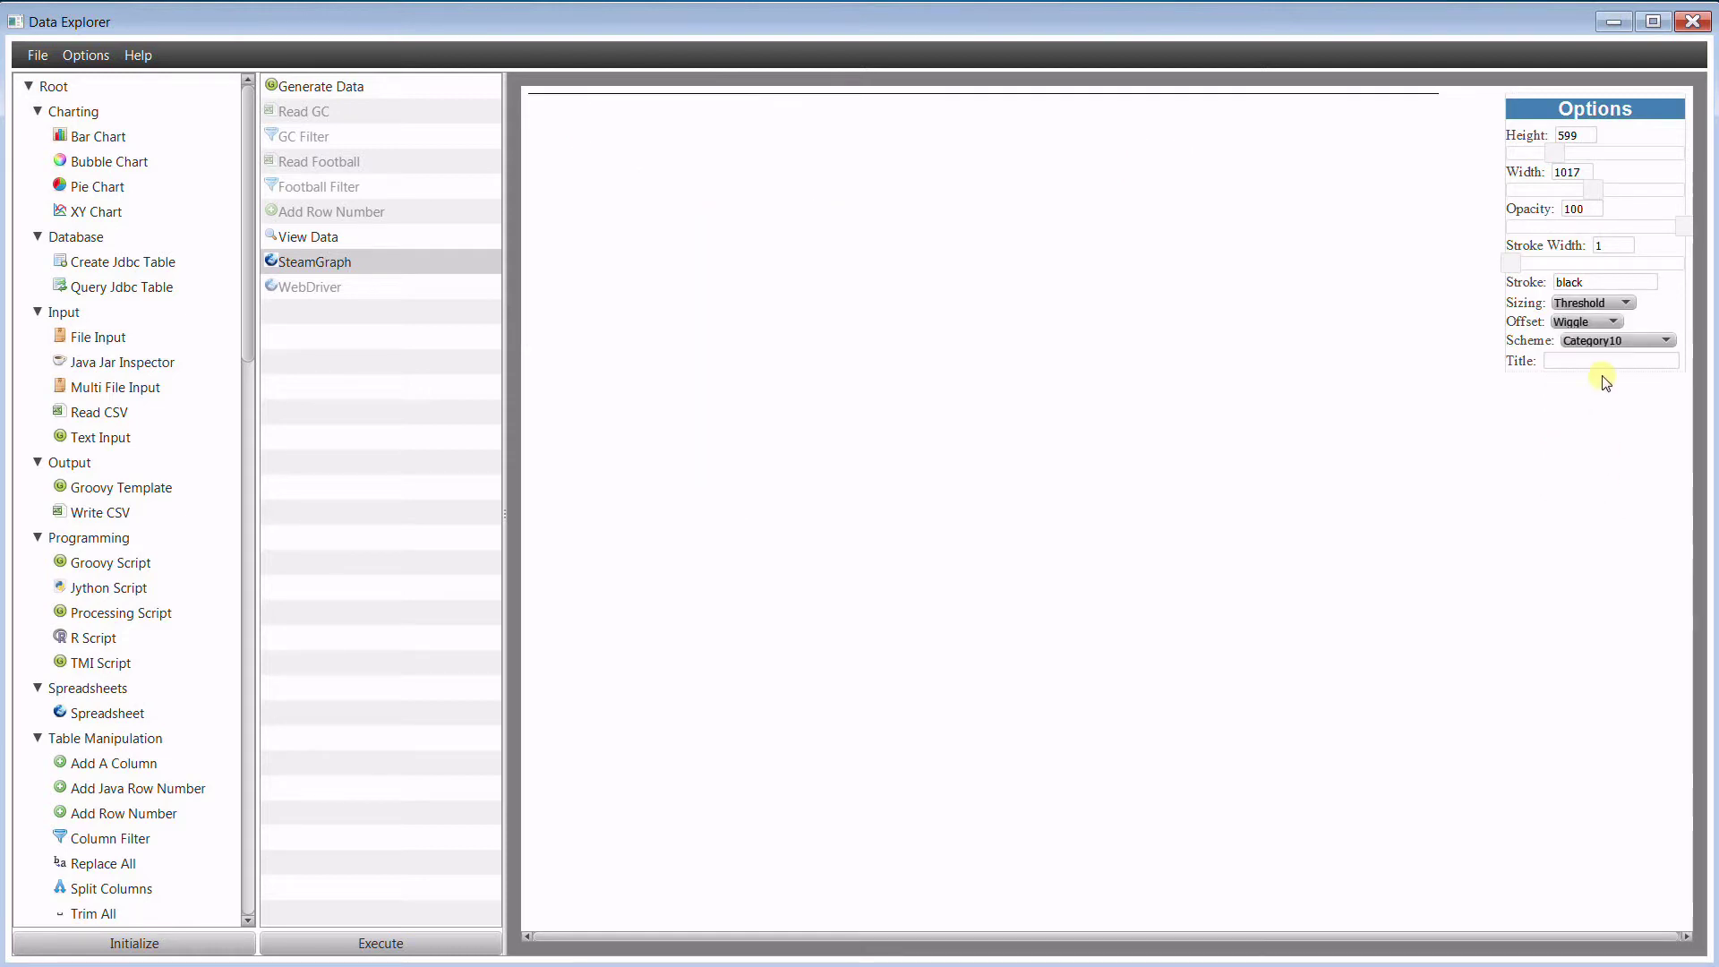
click(1591, 306)
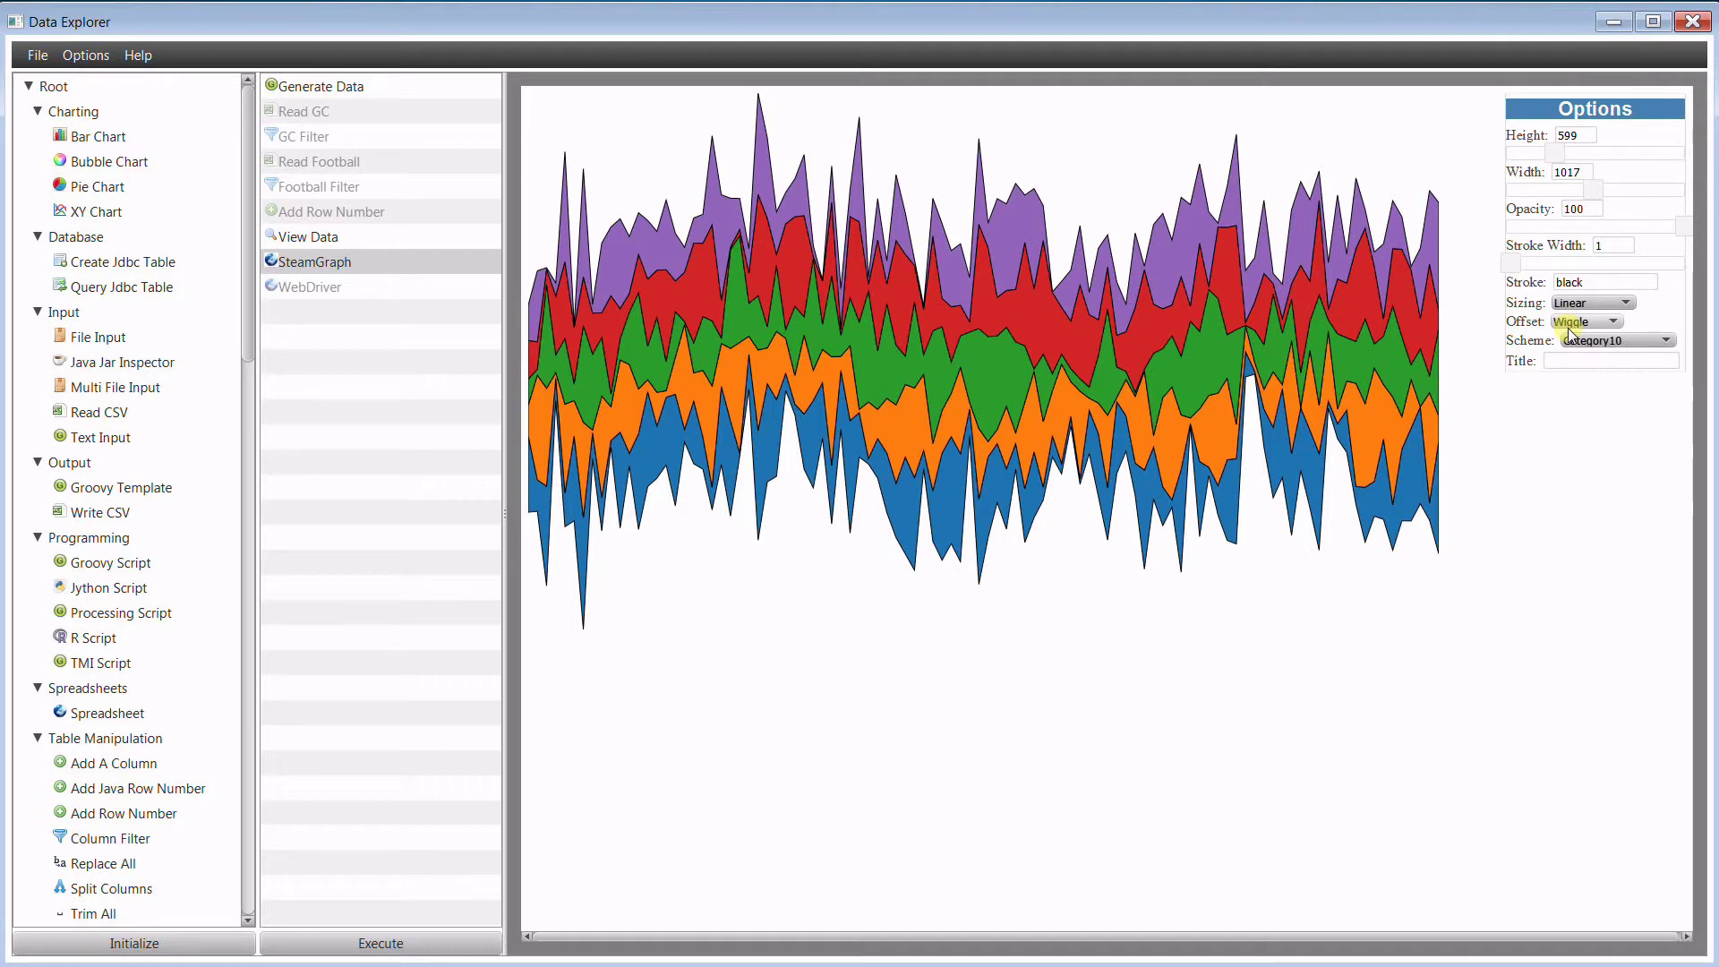
Try the Wiggle, Silhouette, Expand and Zero offsets in turn on the stream graph.
click(1569, 324)
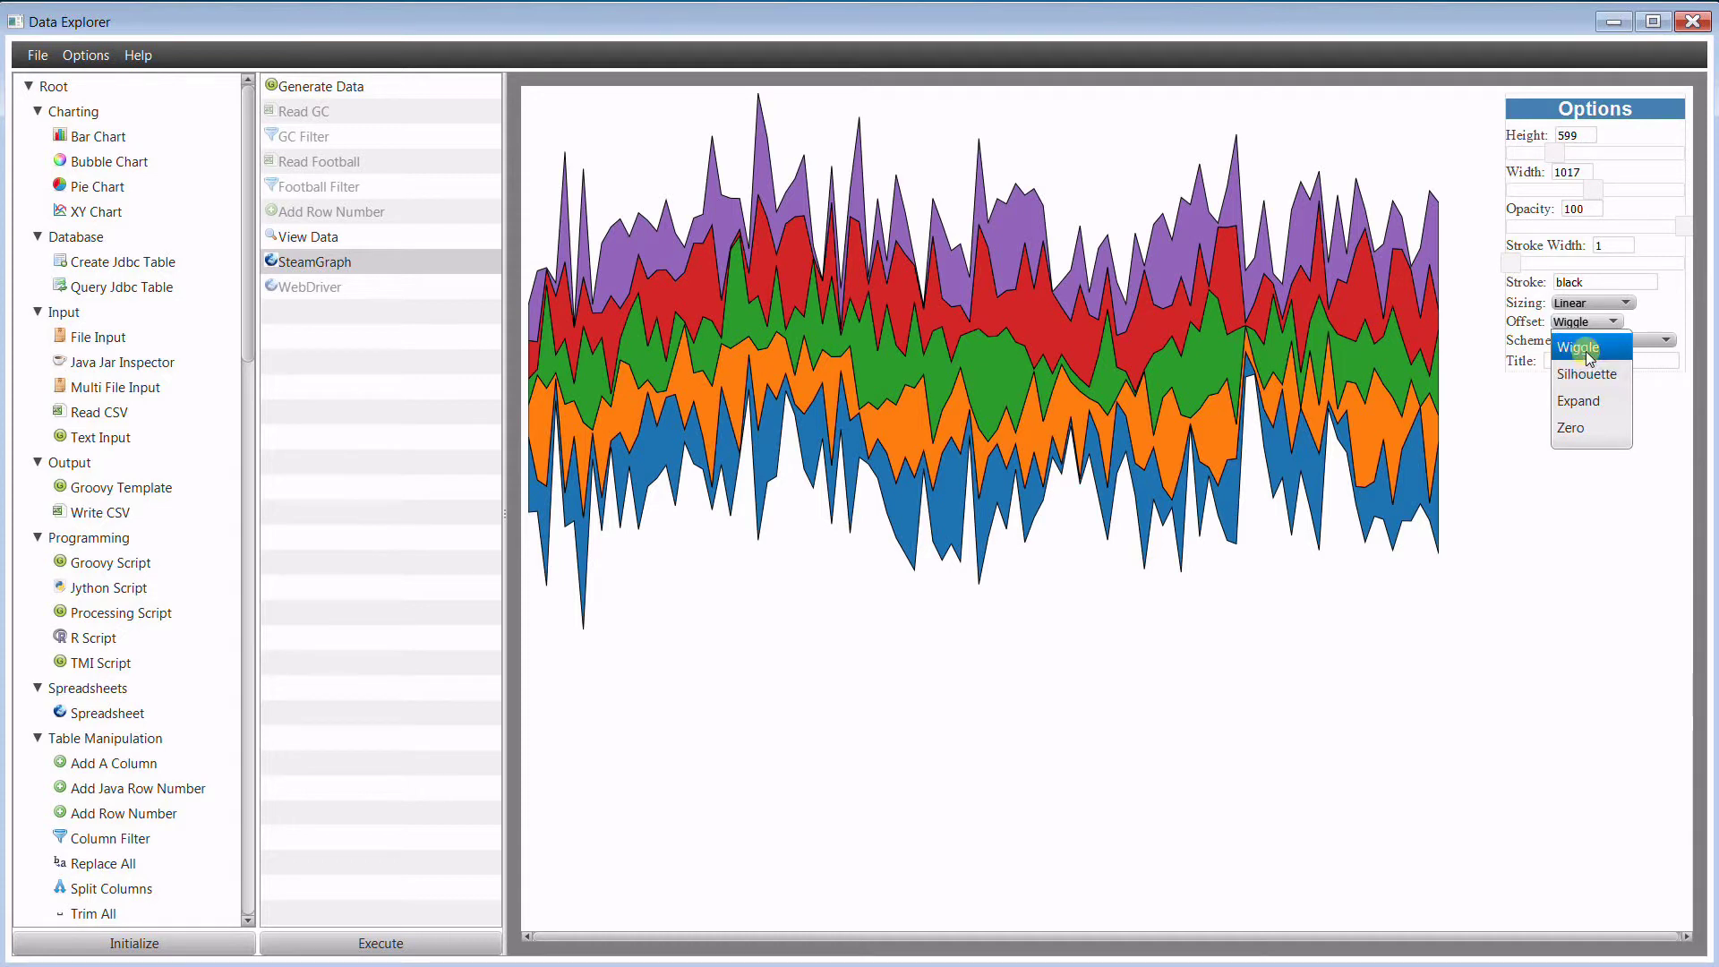
click(1578, 347)
click(1577, 325)
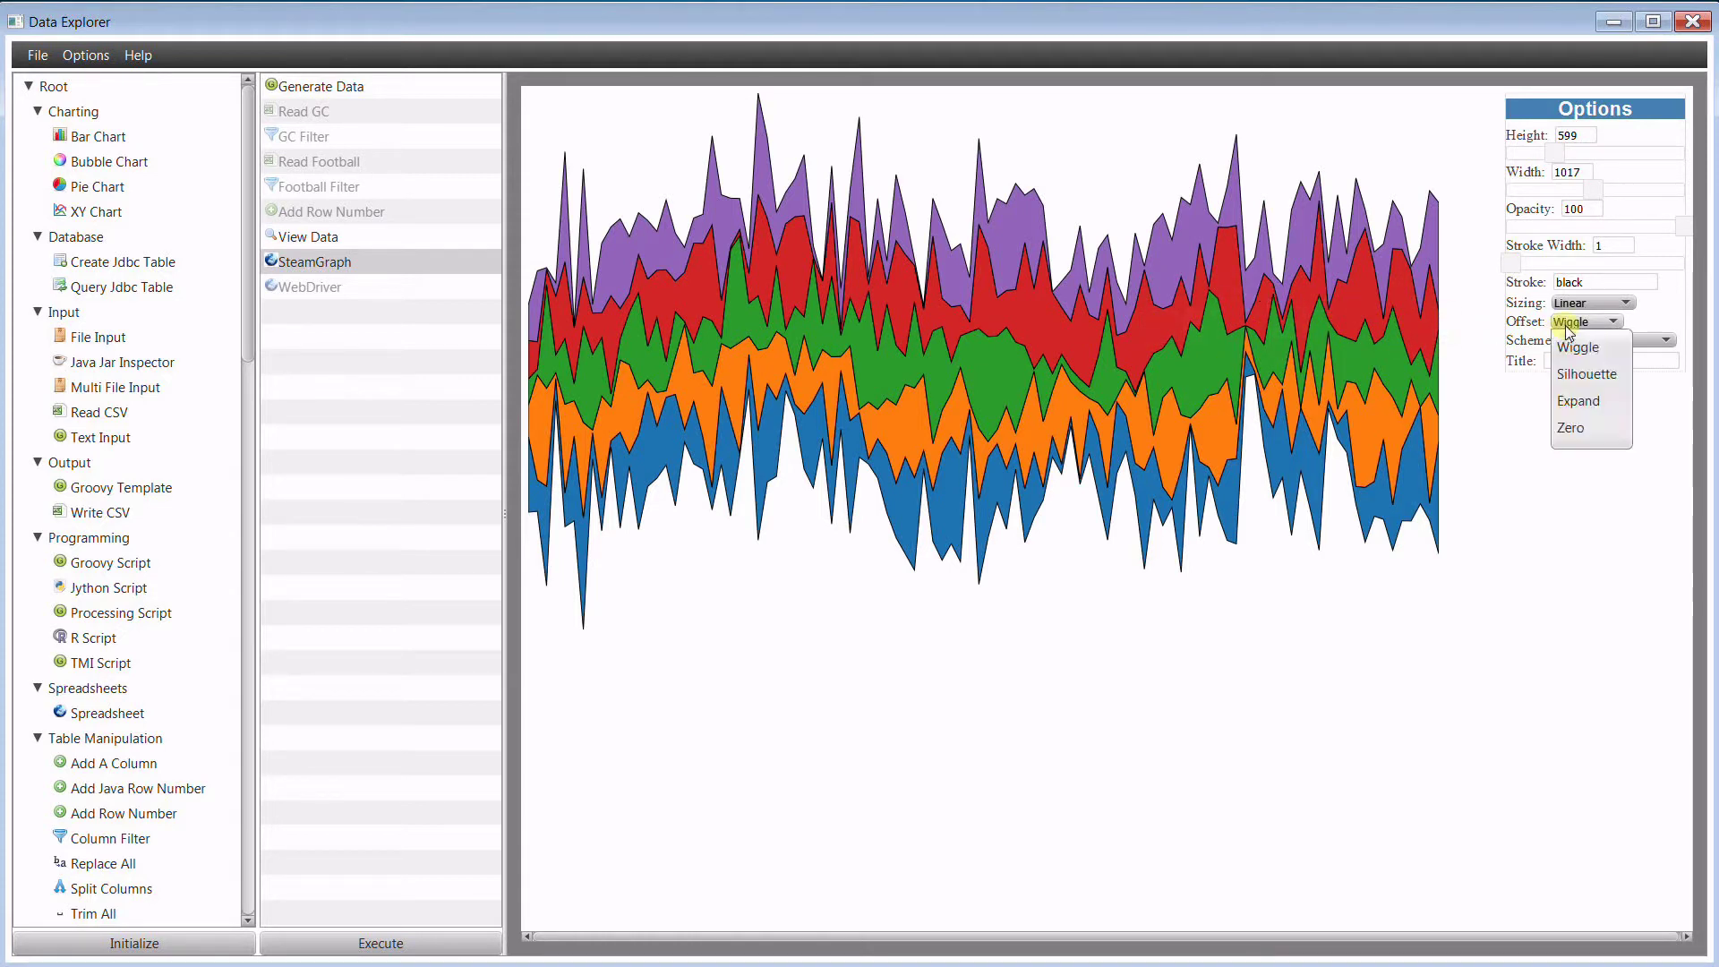
click(1581, 375)
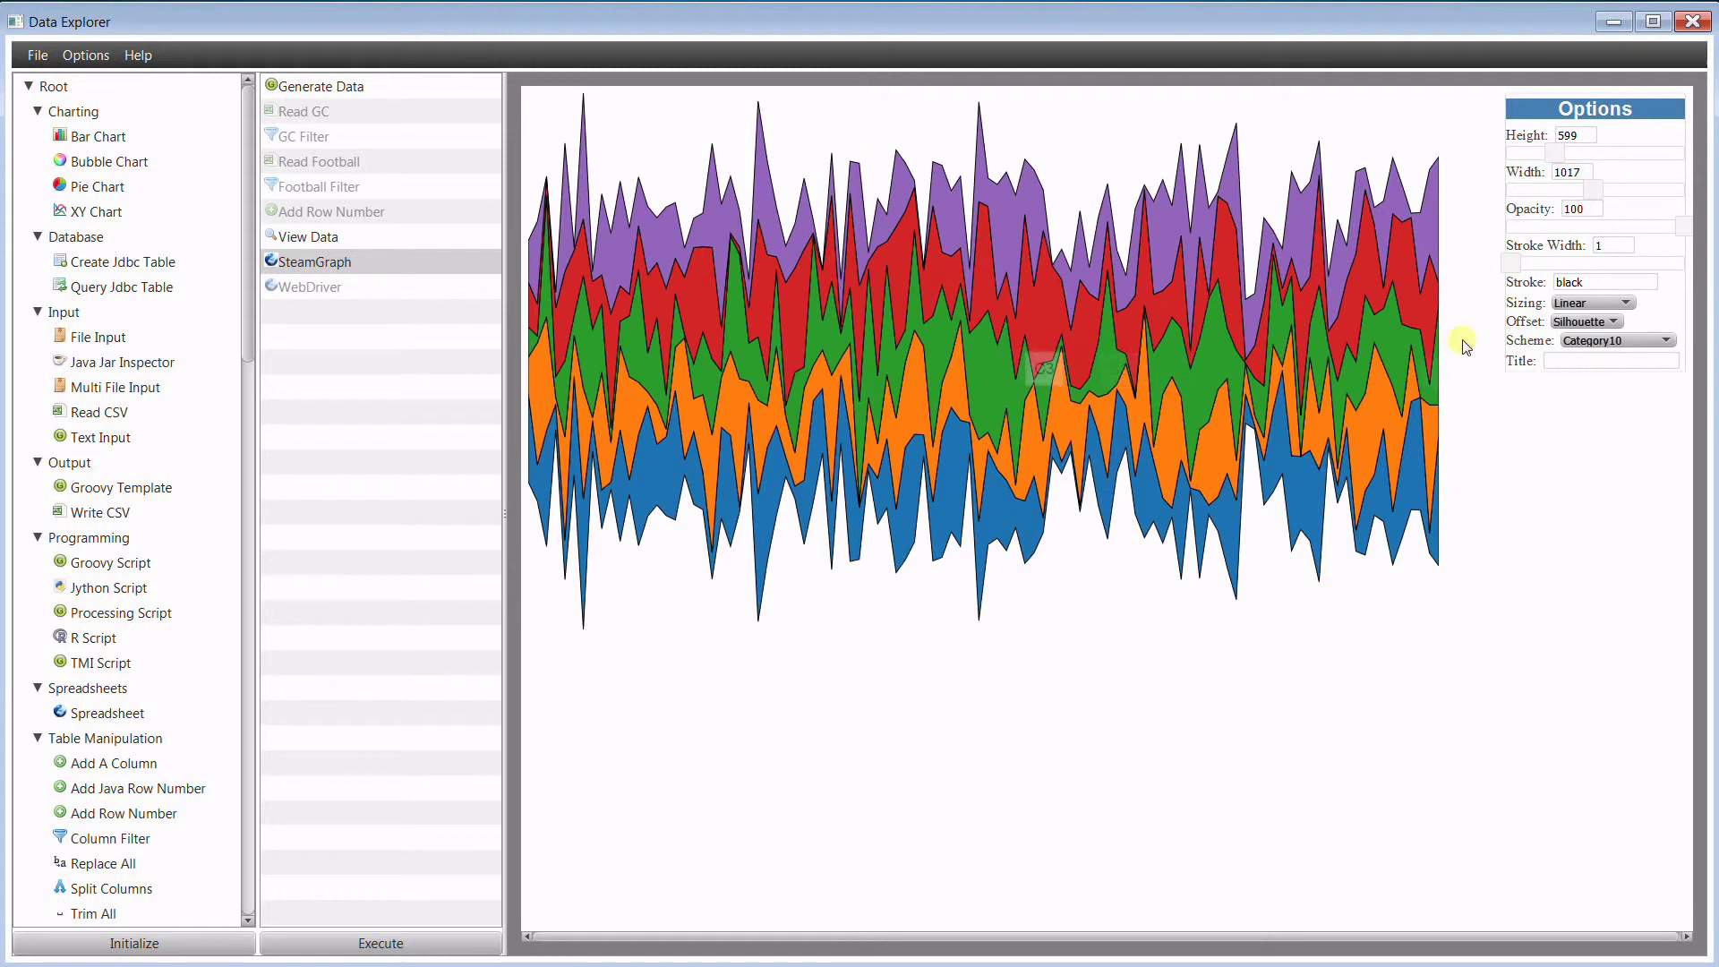
click(1582, 324)
click(1578, 400)
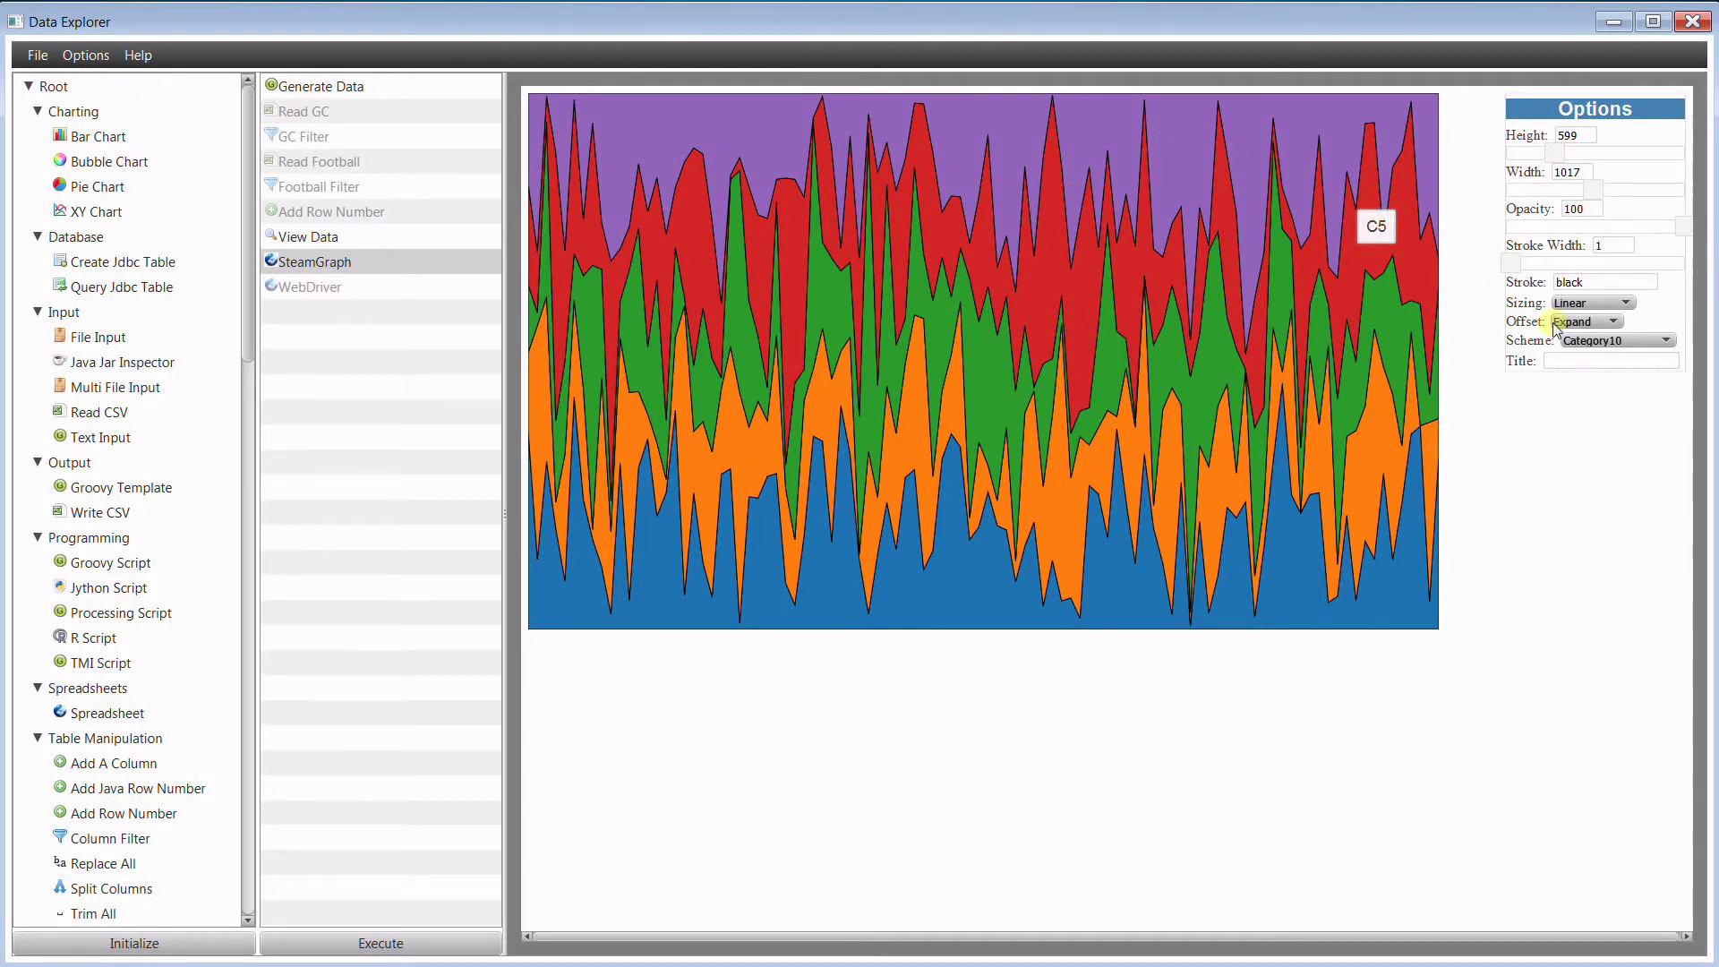
click(1607, 323)
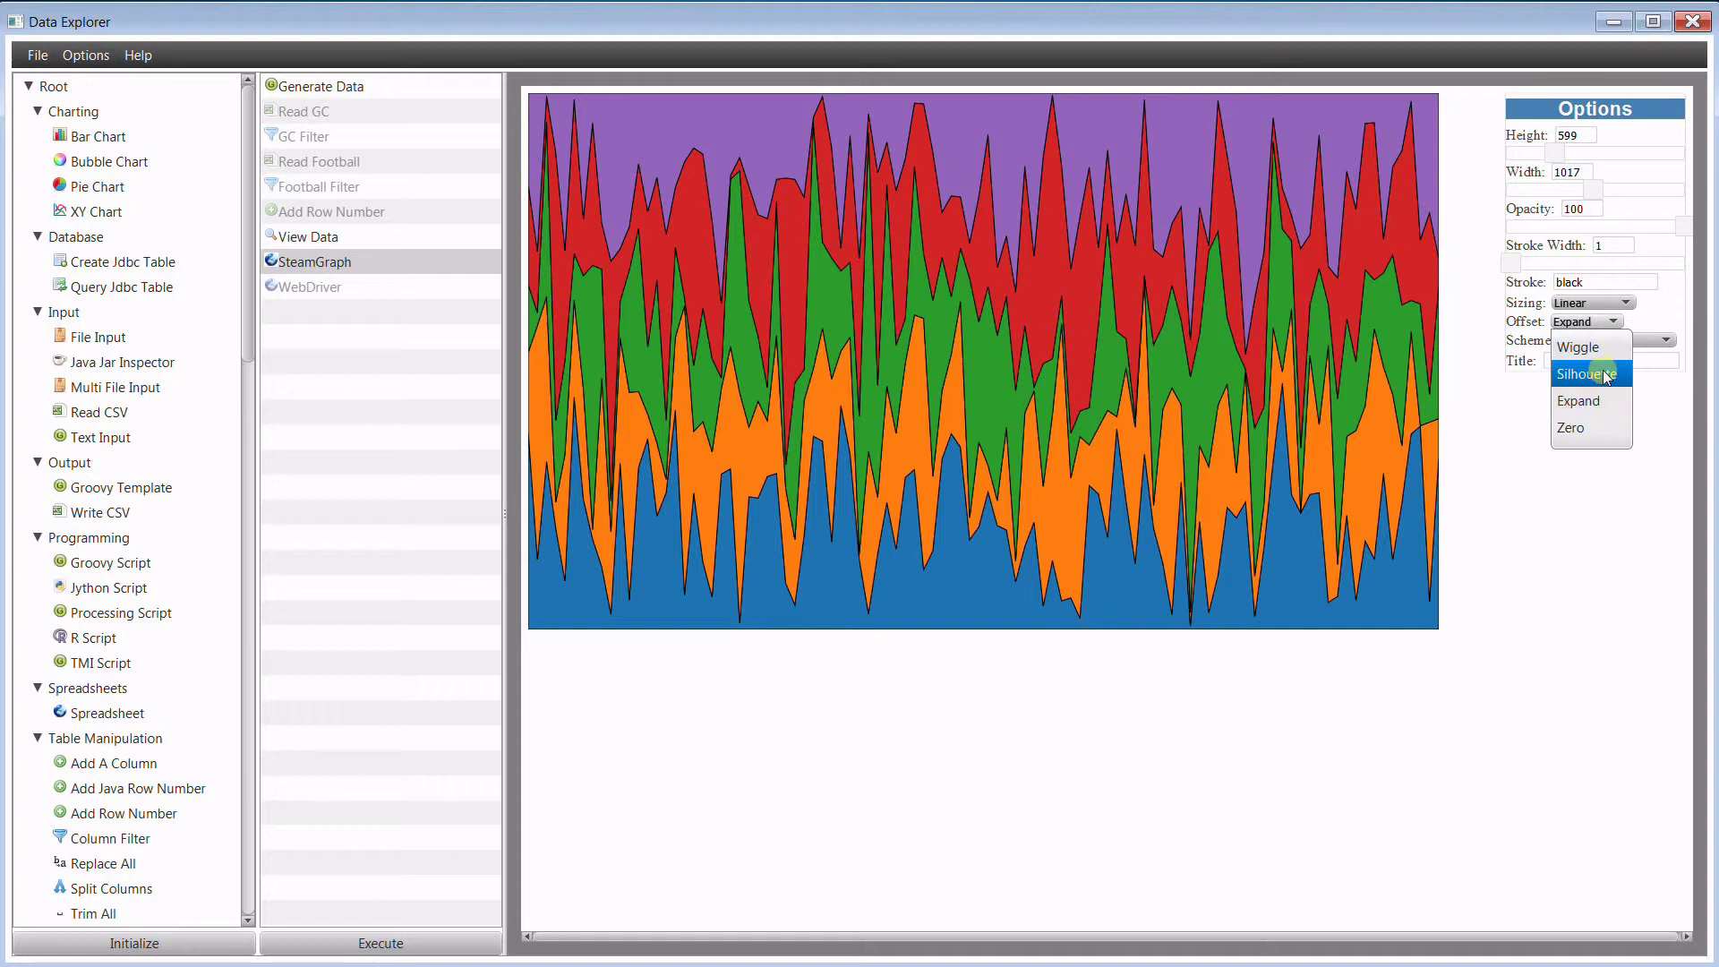
click(1592, 430)
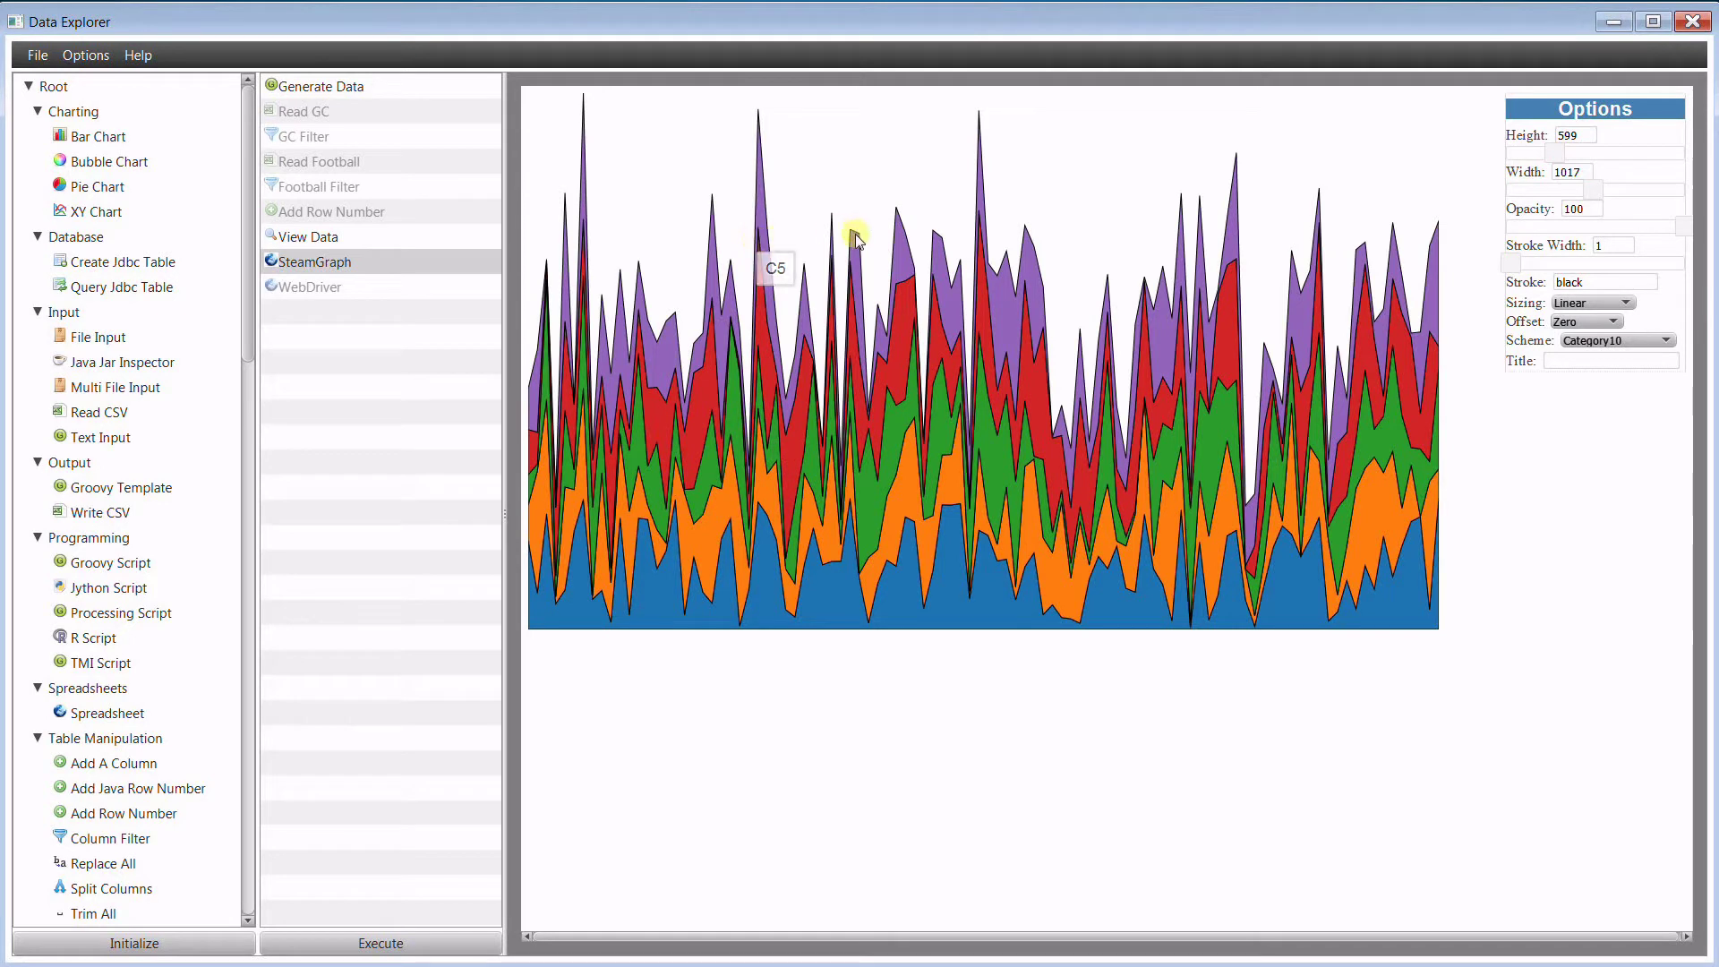
Keep the Category10 scheme and set the stream graph's offset to Silhouette.
click(1609, 348)
click(1620, 170)
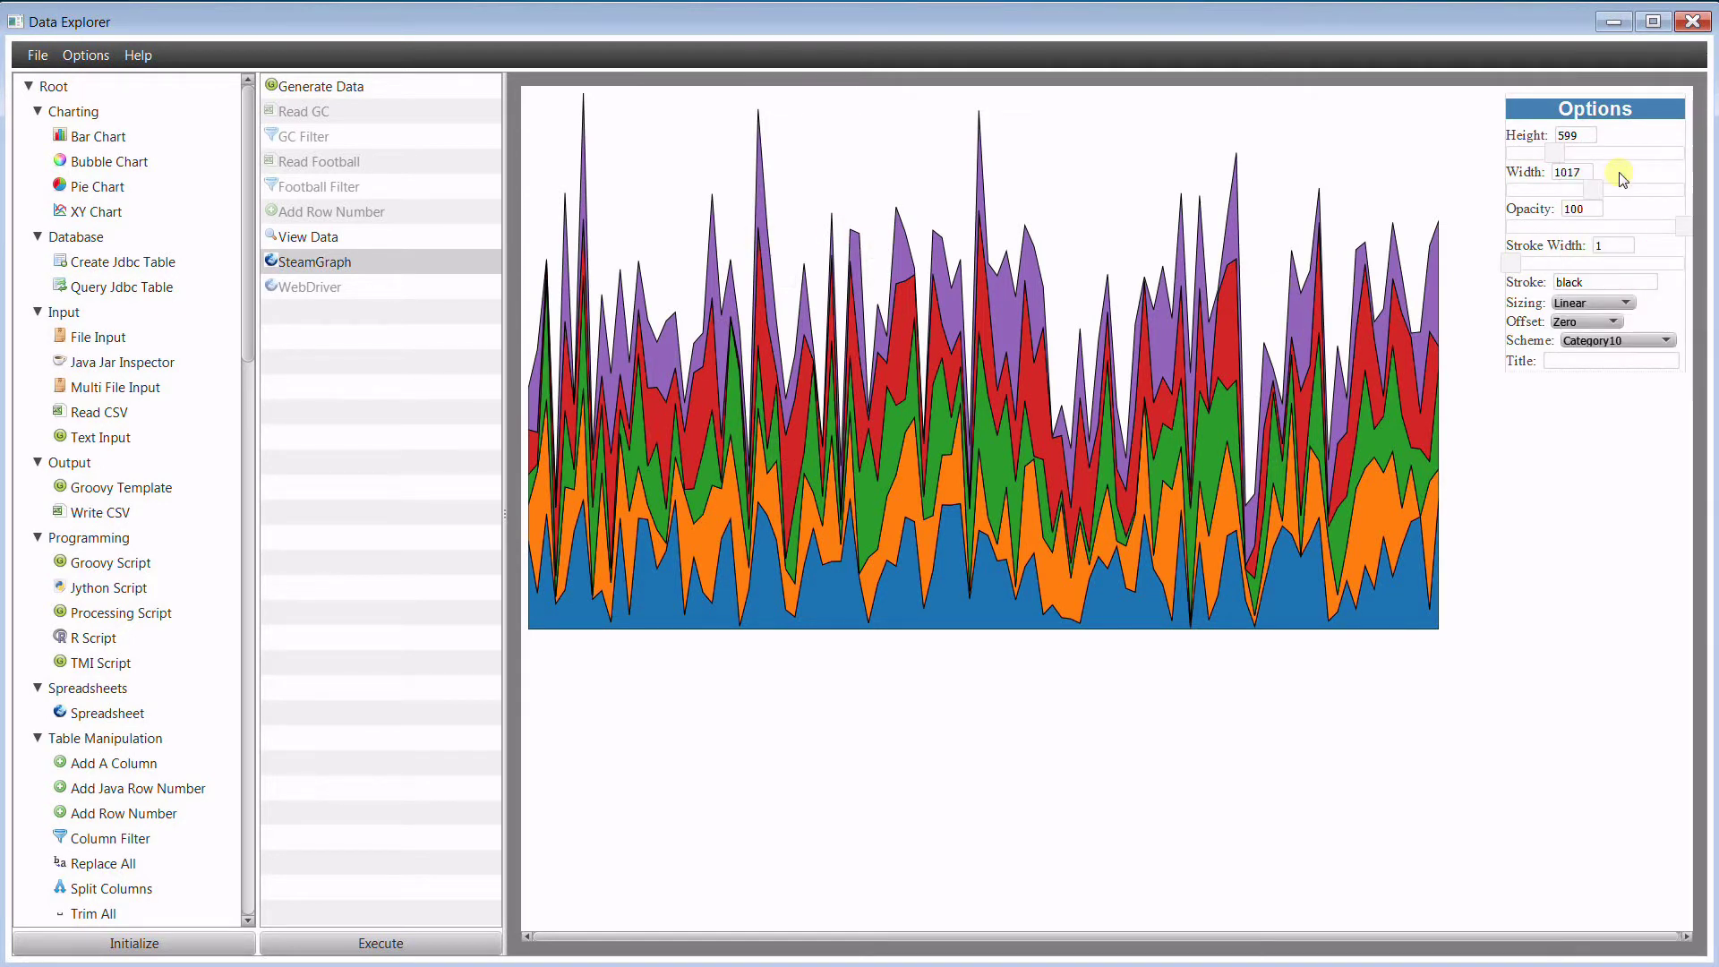
click(1607, 321)
click(1592, 373)
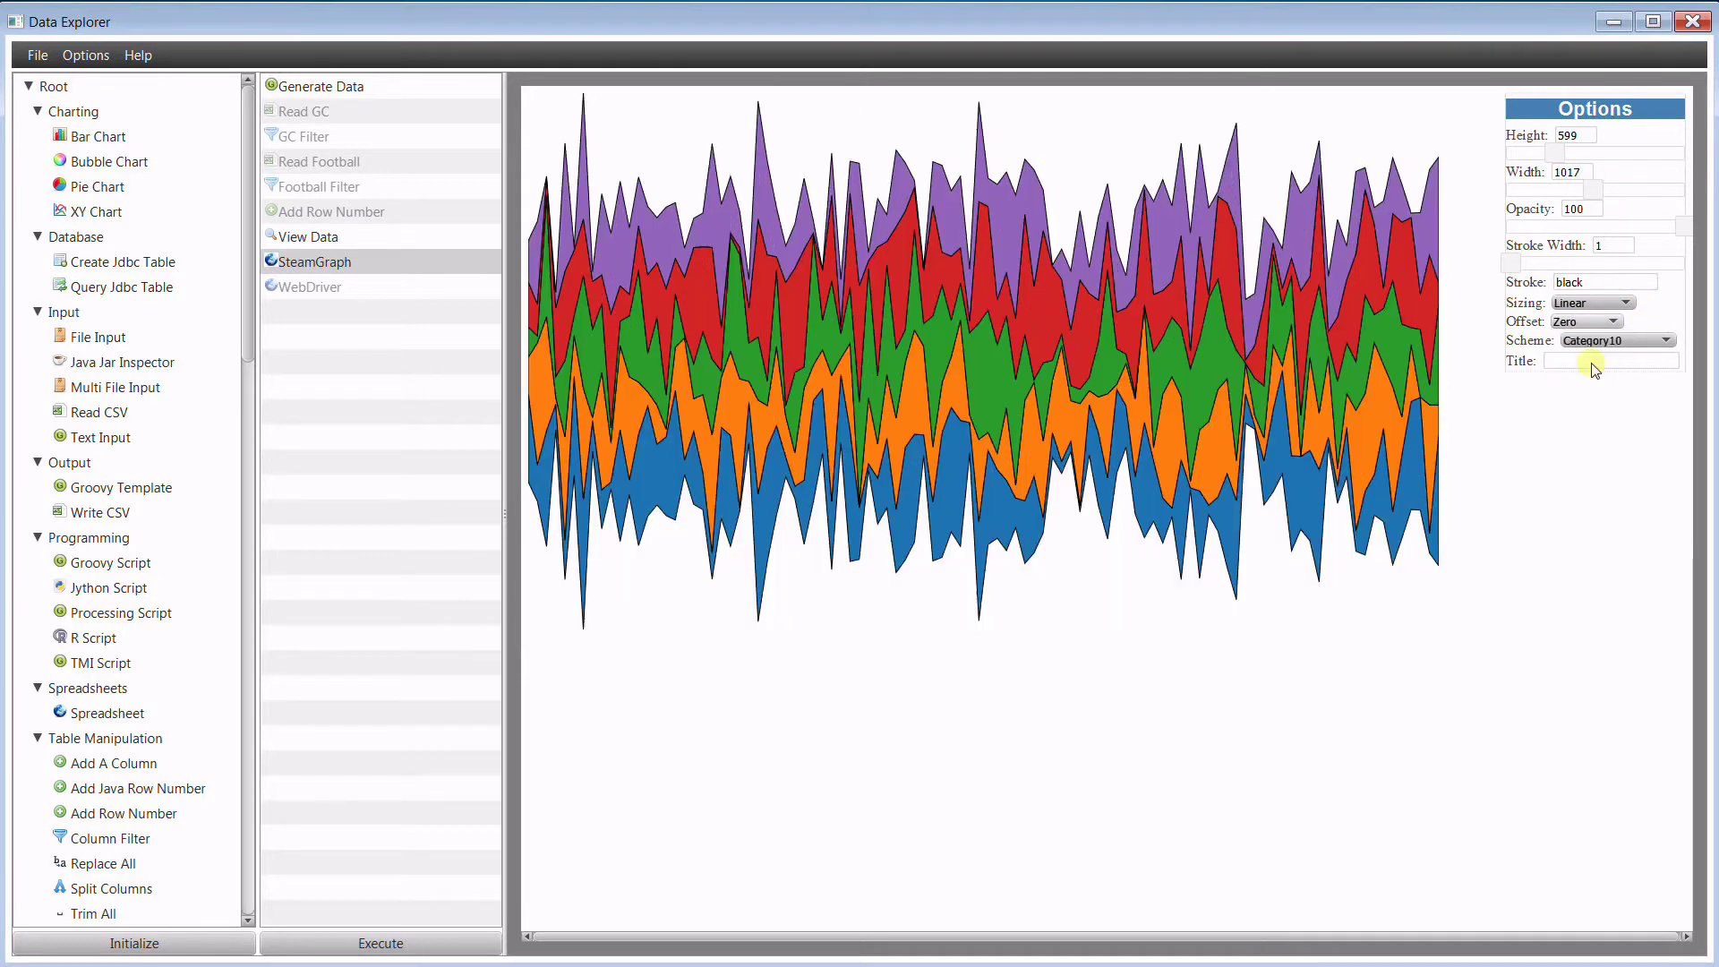
Try the Category20, Category20b and Category20c colour schemes on the stream graph.
click(1592, 344)
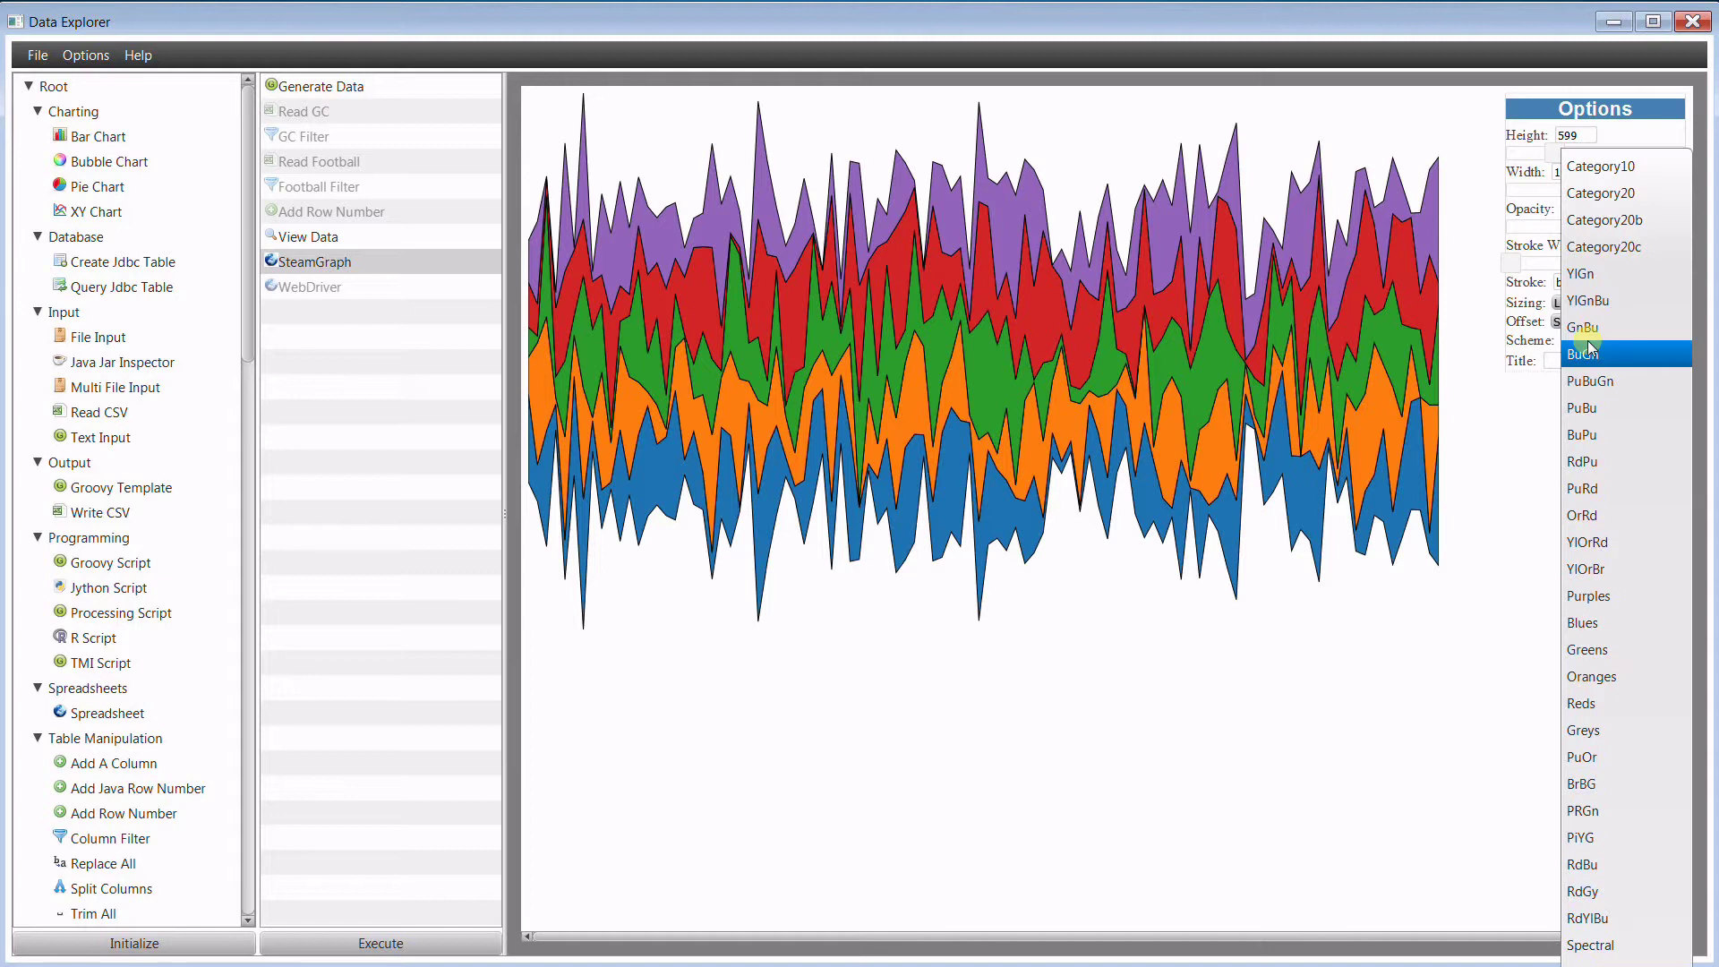
click(1599, 203)
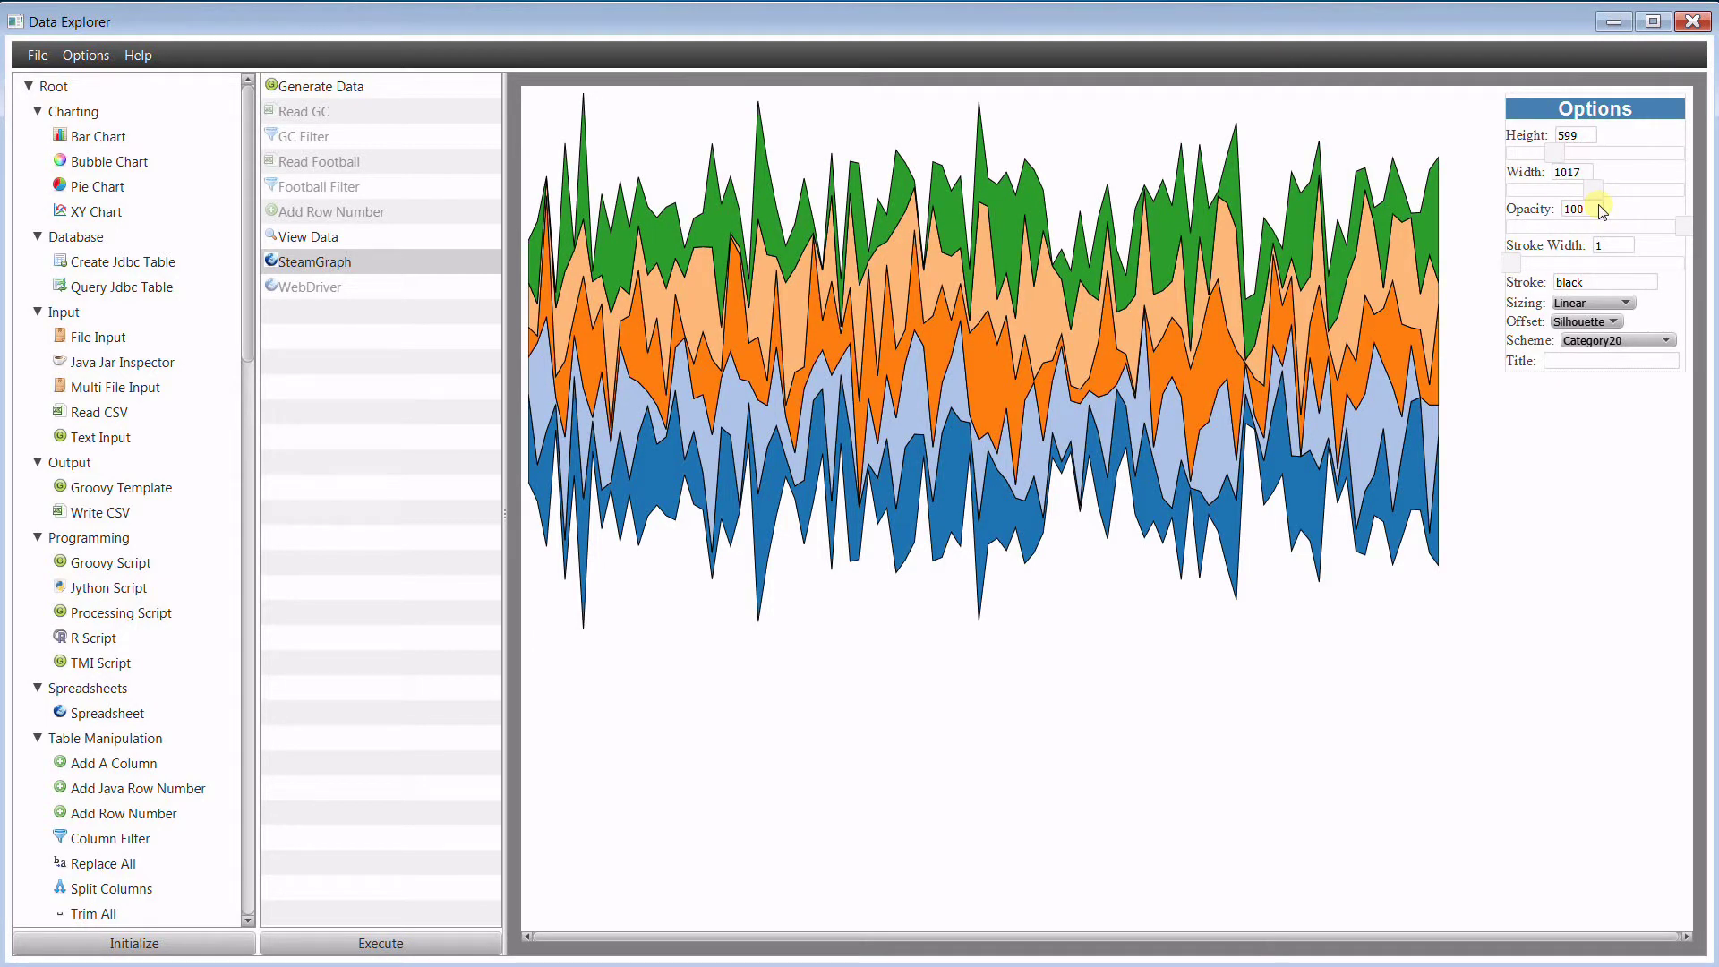
key(Down)
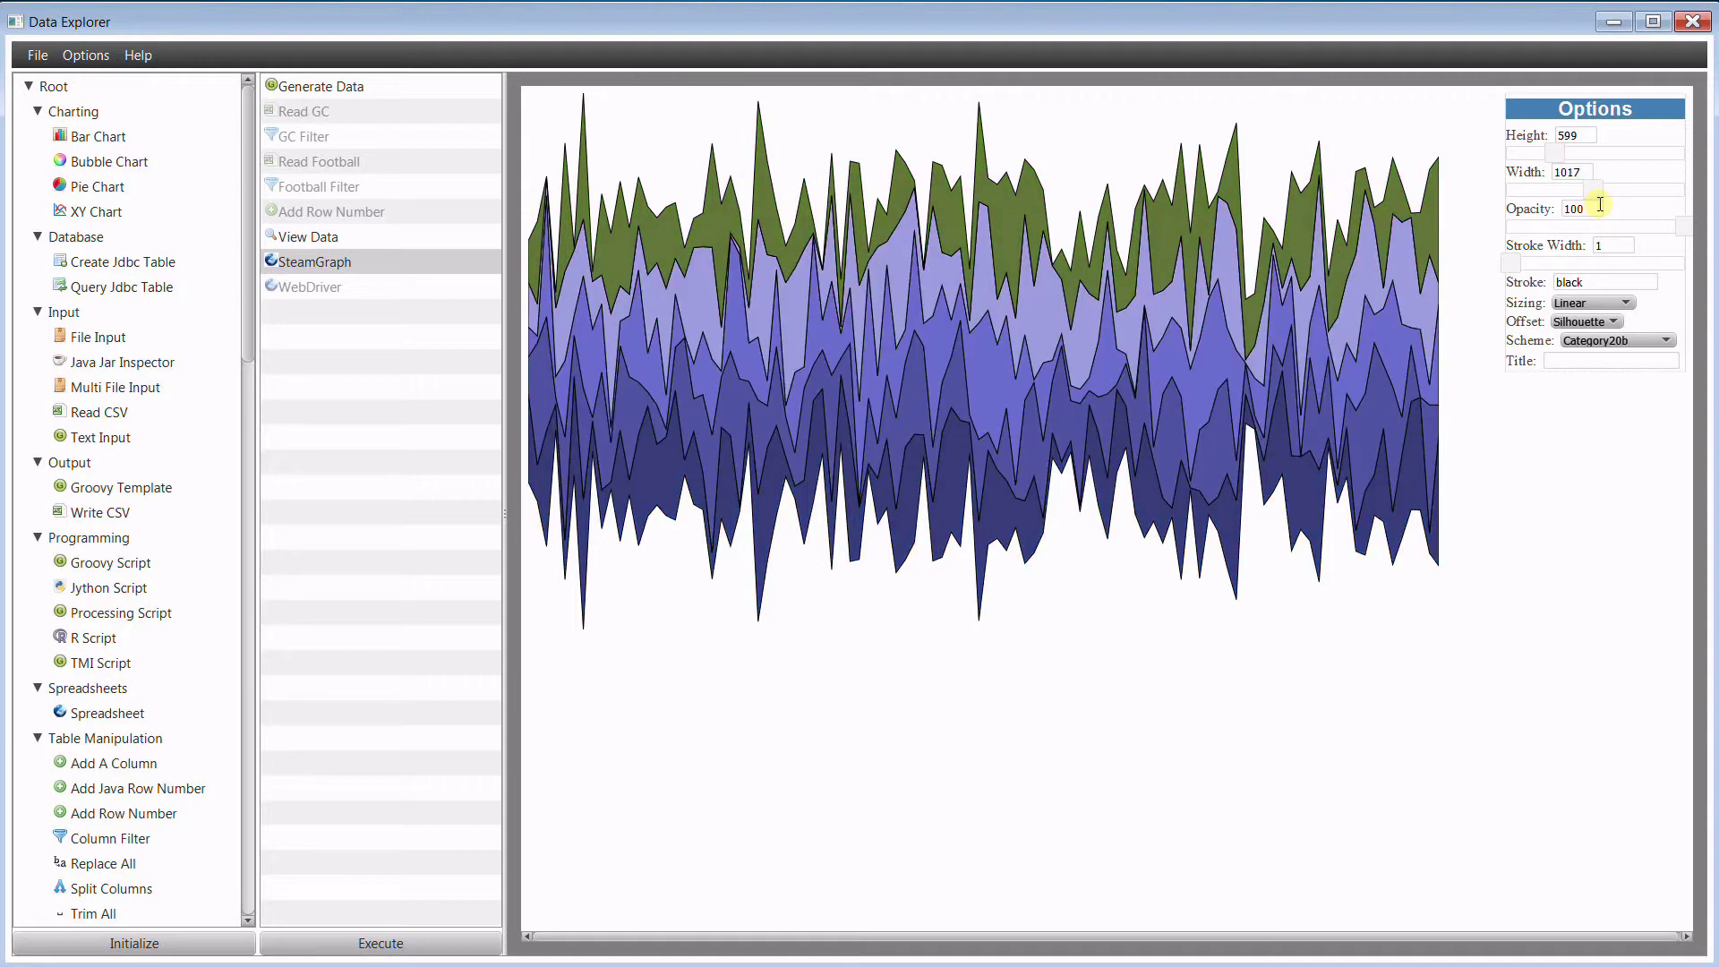
key(Down)
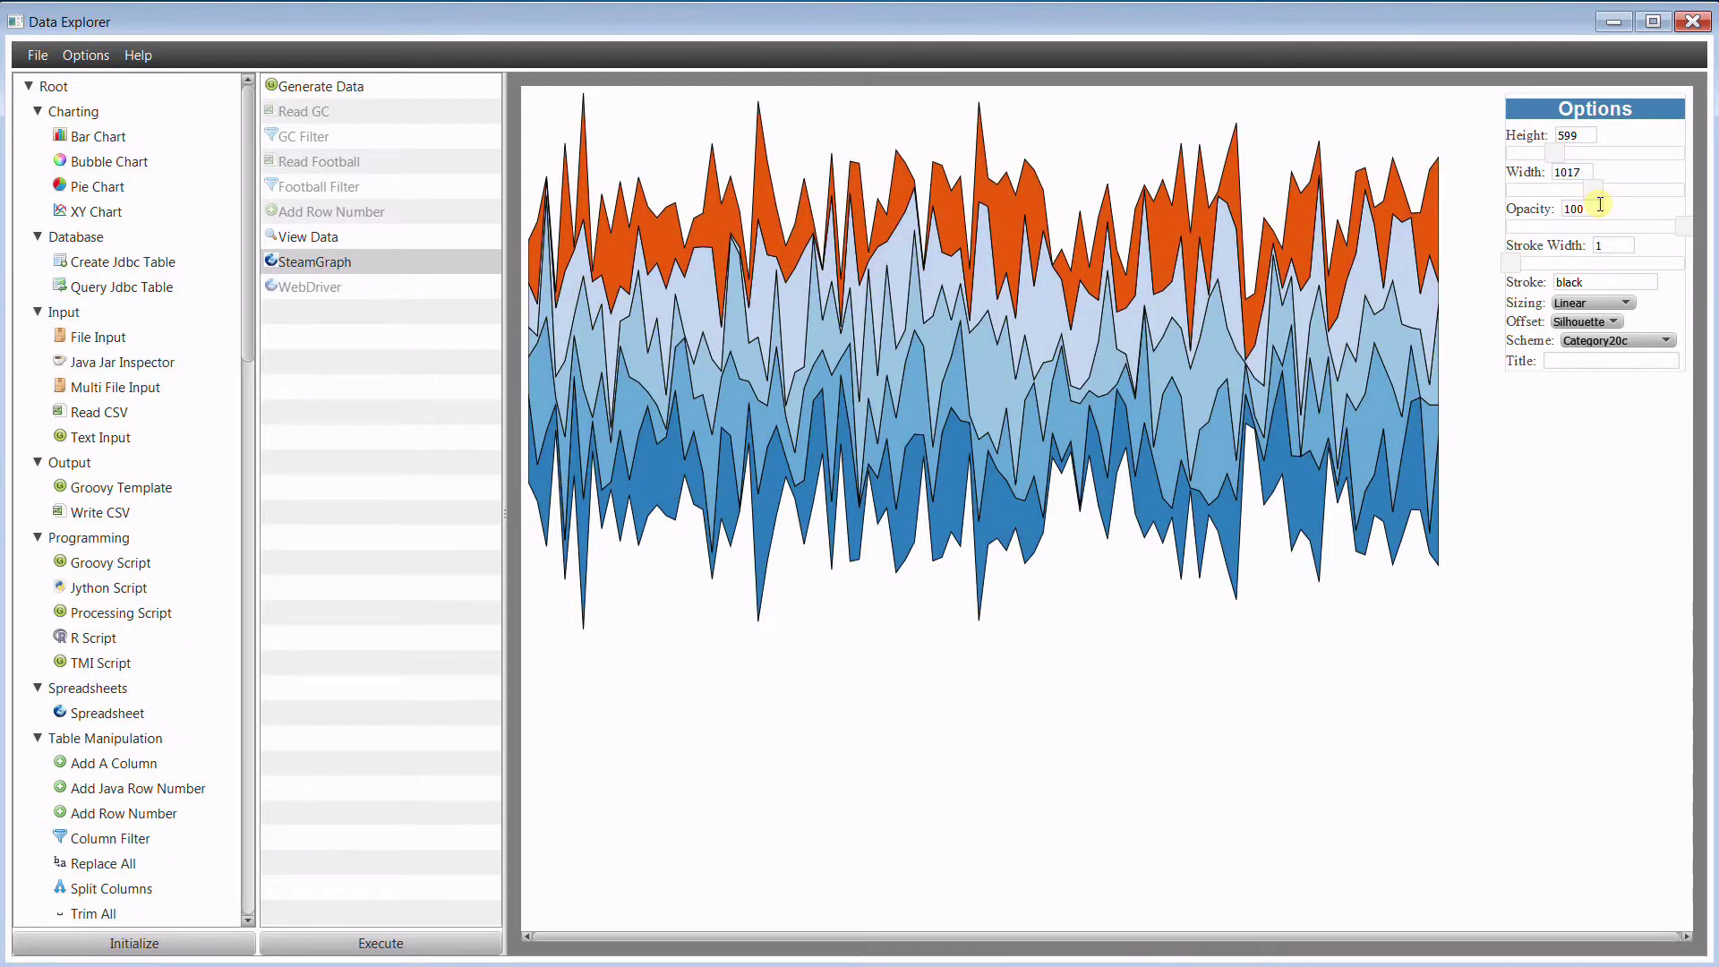
Try the sequential colour schemes from YlGn through Greys in turn on the stream graph.
key(Down)
key(Down)
key(Down)
key(Down)
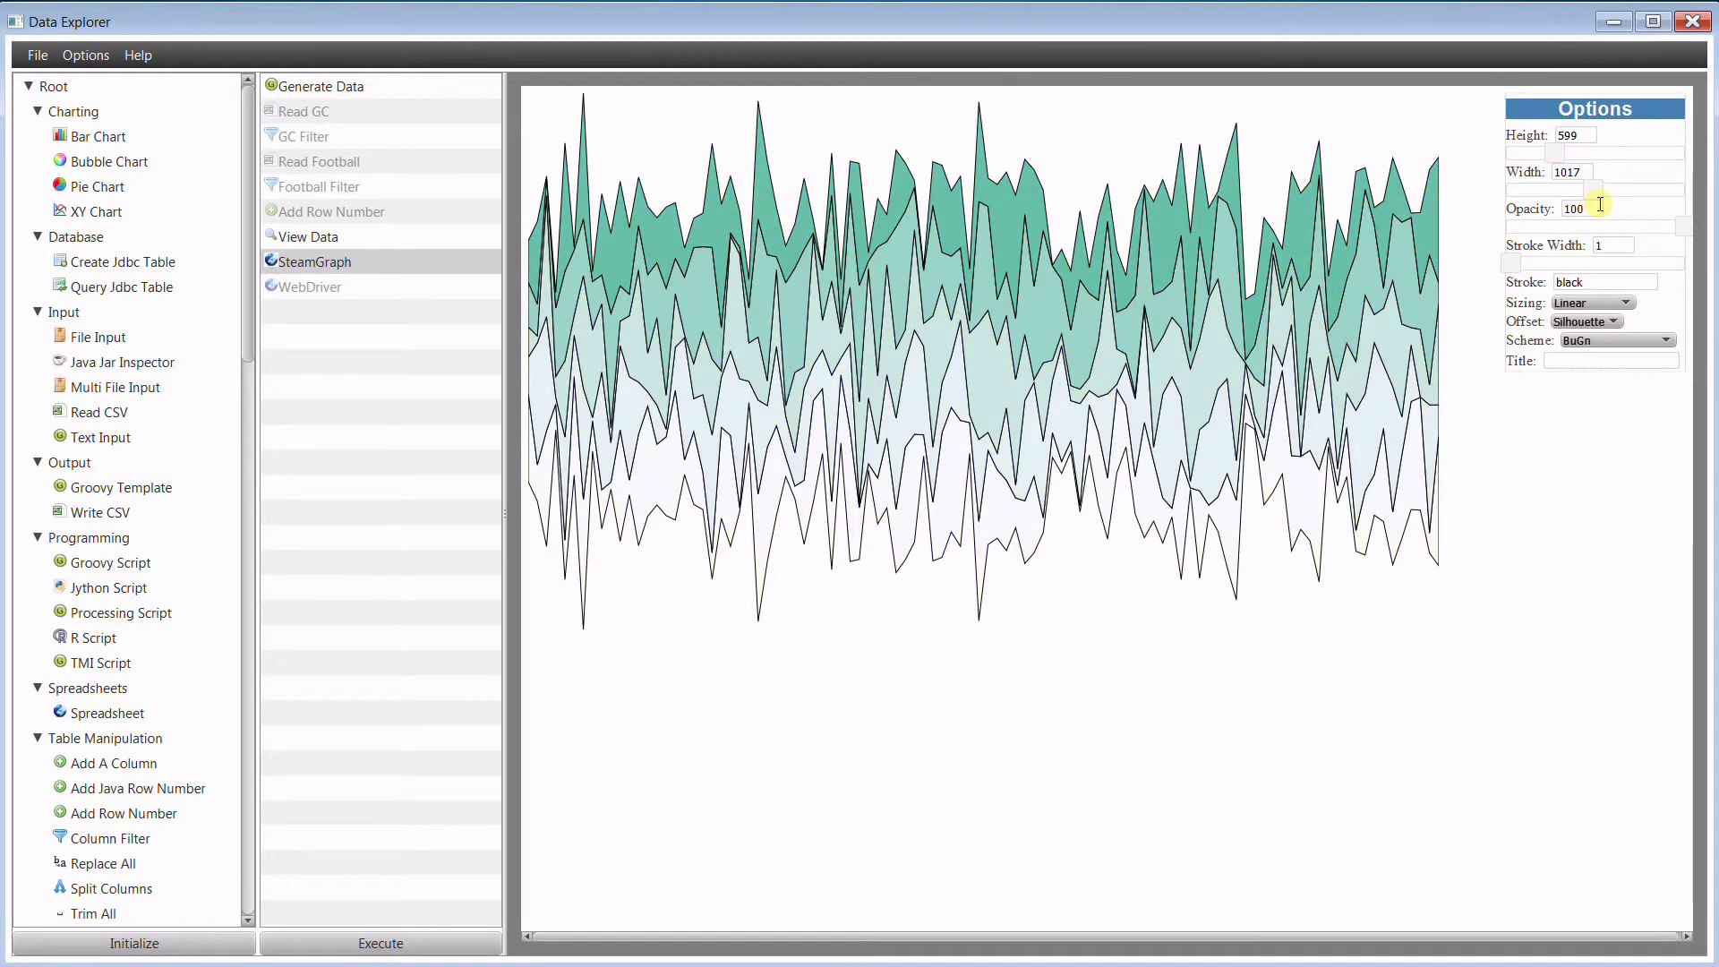
key(Down)
key(Up)
key(Down)
key(Down)
key(Down)
key(Down)
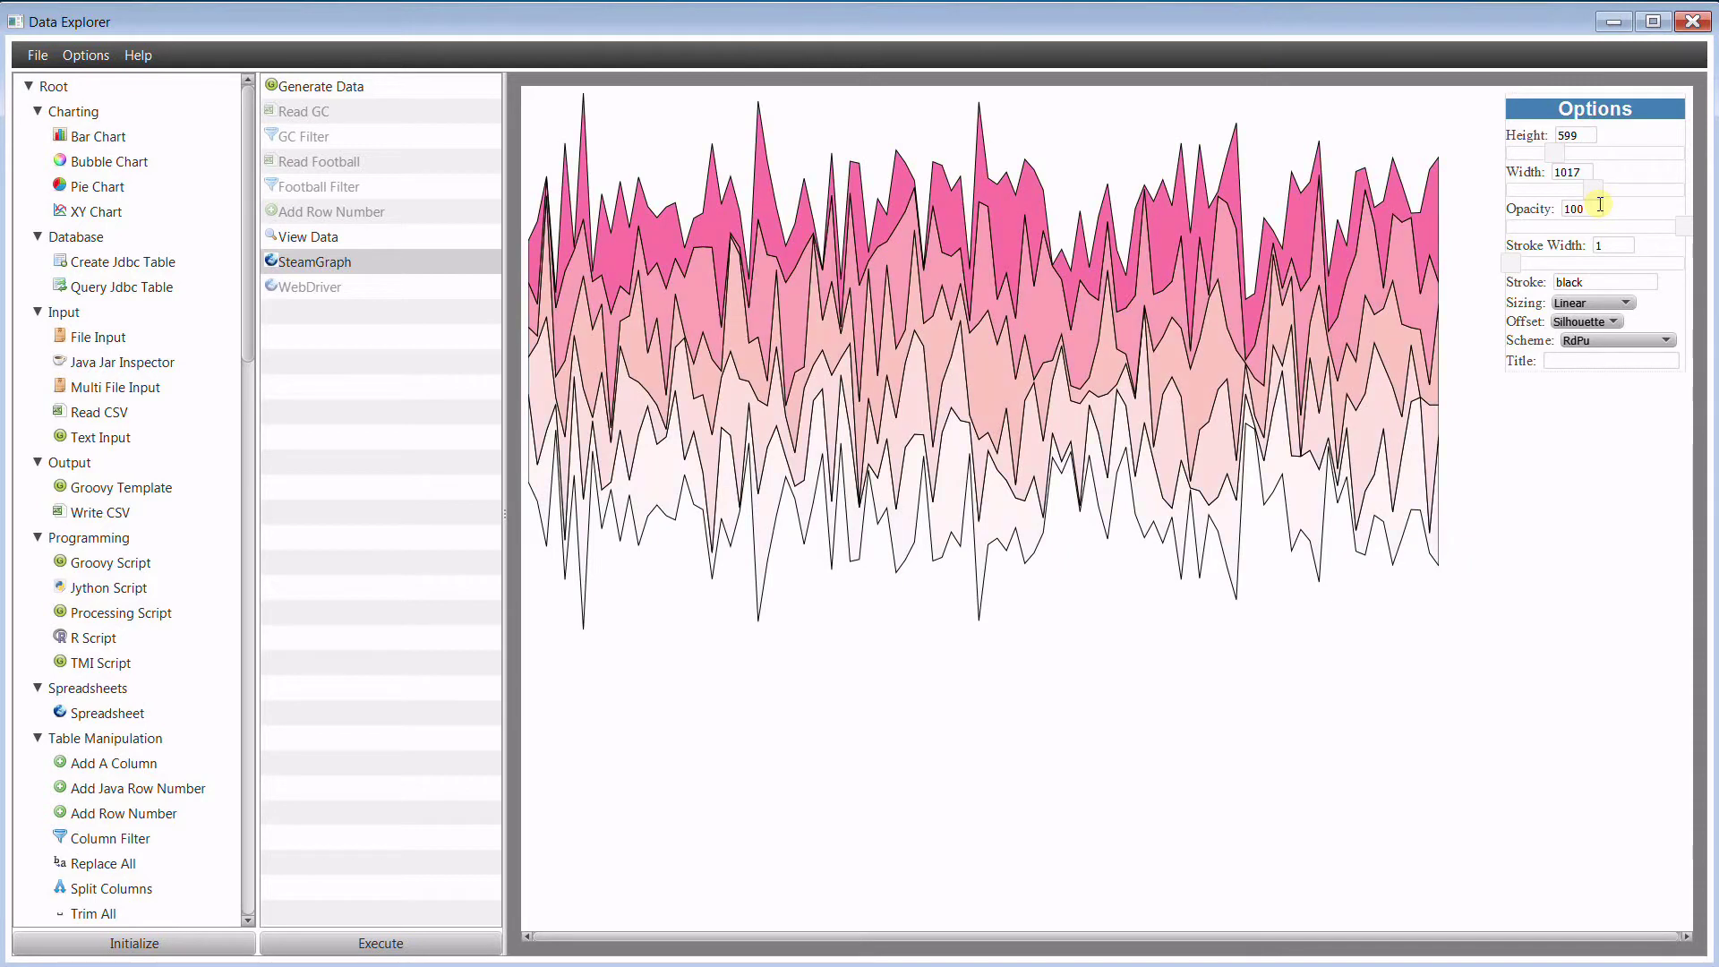
key(Down)
key(Down)
key(Down)
key(Down)
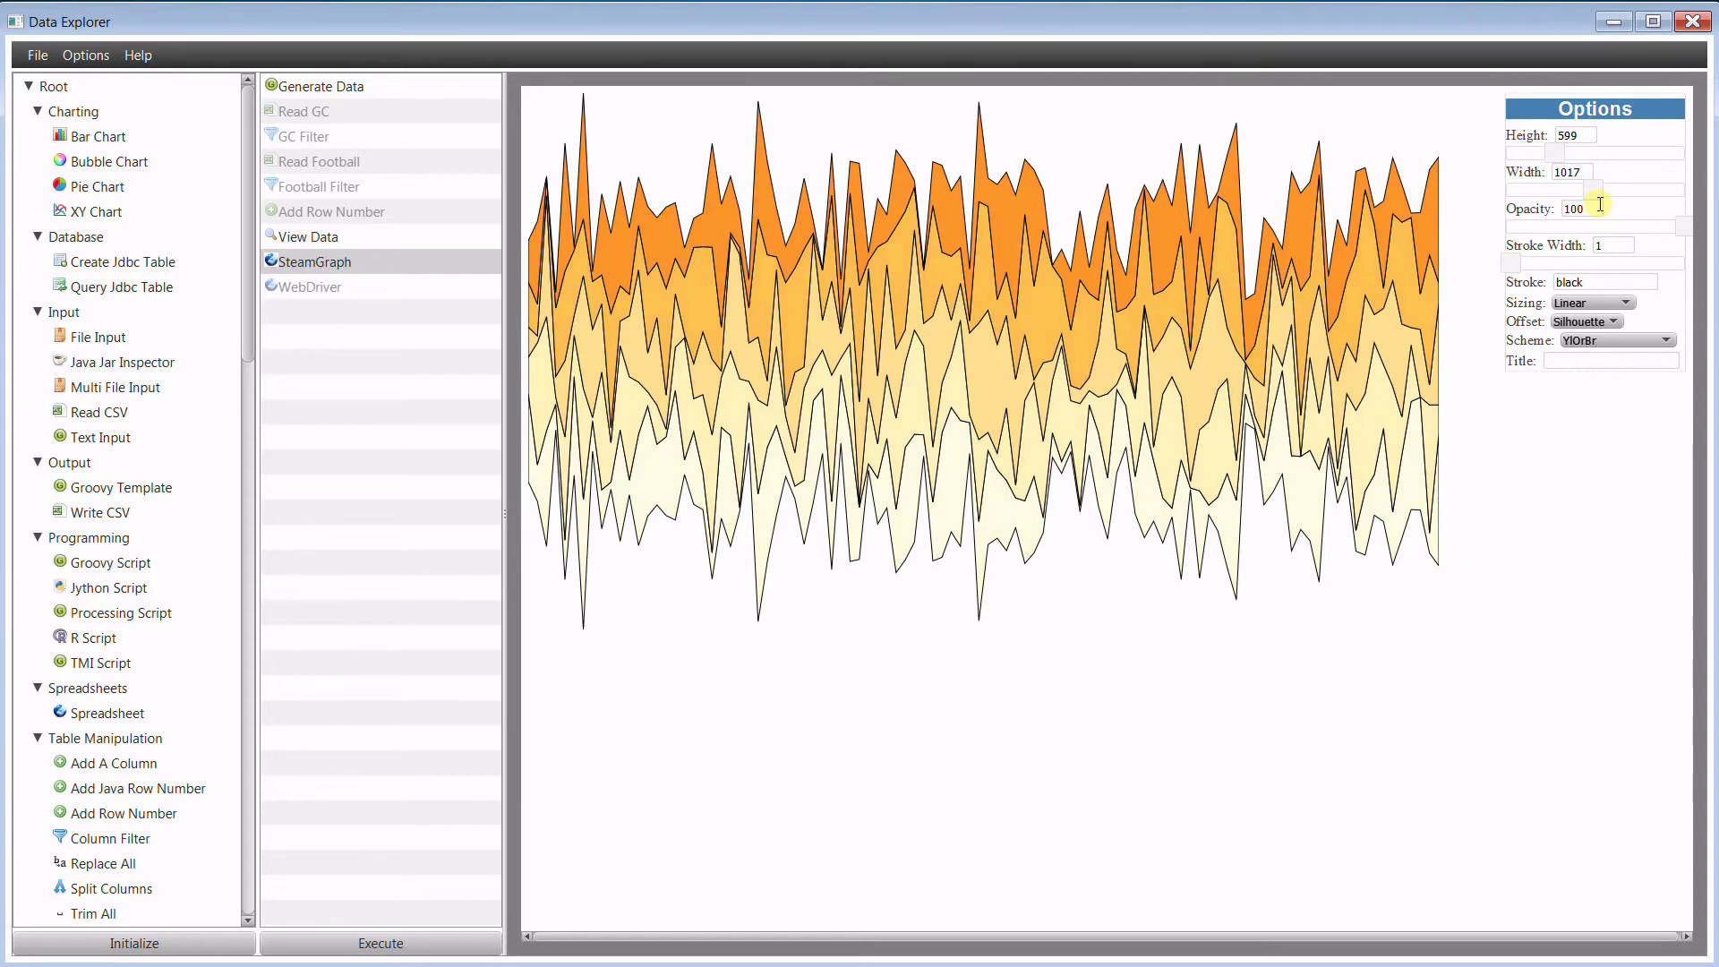
key(Down)
key(Down)
key(Down)
key(Down)
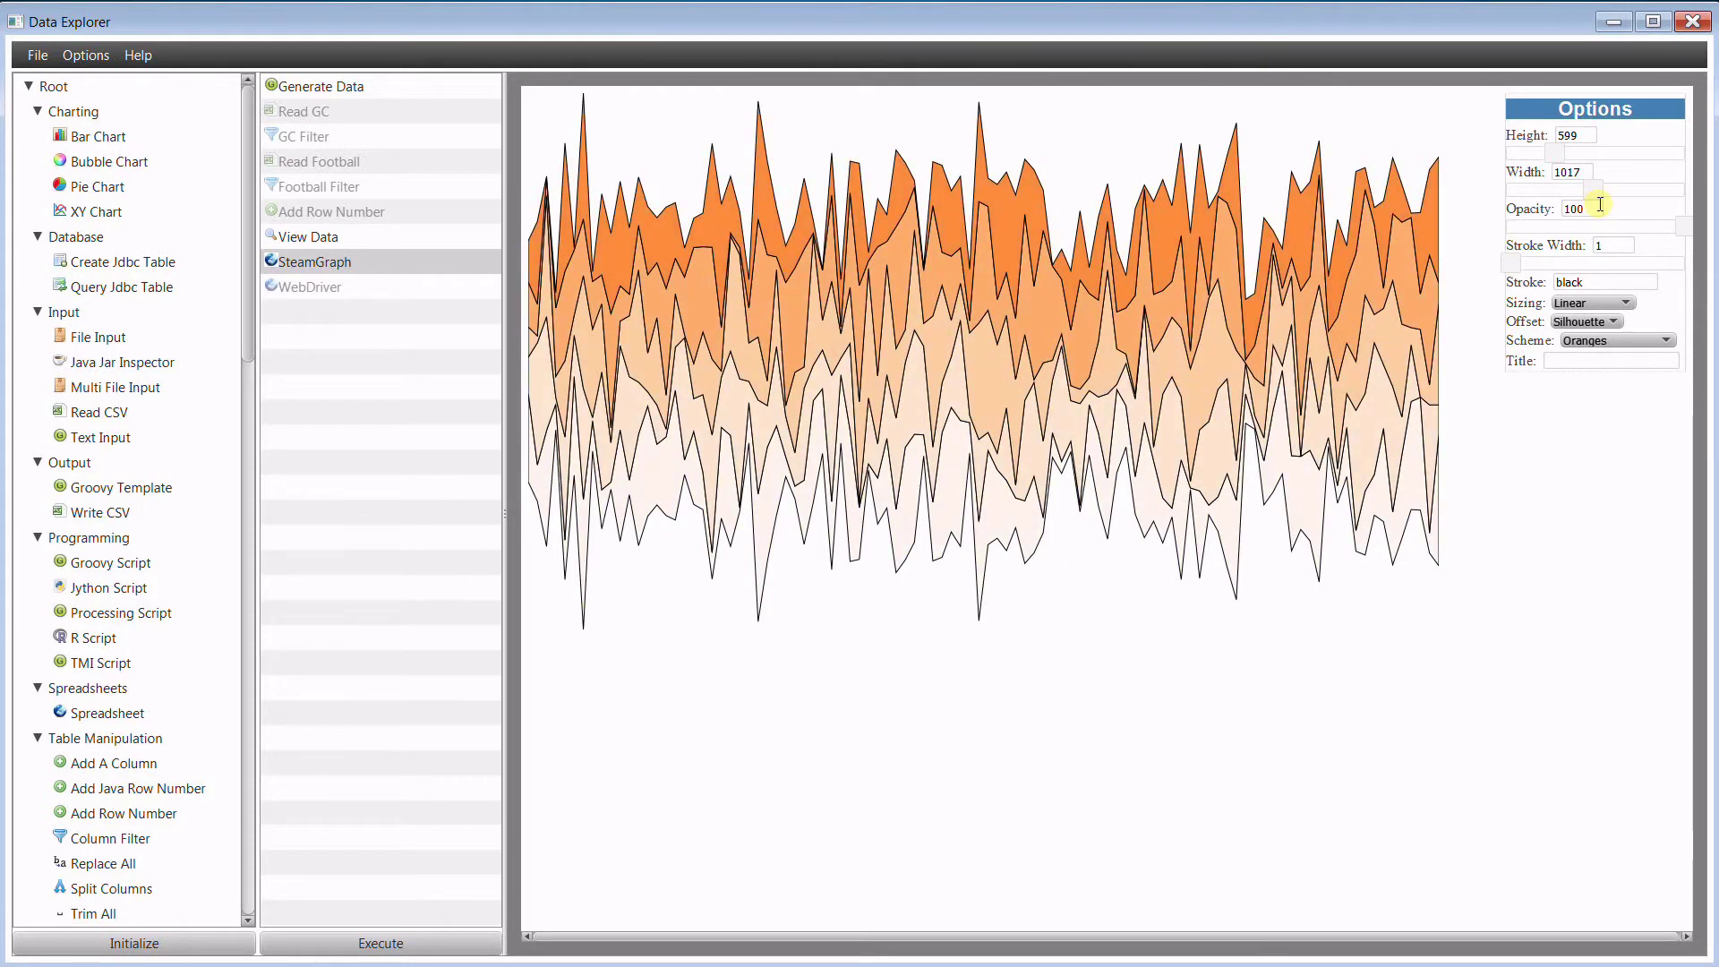
key(Down)
key(Down)
Try the colour schemes from PuOr through HiContrast in turn on the stream graph.
key(Down)
key(Down)
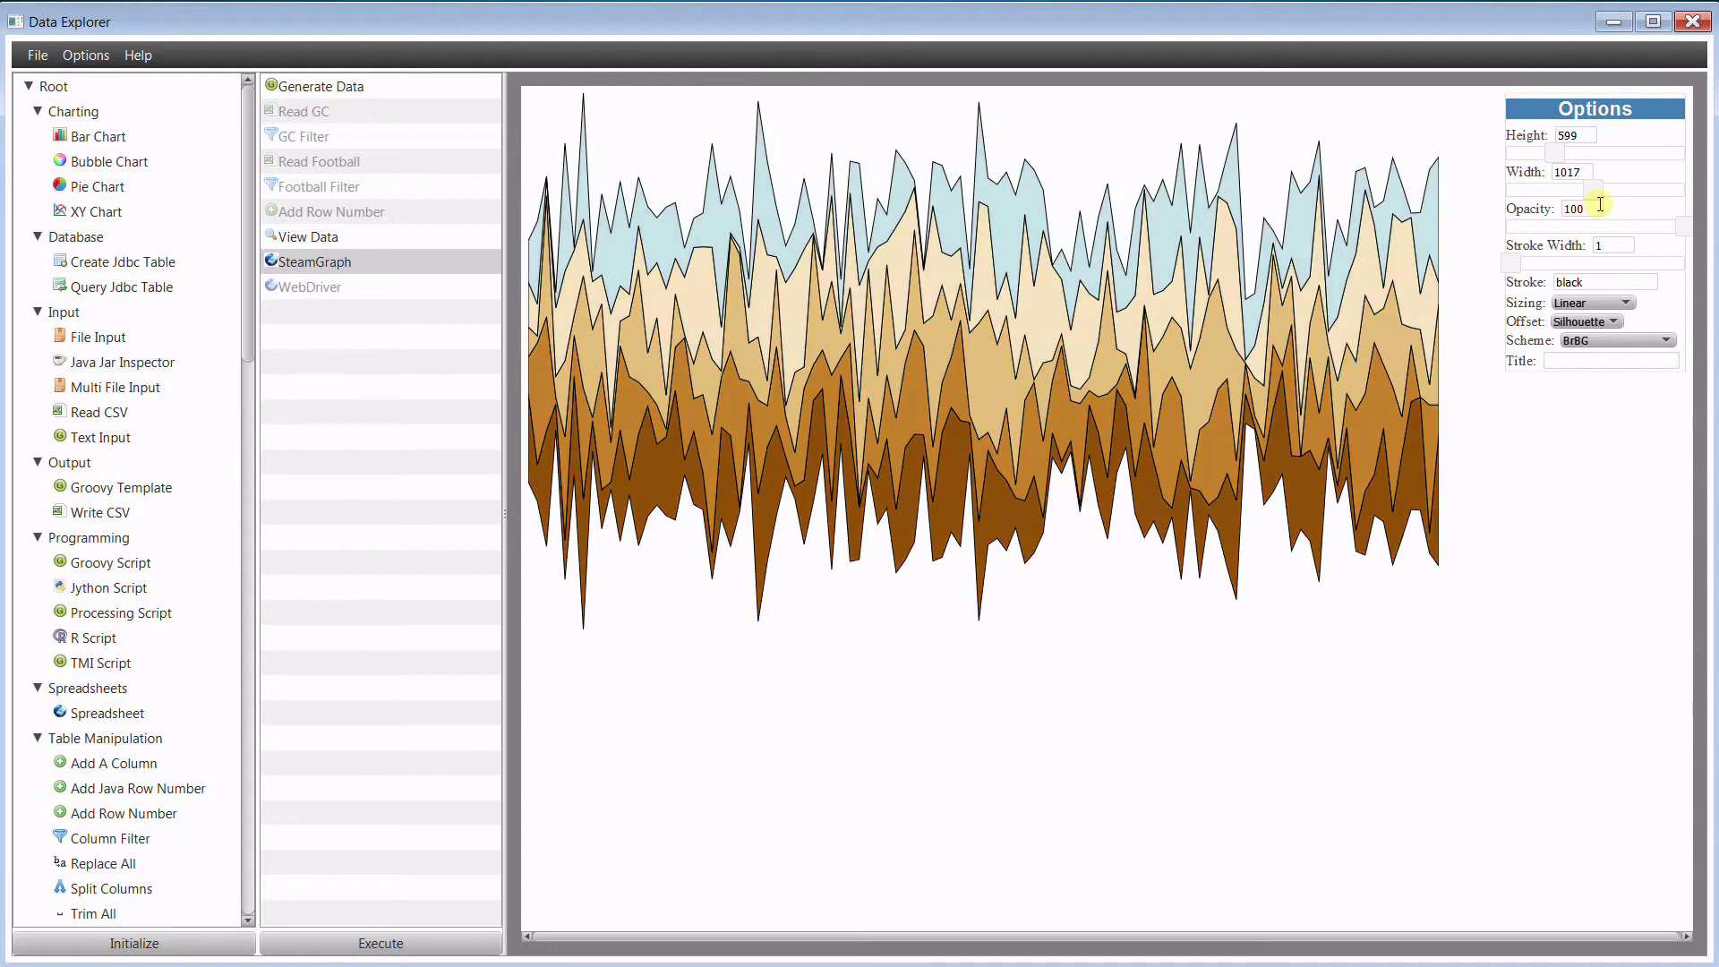
key(Down)
key(Down)
key(Down)
key(Down)
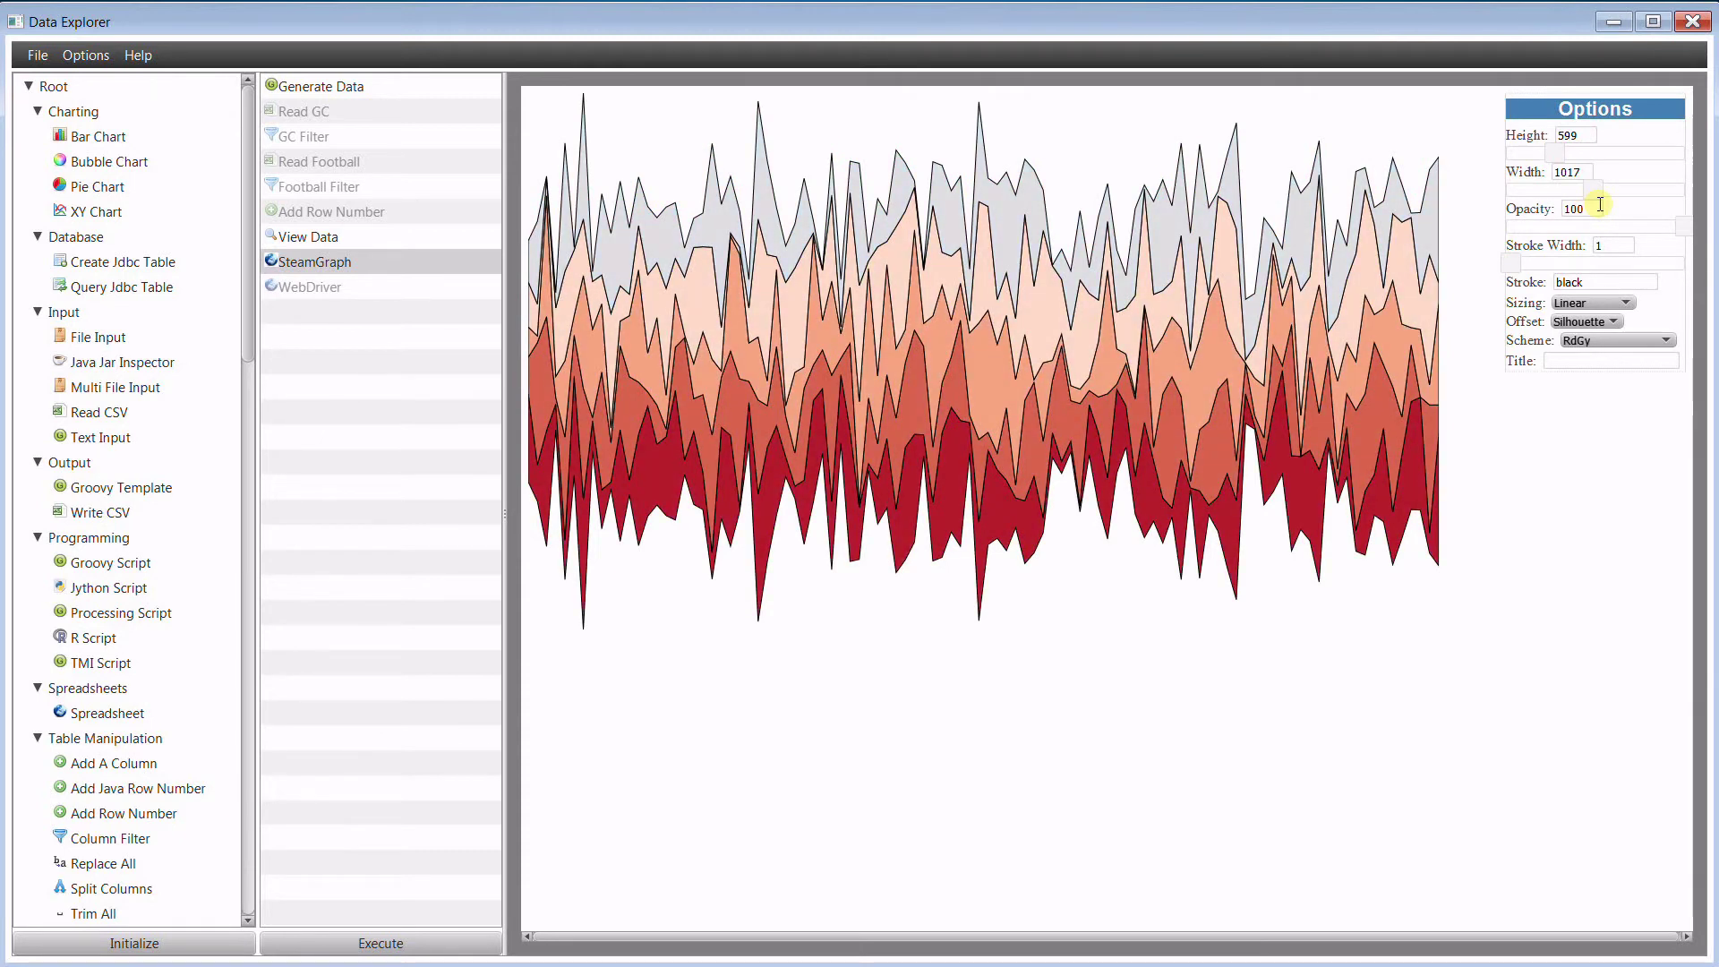
key(Down)
key(Down)
key(Down)
key(Down)
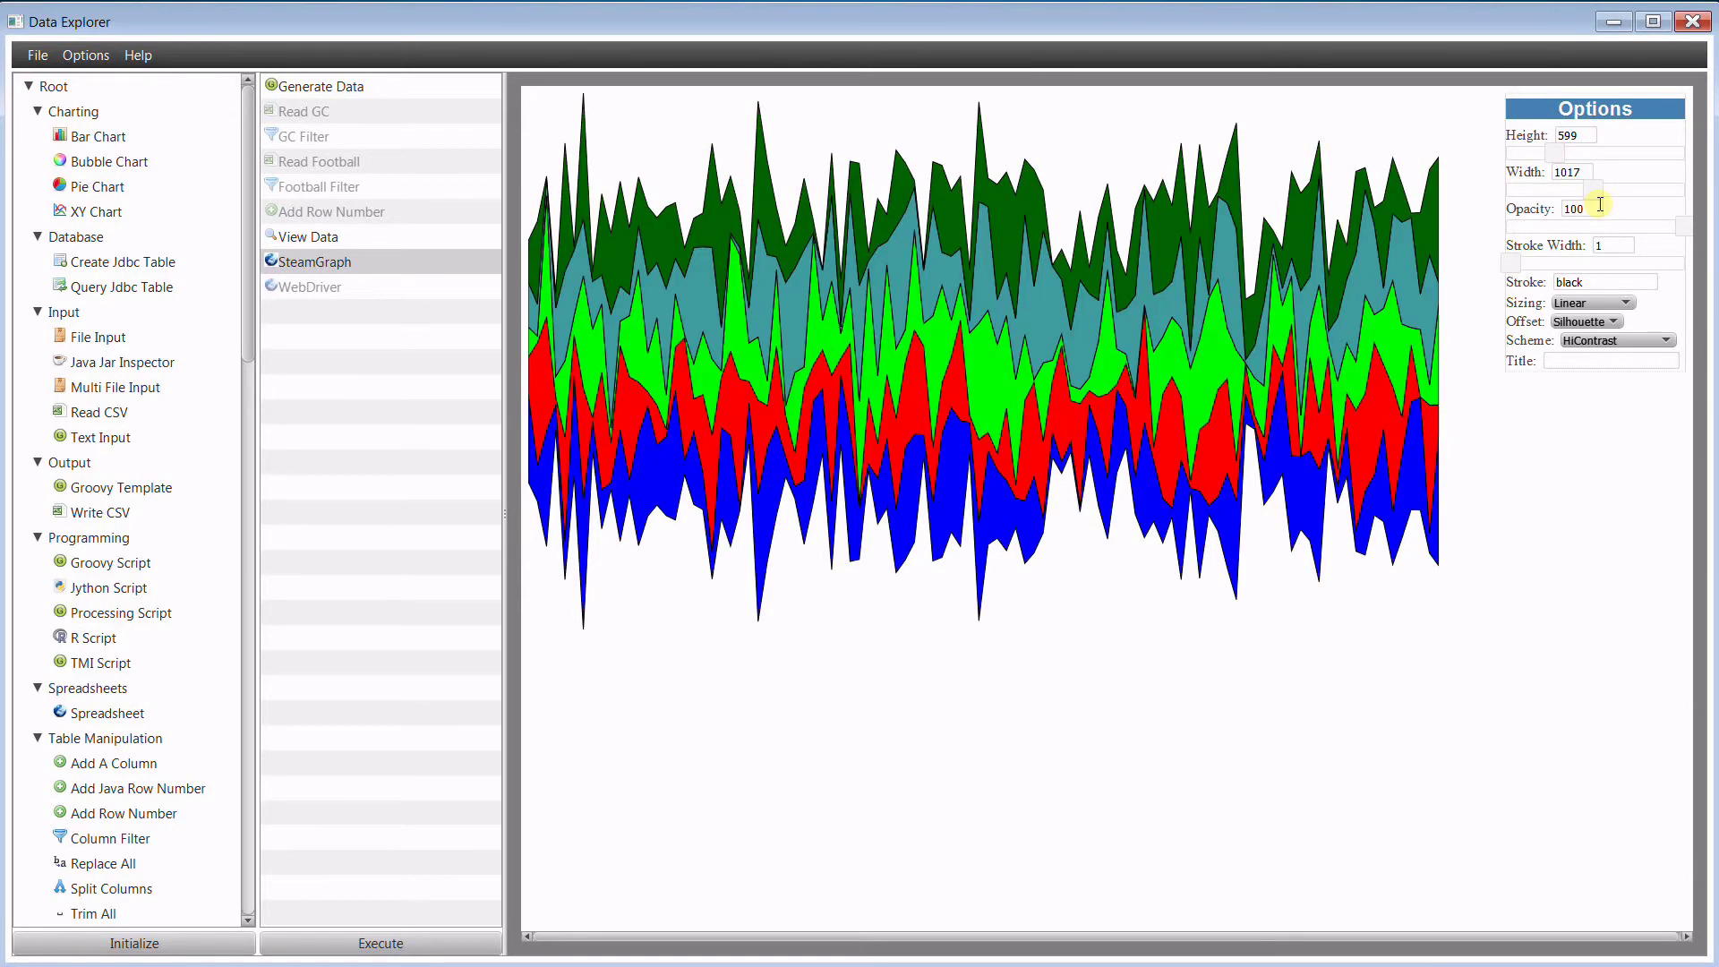
Try the SoftSep4WhiteBG scheme and set the stream graph's colour scheme to HardSep4WhiteBG.
key(Down)
key(Up)
key(Down)
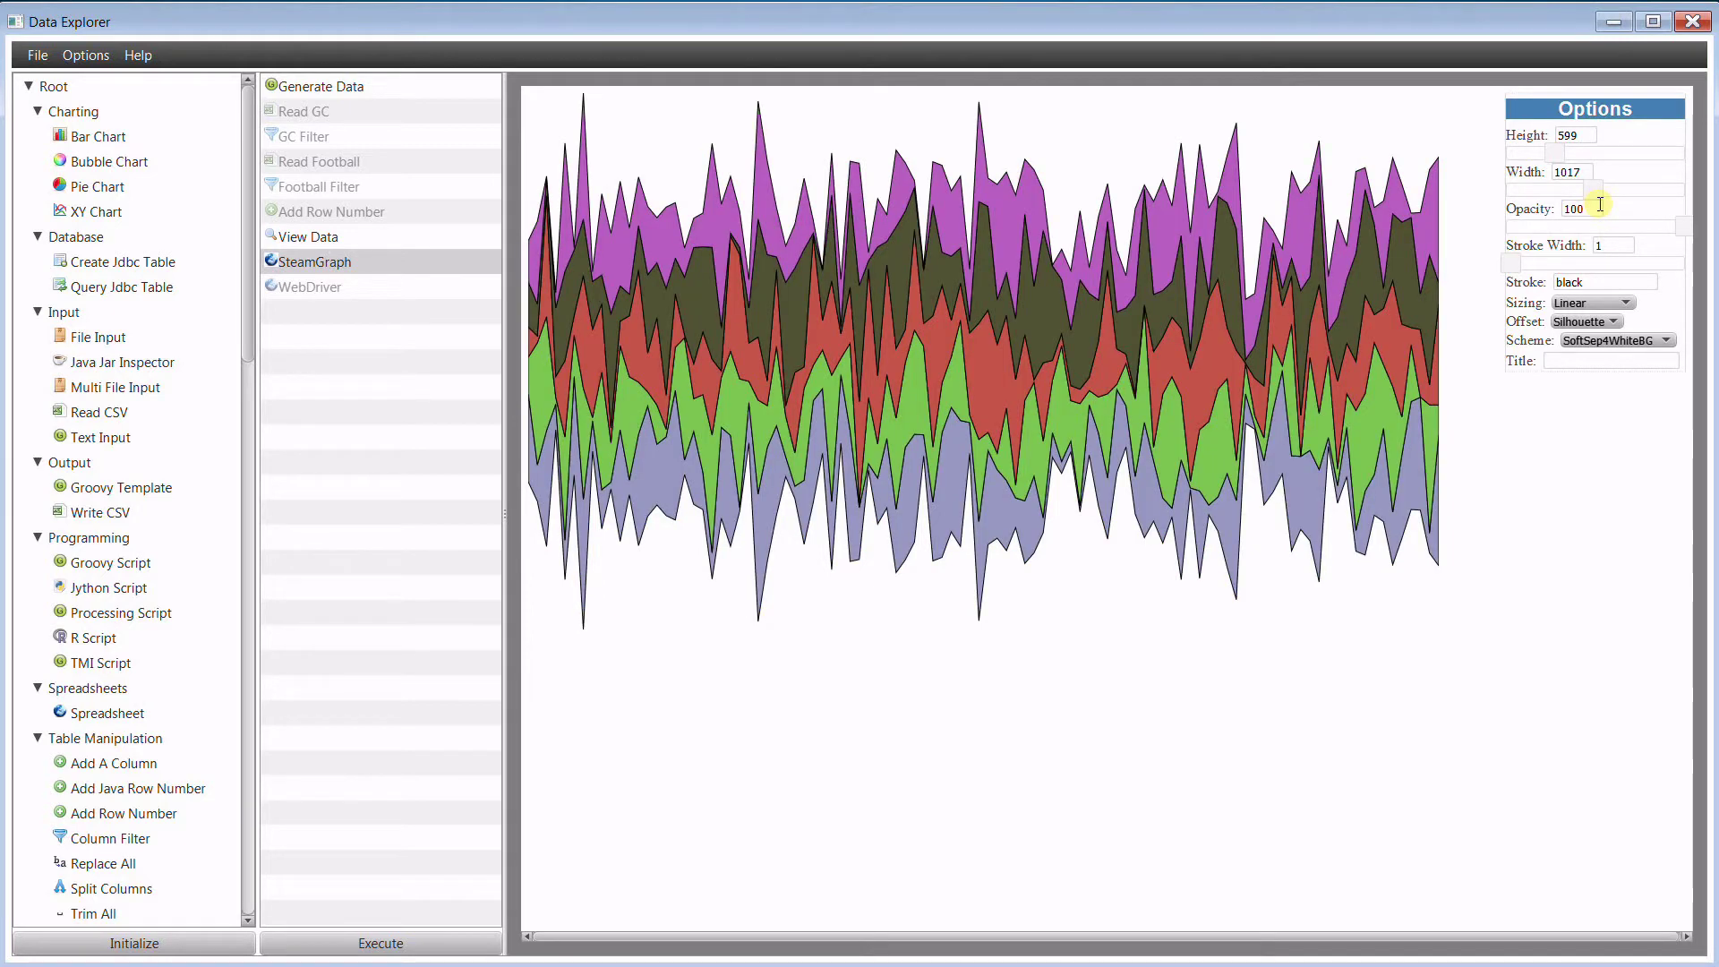
key(Down)
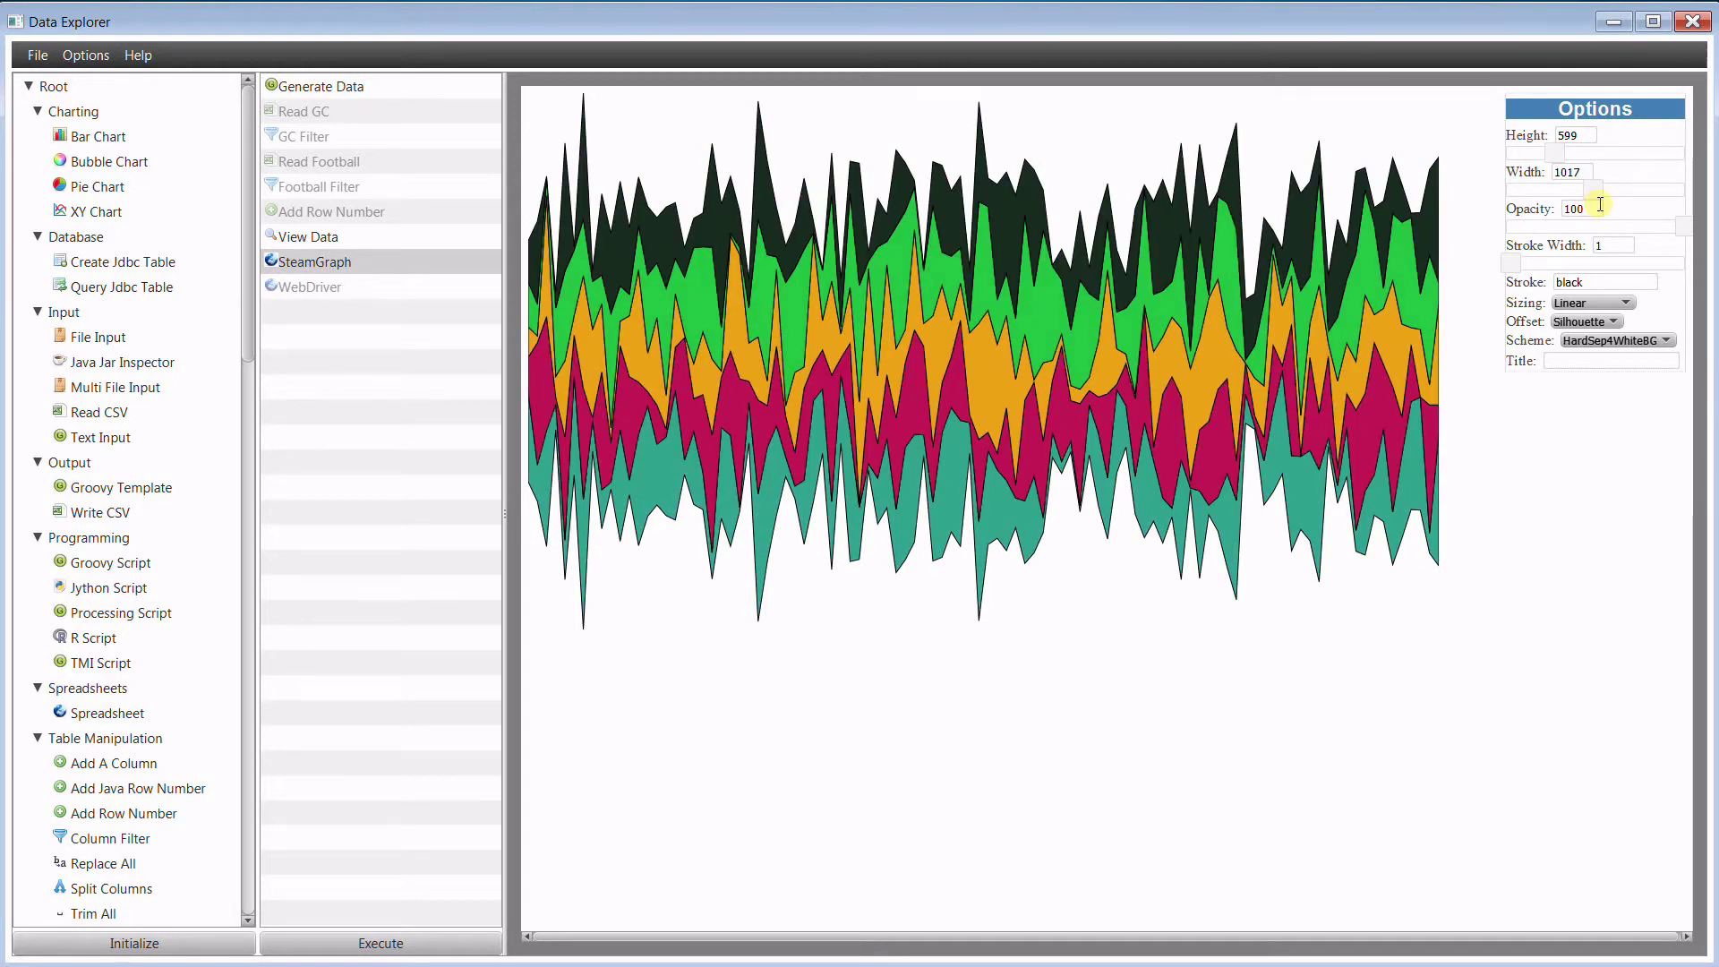
Give the stream graph the title "Title".
click(1611, 359)
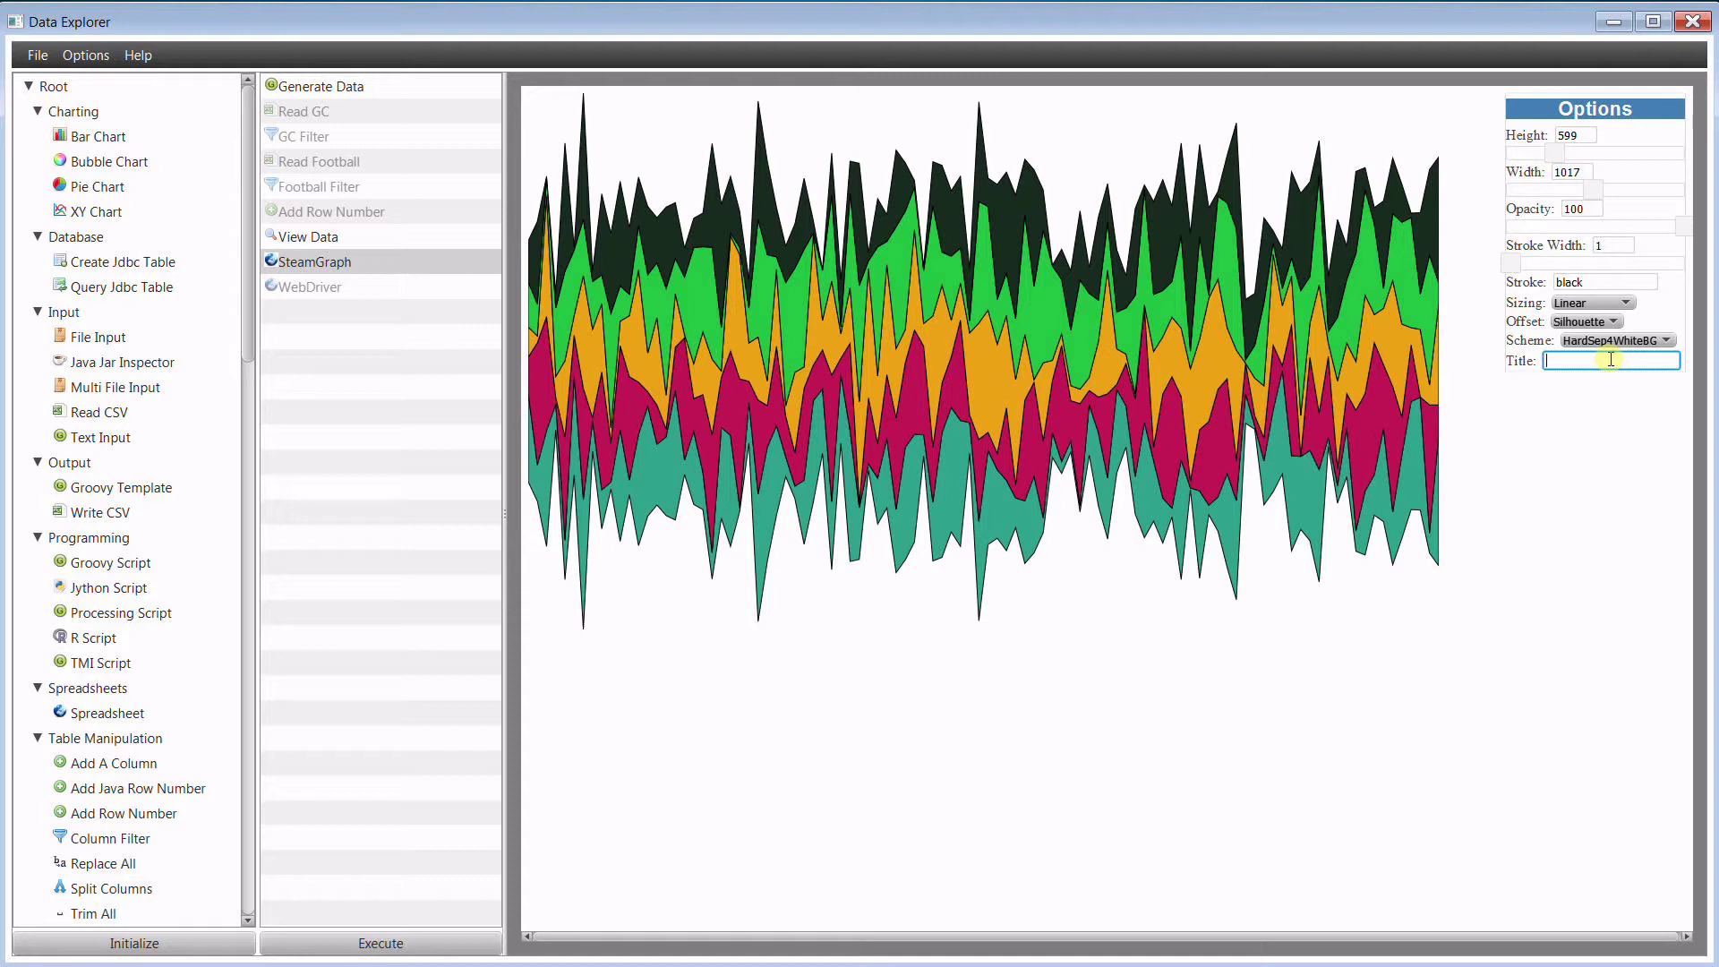
text(Title)
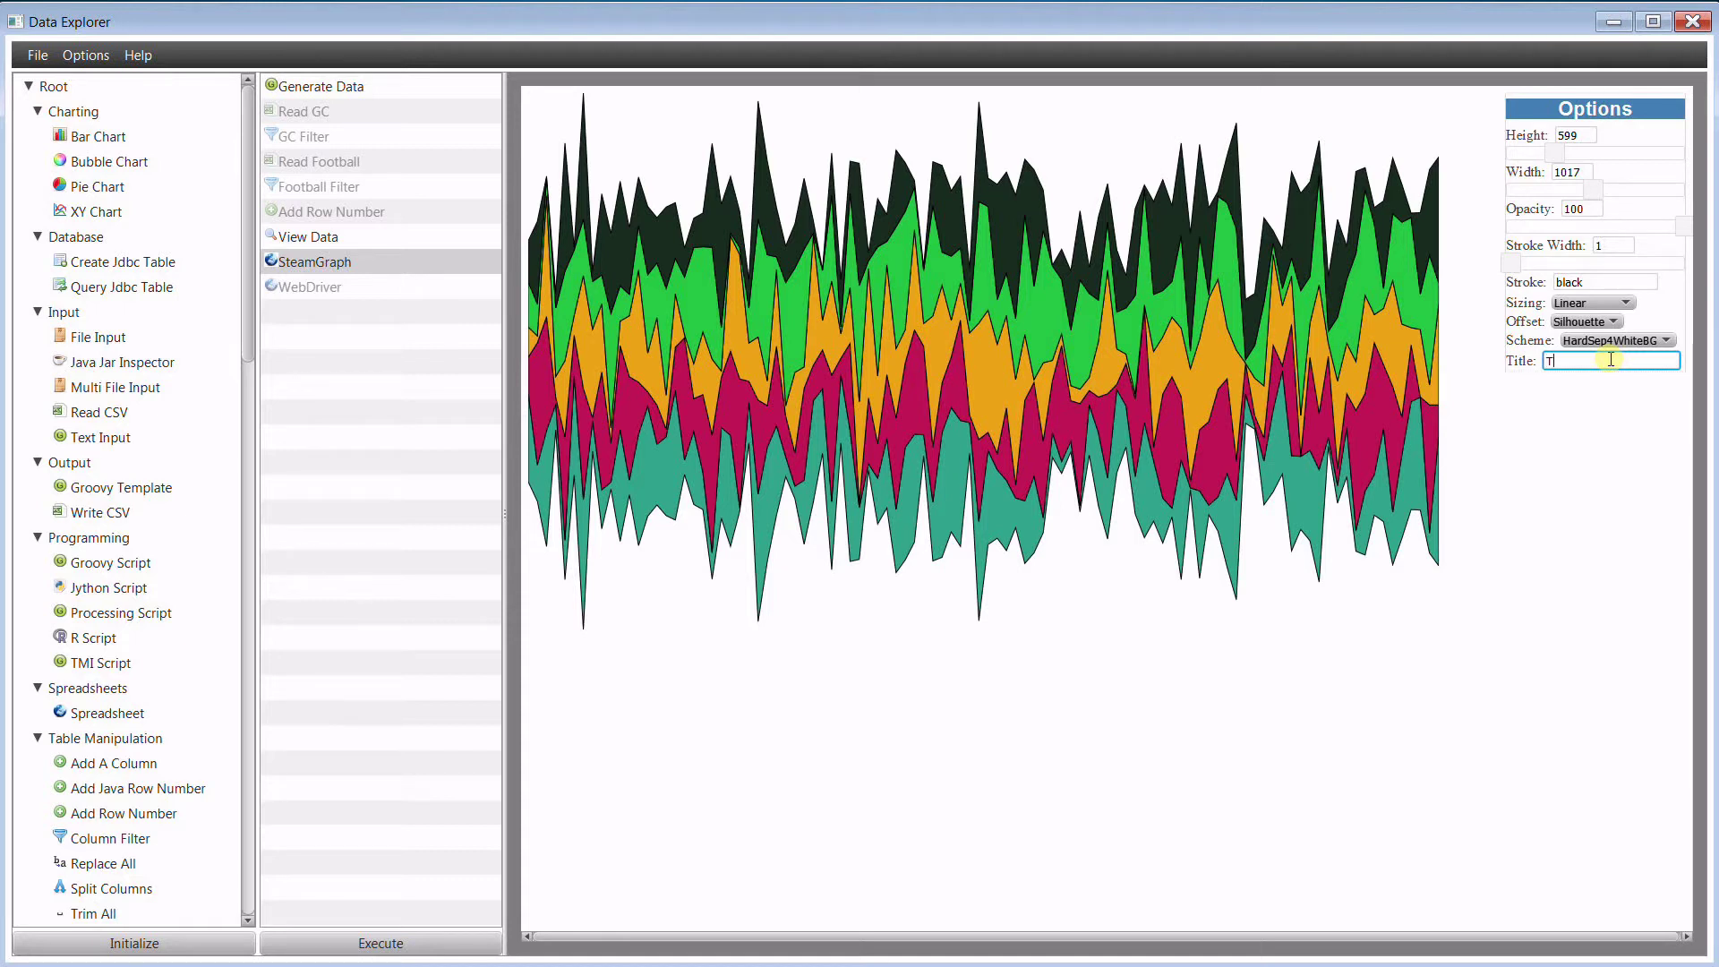
key(Return)
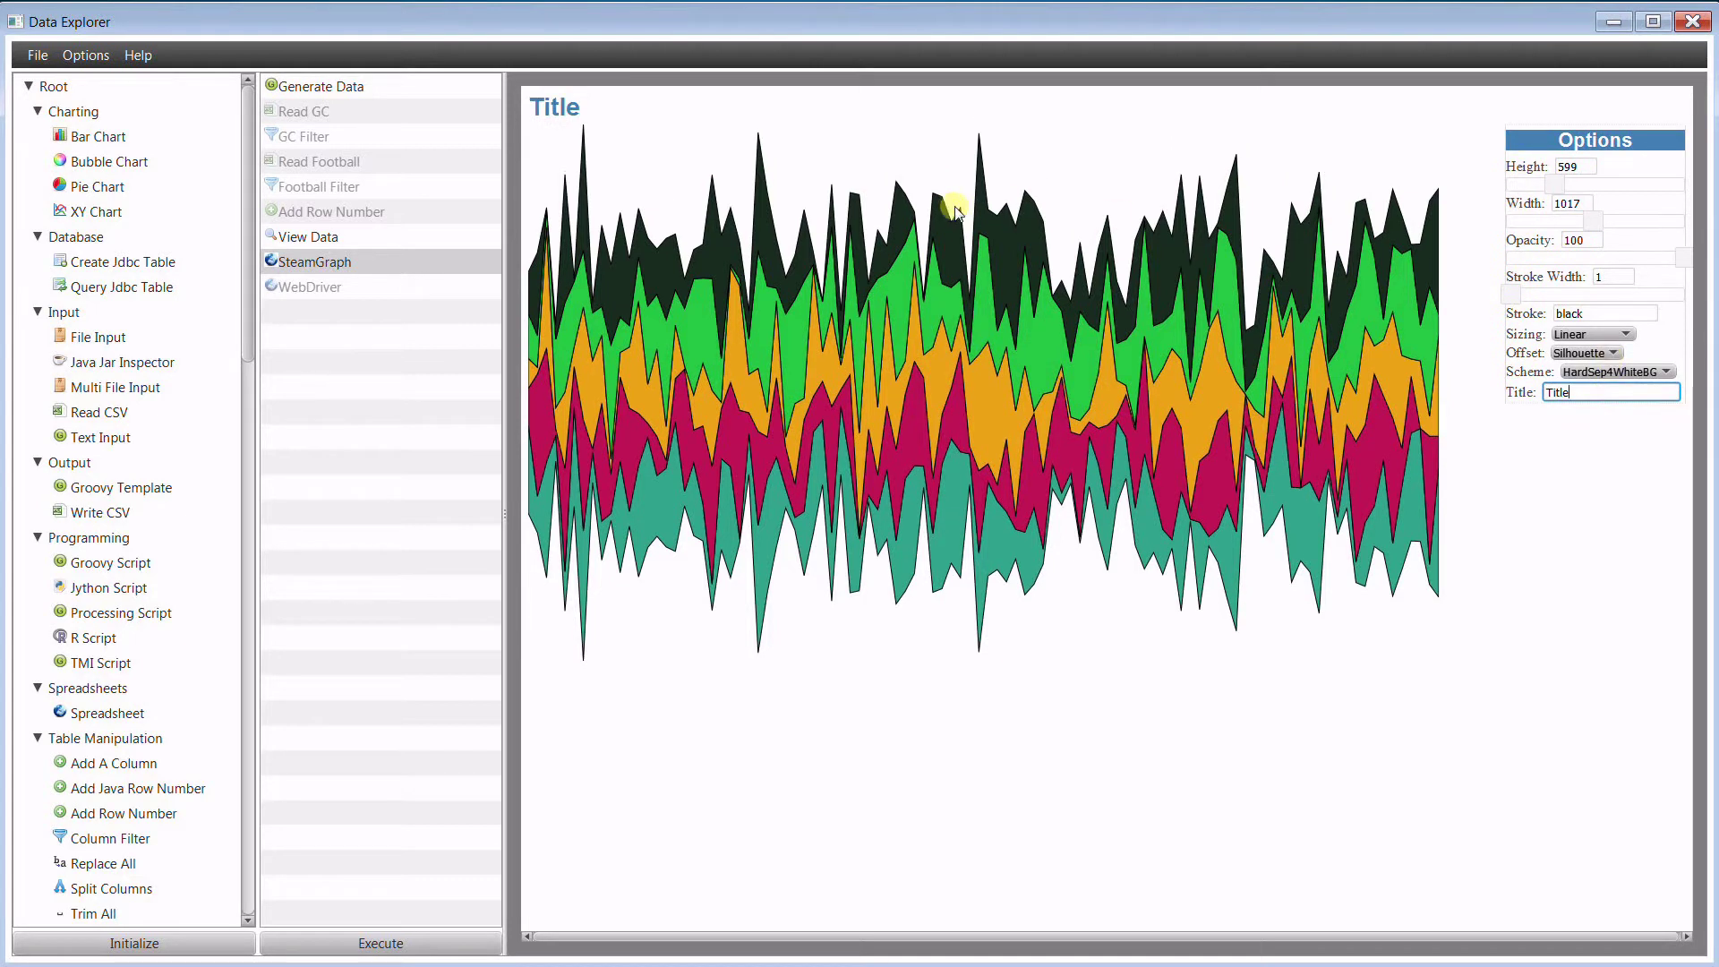
Set numCol to 20 and numSamples to 1000 in the Generate Data Groovy script.
click(348, 85)
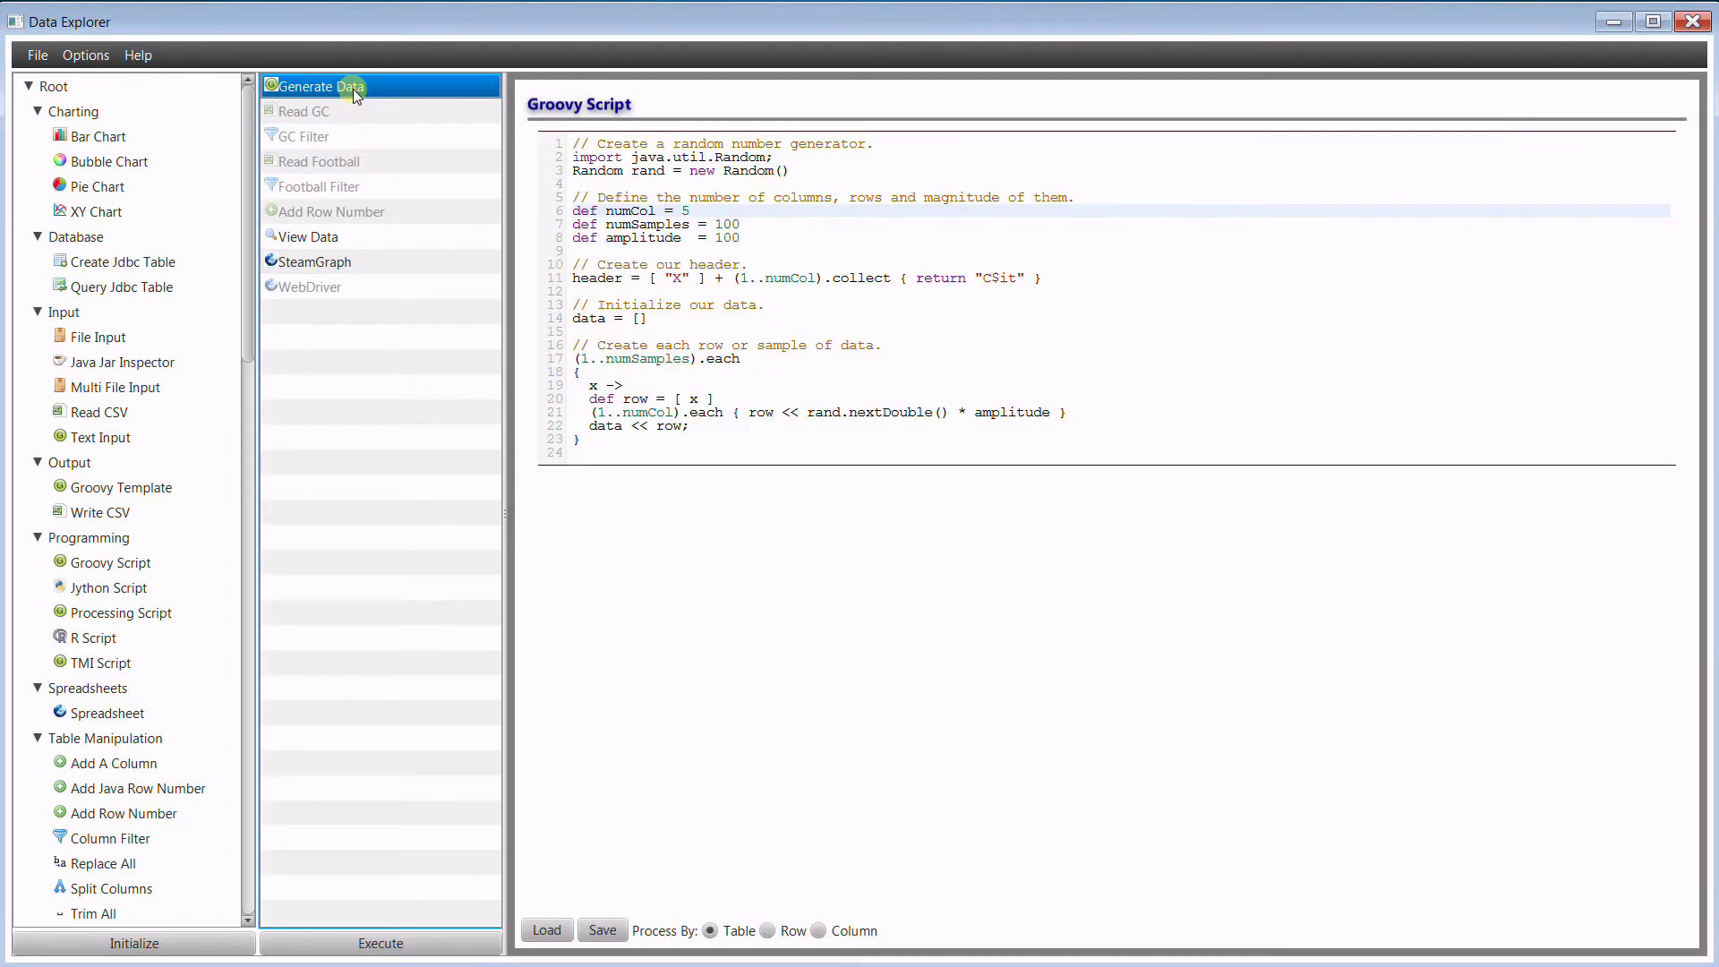
click(704, 211)
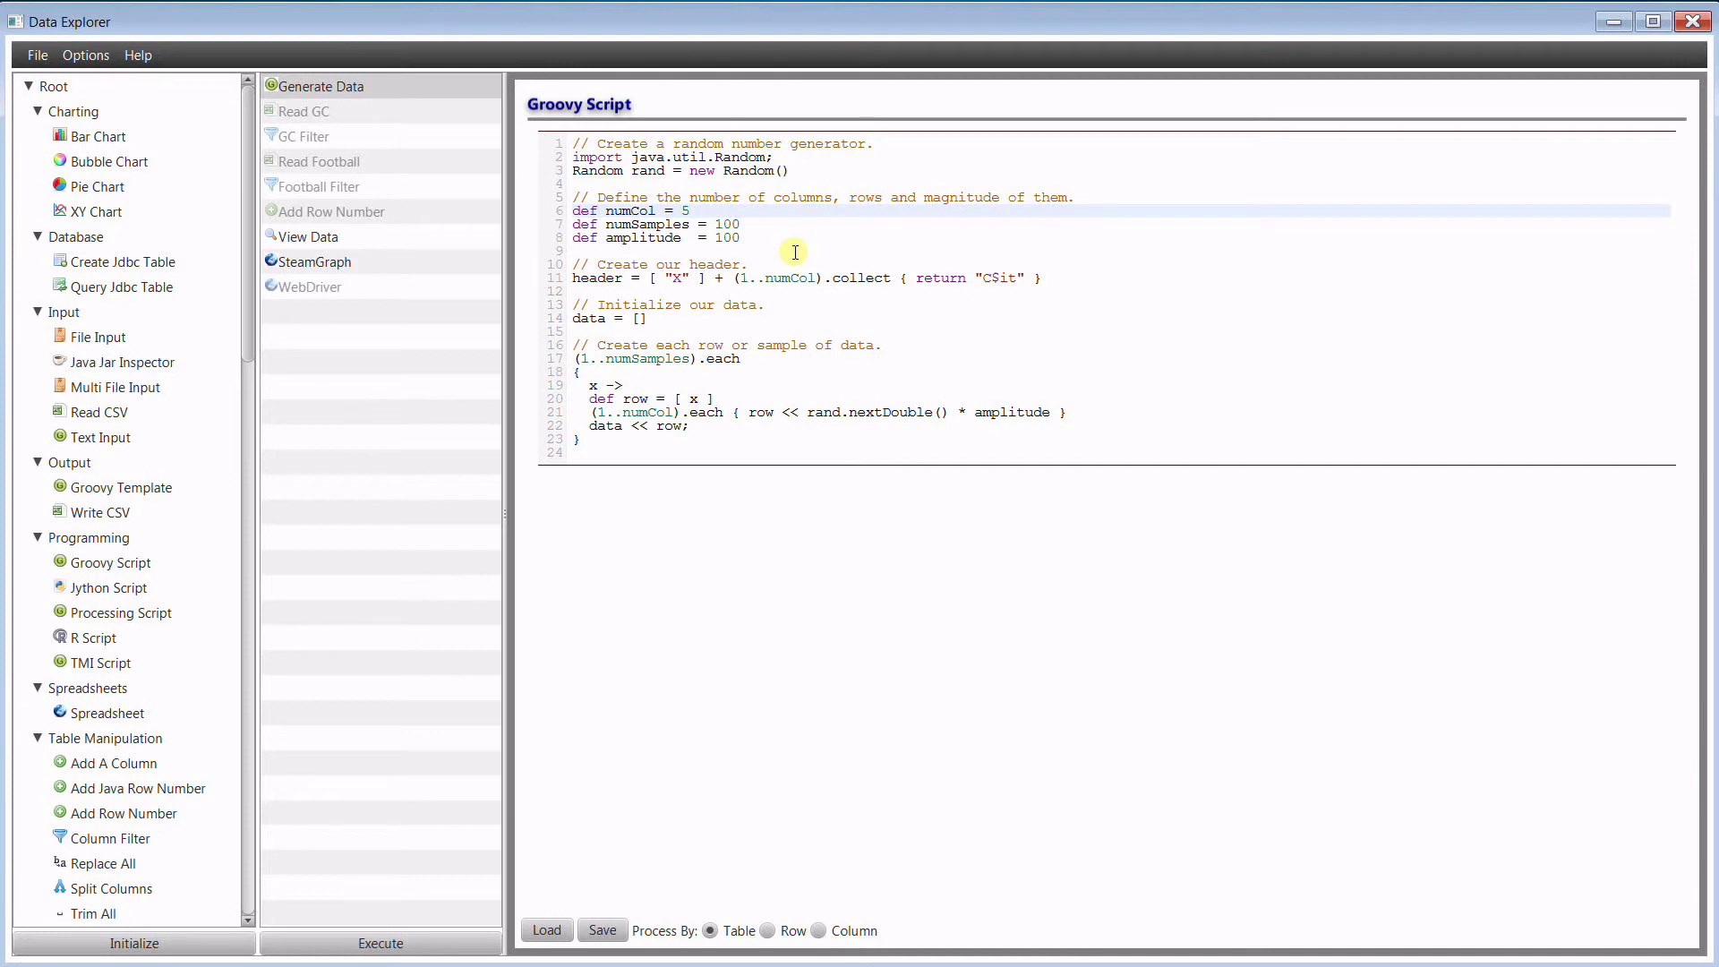
key(BackSpace)
text(20)
key(Down)
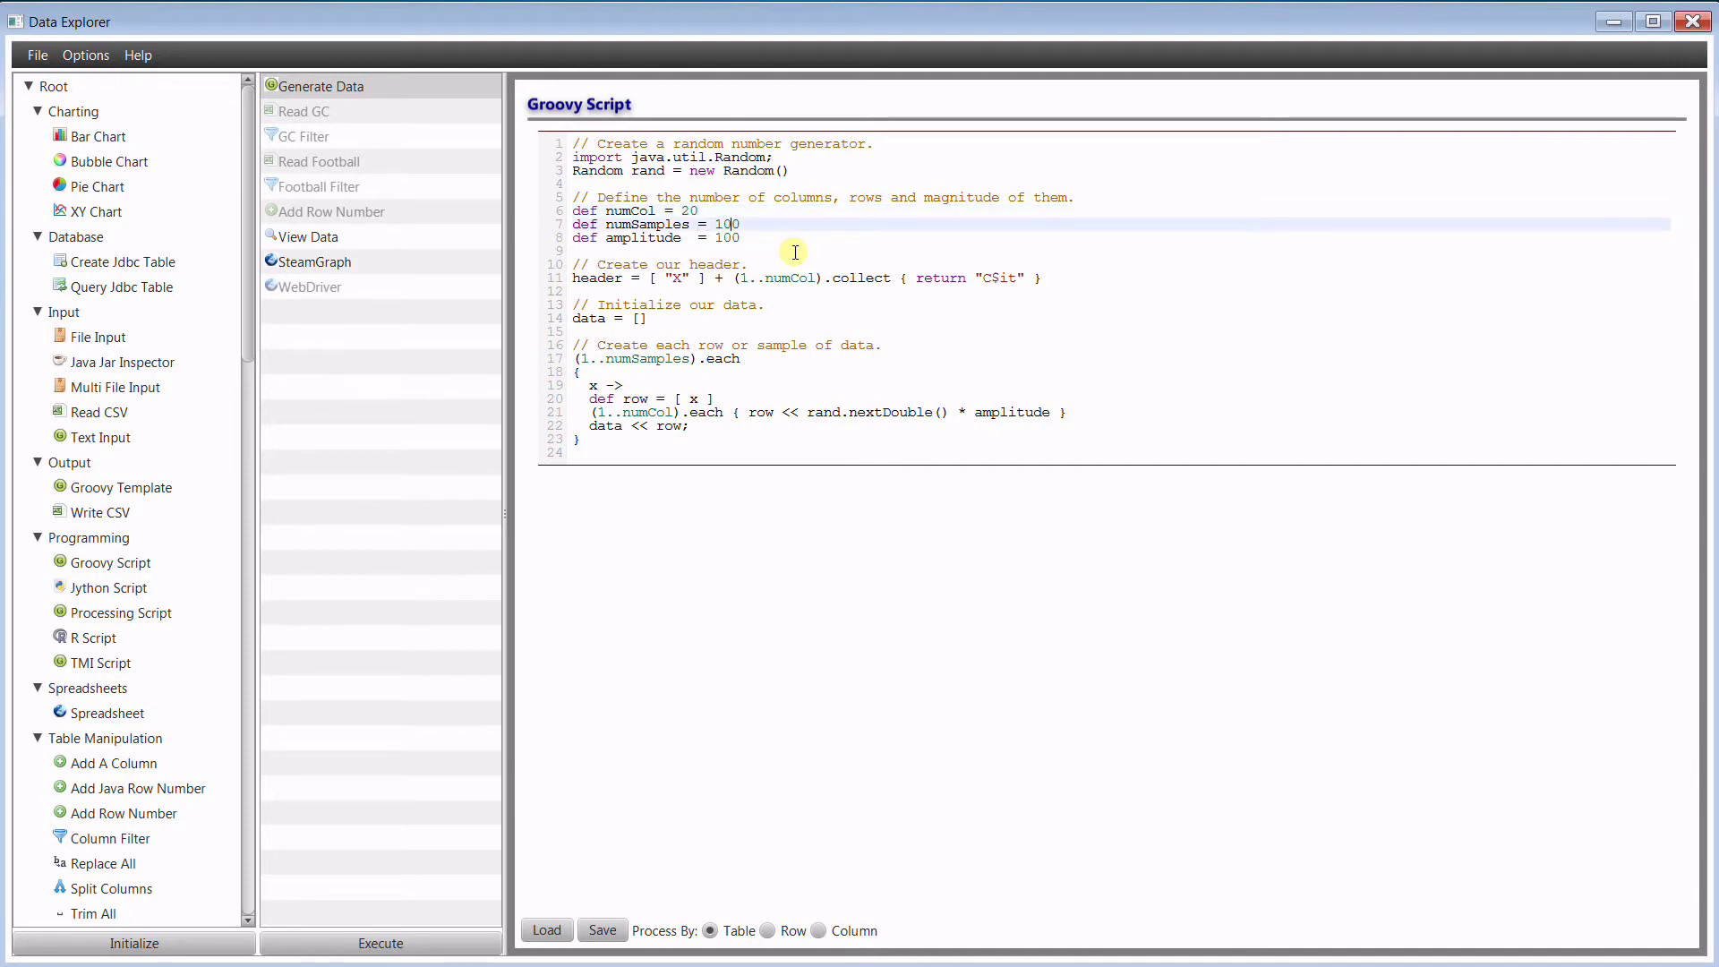
text(0)
key(Down)
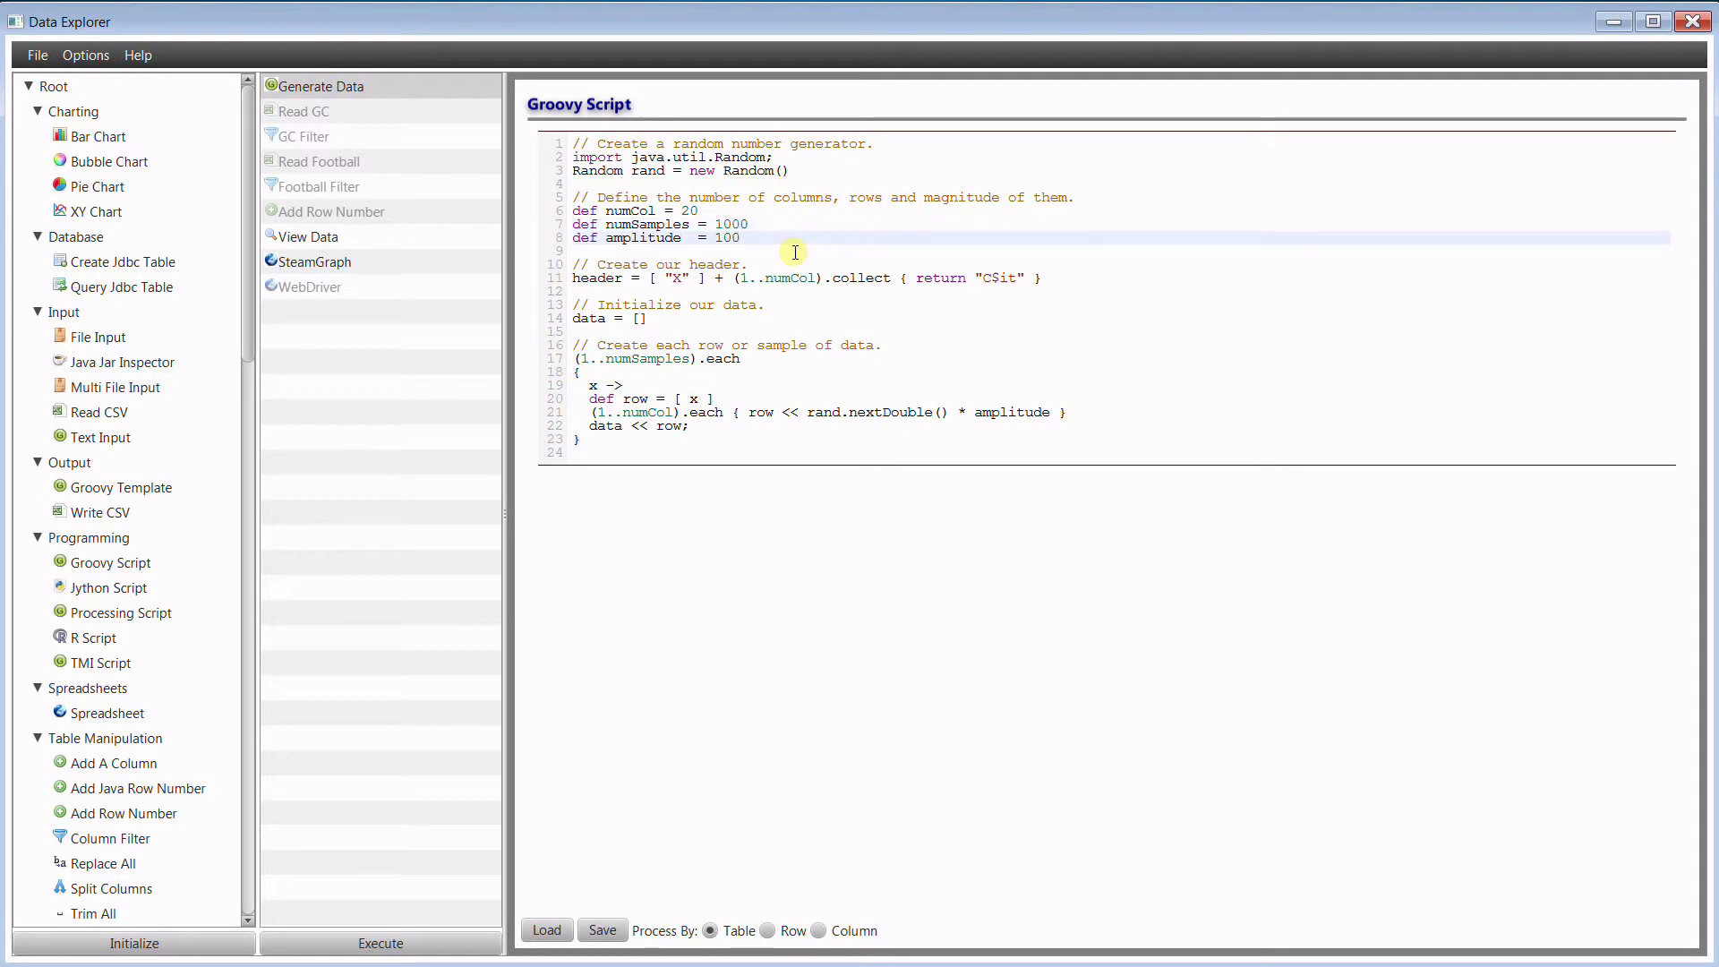
Execute the workflow to redraw the stream graph with the new data and set the graph's width to 998.
click(357, 258)
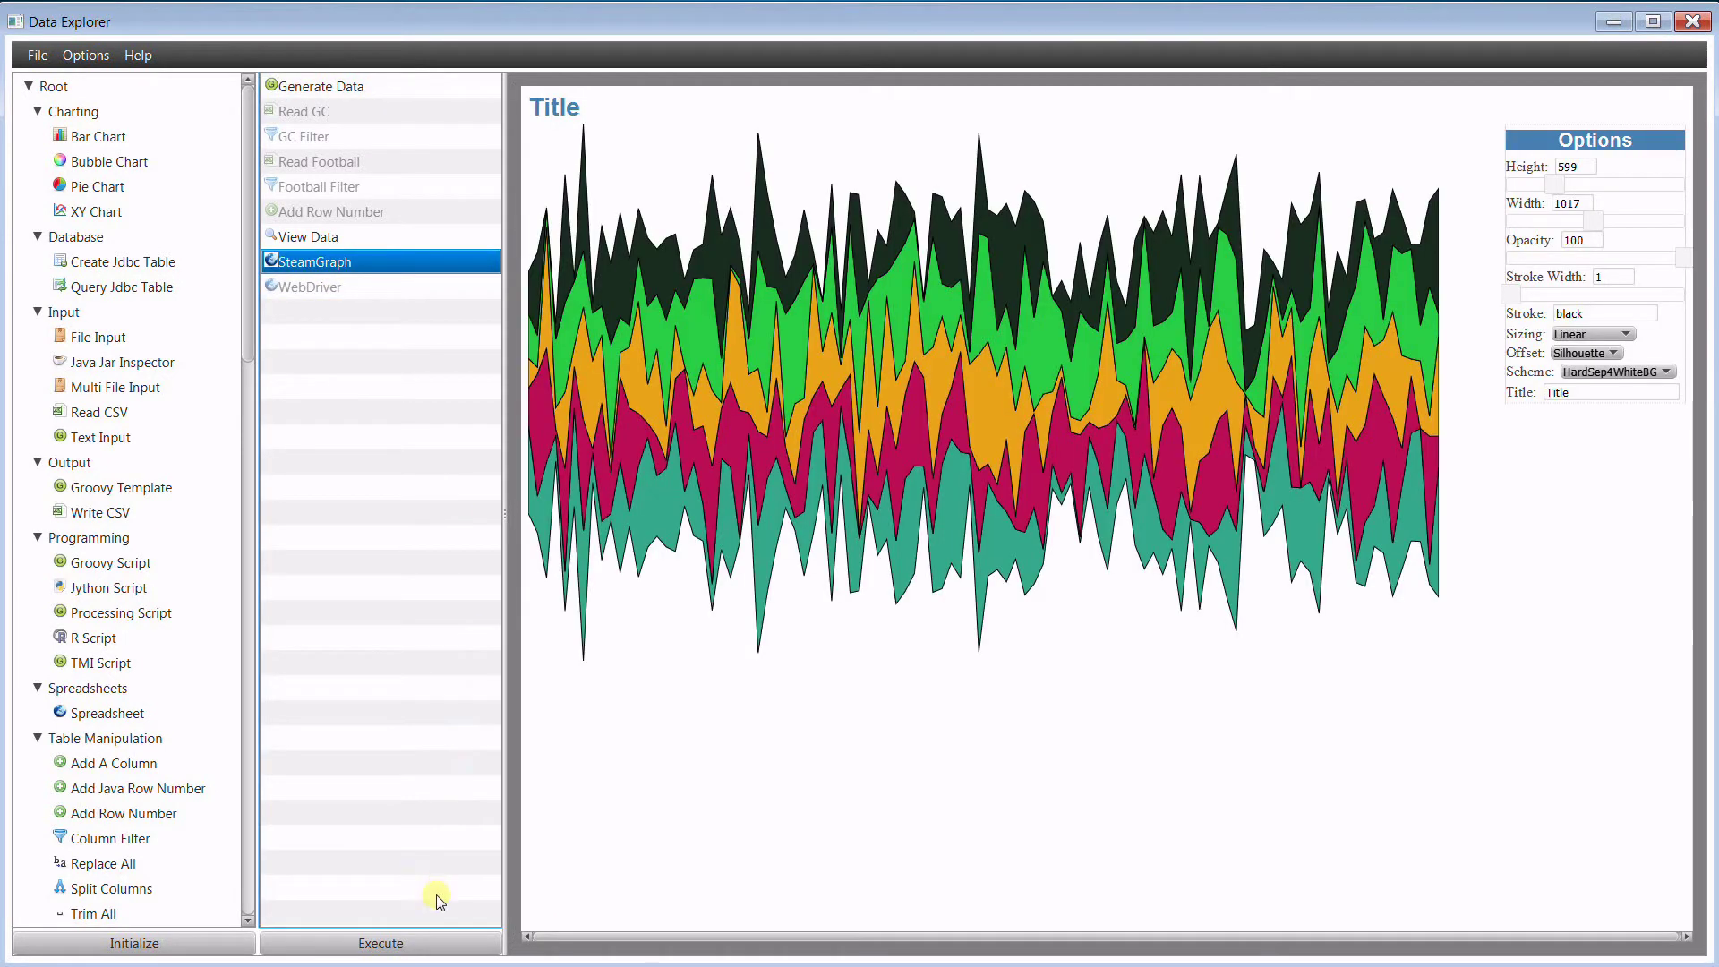
click(426, 946)
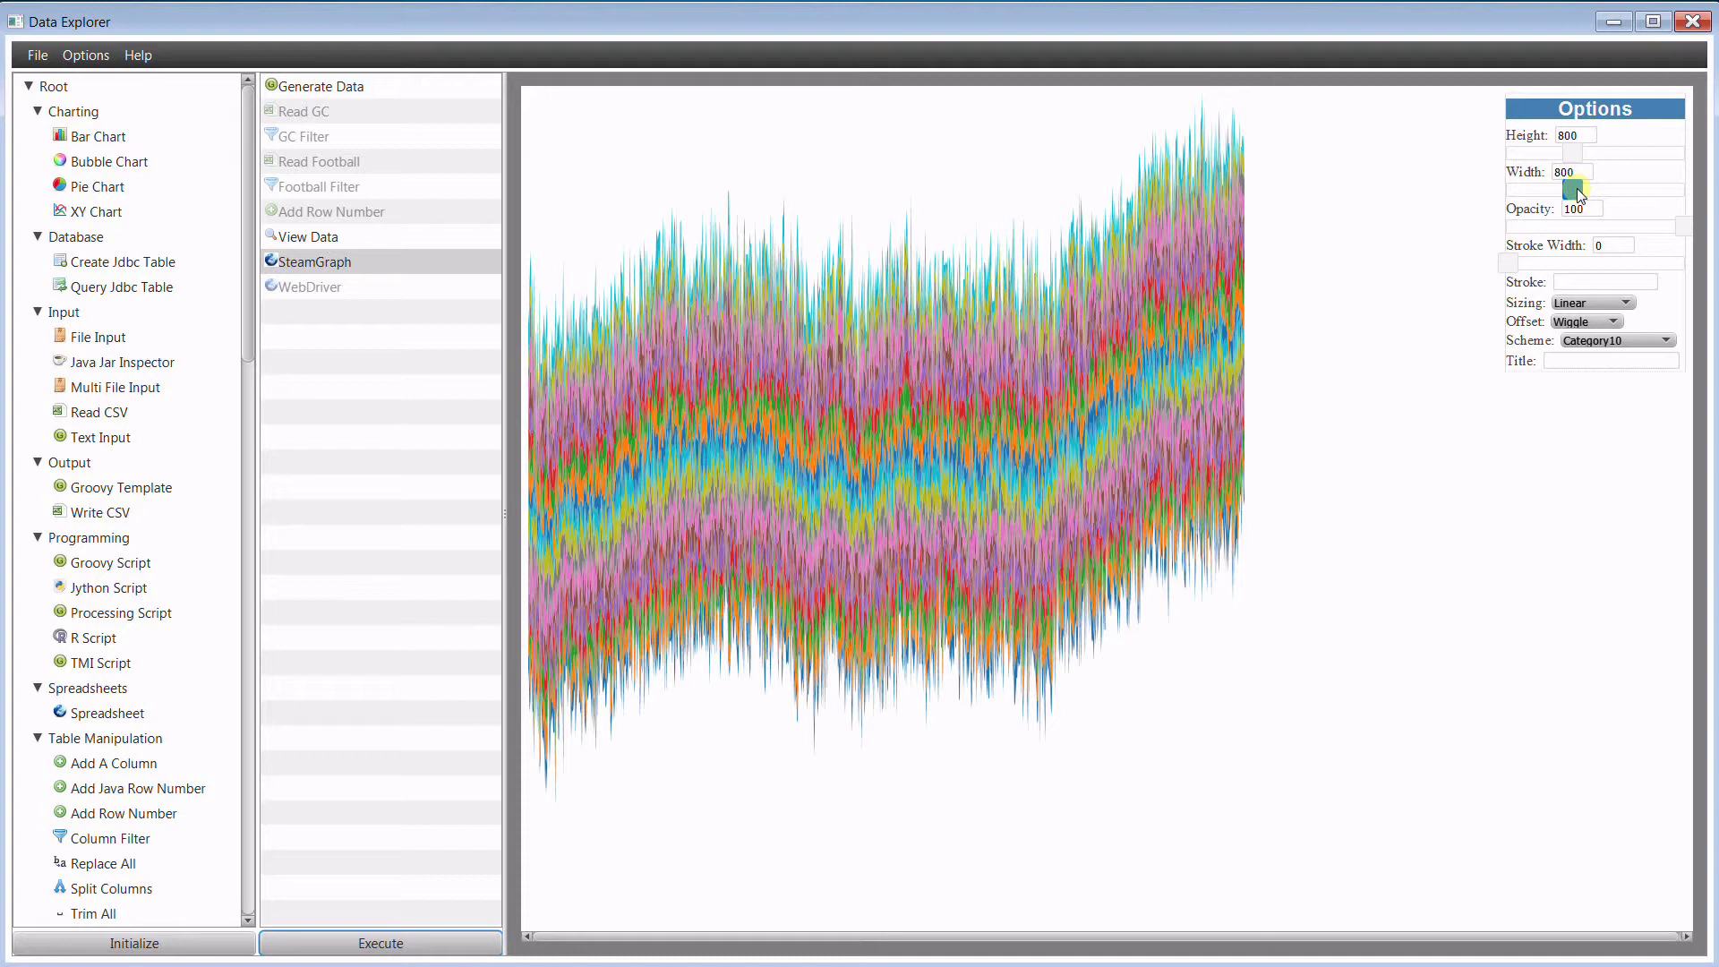
drag(1577, 190, 1612, 193)
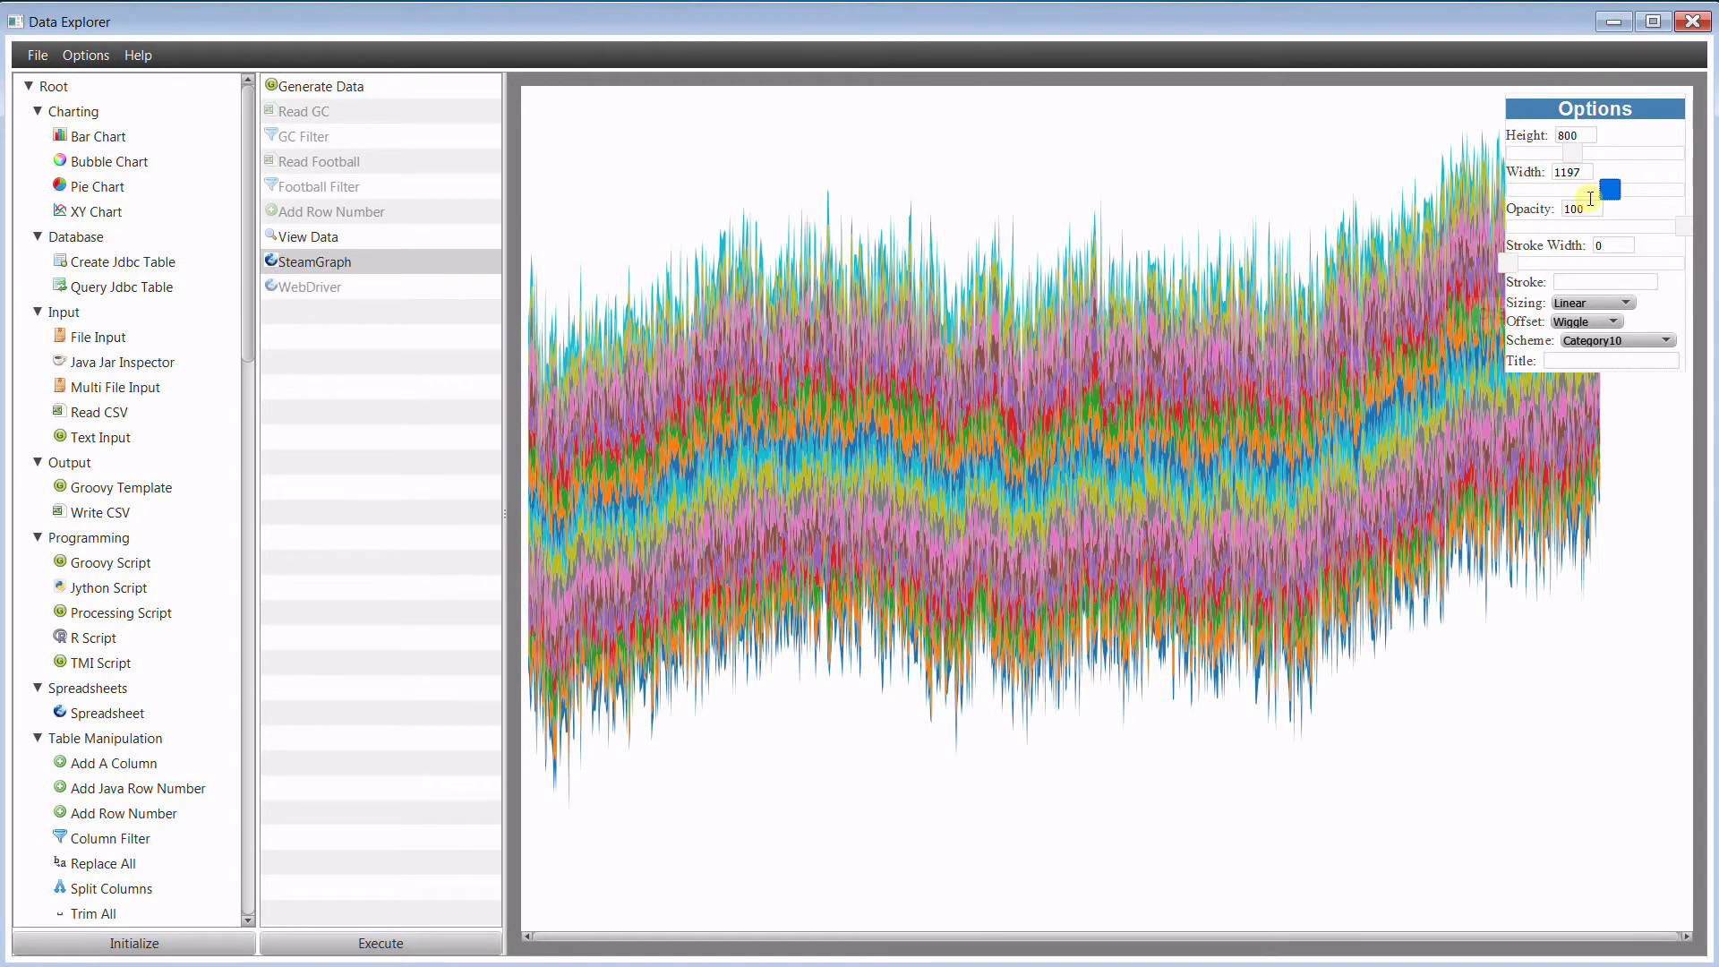
mouse_move(1602, 192)
mouse_down()
mouse_move(1587, 203)
mouse_move(1594, 190)
mouse_up()
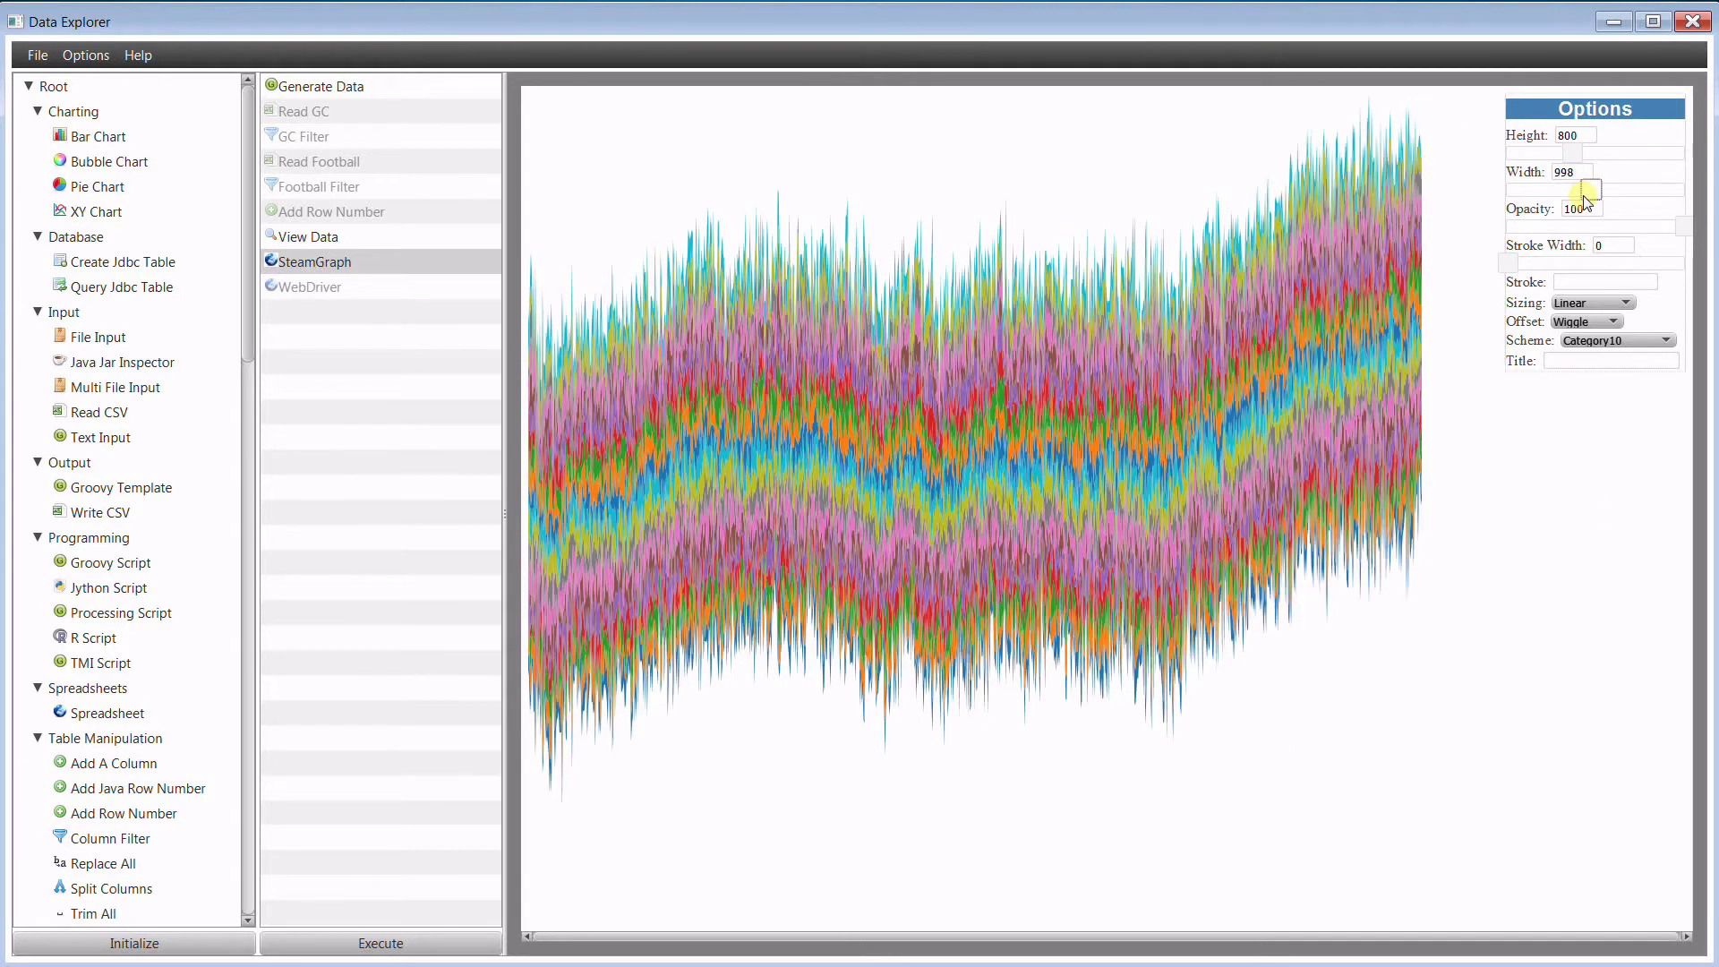
mouse_move(959, 489)
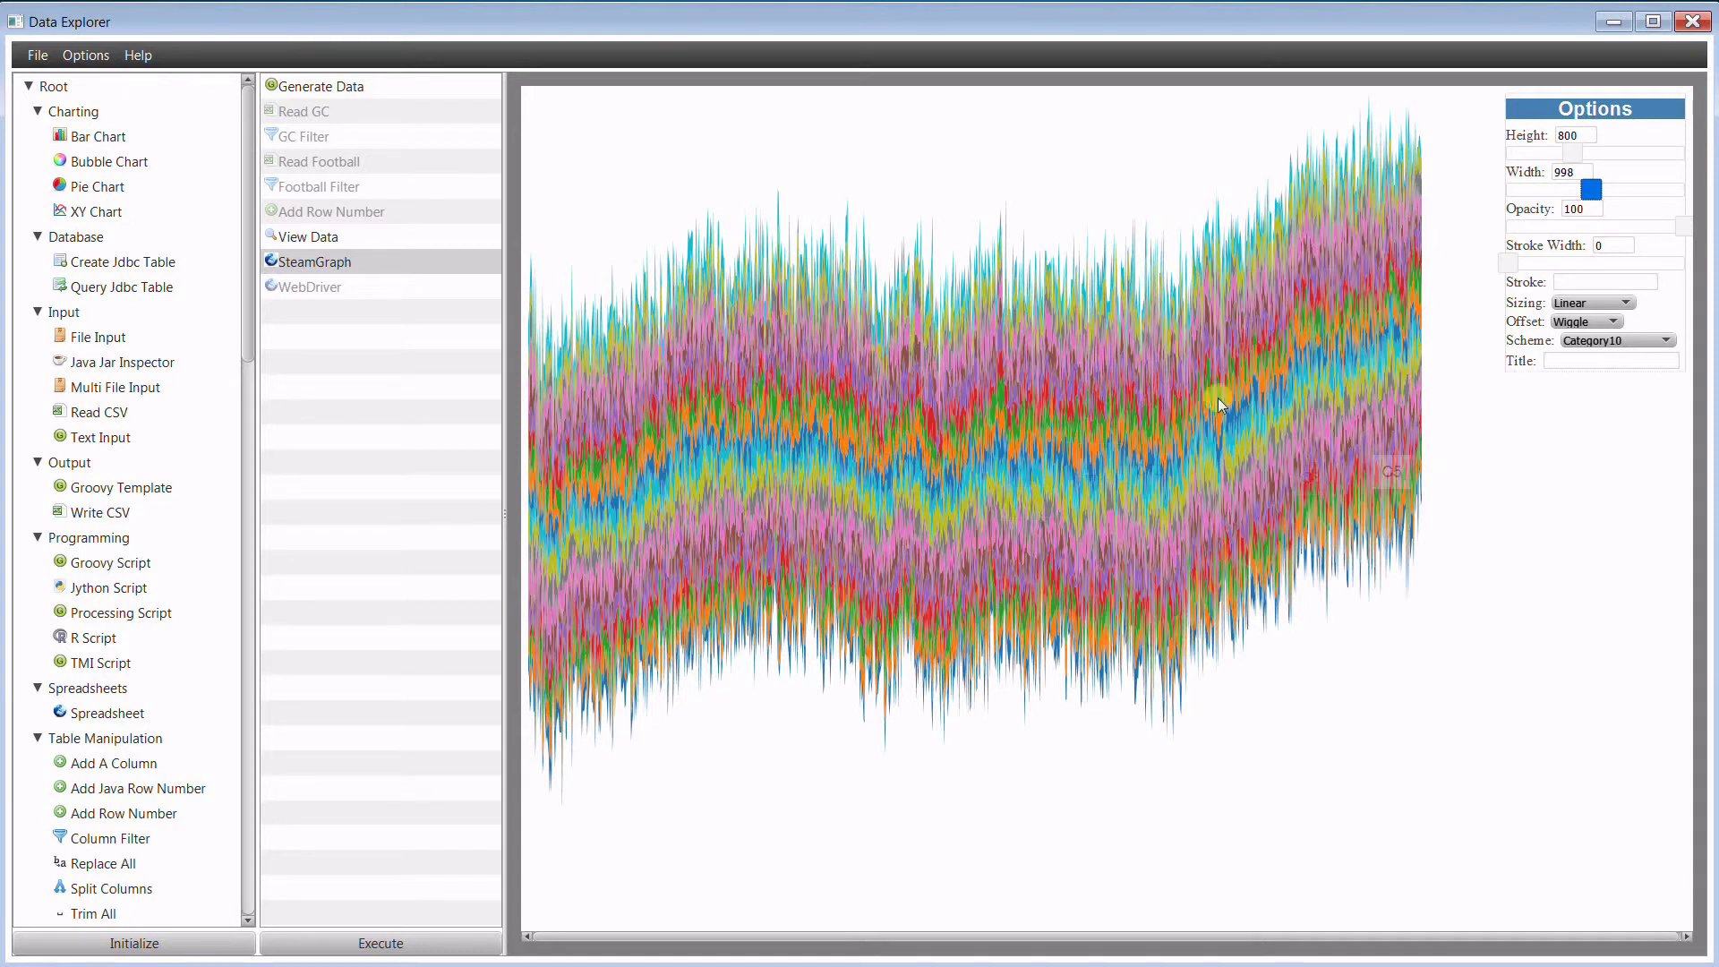
Examine the WebDriver task's input template, output file and browser settings alongside the SteamGraph task.
click(407, 286)
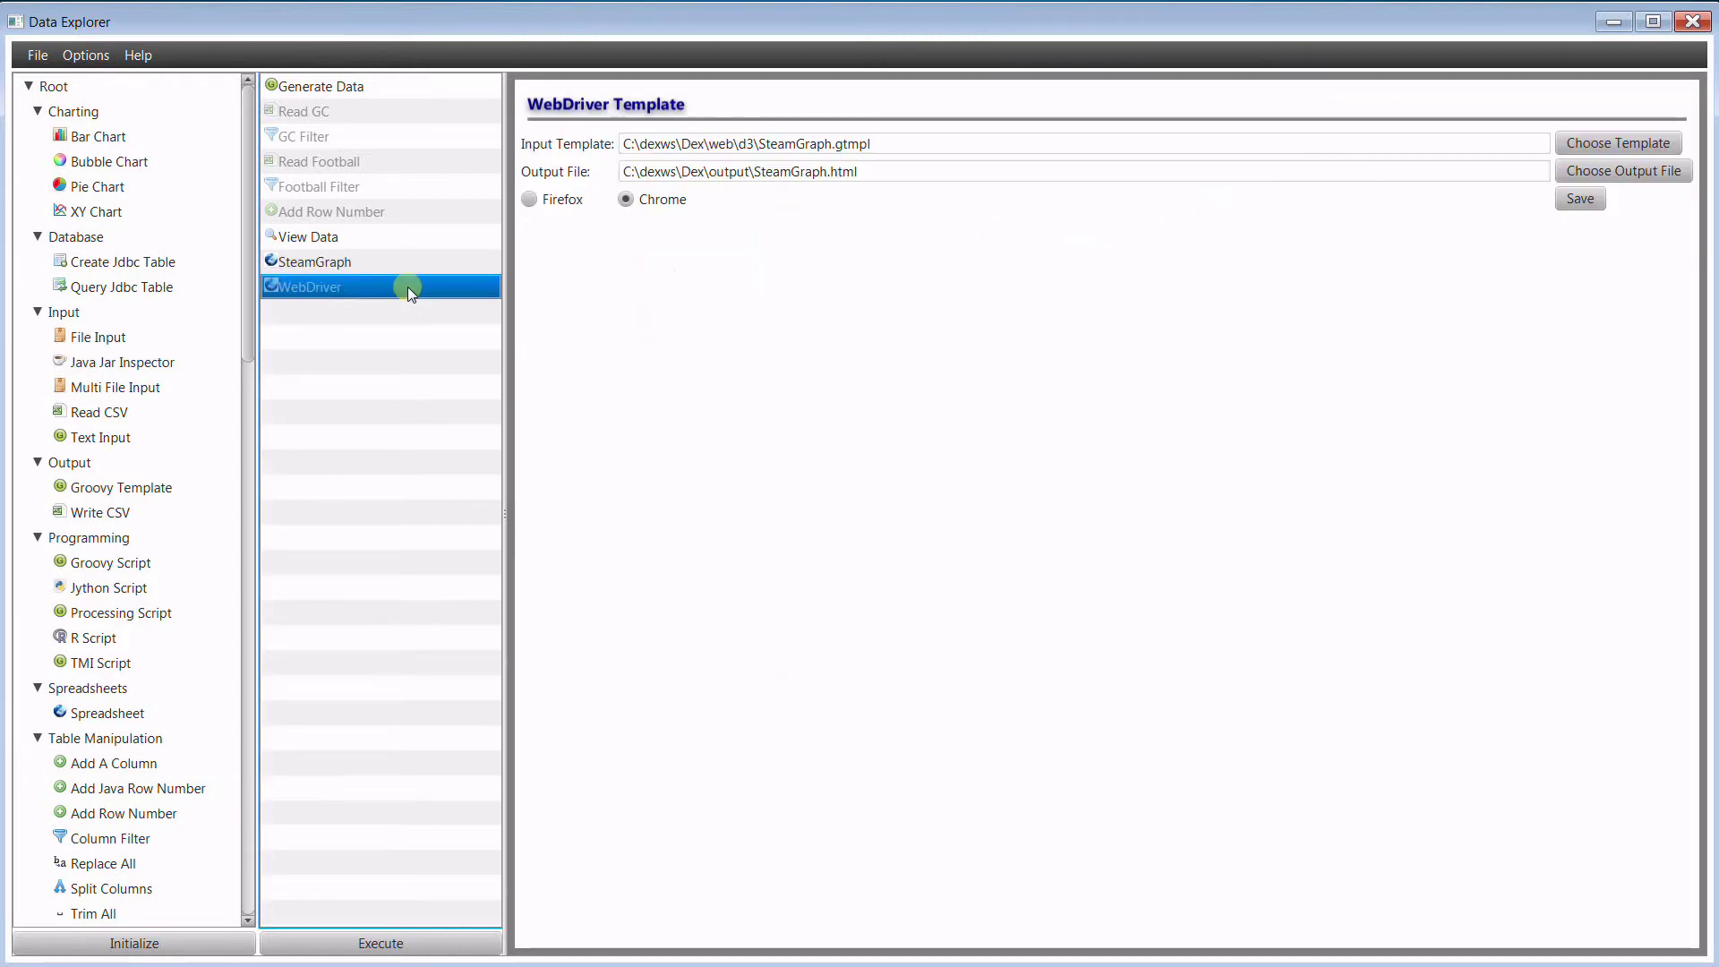
click(367, 264)
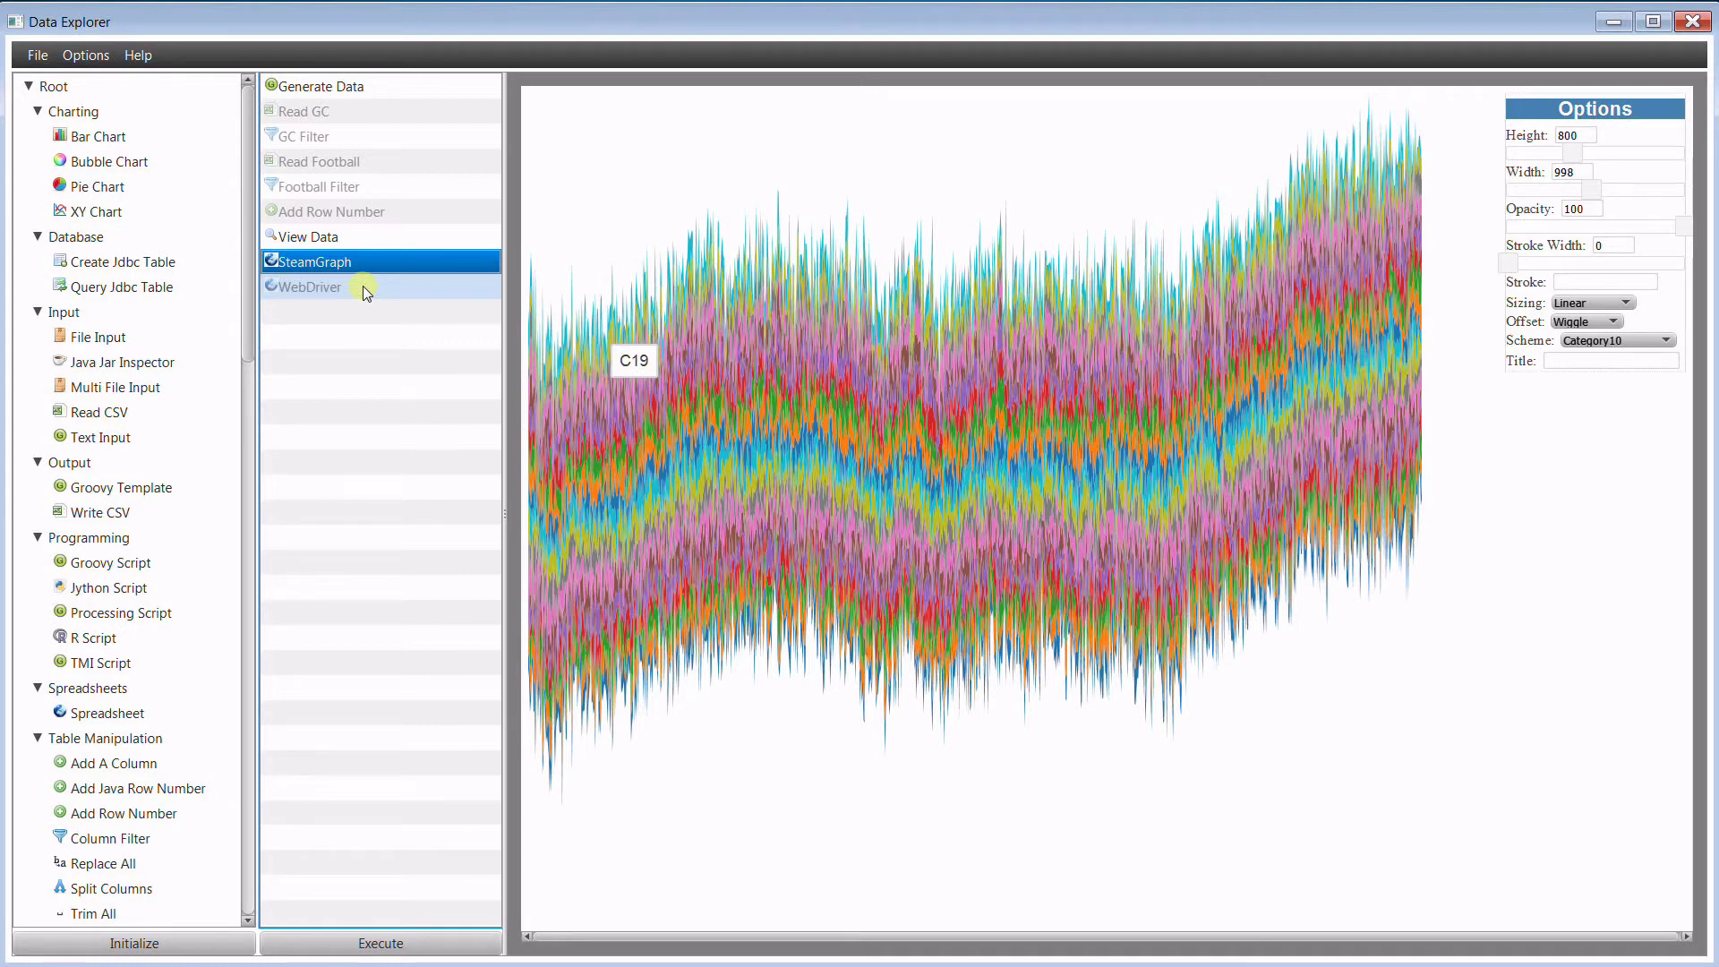
click(362, 287)
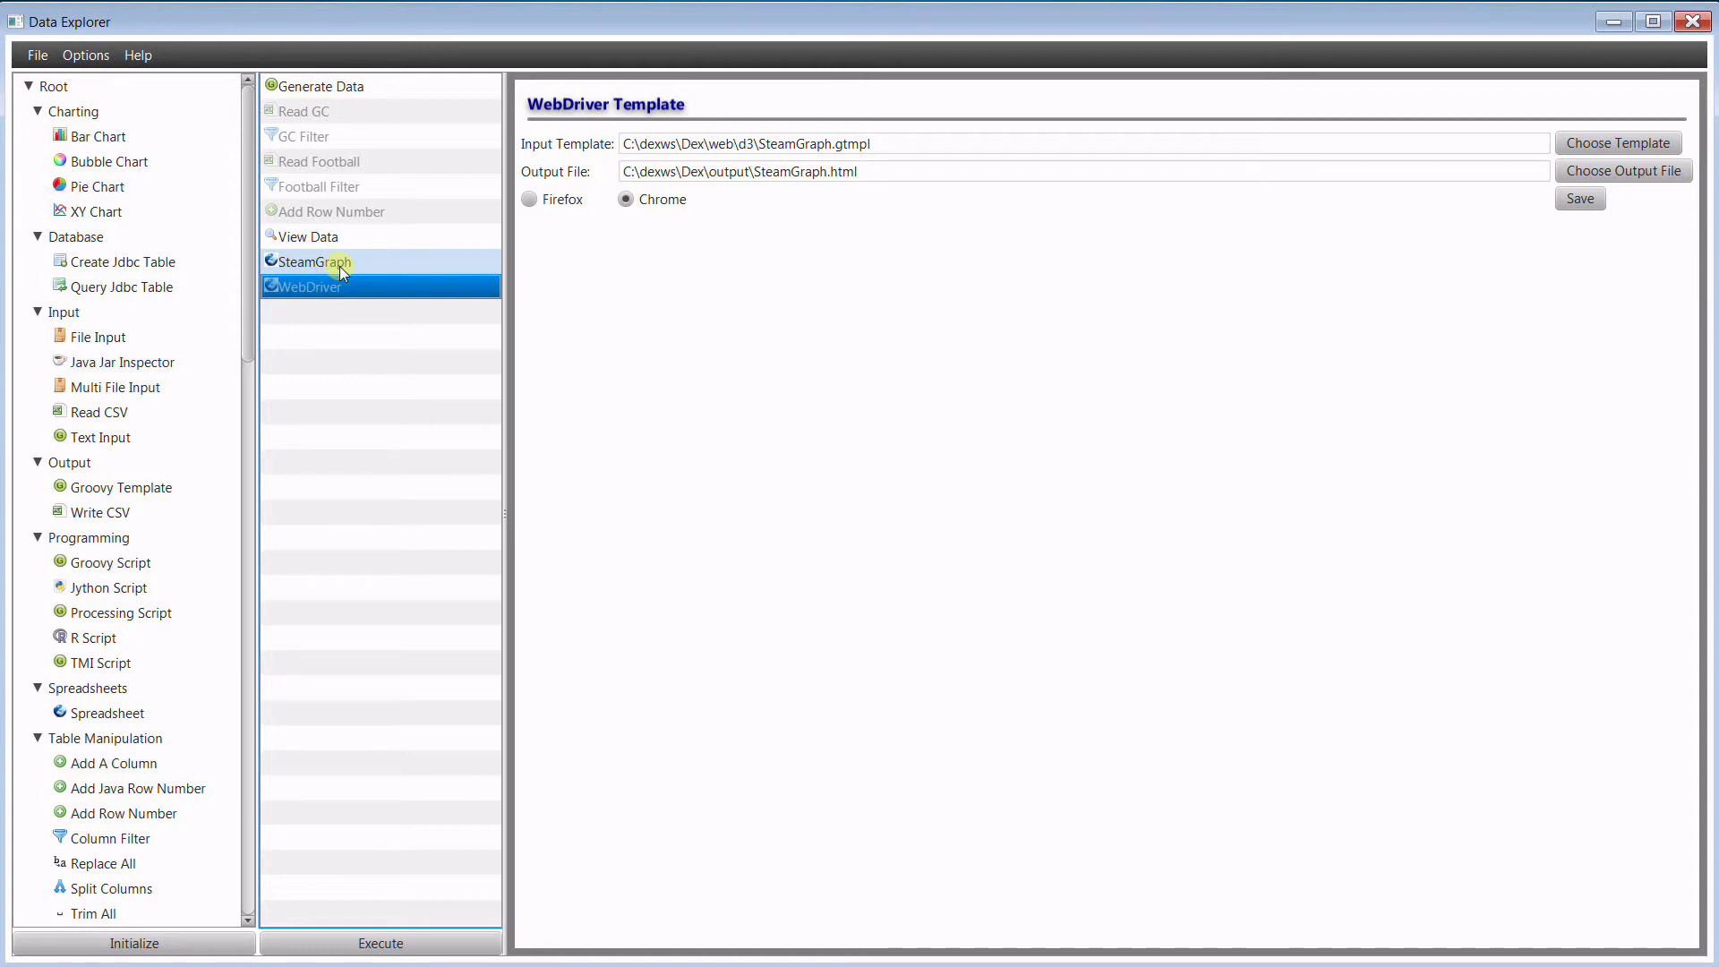
click(534, 965)
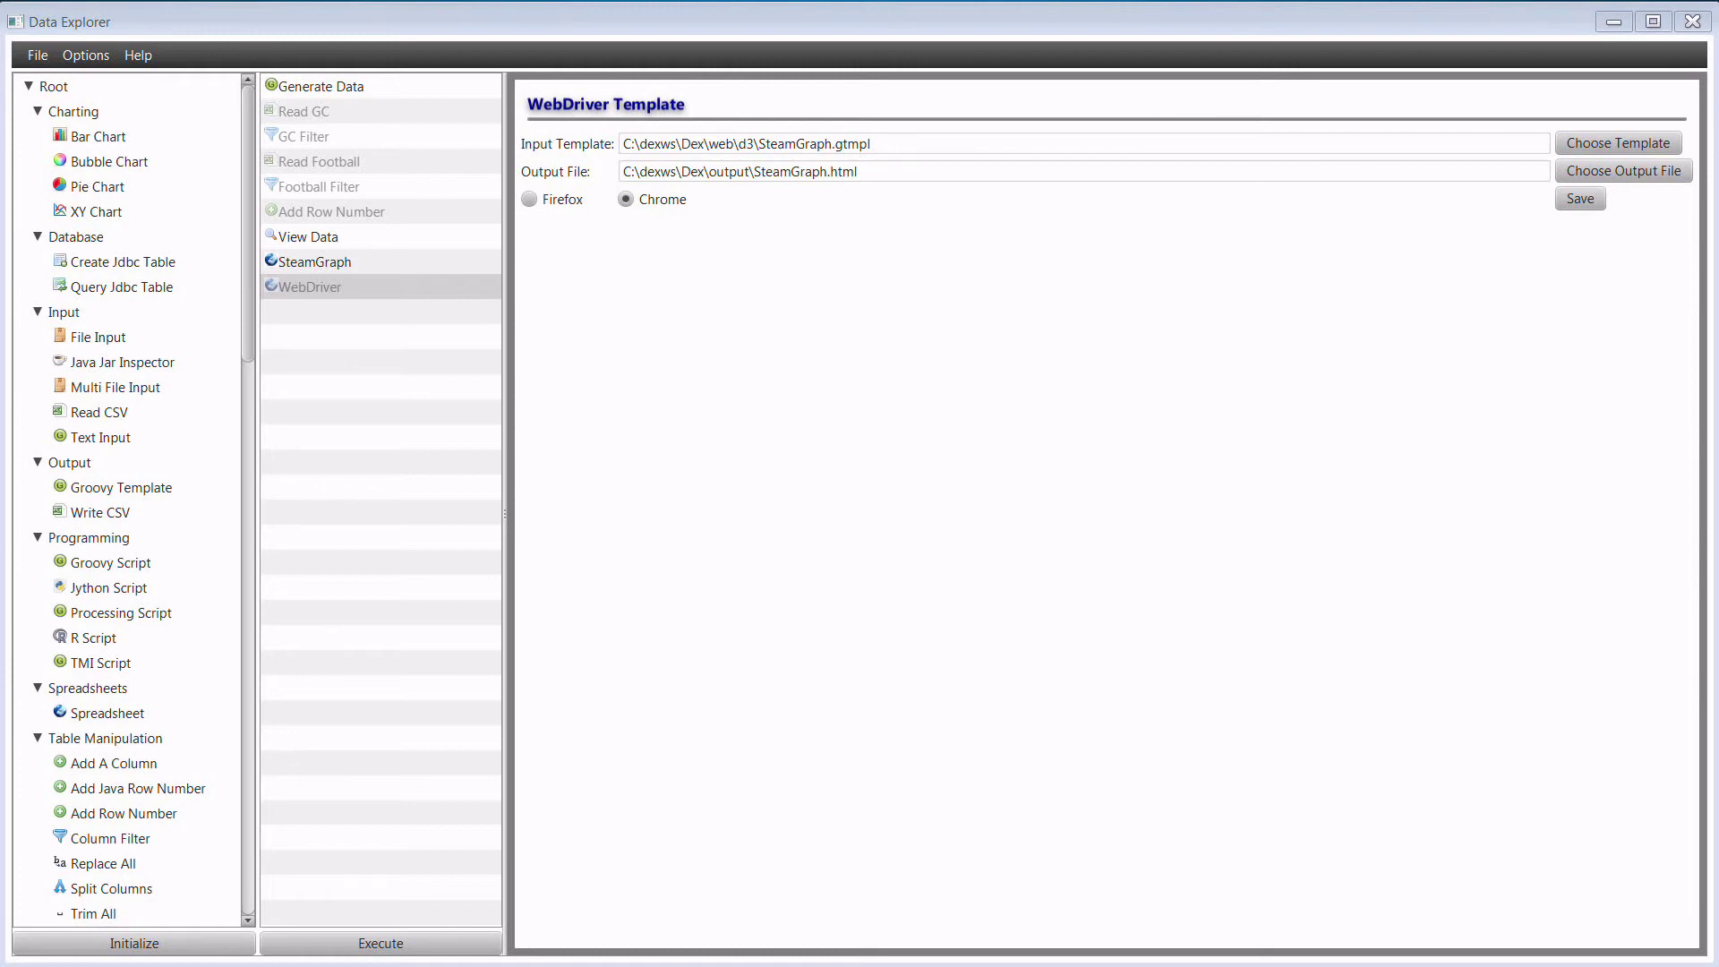
Enable the WebDriver task and disable the SteamGraph task in the workflow.
click(374, 286)
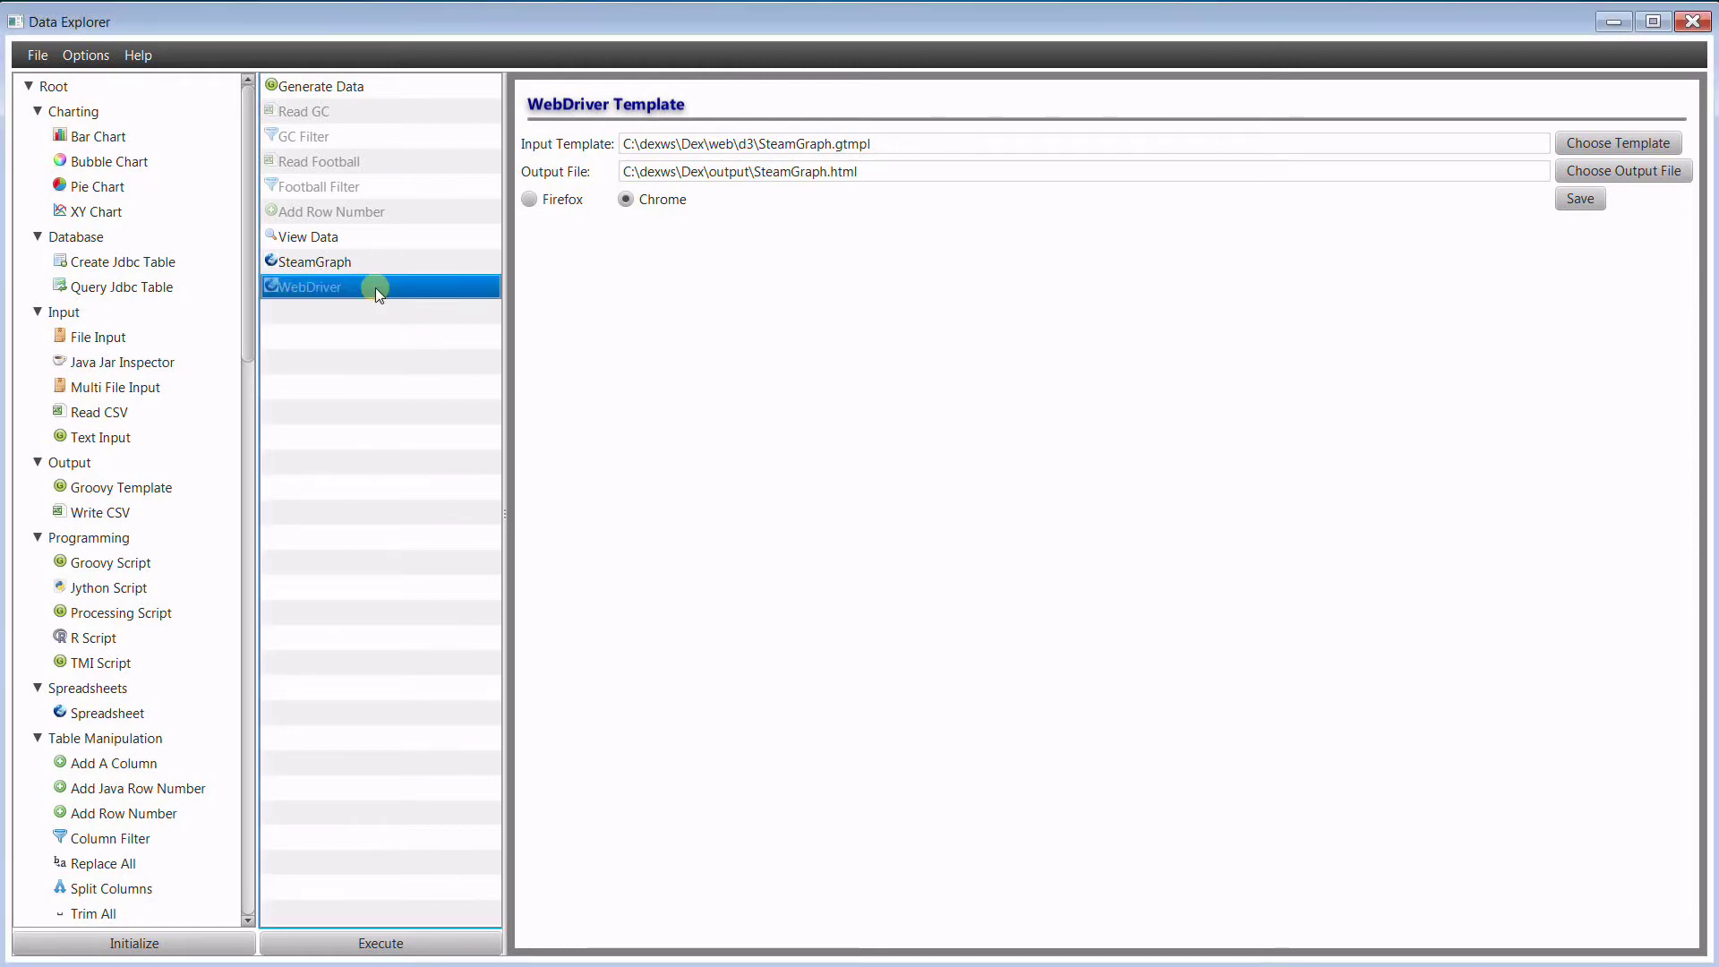
right_click(374, 287)
click(405, 333)
click(367, 266)
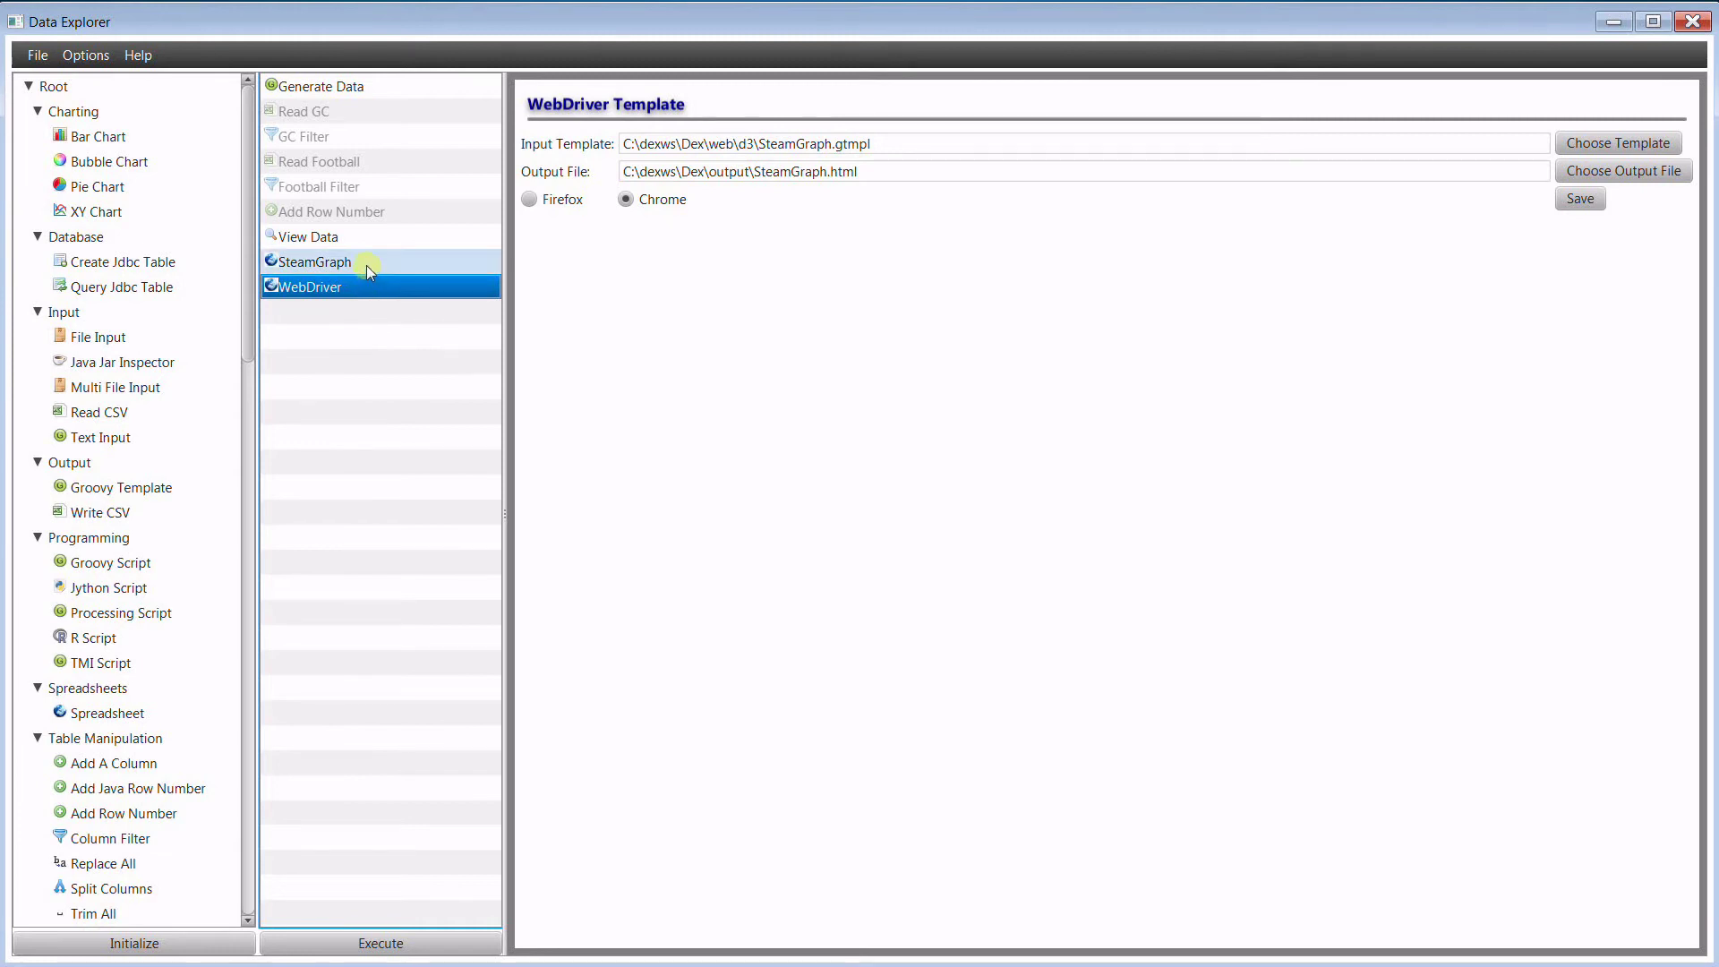
right_click(367, 265)
click(378, 281)
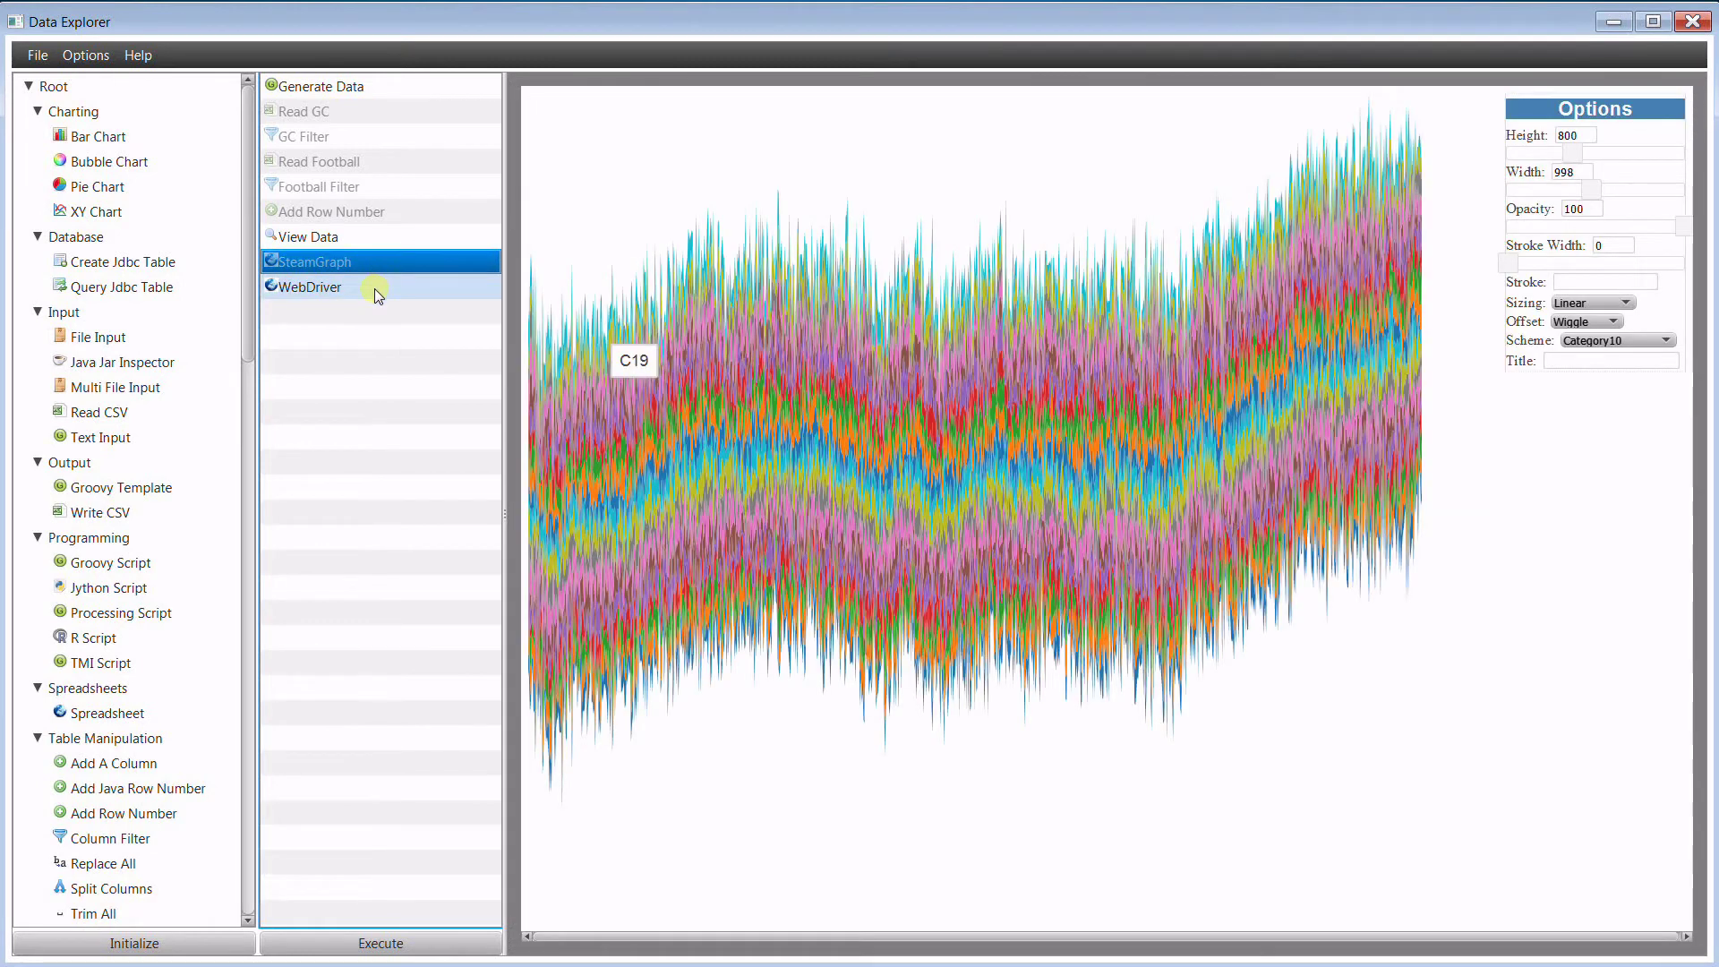
Open the WebDriver task's settings and execute the workflow to render the stream graph in Chrome.
click(374, 288)
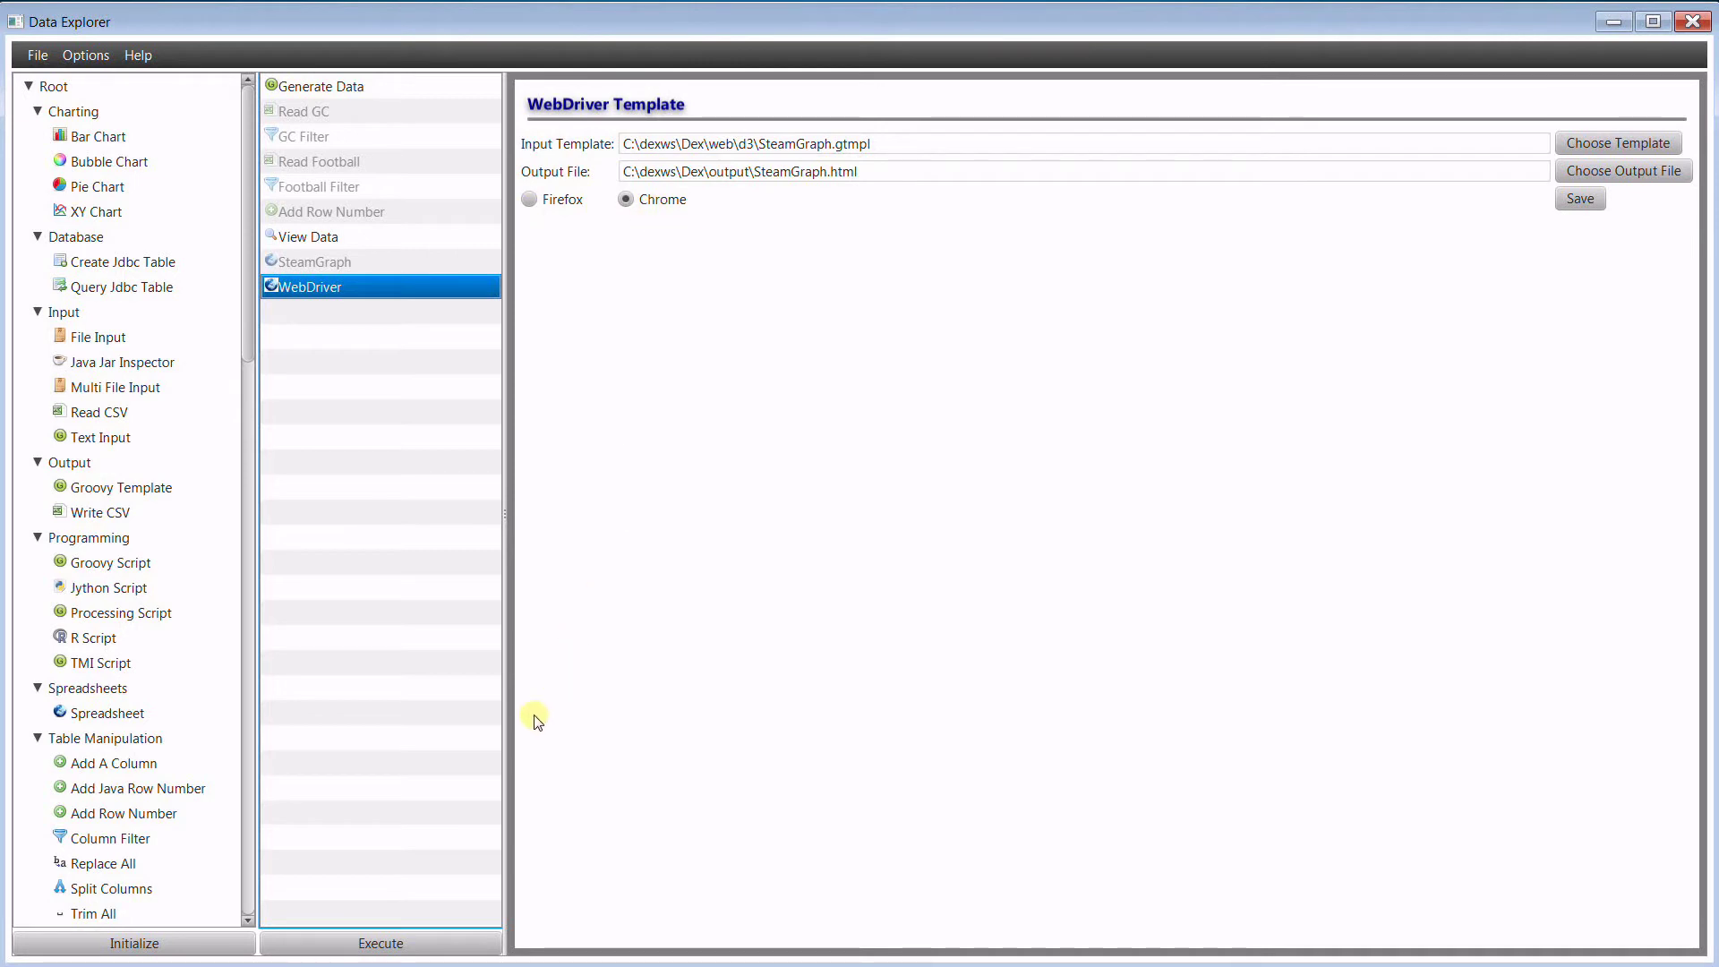
click(425, 947)
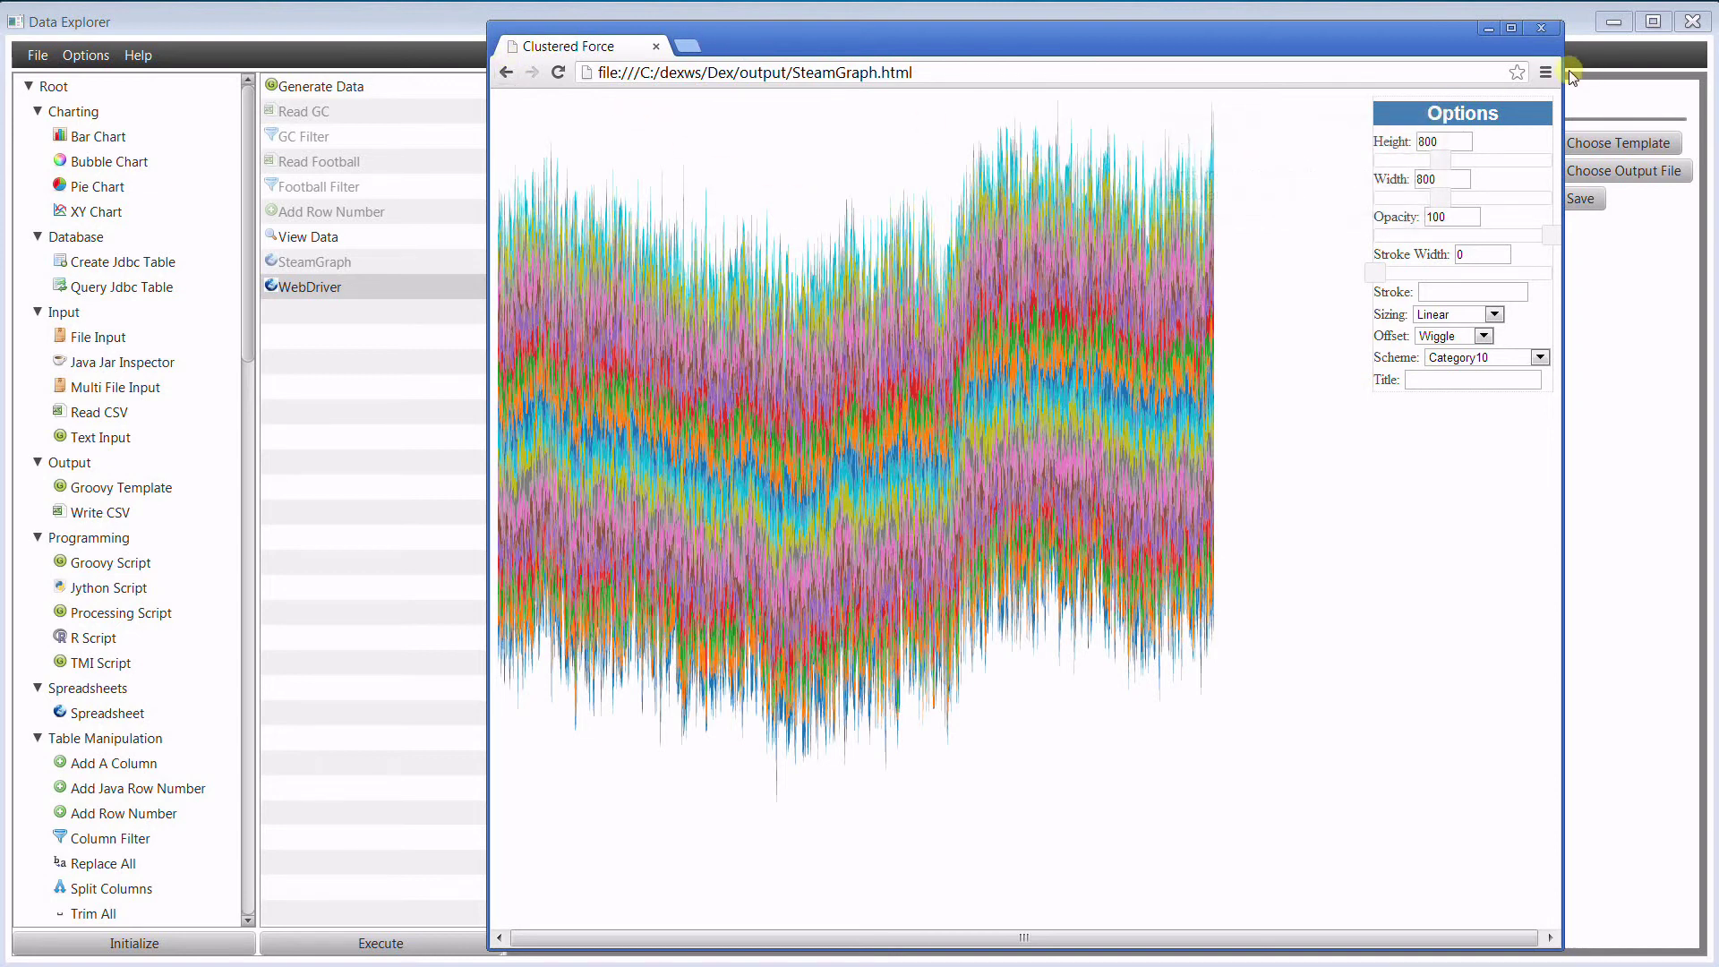
Inspect the SVG inside the page's chart element with Chrome's developer tools, then close the tools.
click(1546, 72)
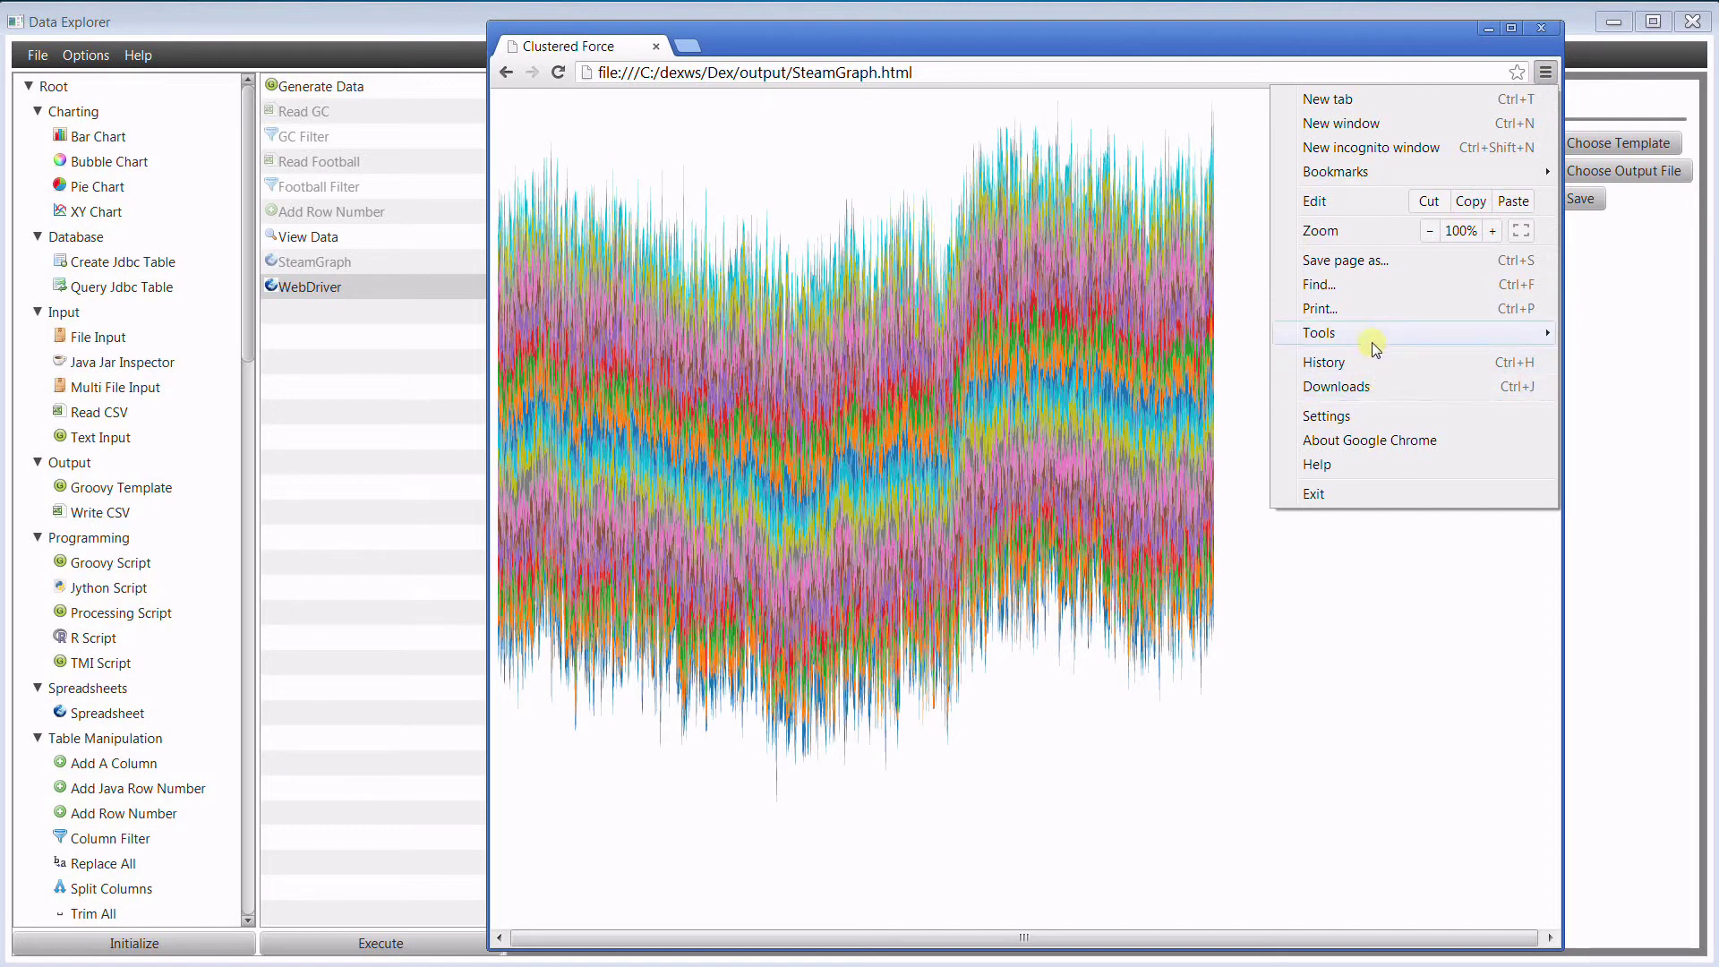
mouse_move(1373, 339)
click(1036, 519)
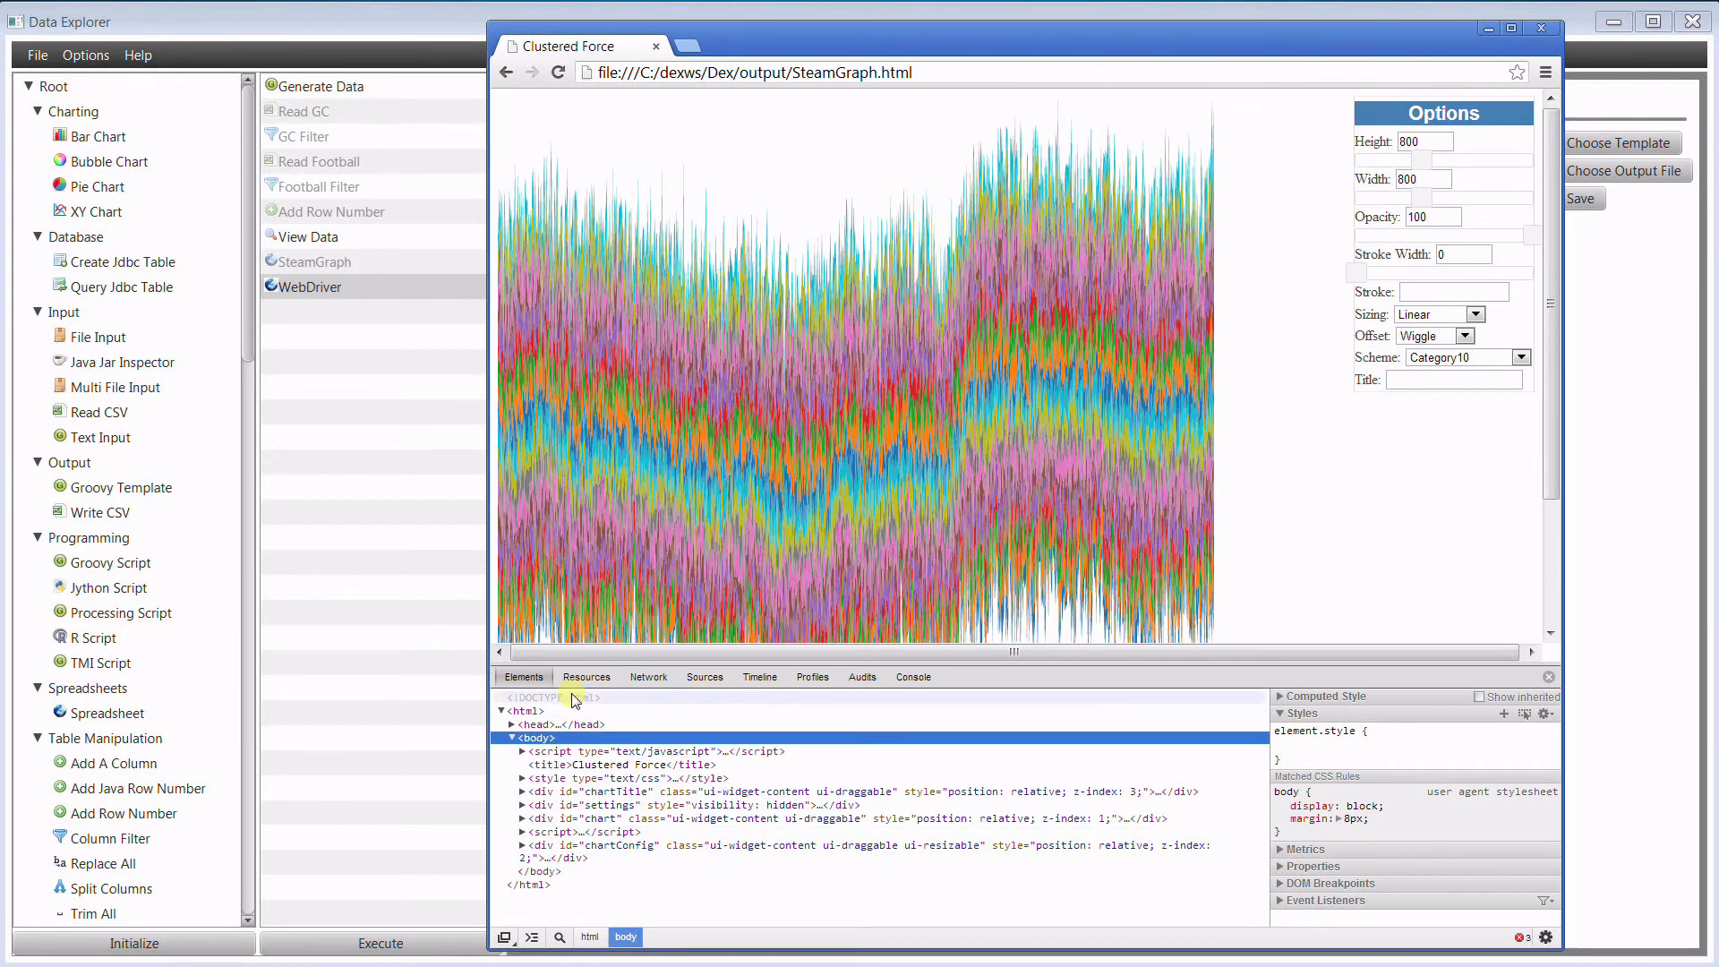
click(522, 819)
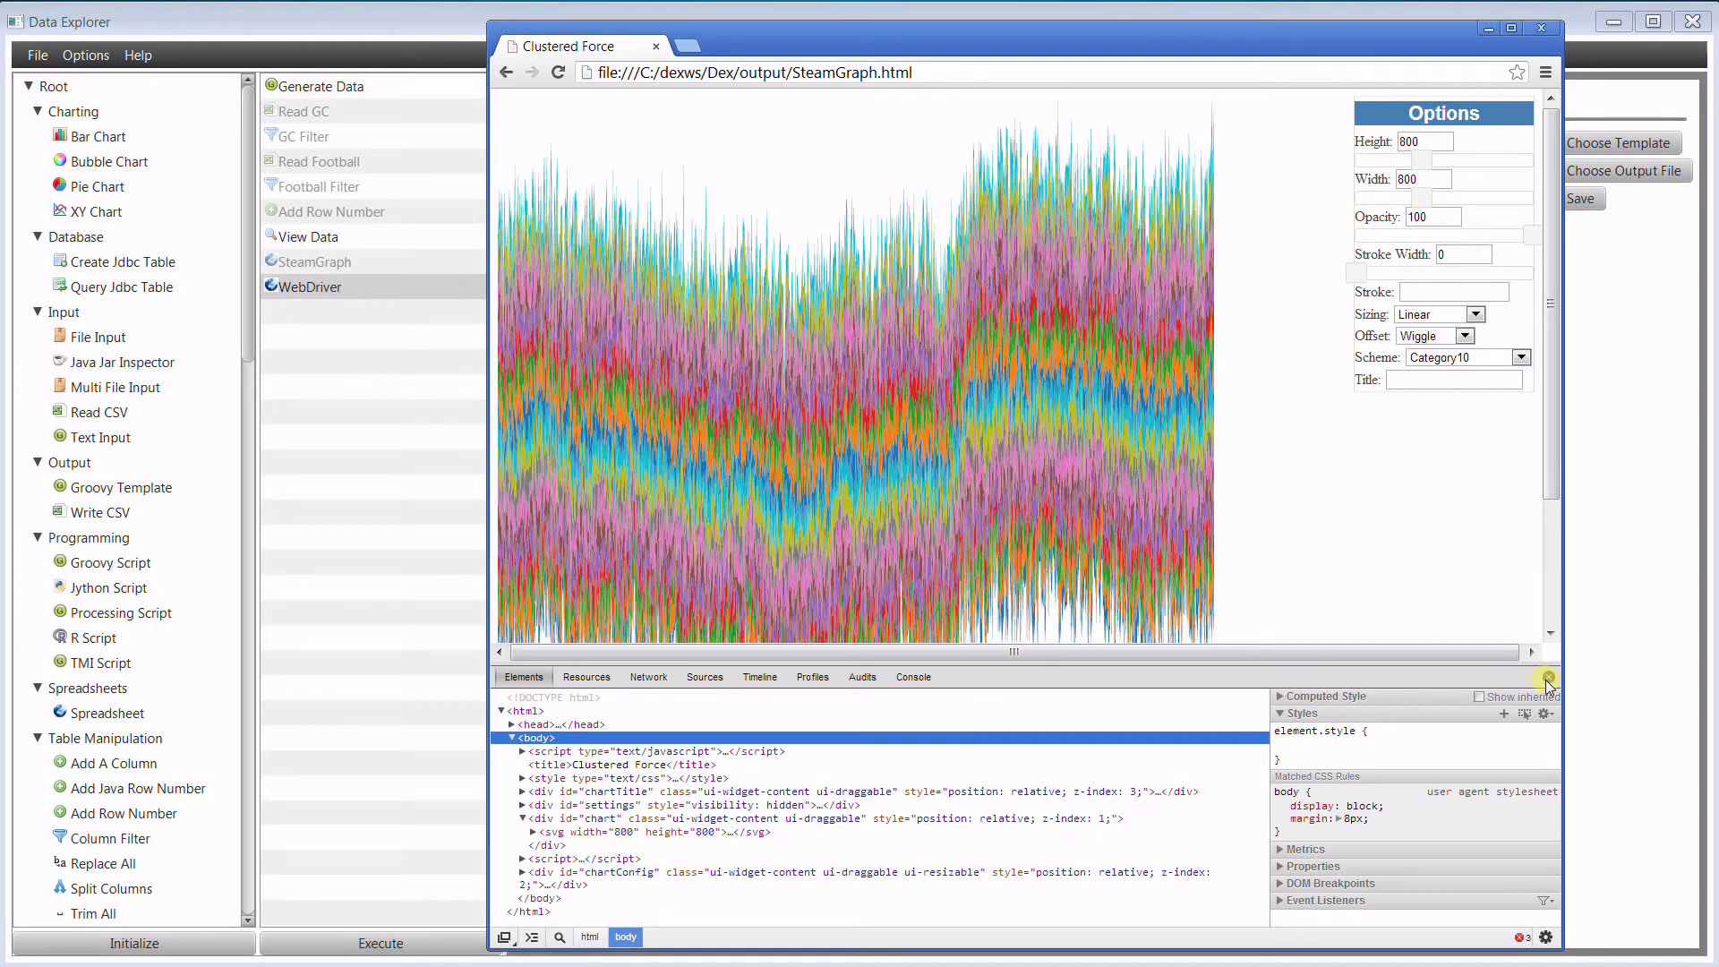
click(1548, 678)
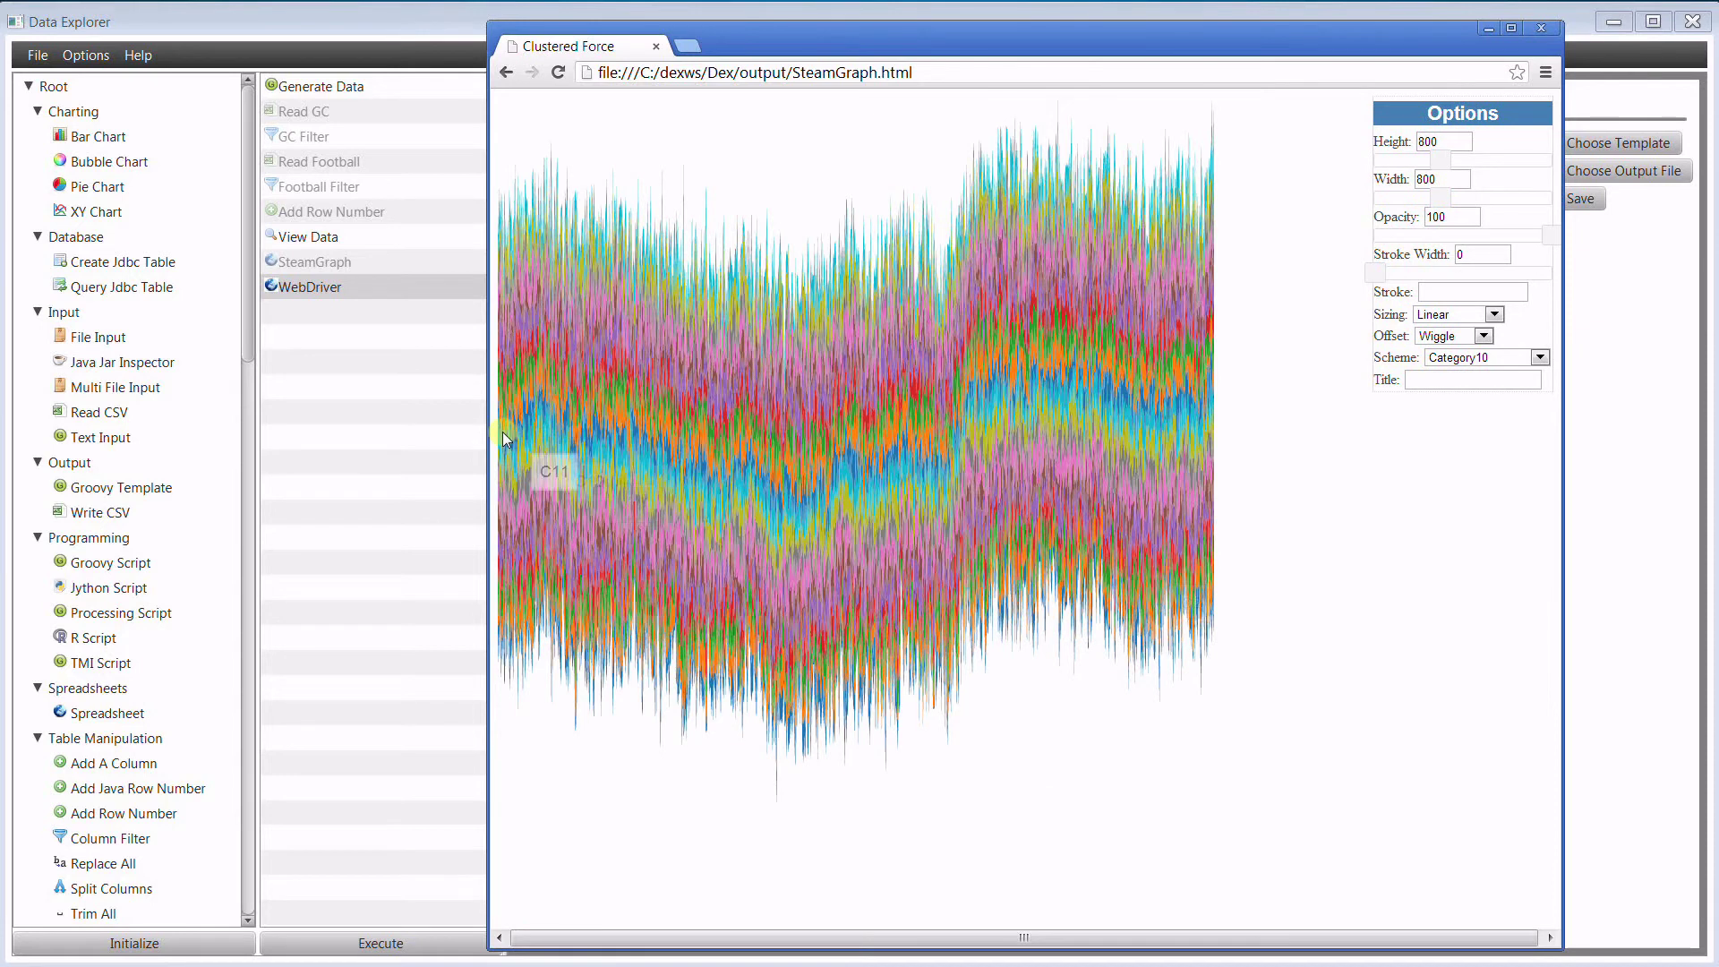
Widen the browser window slightly and set the graph's width to 936.
drag(488, 429, 466, 429)
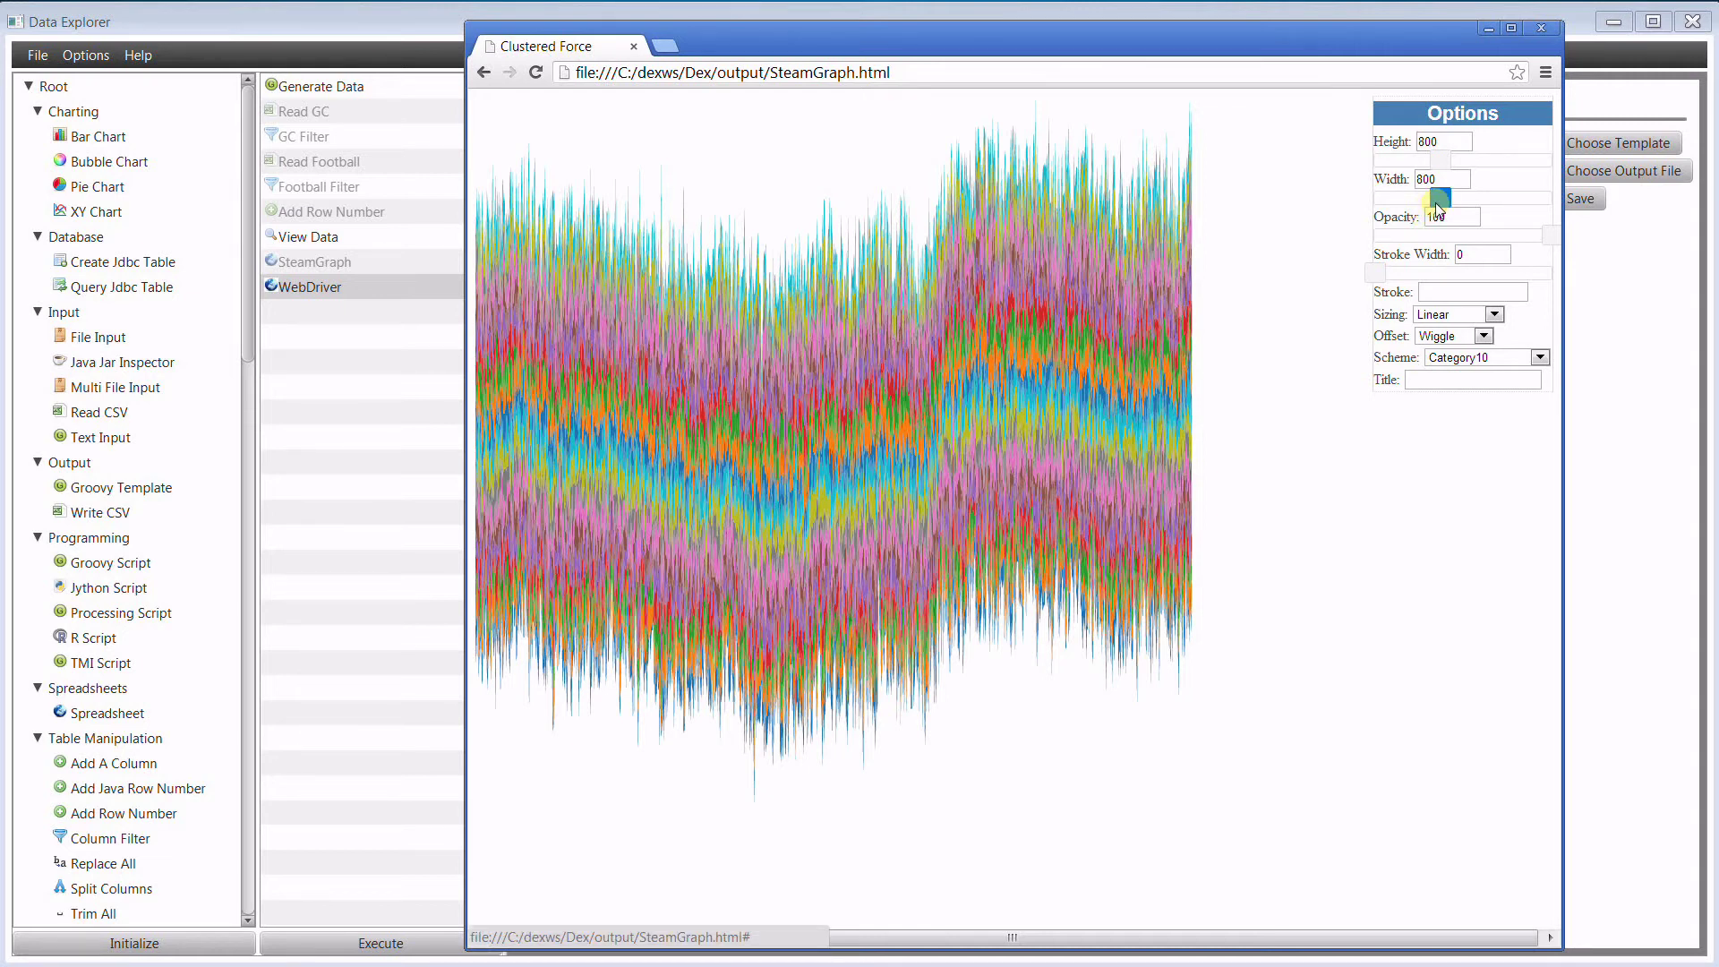
drag(1437, 208, 1453, 211)
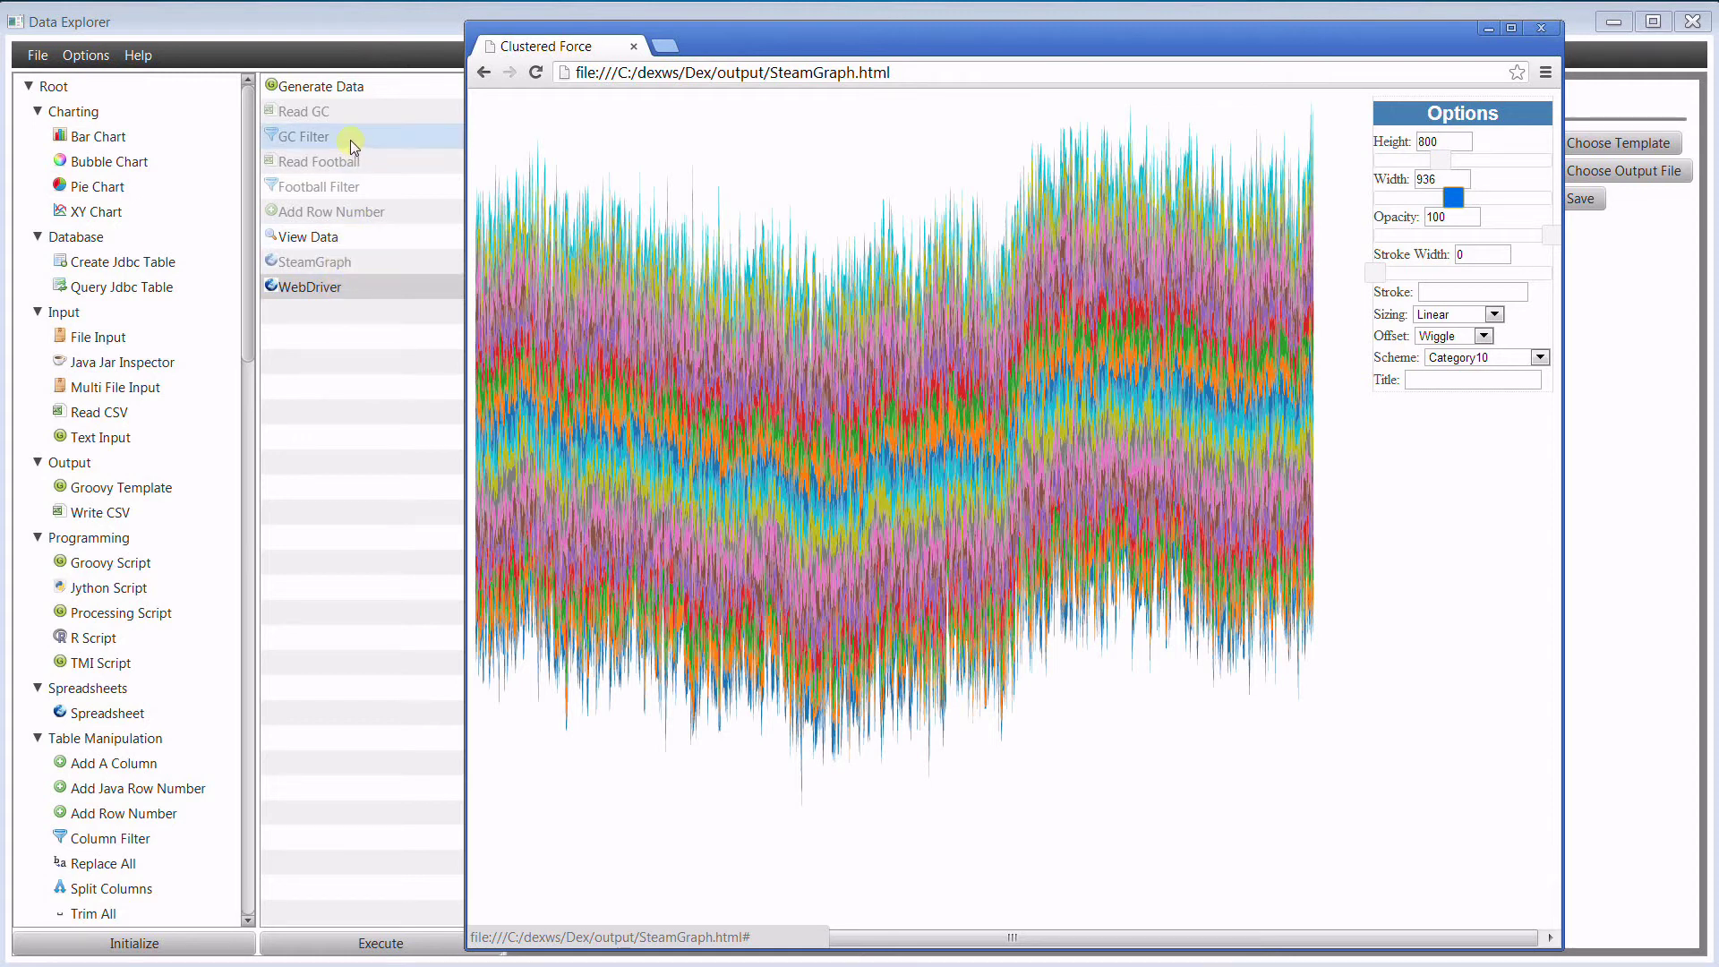
Disable the Generate Data task and enable the Read GC task in the workflow.
click(361, 90)
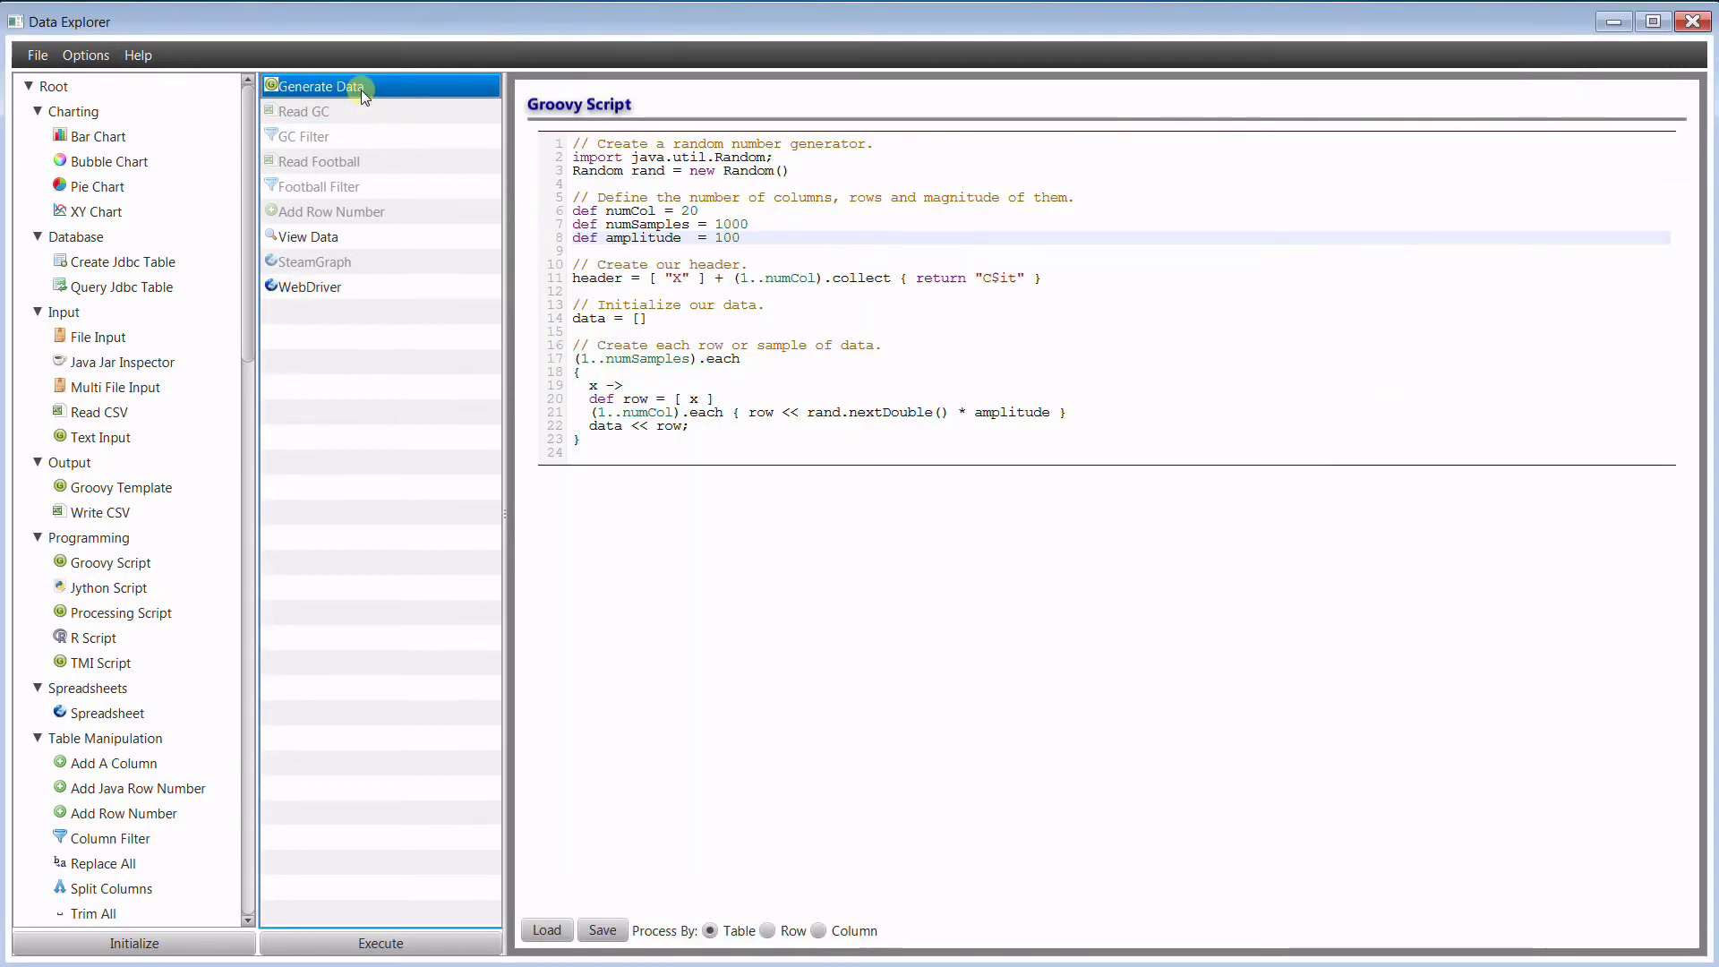
right_click(362, 89)
click(383, 104)
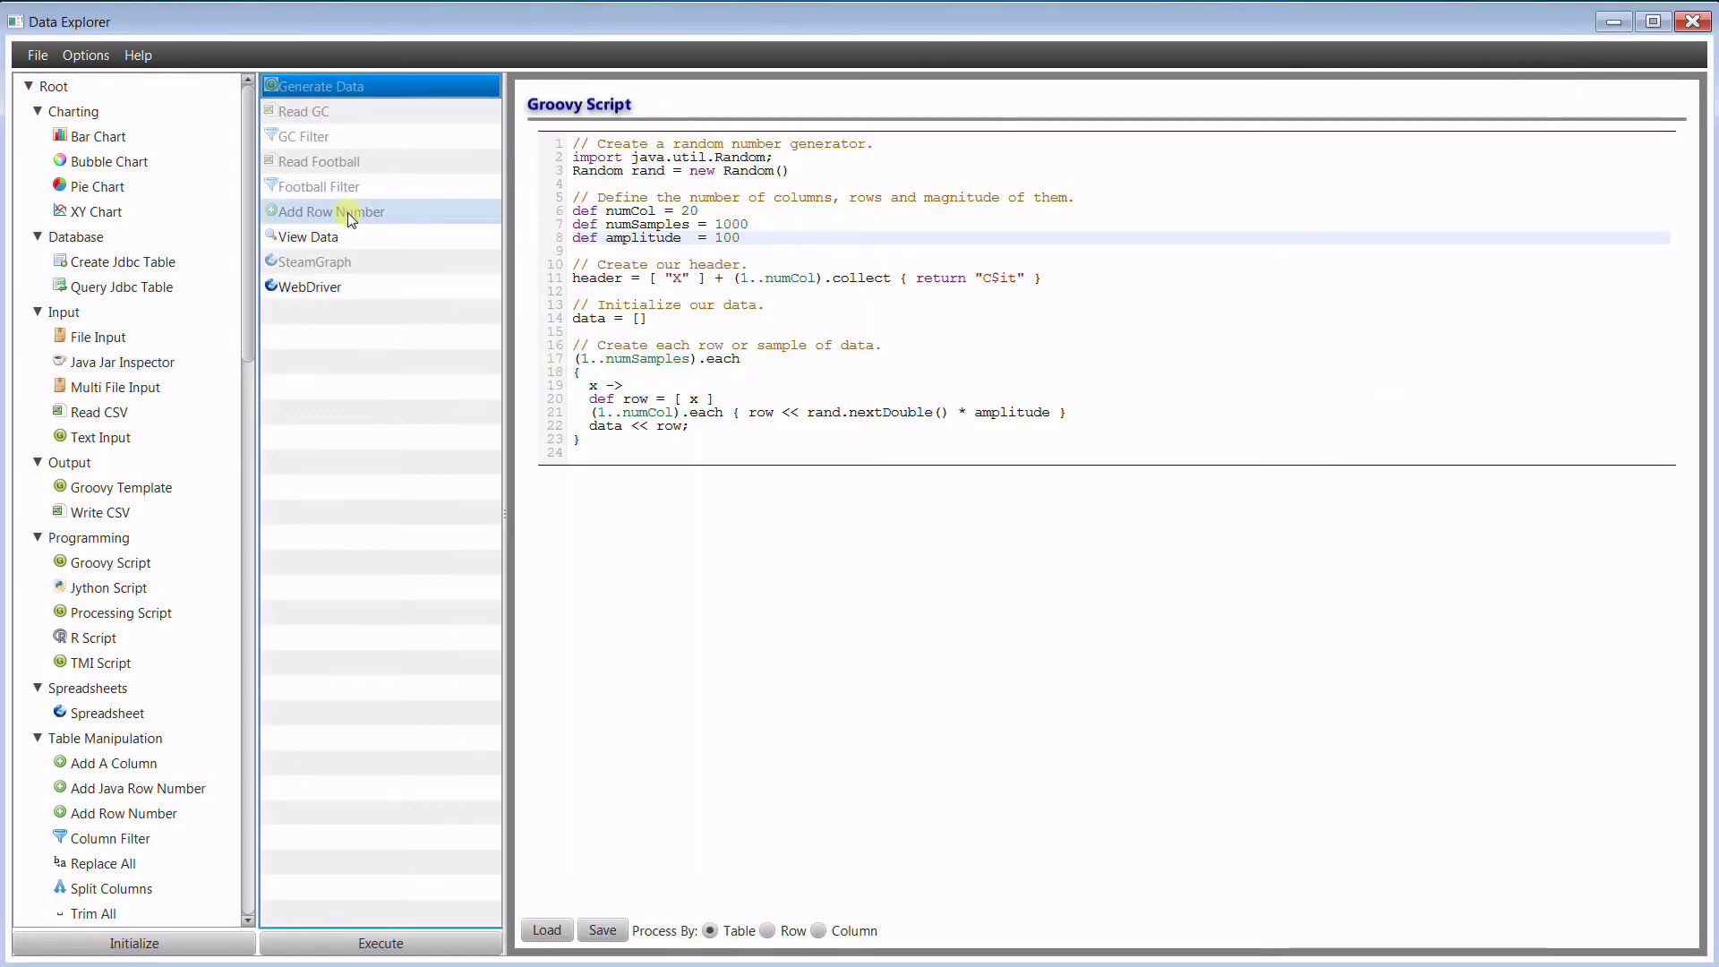
click(337, 137)
click(340, 110)
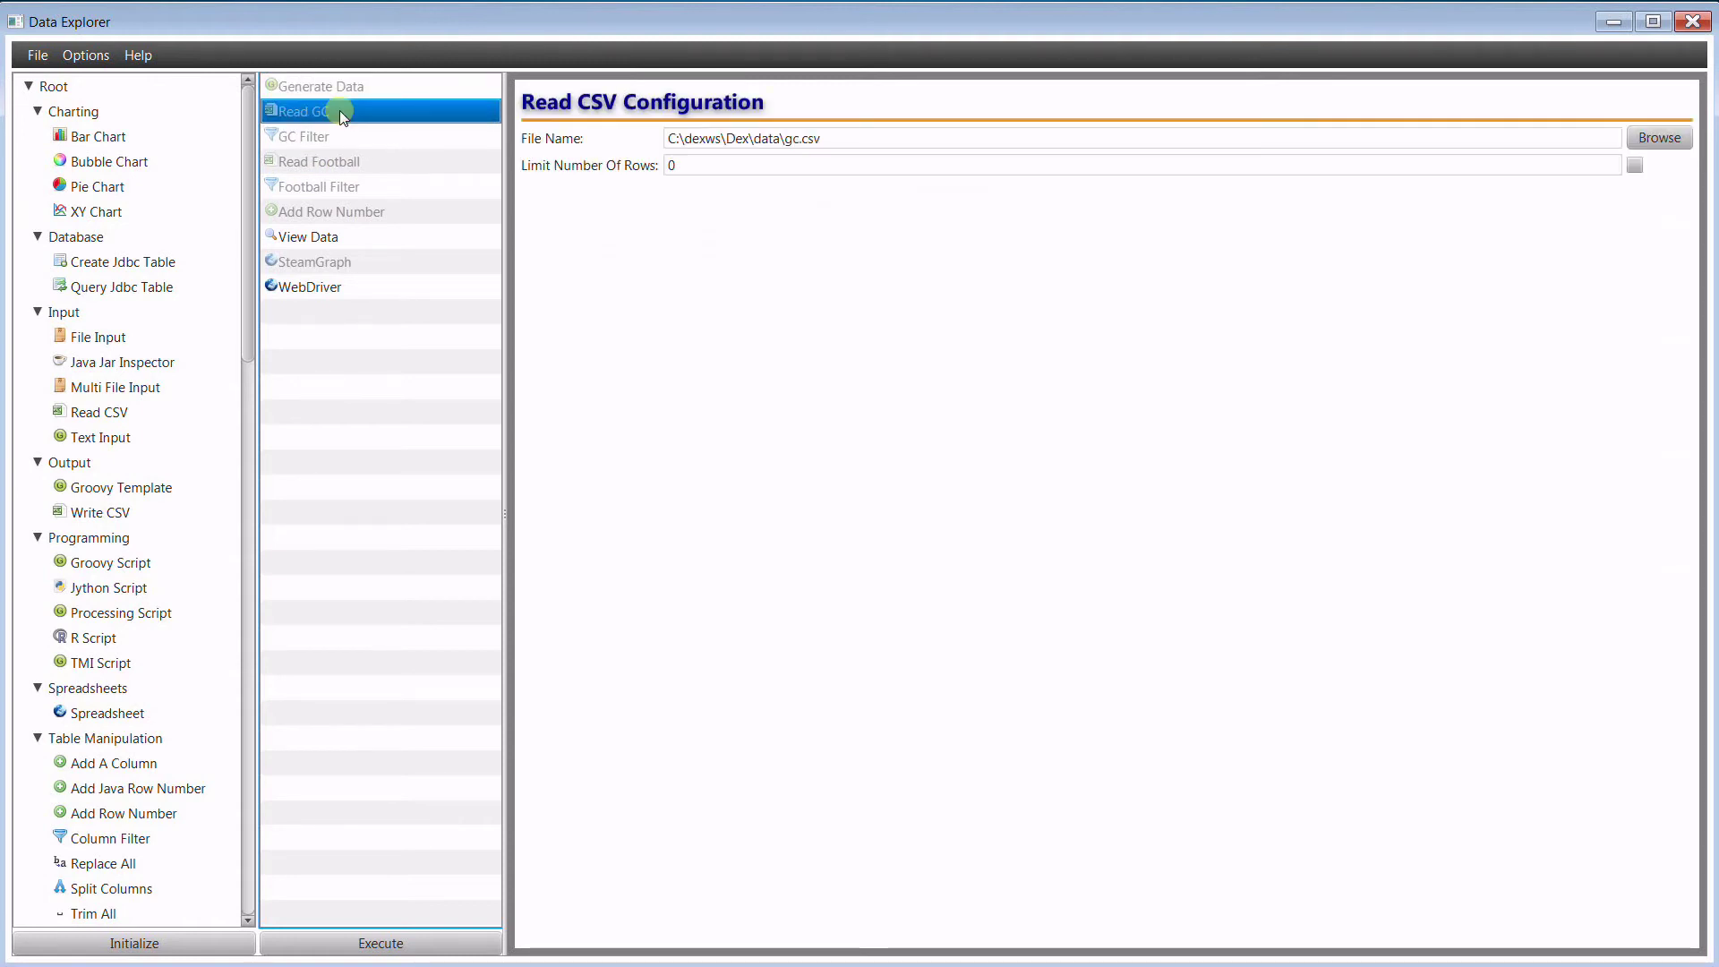
right_click(341, 111)
click(356, 148)
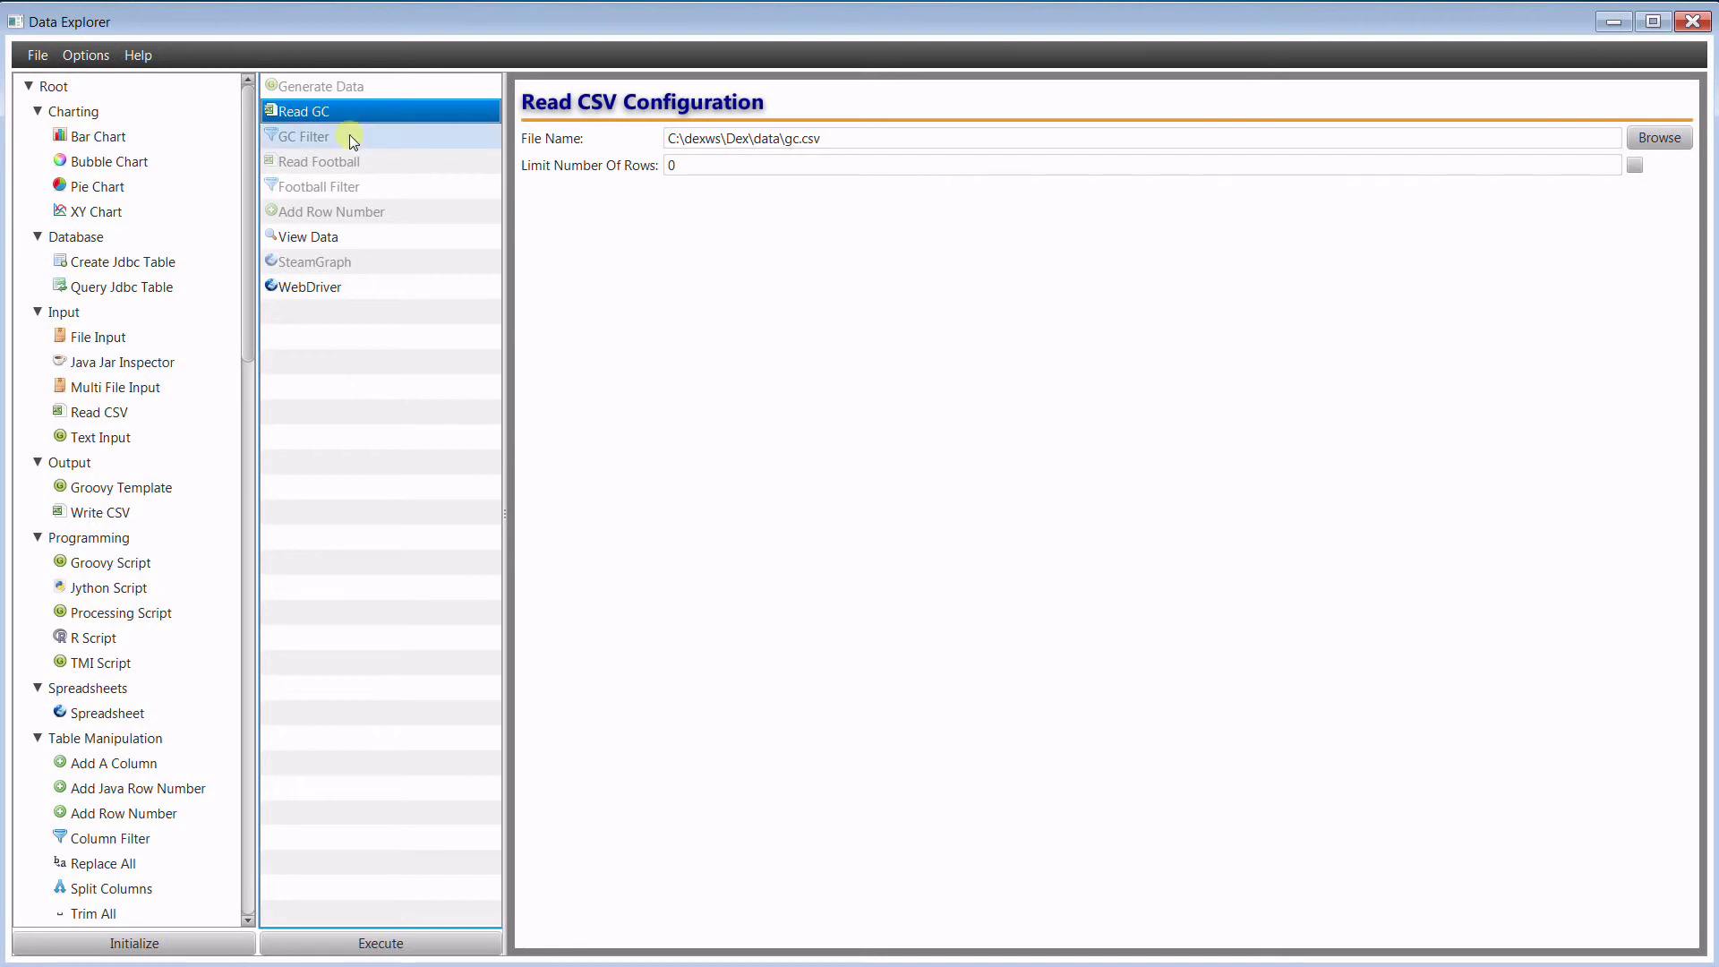
Execute the workflow to graph the gc.csv data in Chrome and examine the loaded rows in View Data.
click(351, 236)
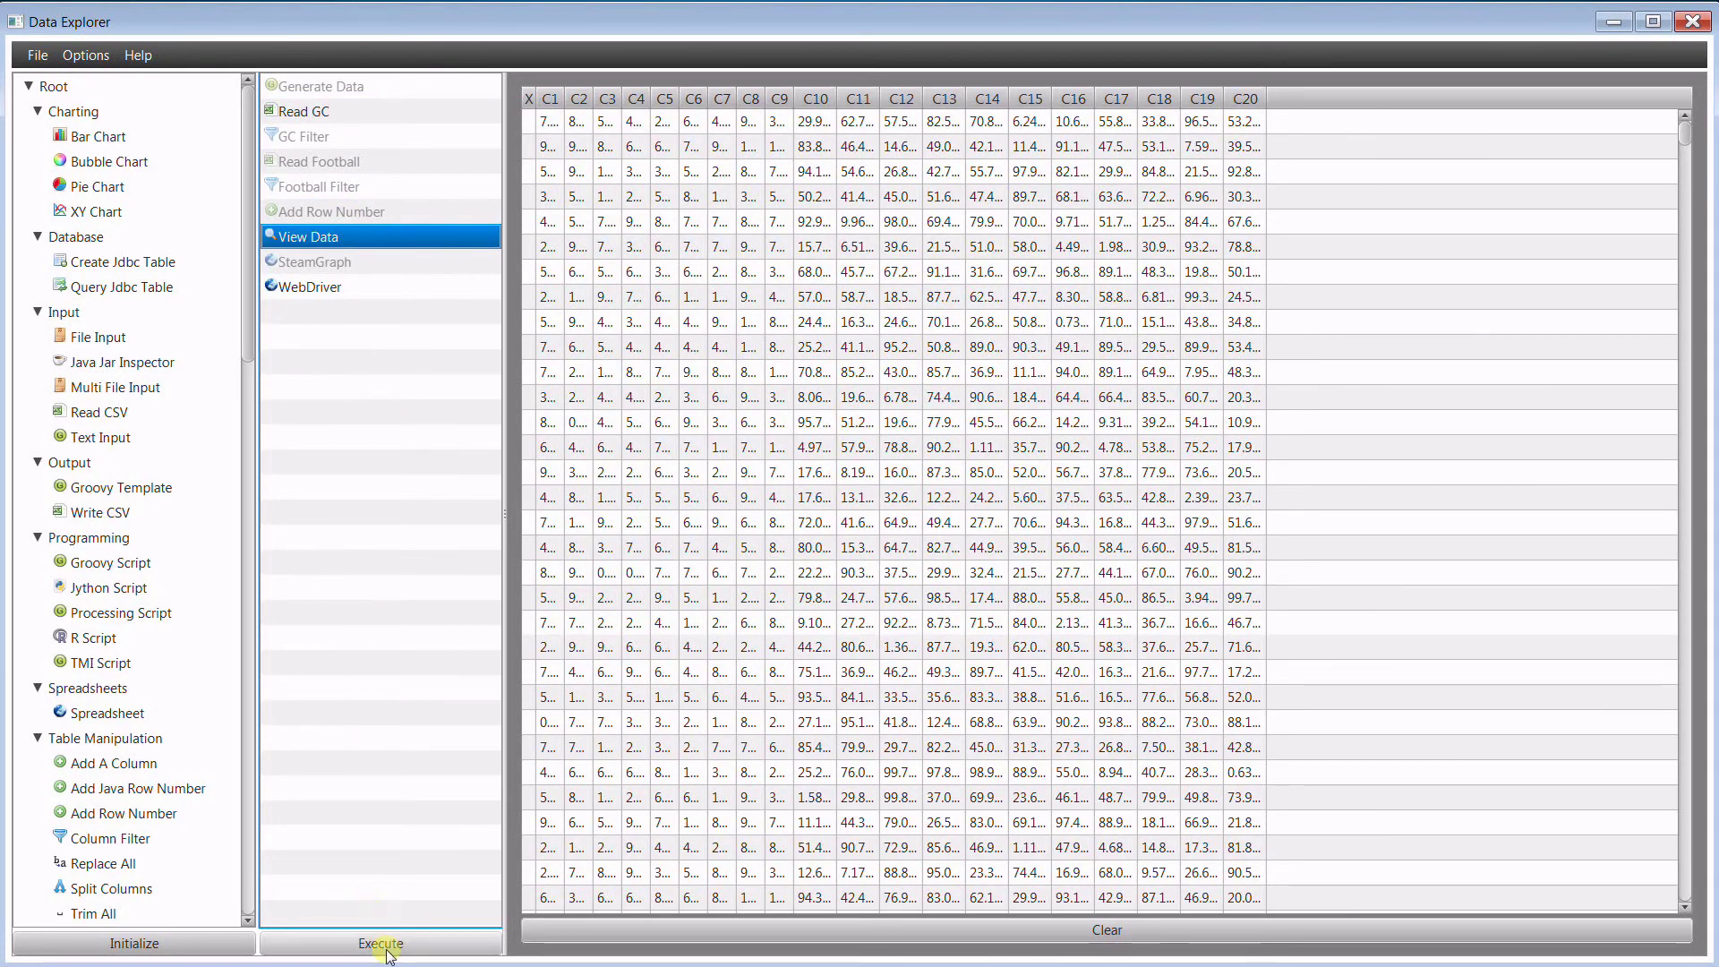
click(433, 944)
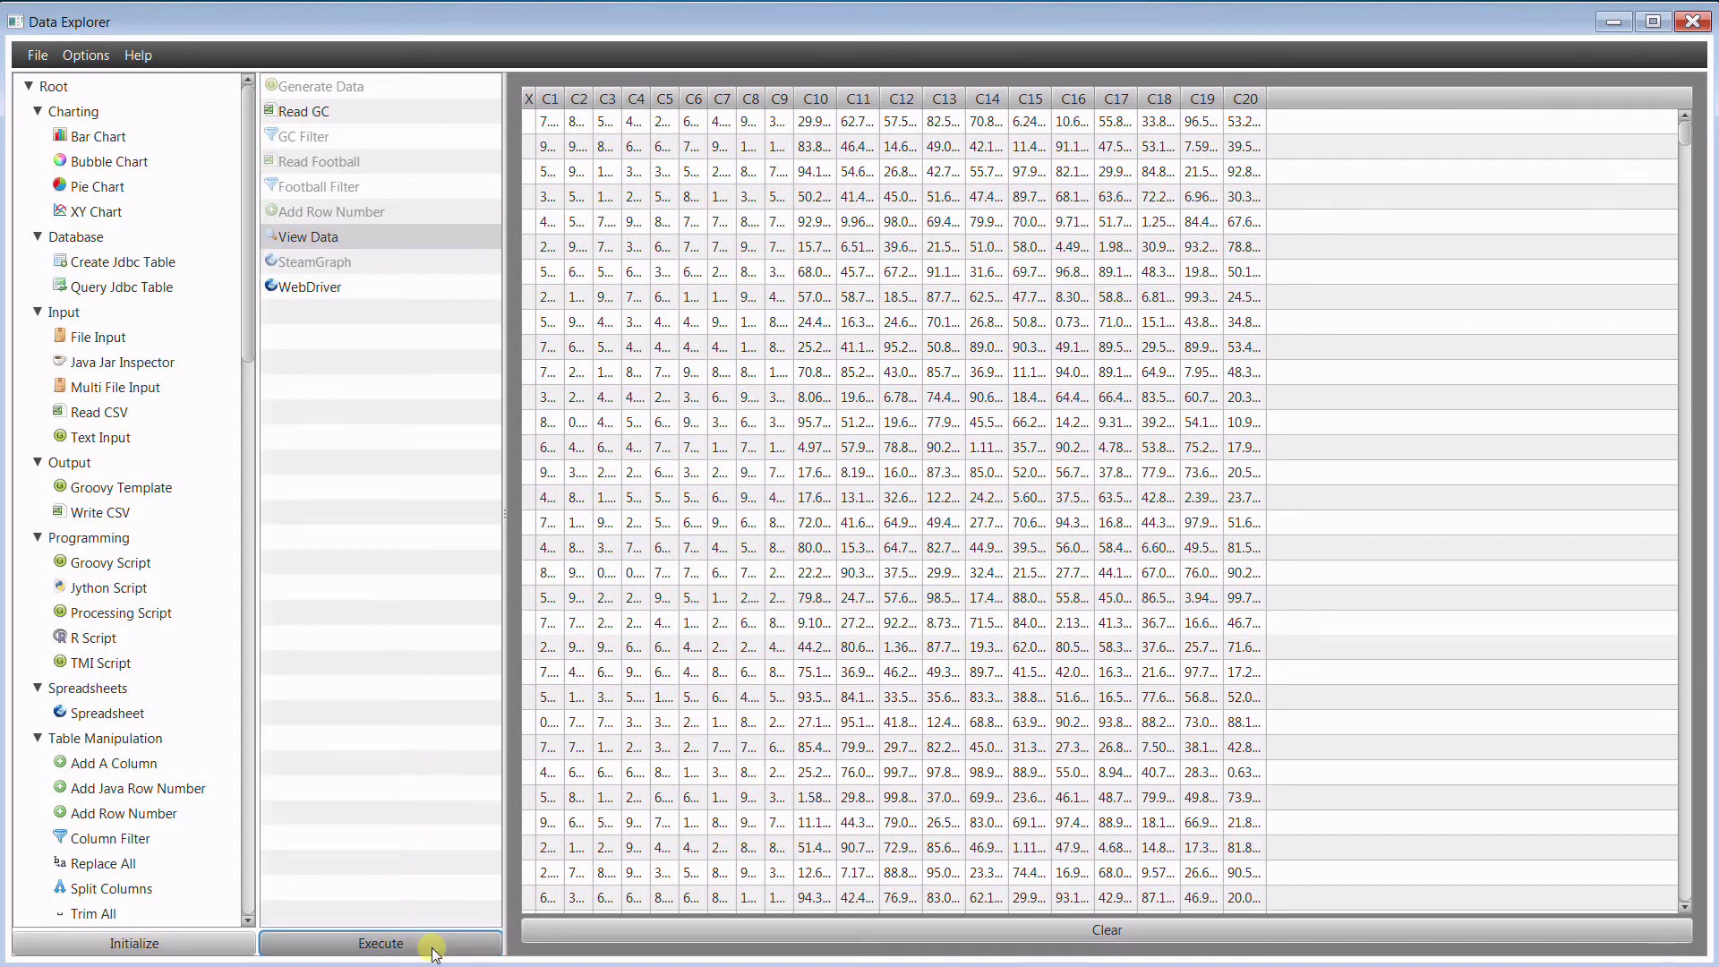
click(555, 450)
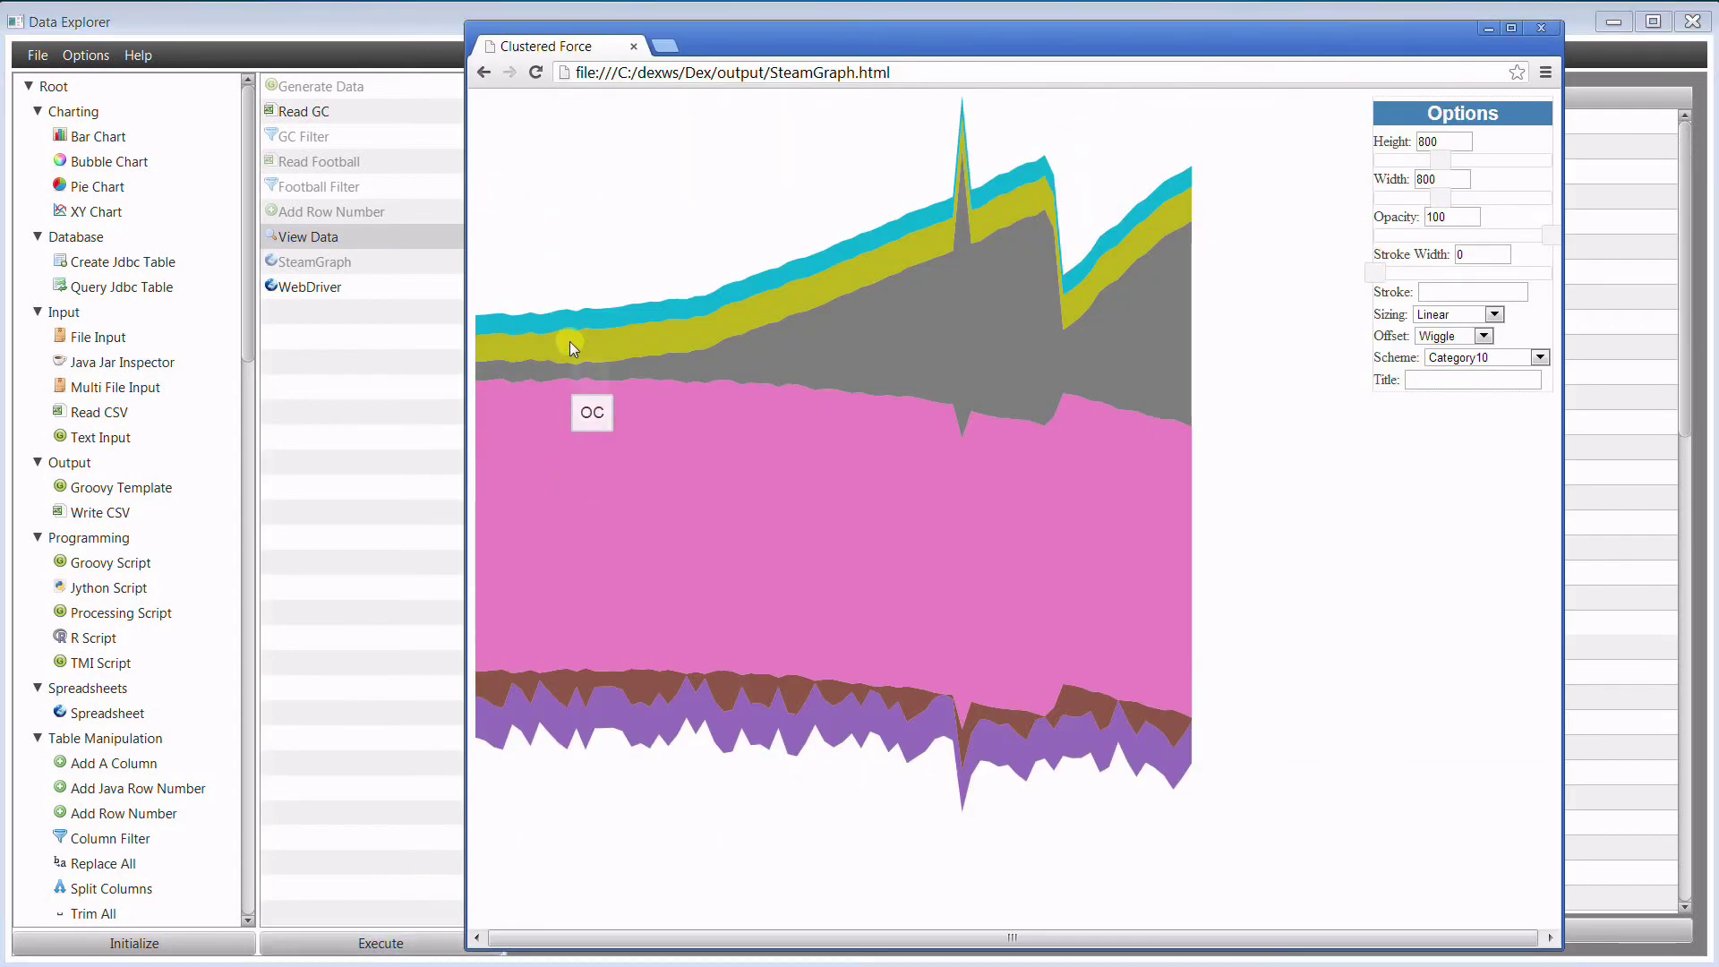
click(339, 238)
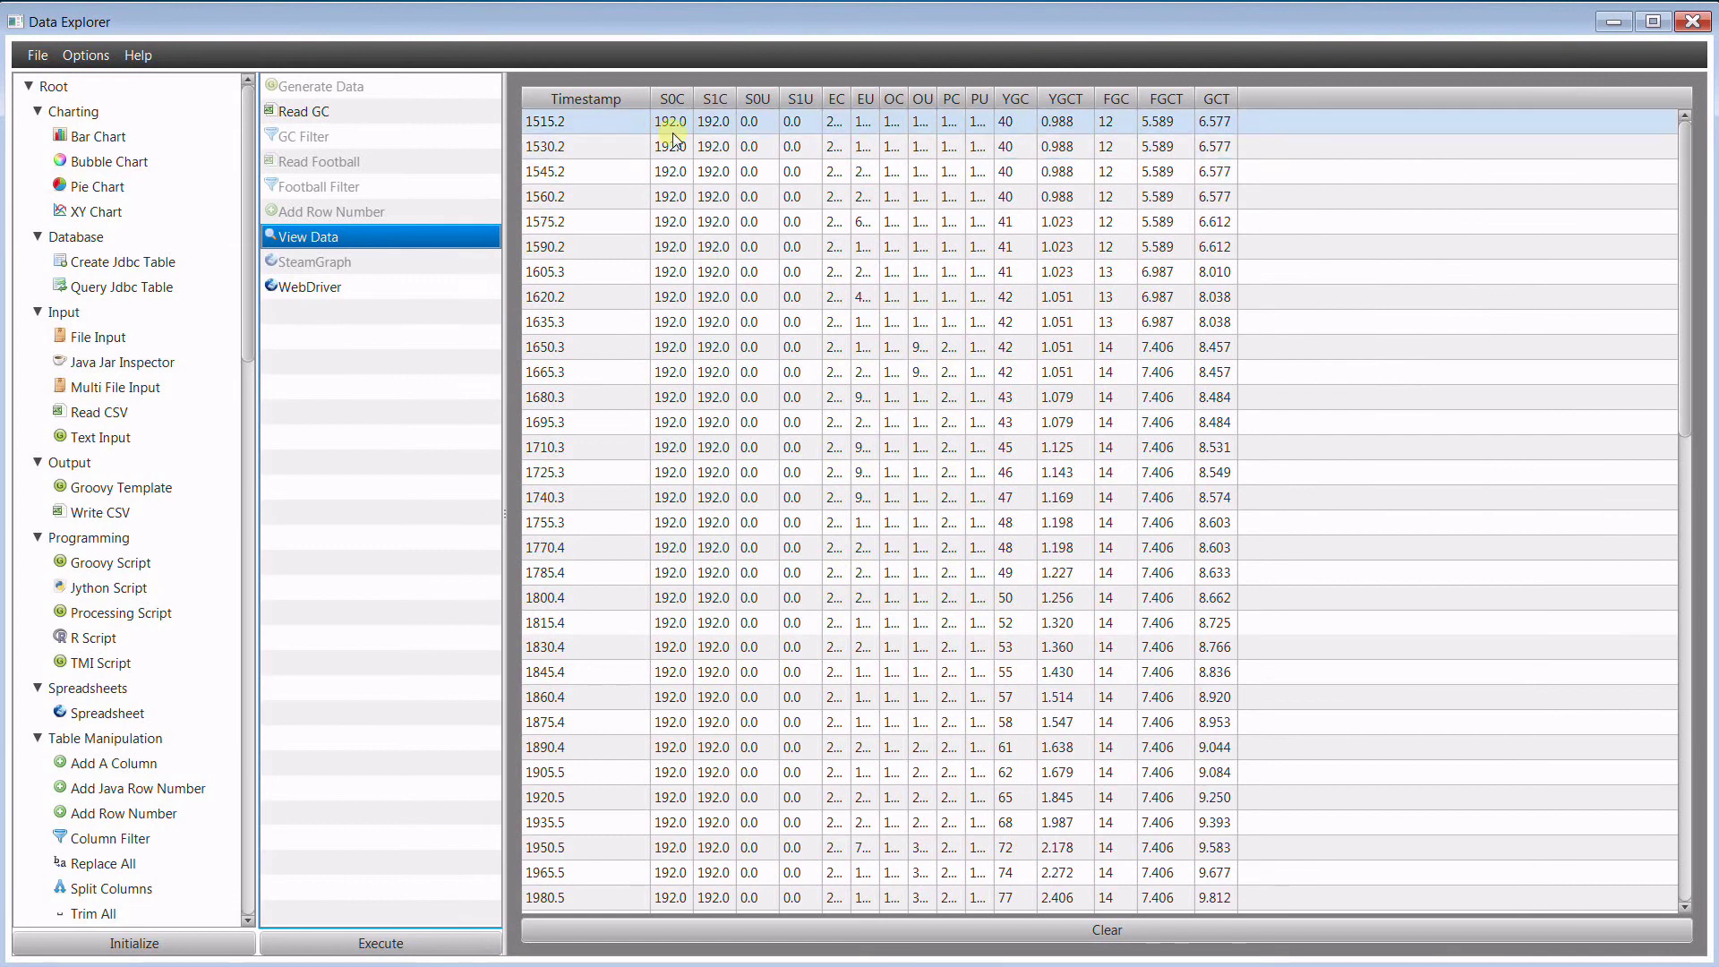
scroll(1657, 507, down, 9)
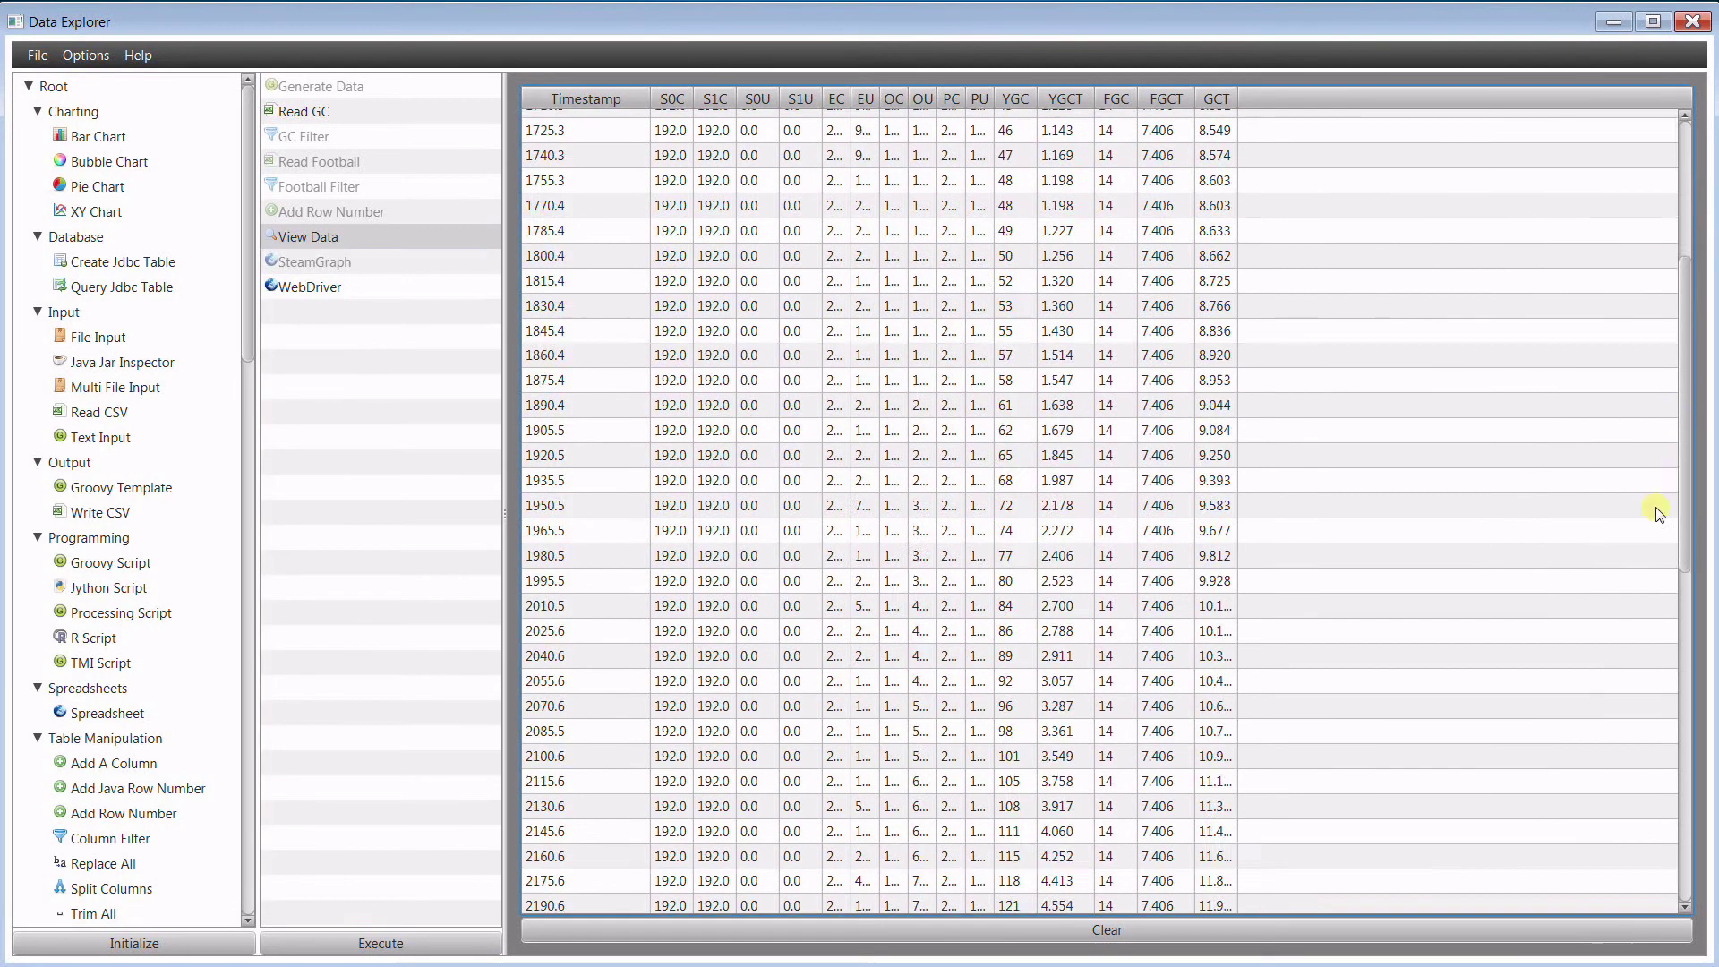
scroll(1657, 393, up, 6)
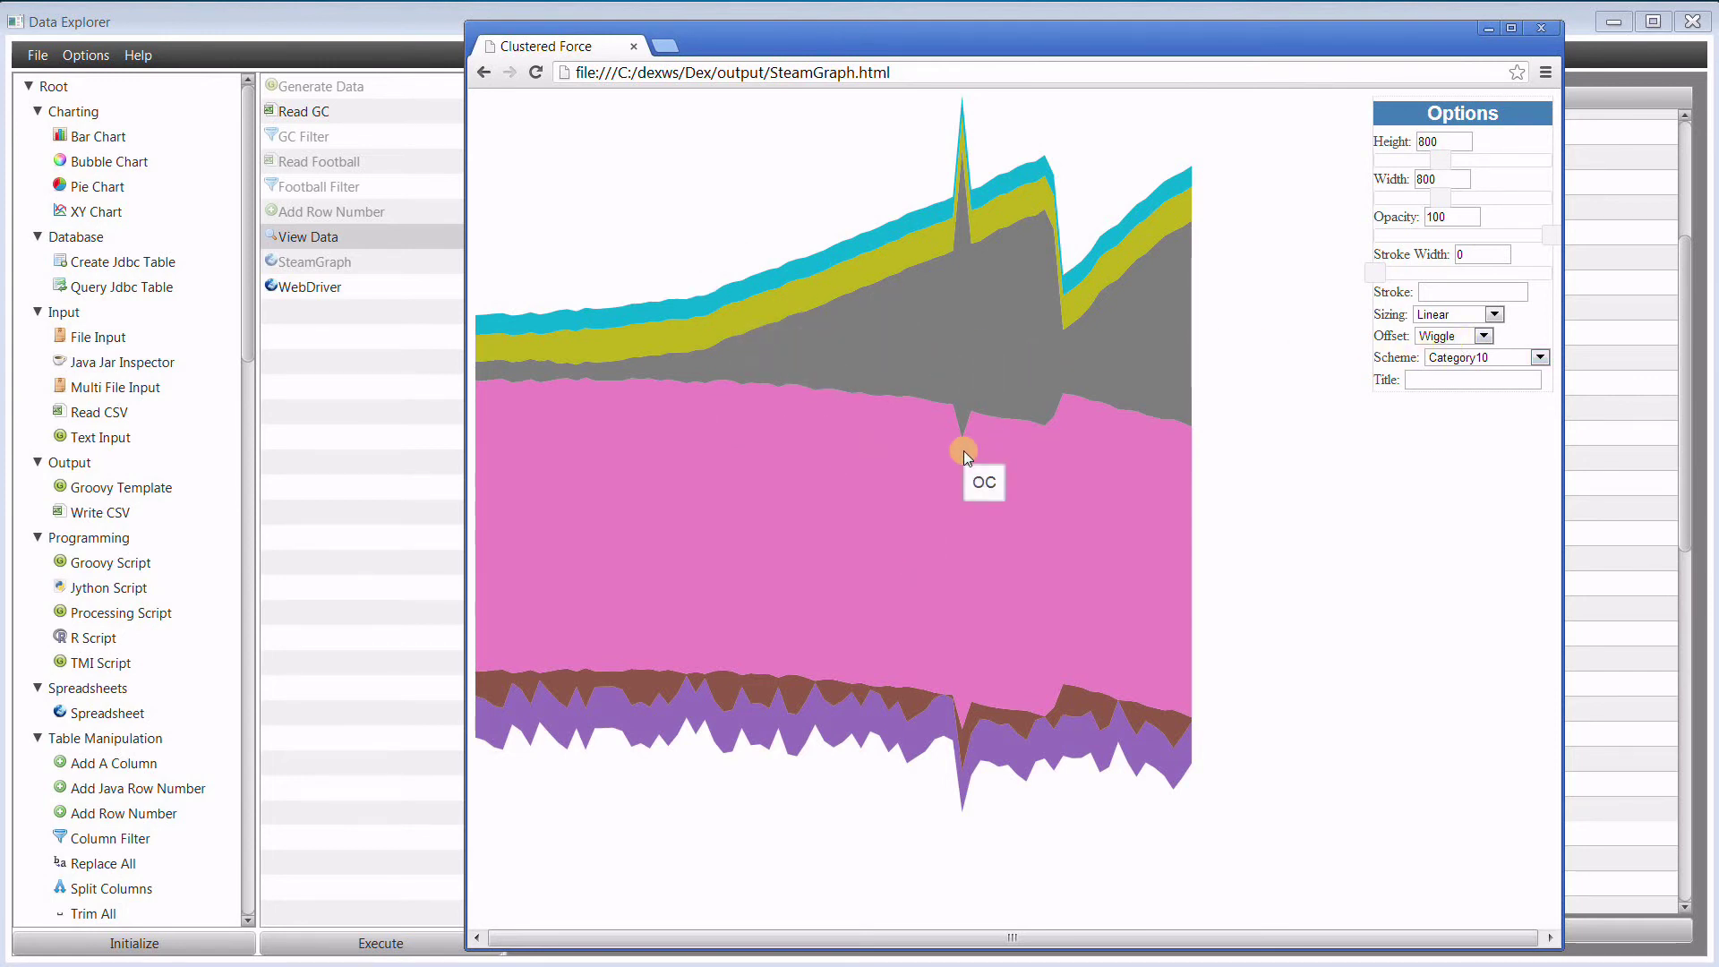
Enable the Read Football task and disable the Read GC task in Data Explorer's workflow.
click(333, 169)
right_click(332, 167)
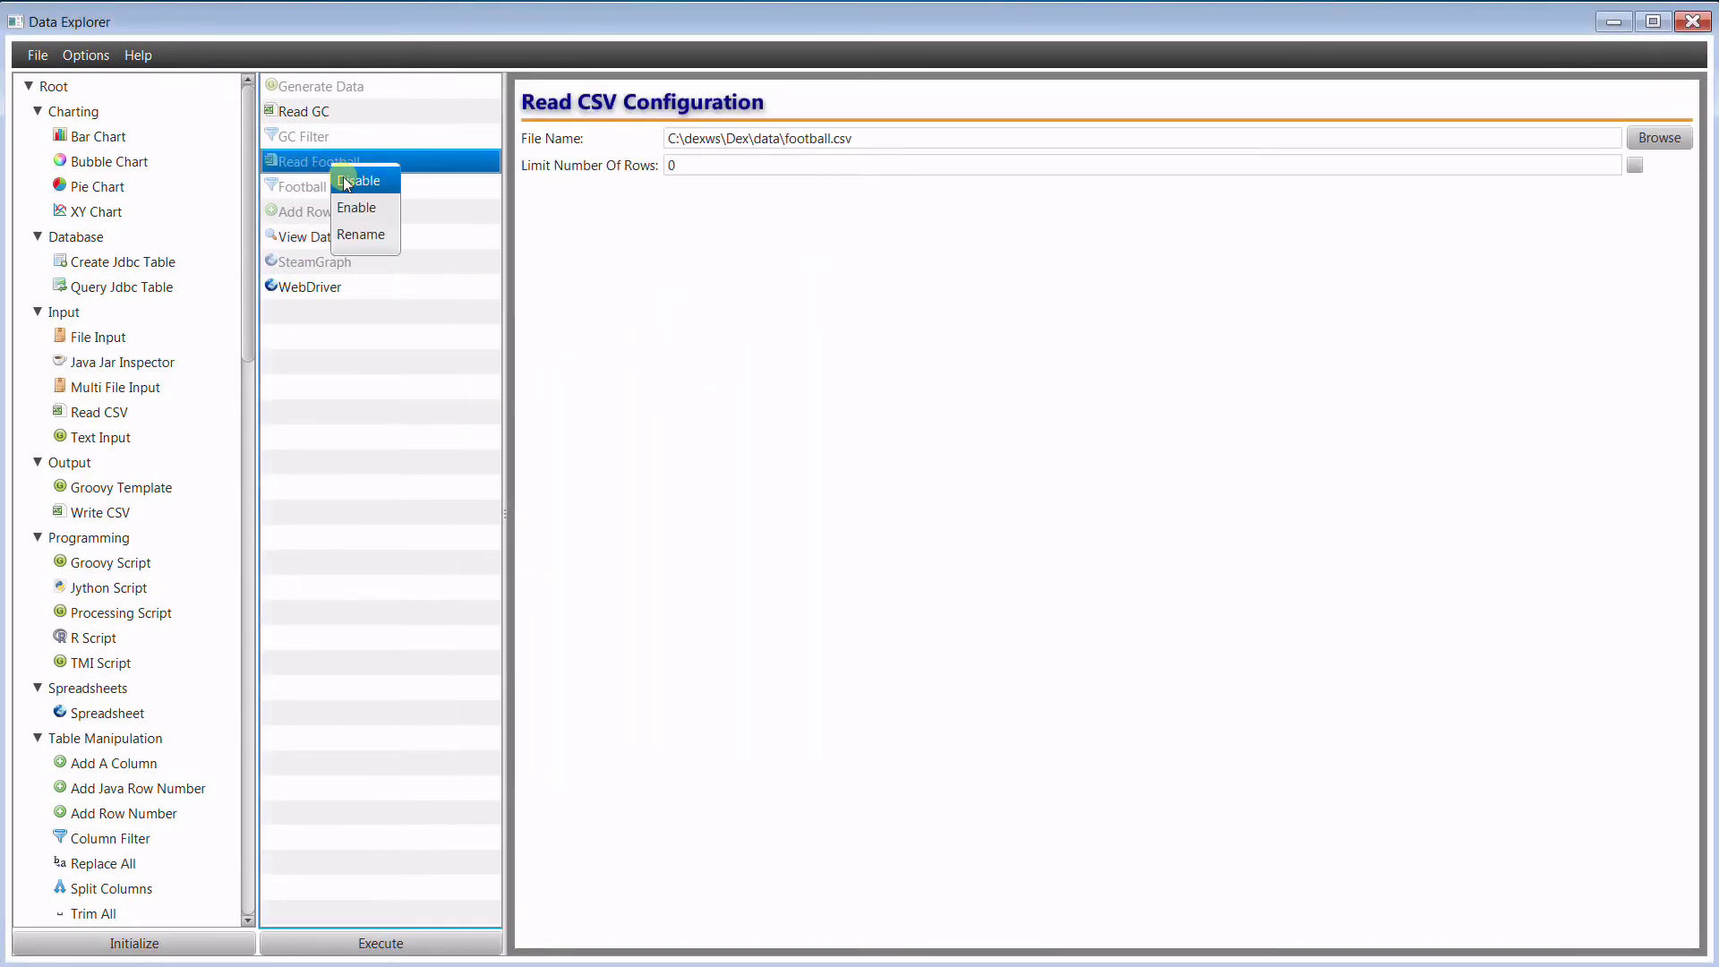
click(356, 208)
click(327, 111)
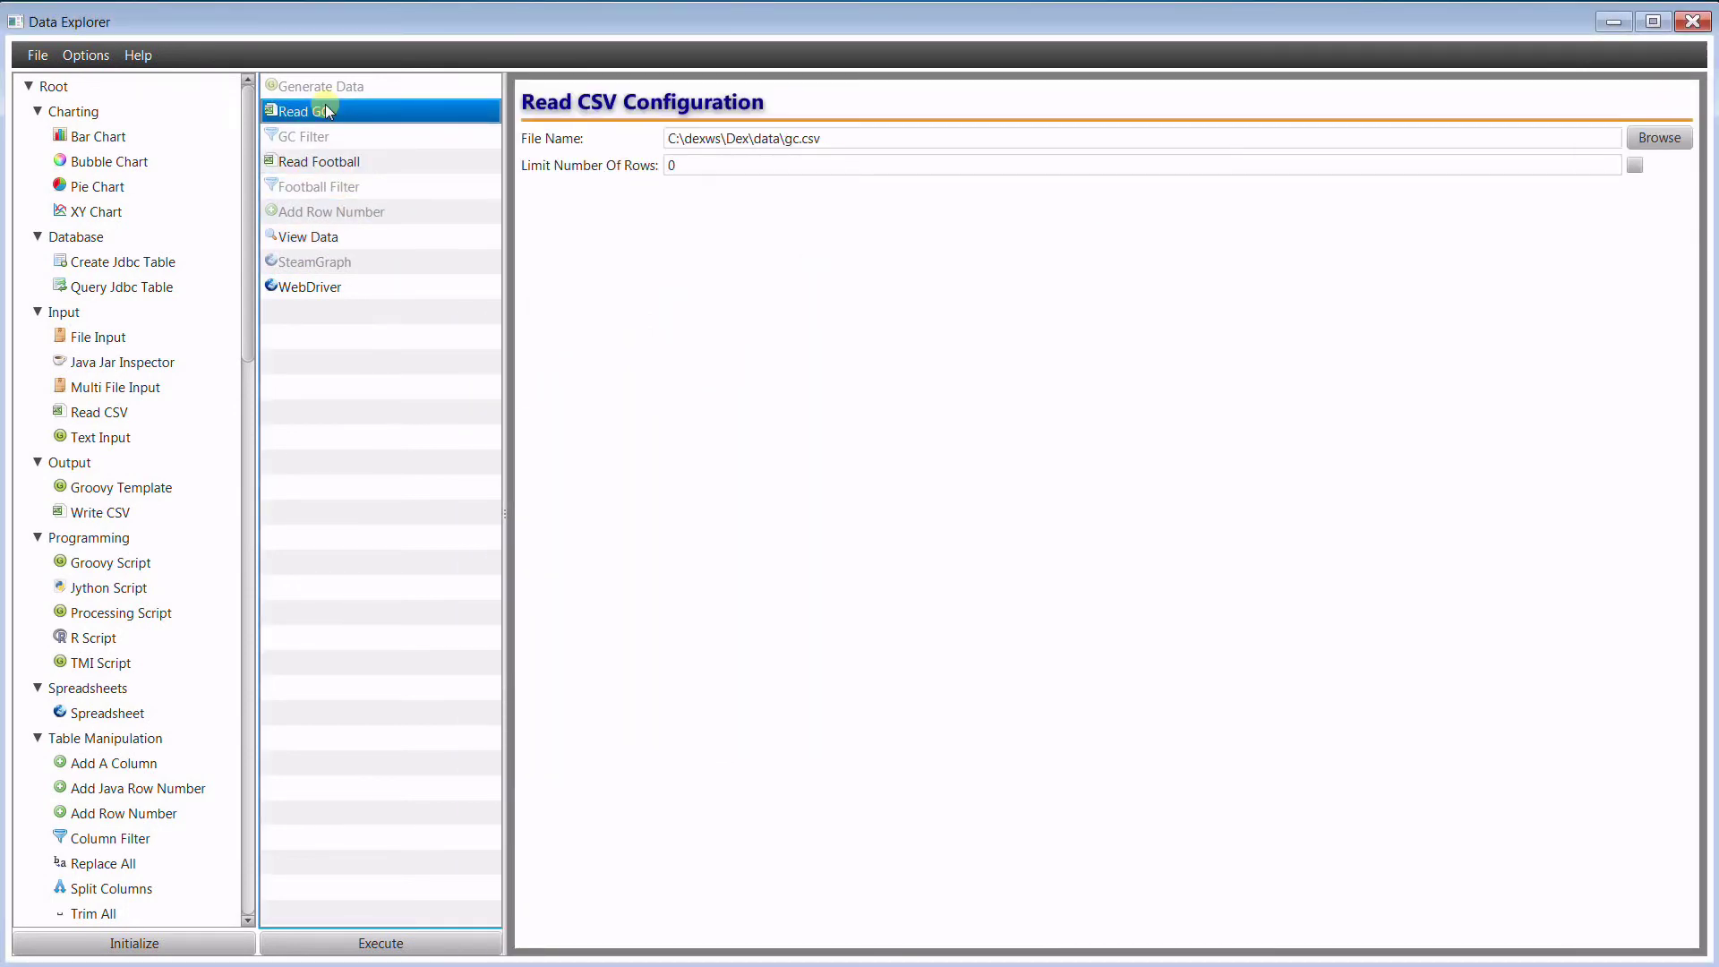
right_click(328, 111)
click(340, 124)
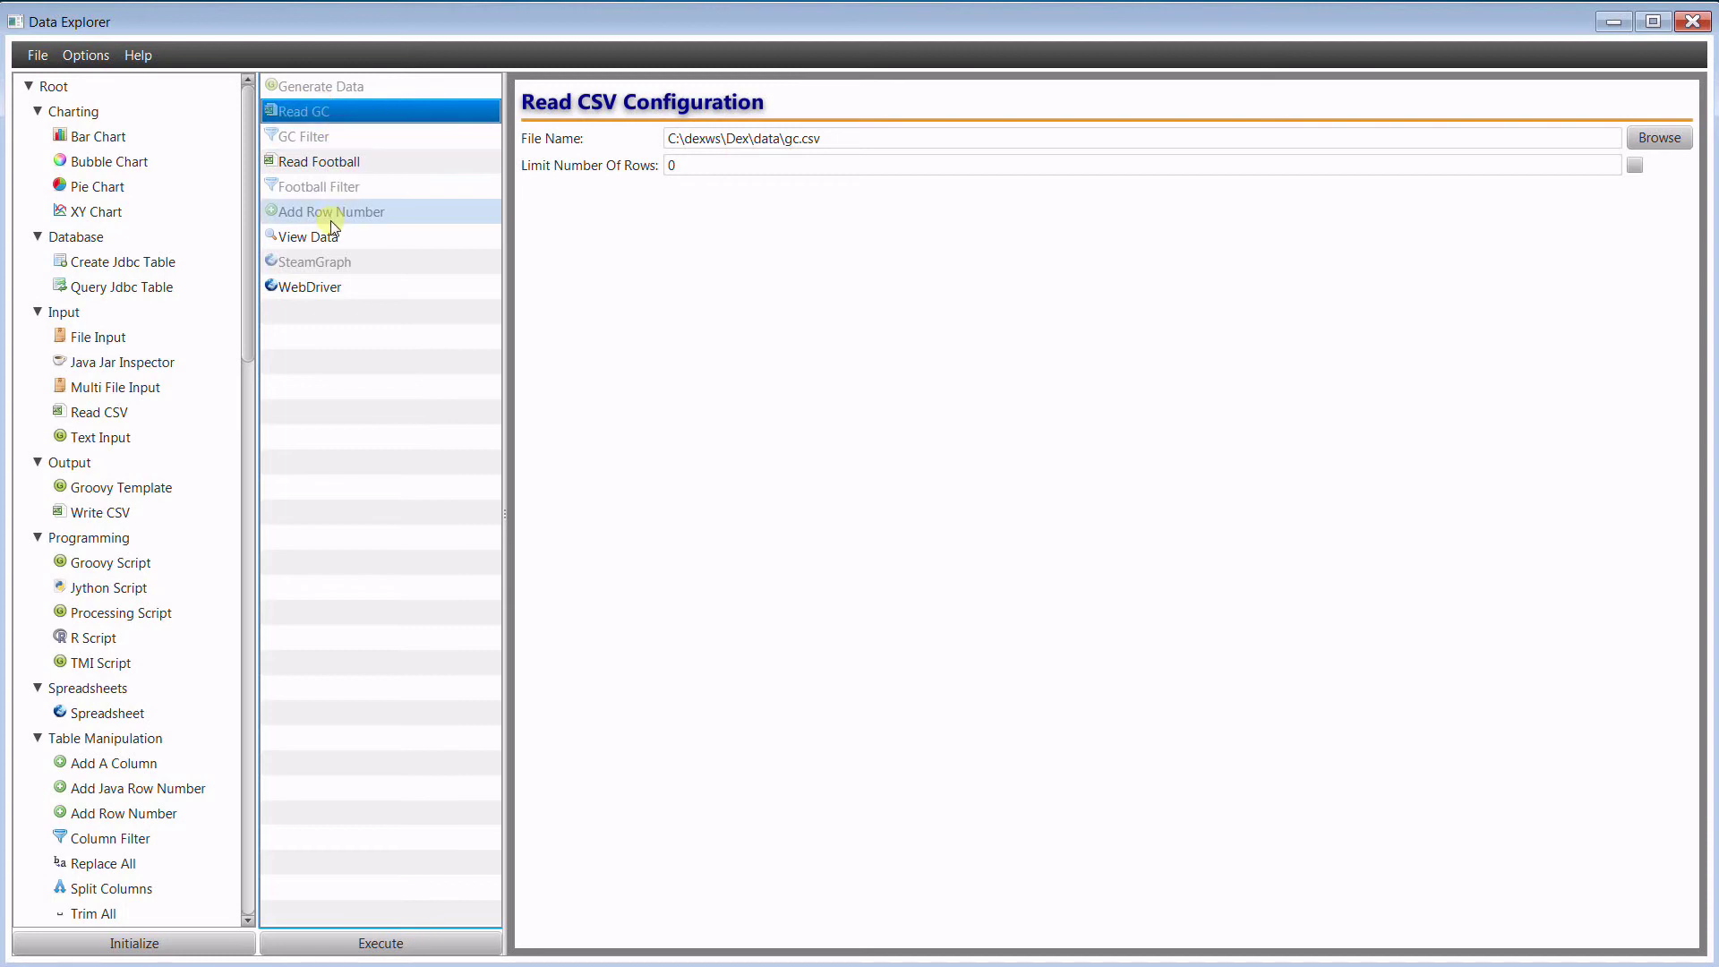
Enable the Add Row Number task in the workflow.
click(335, 215)
right_click(335, 216)
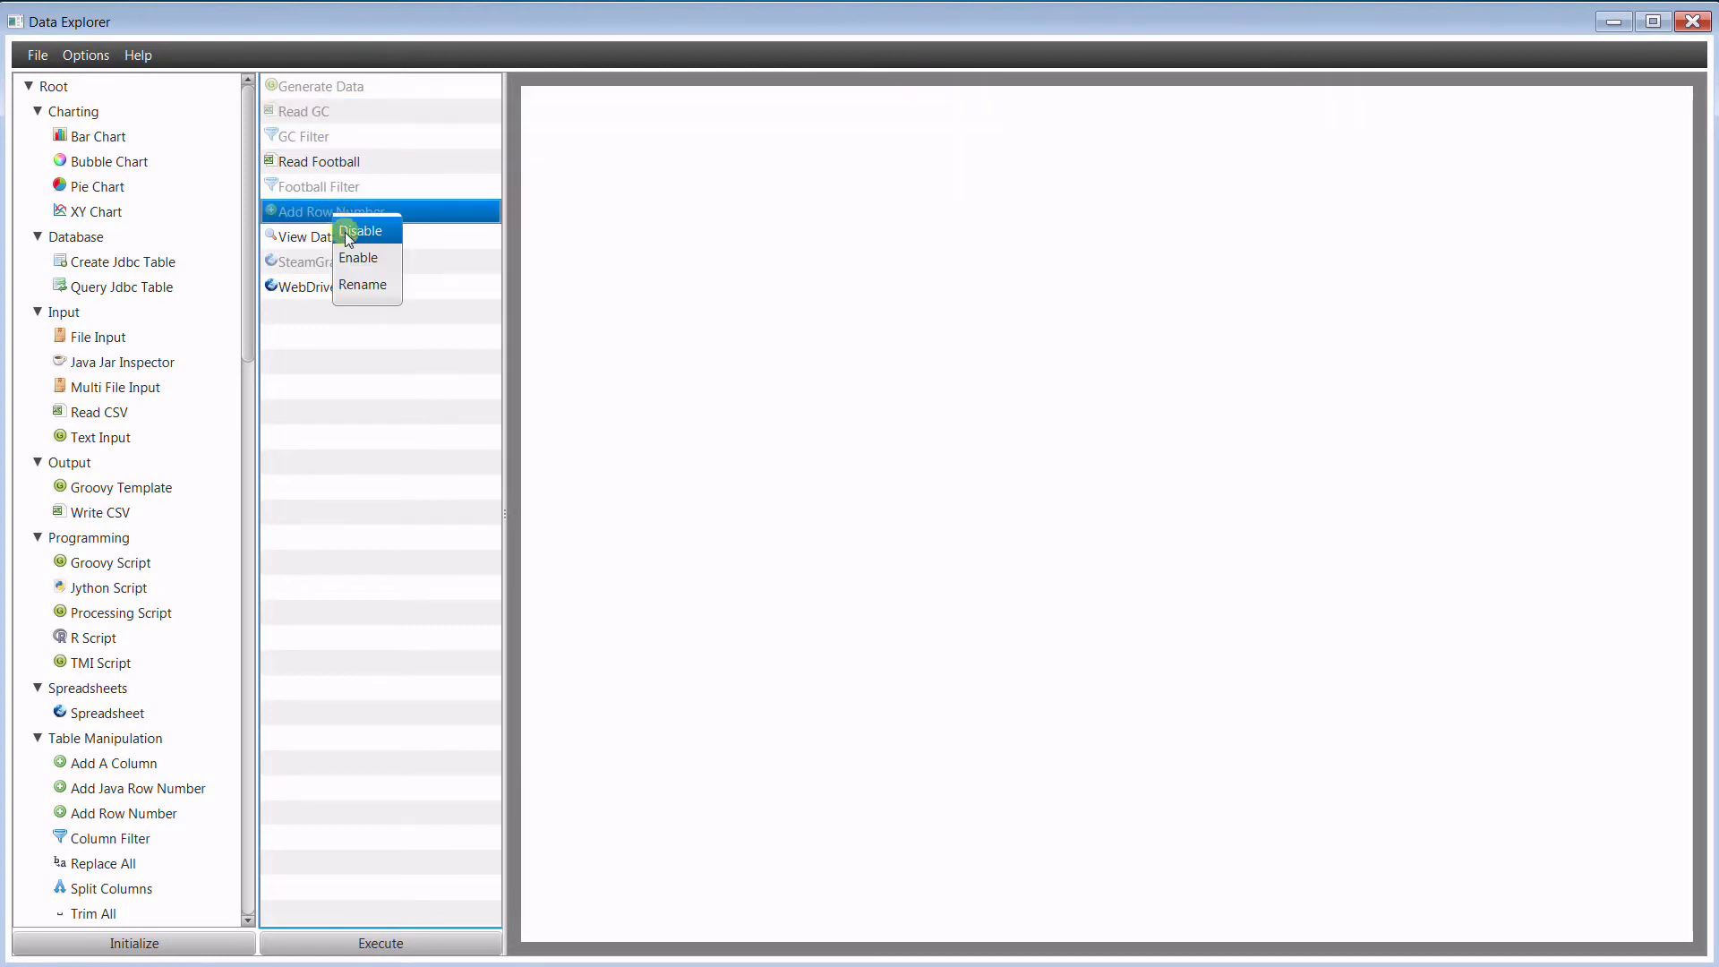
click(354, 258)
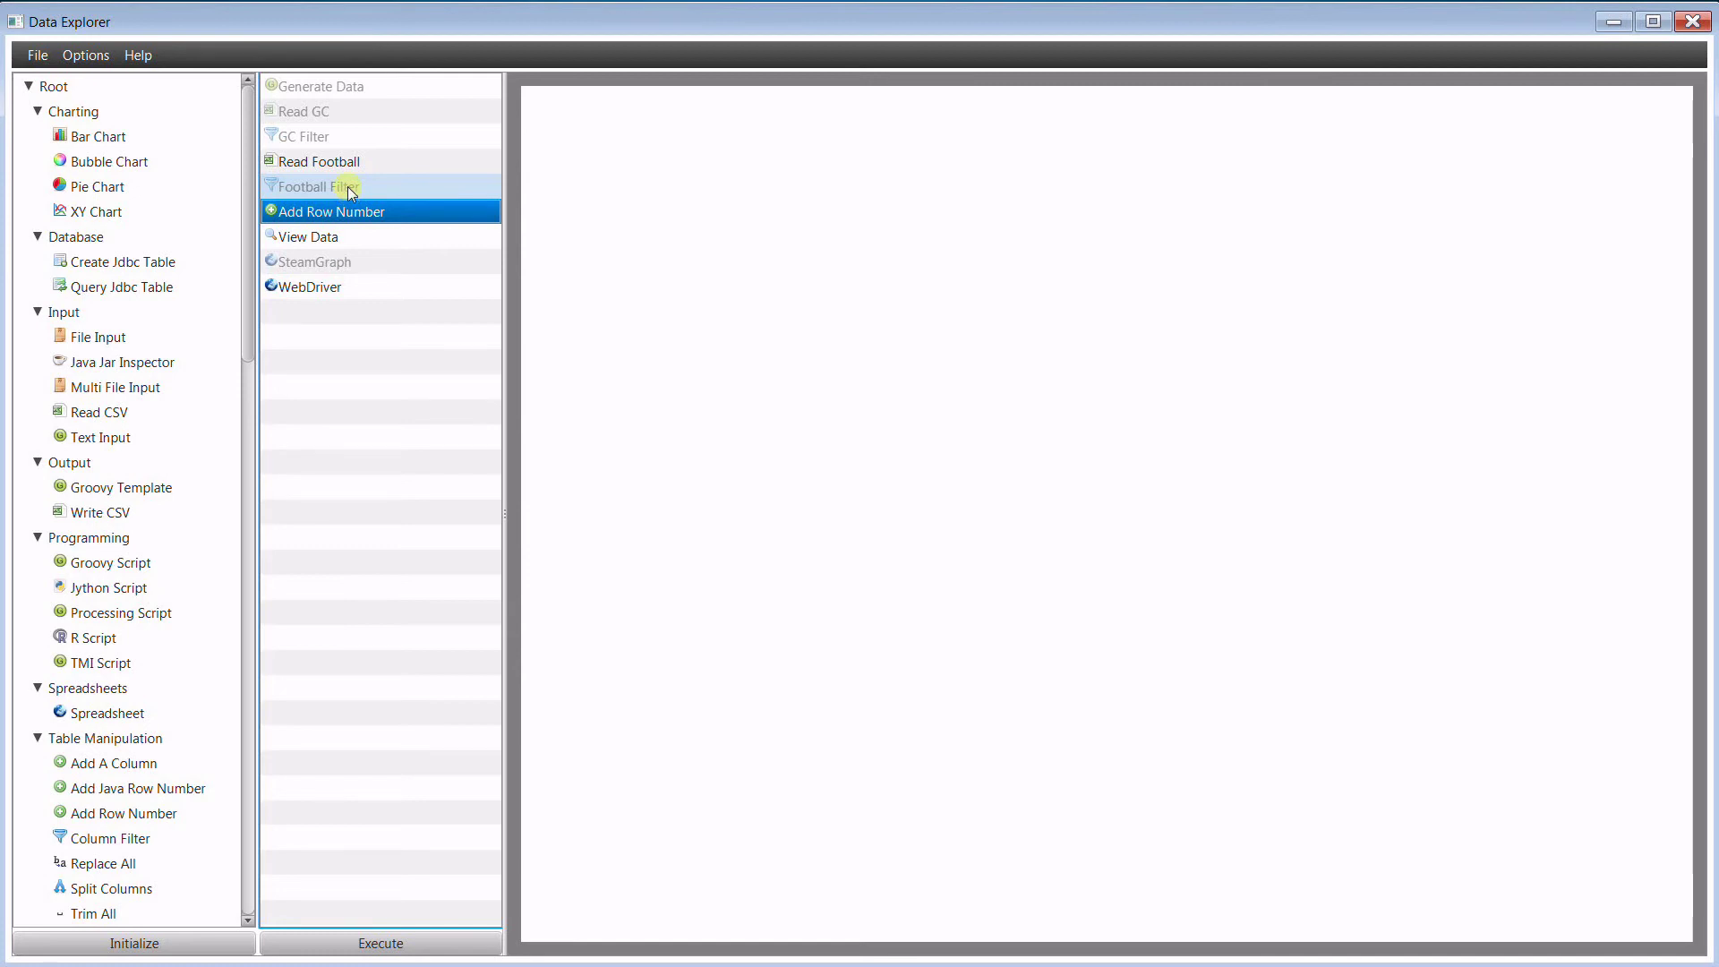
Enable the Football Filter task and add Institution to its included columns.
click(348, 188)
right_click(350, 188)
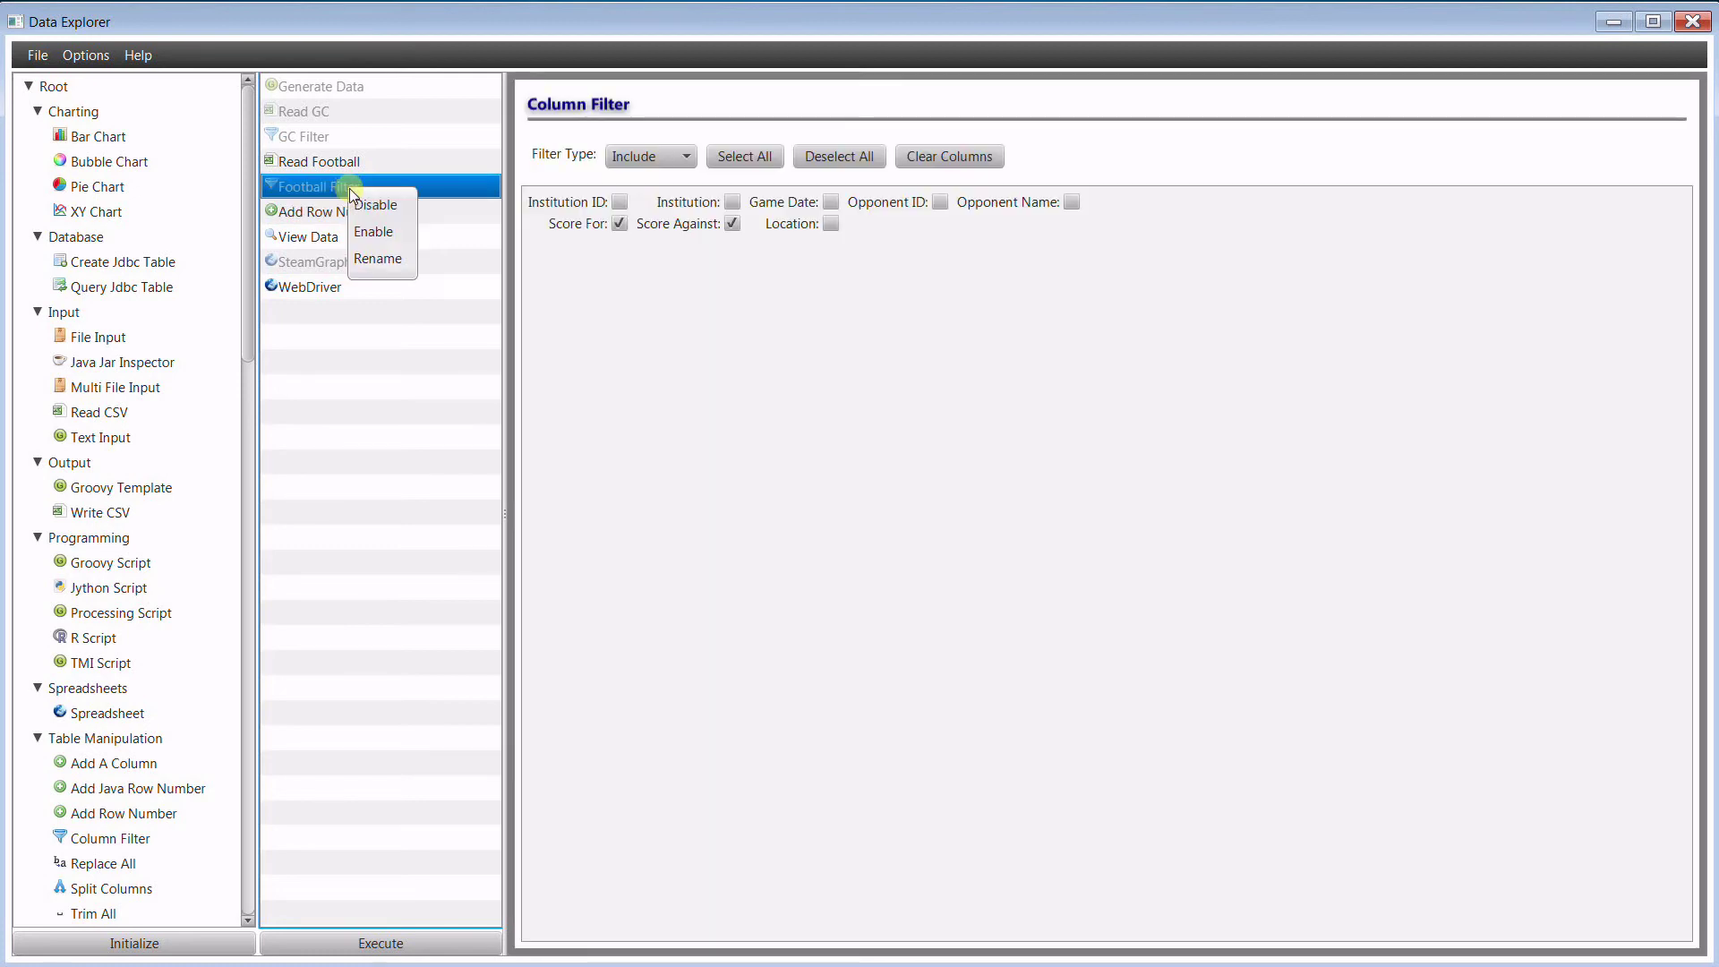
click(369, 231)
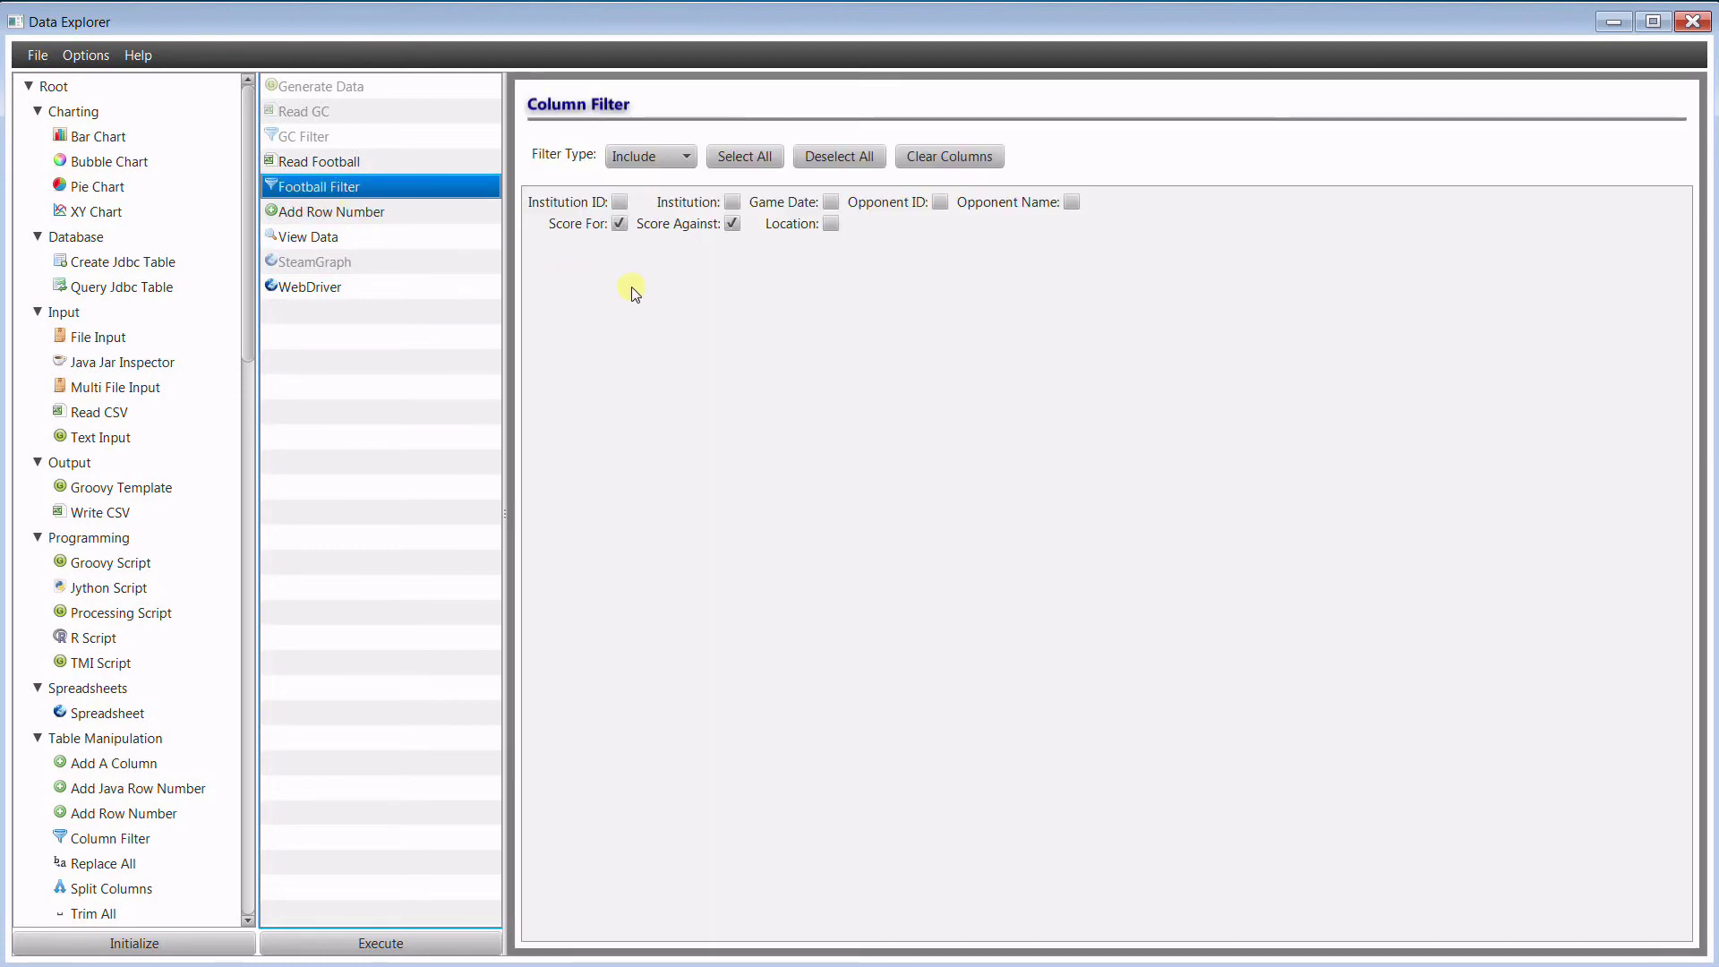
click(734, 203)
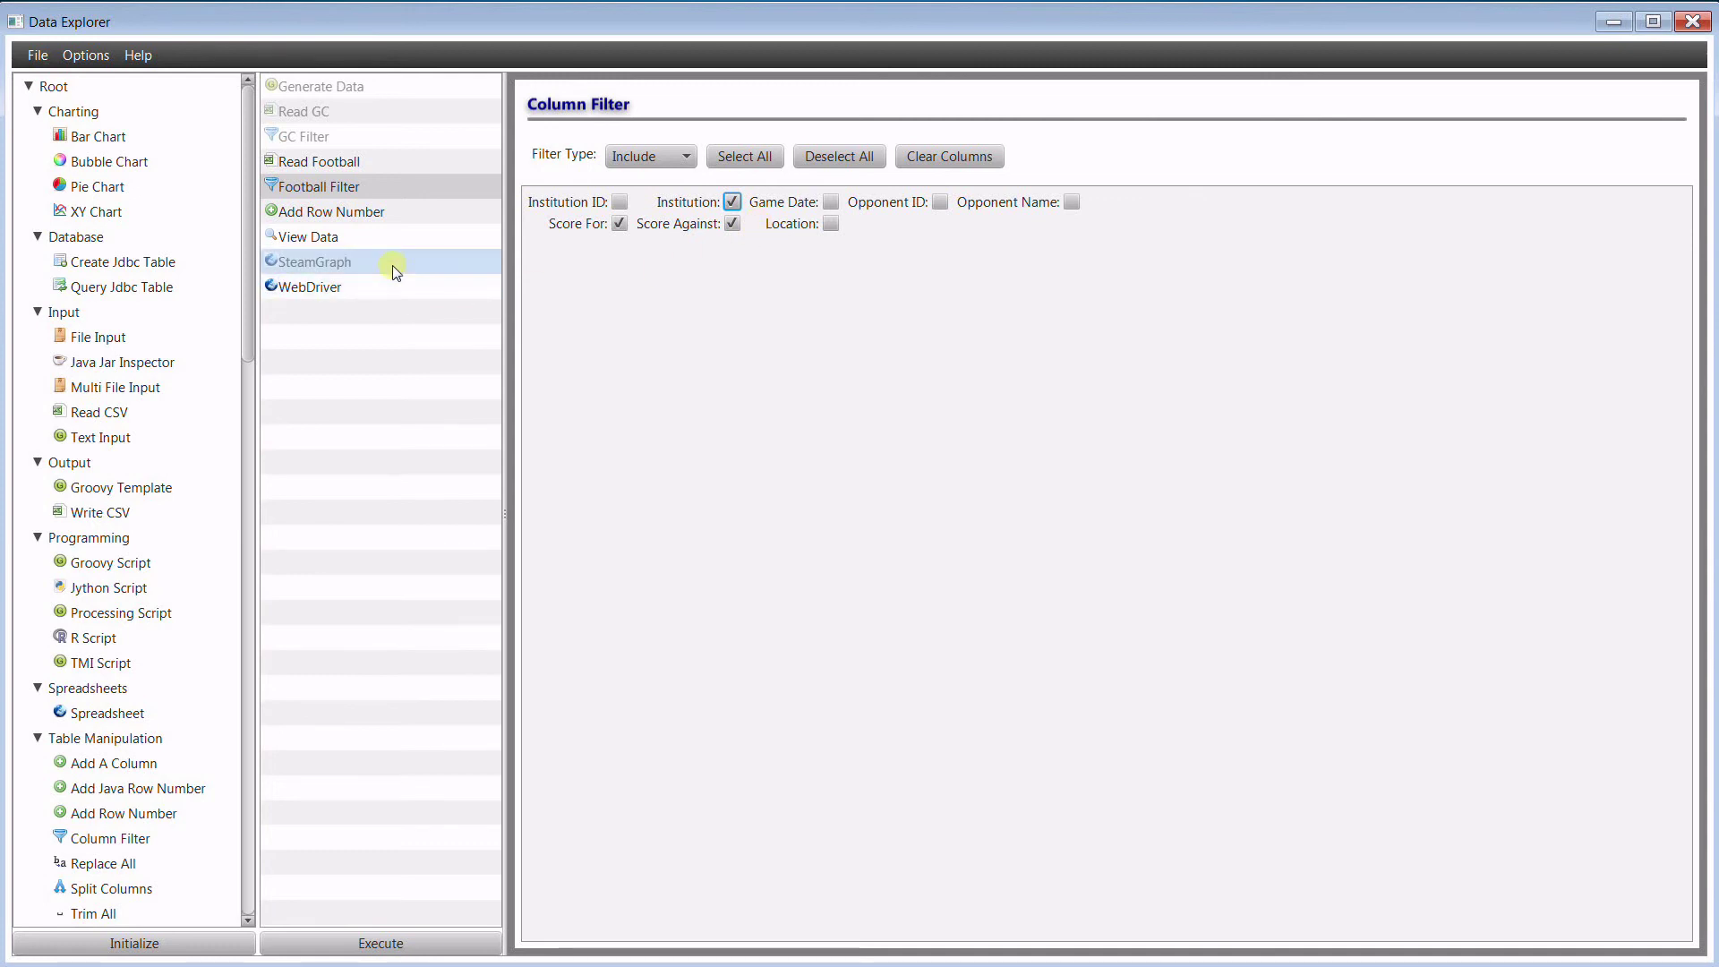
Execute the workflow on the filtered football data and review the rows in View Data.
click(376, 238)
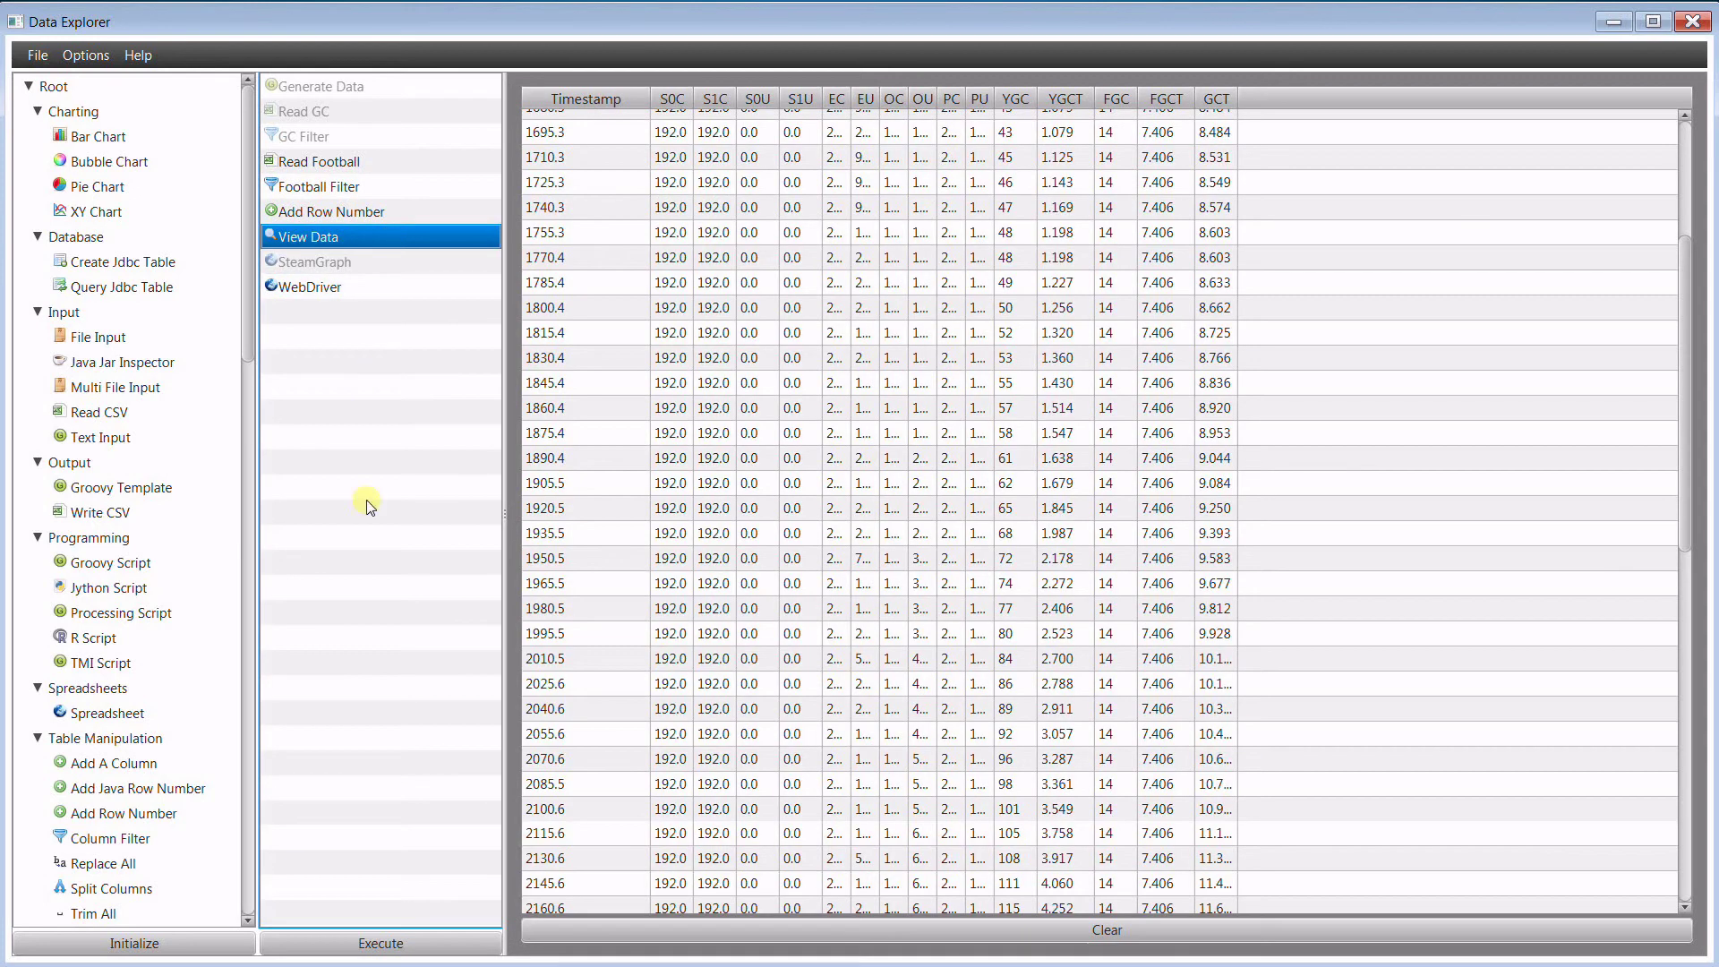
click(422, 945)
click(426, 26)
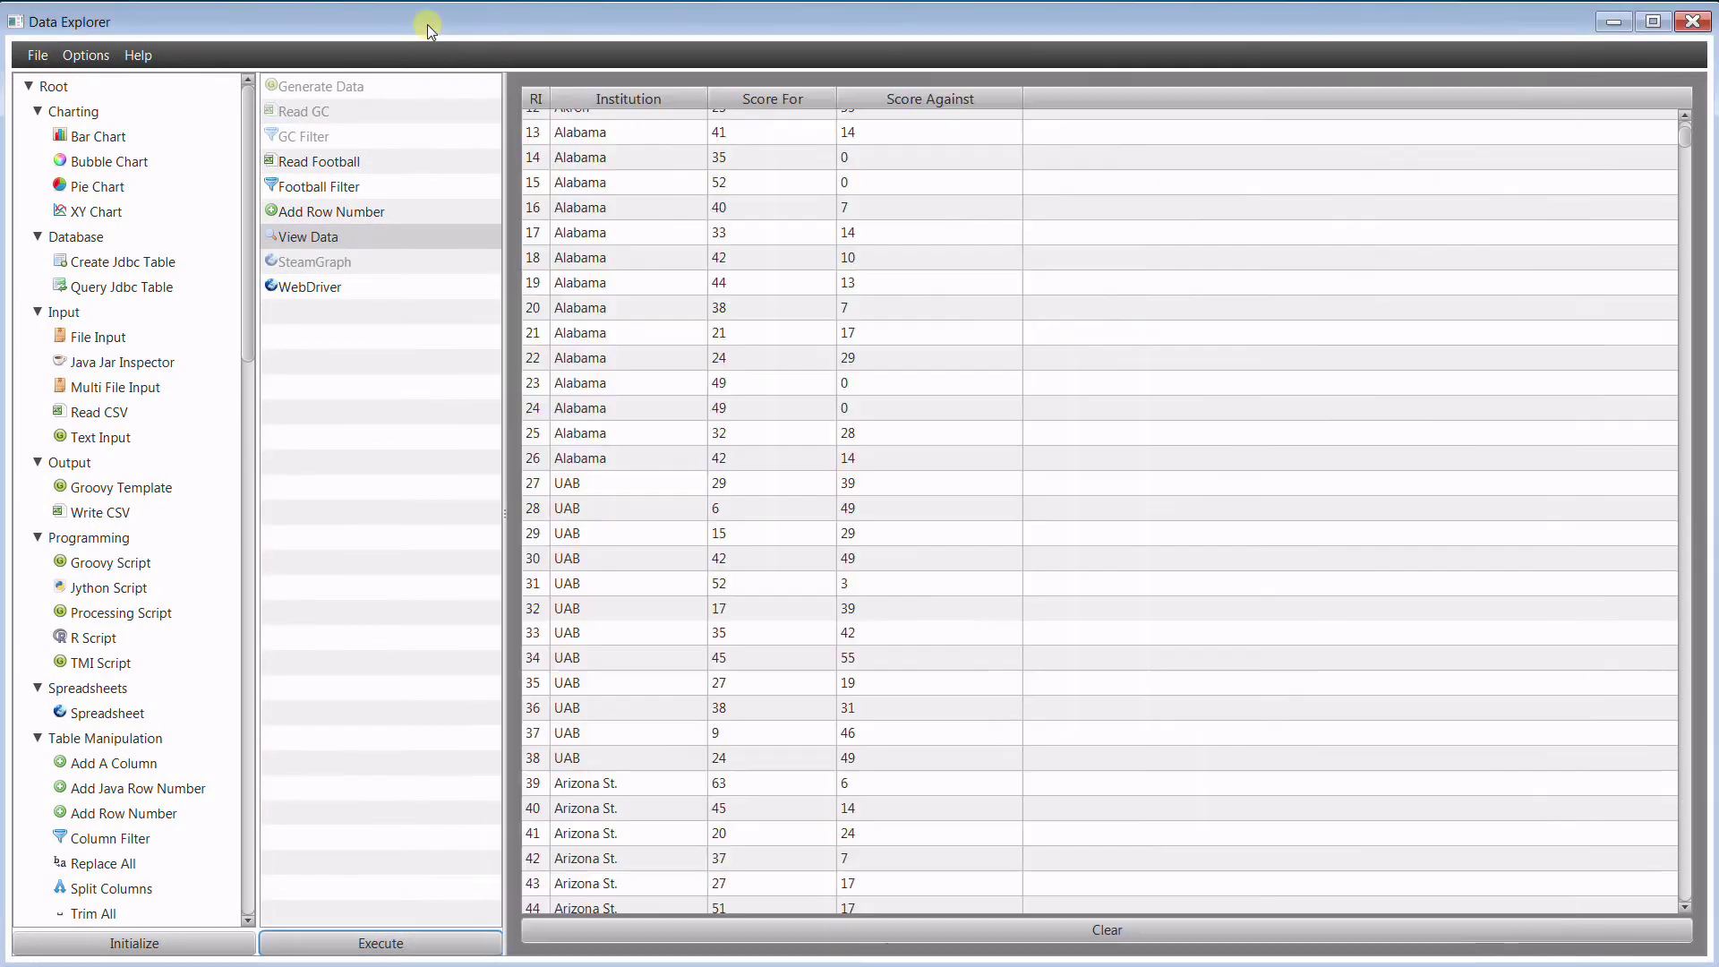
scroll(630, 192, up, 4)
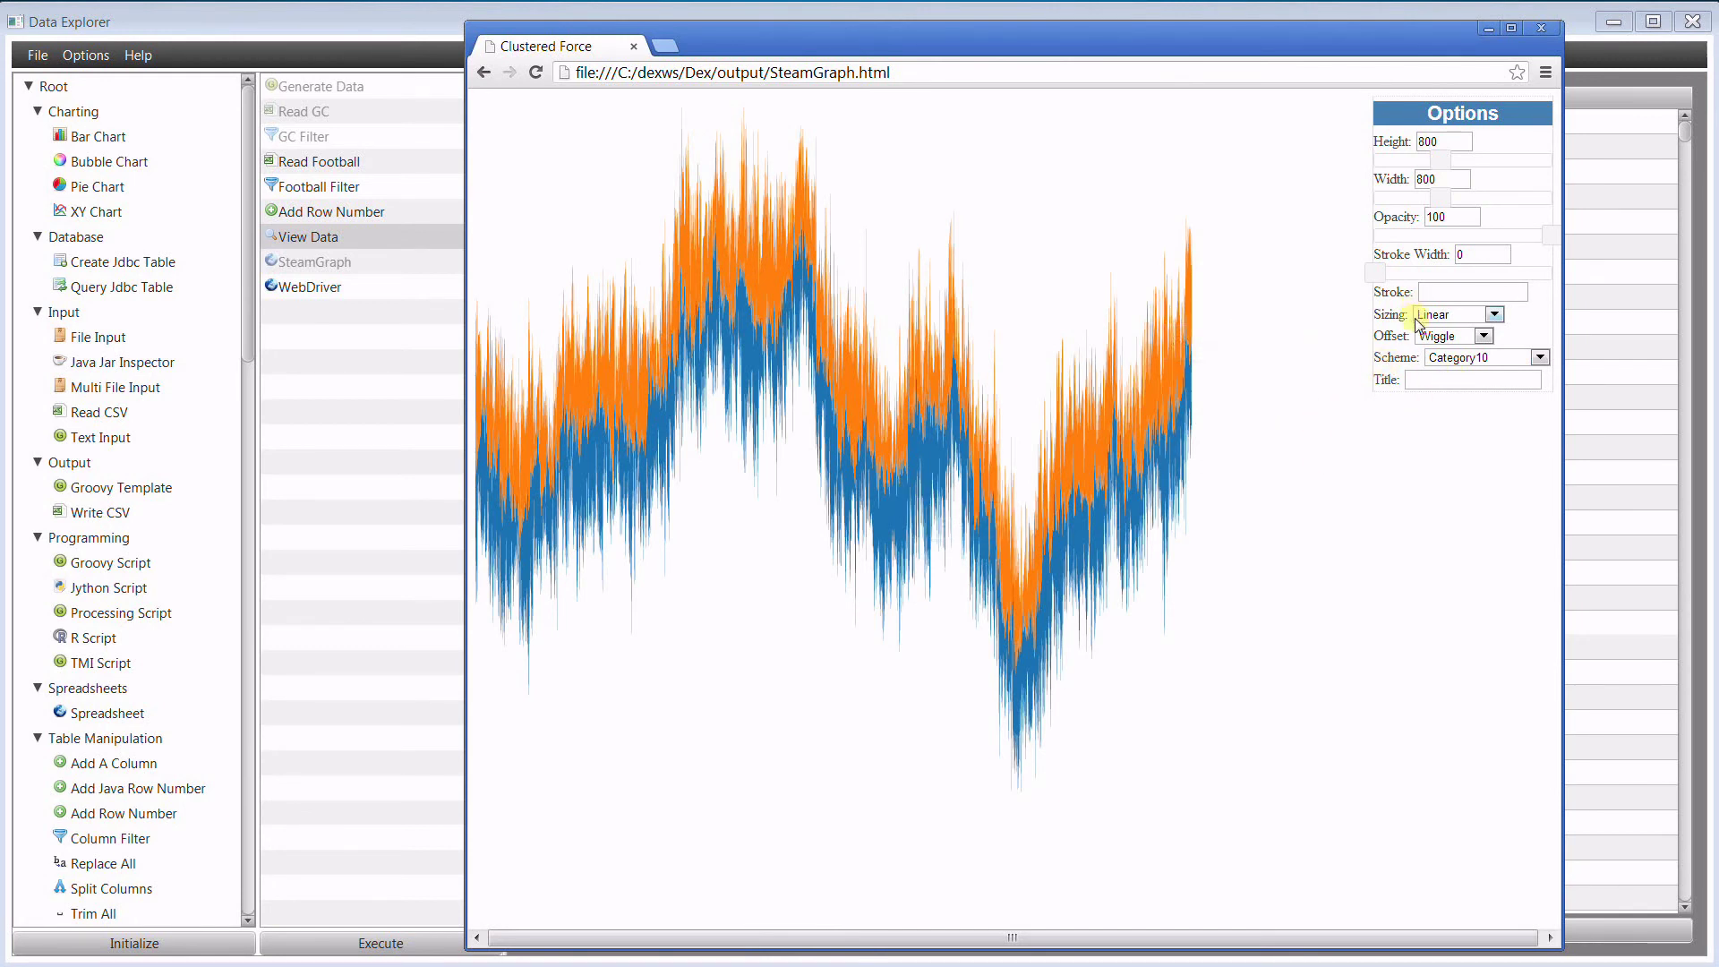
Set the football stream graph's stroke width to 20 and its offset to Zero in Chrome.
click(1452, 323)
click(1343, 434)
mouse_move(1377, 272)
mouse_down()
mouse_move(1420, 287)
mouse_move(1447, 274)
mouse_up()
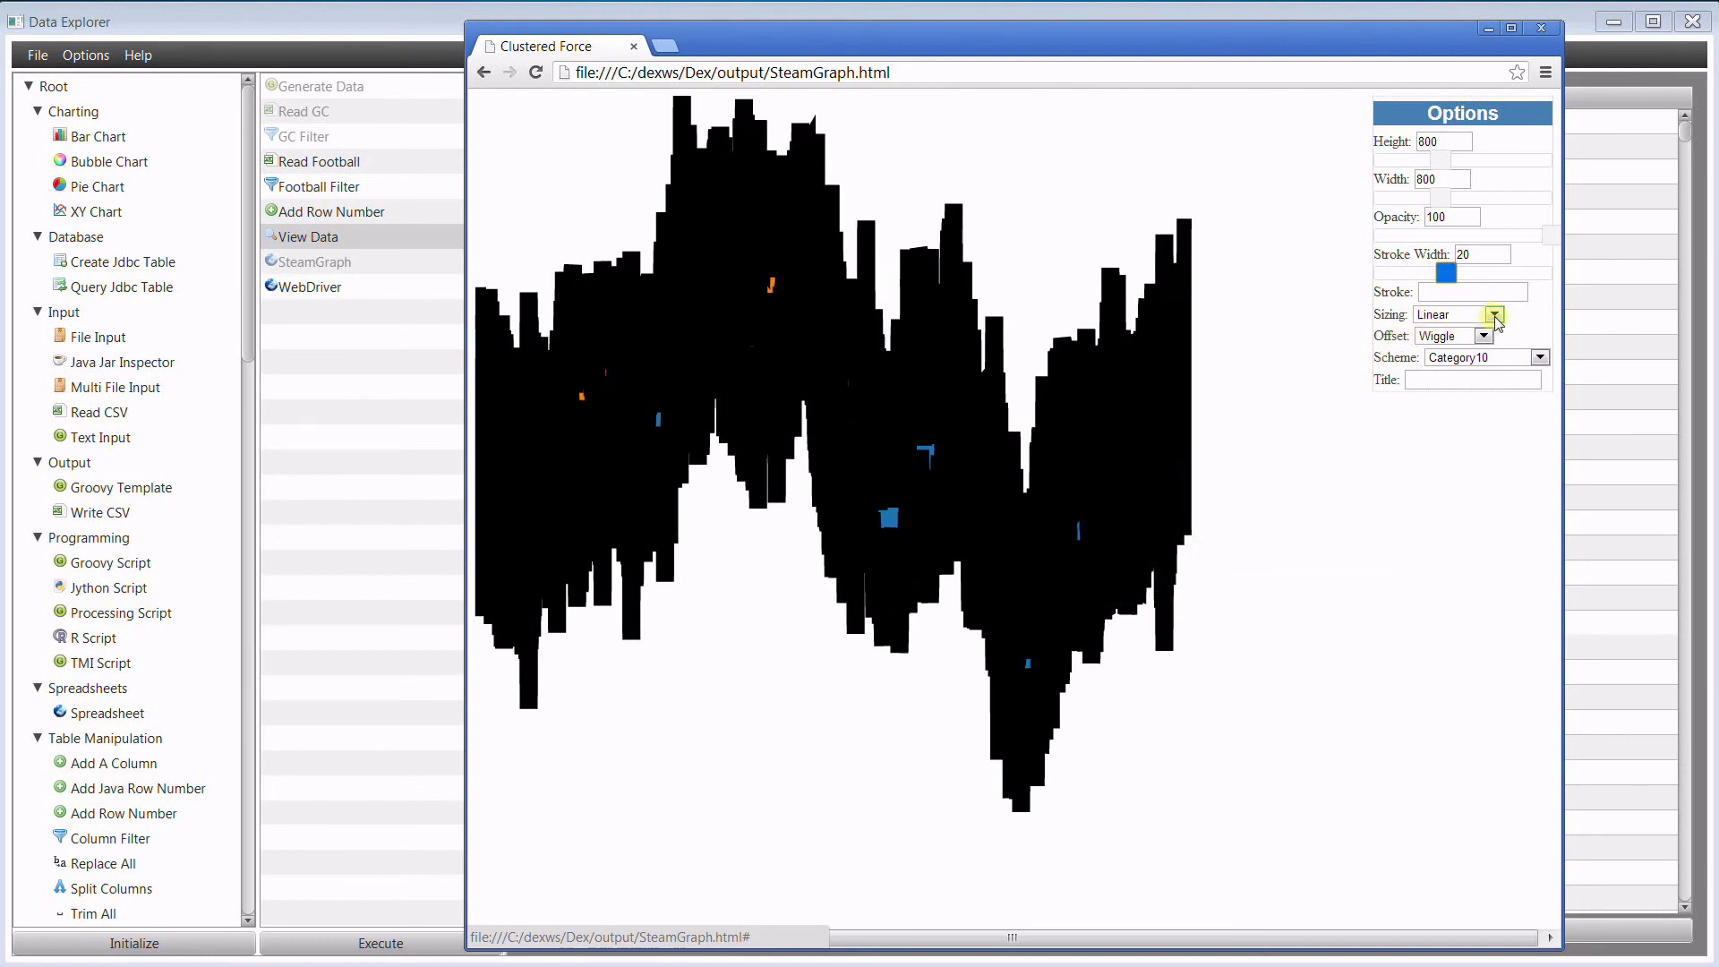
click(1496, 317)
click(1330, 375)
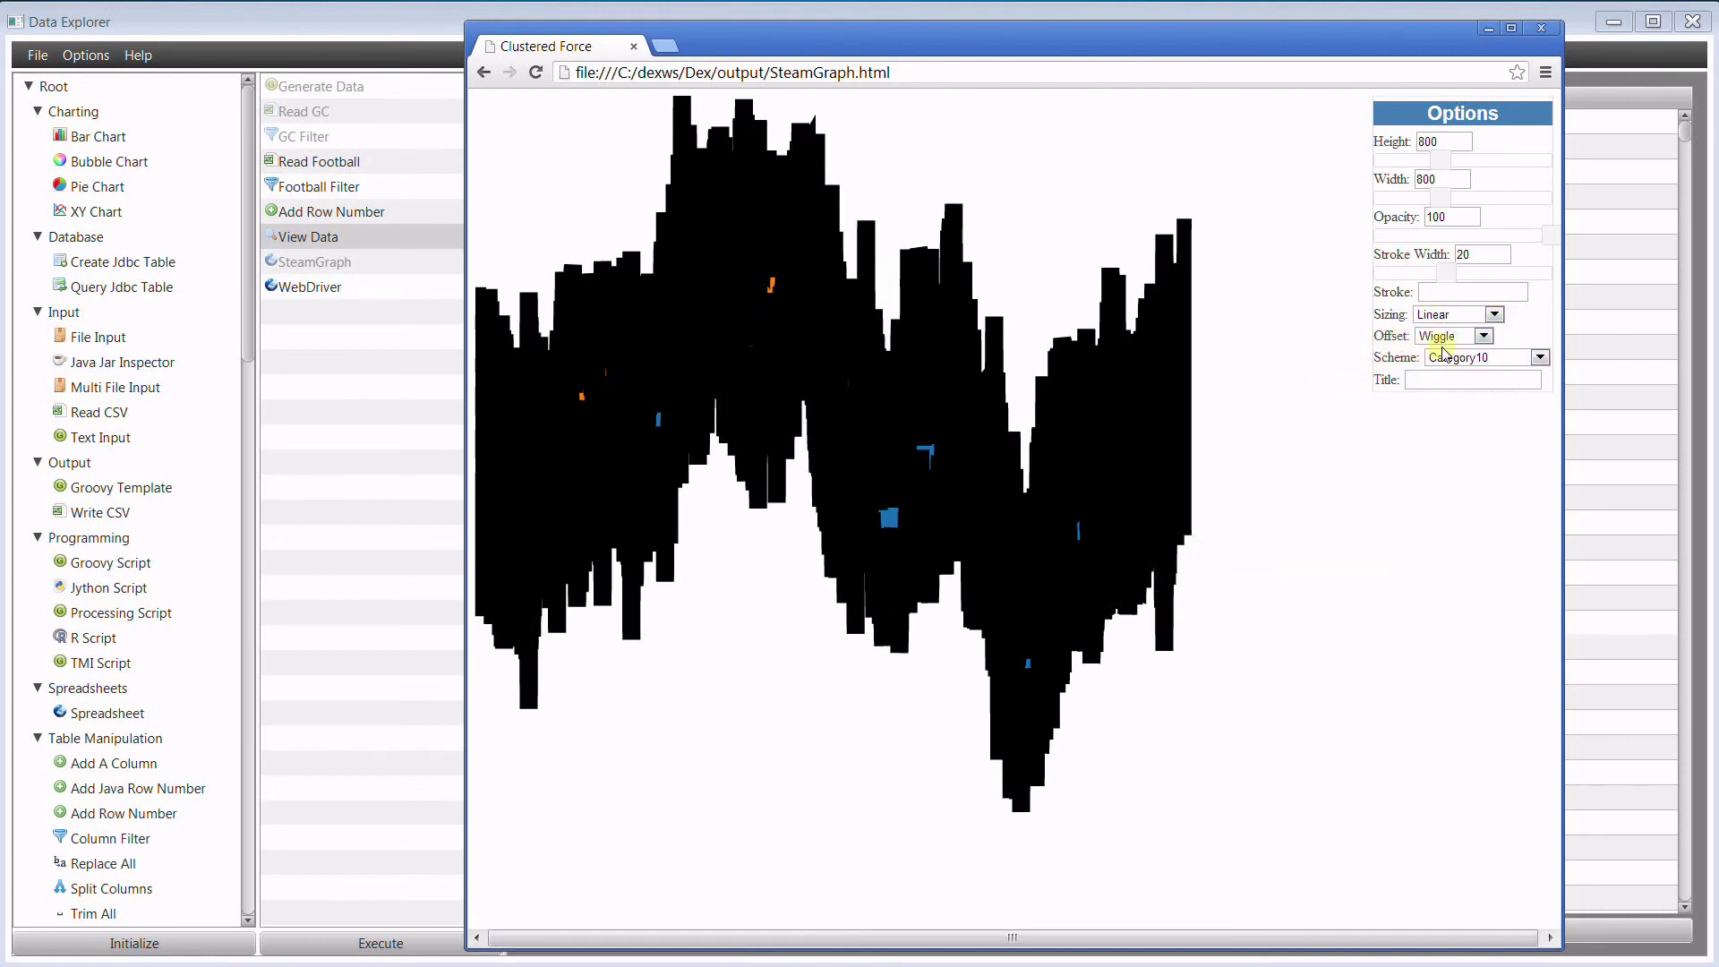
click(1444, 338)
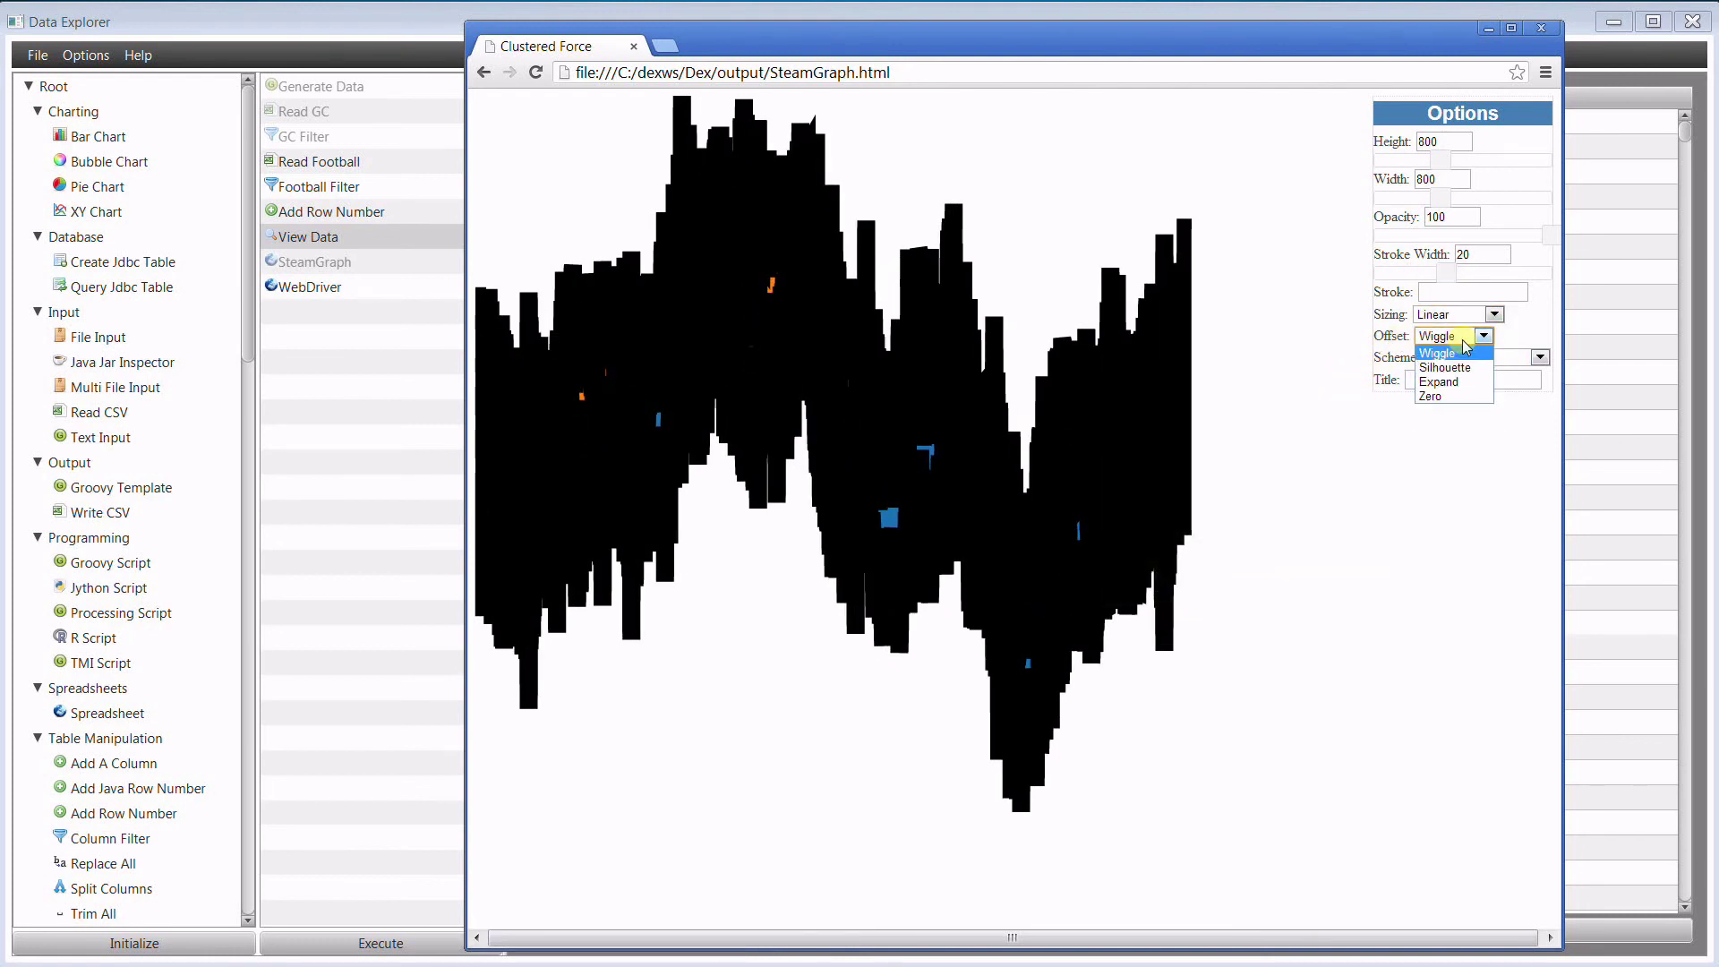
click(1443, 396)
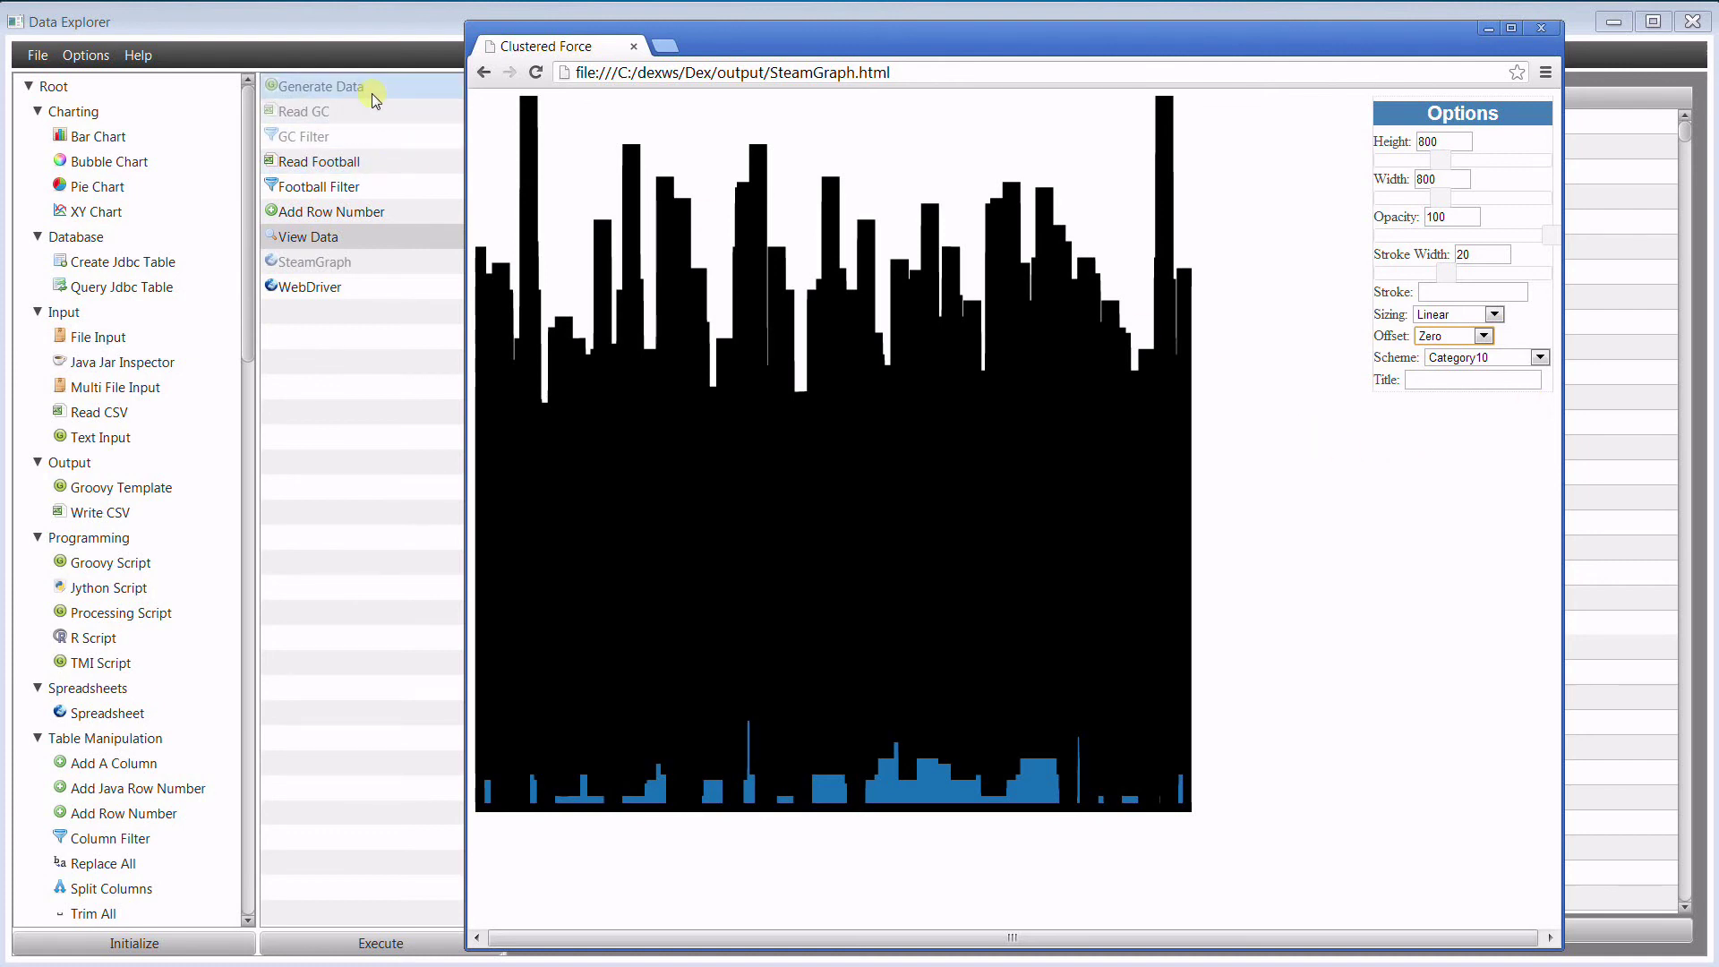
Review the Read Football file configuration and the football table in Data Explorer's View Data task.
click(354, 170)
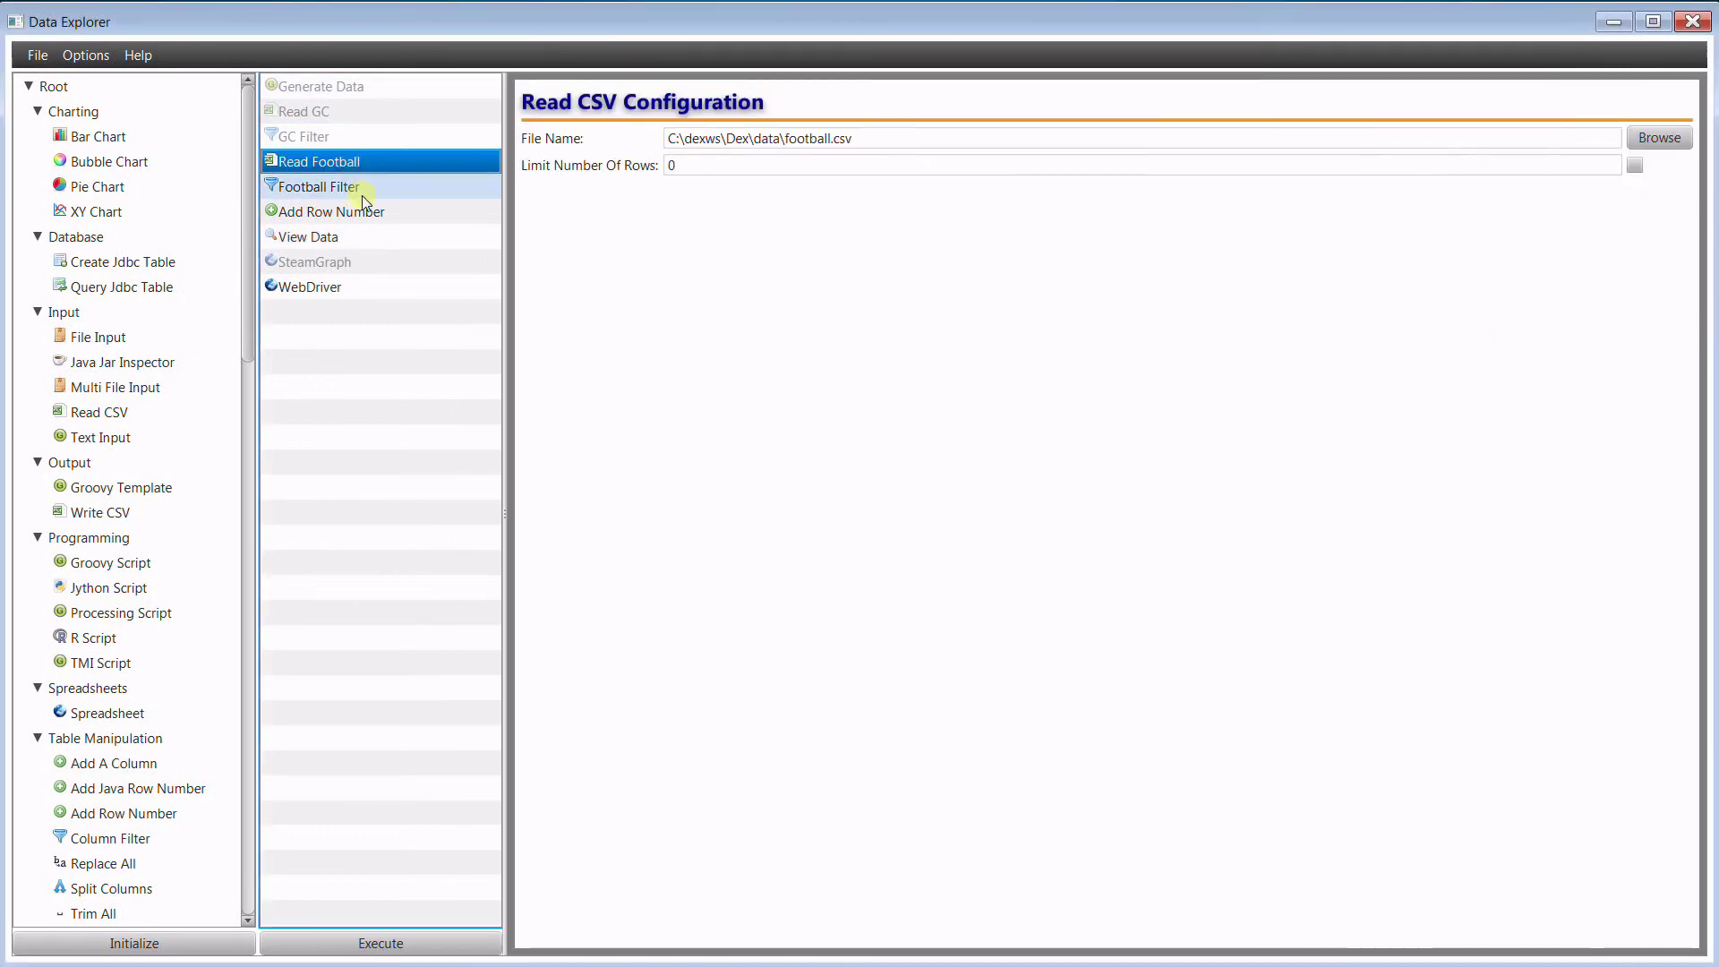
click(346, 243)
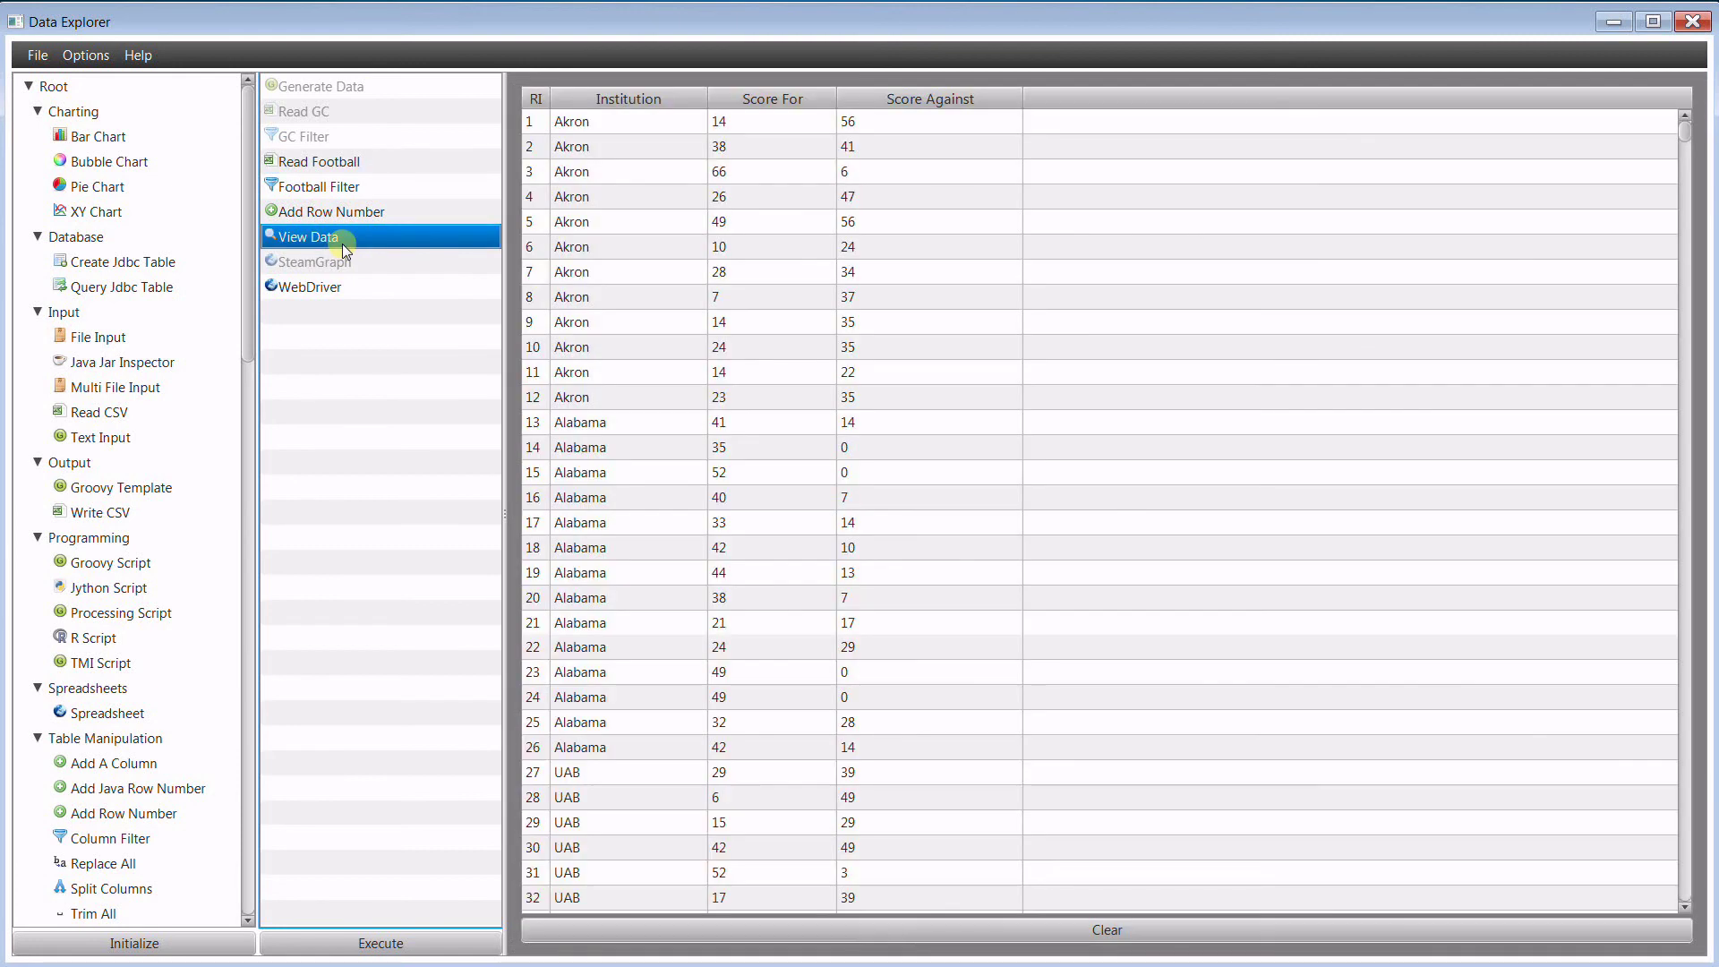
Disable the Read Football, Football Filter, Add Row Number and View Data tasks, and enable Generate Data.
shift+click(349, 170)
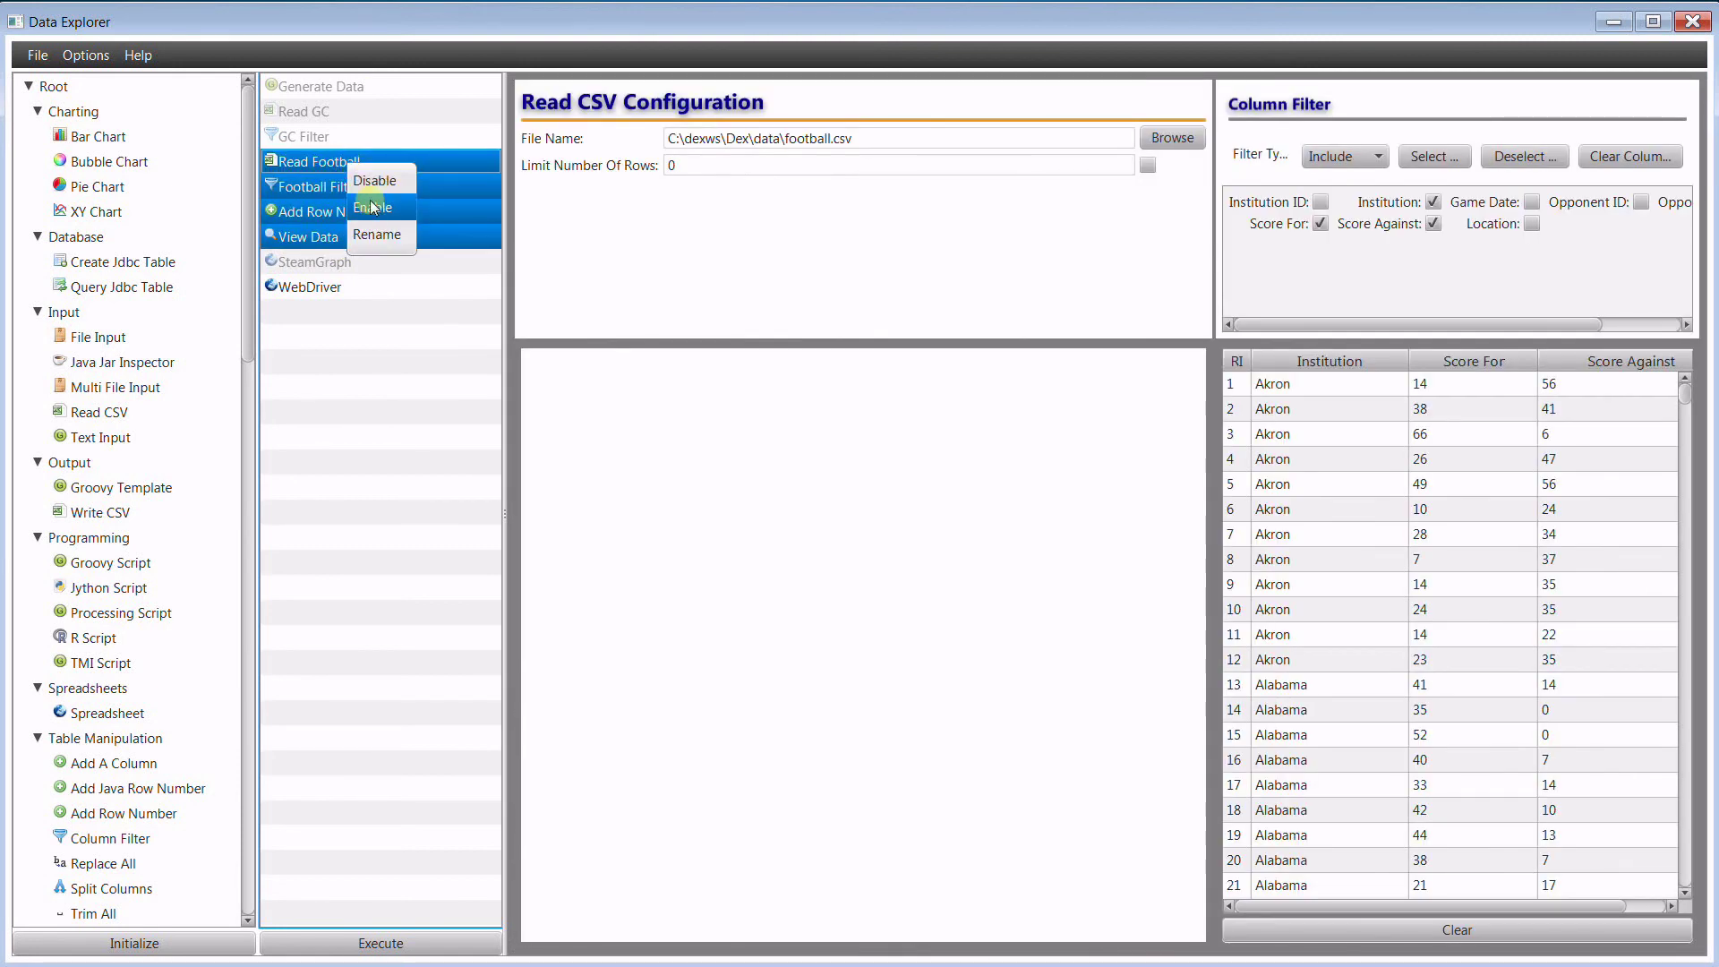
click(385, 182)
click(367, 85)
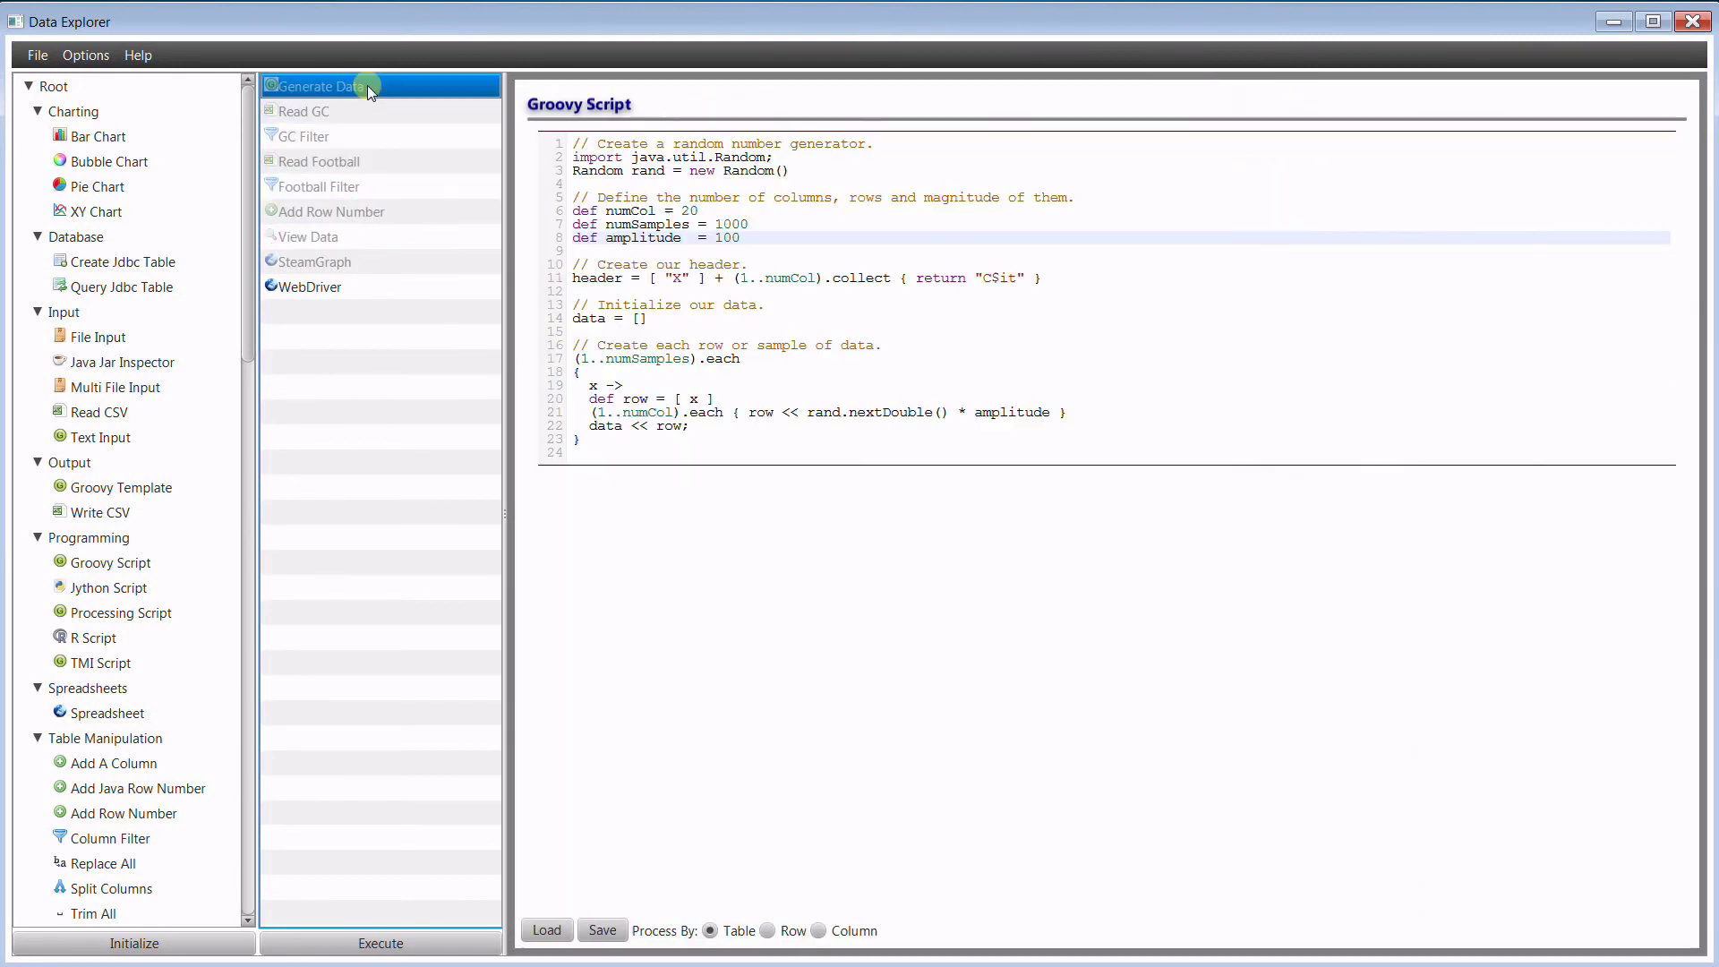
right_click(367, 84)
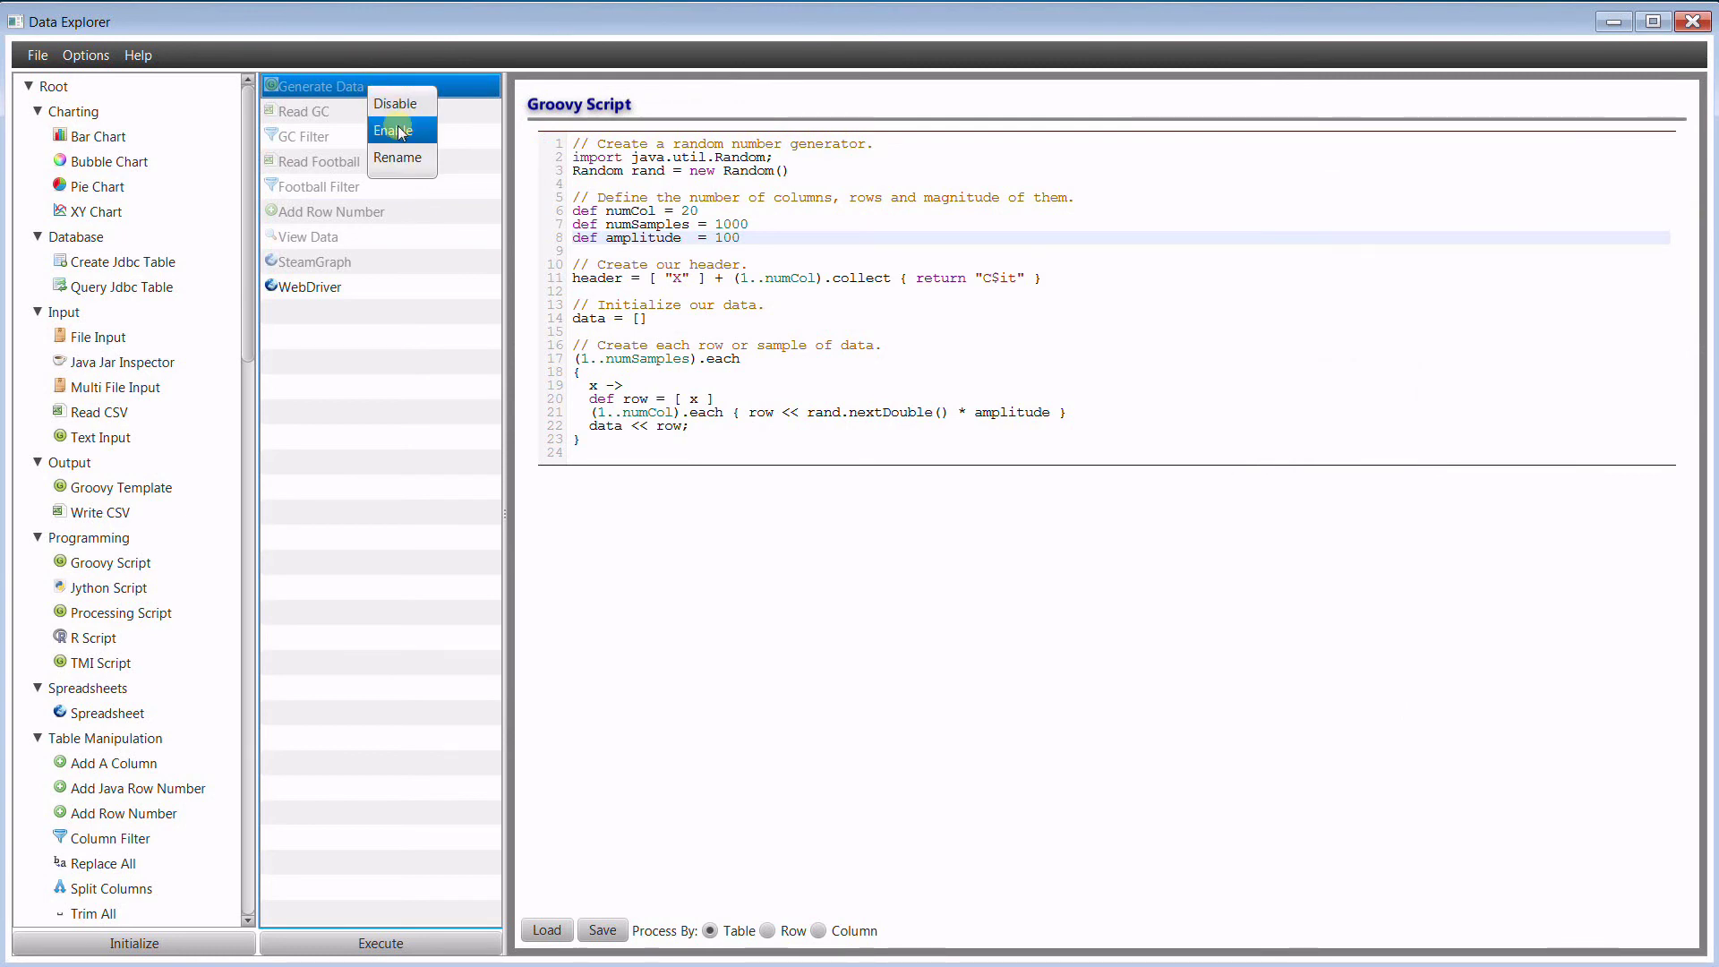
click(399, 131)
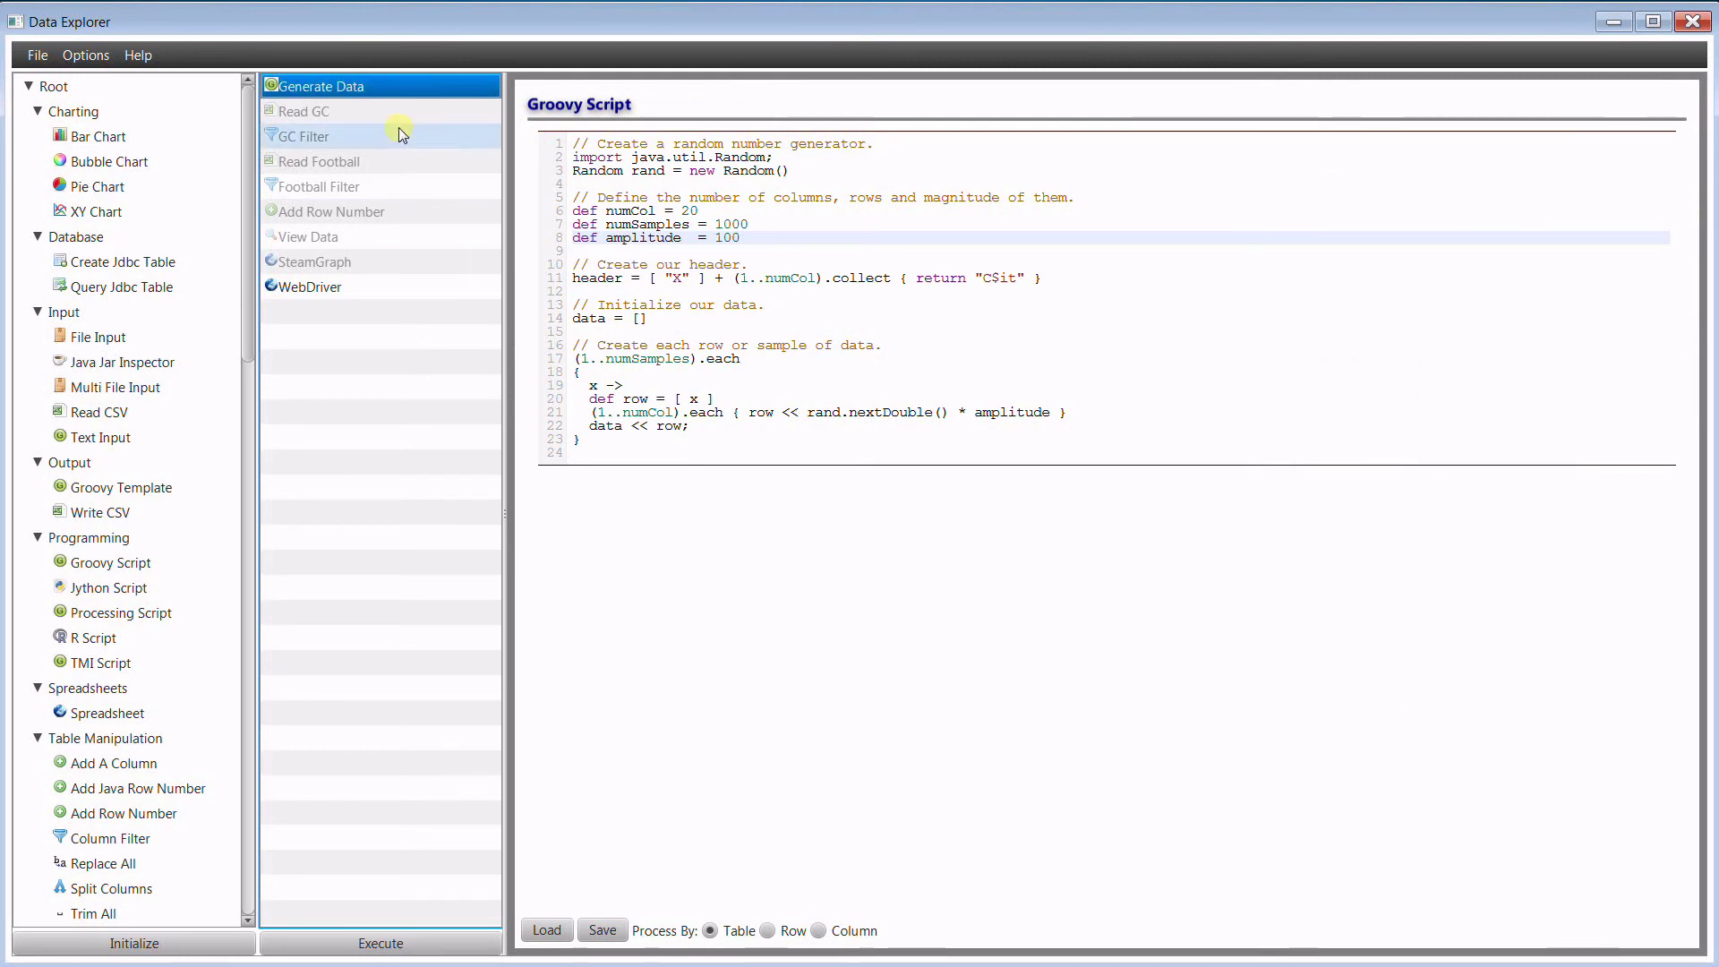
Set numCol to 50 and change the leading digit of numSamples to 2 in the Generate Data script.
click(694, 211)
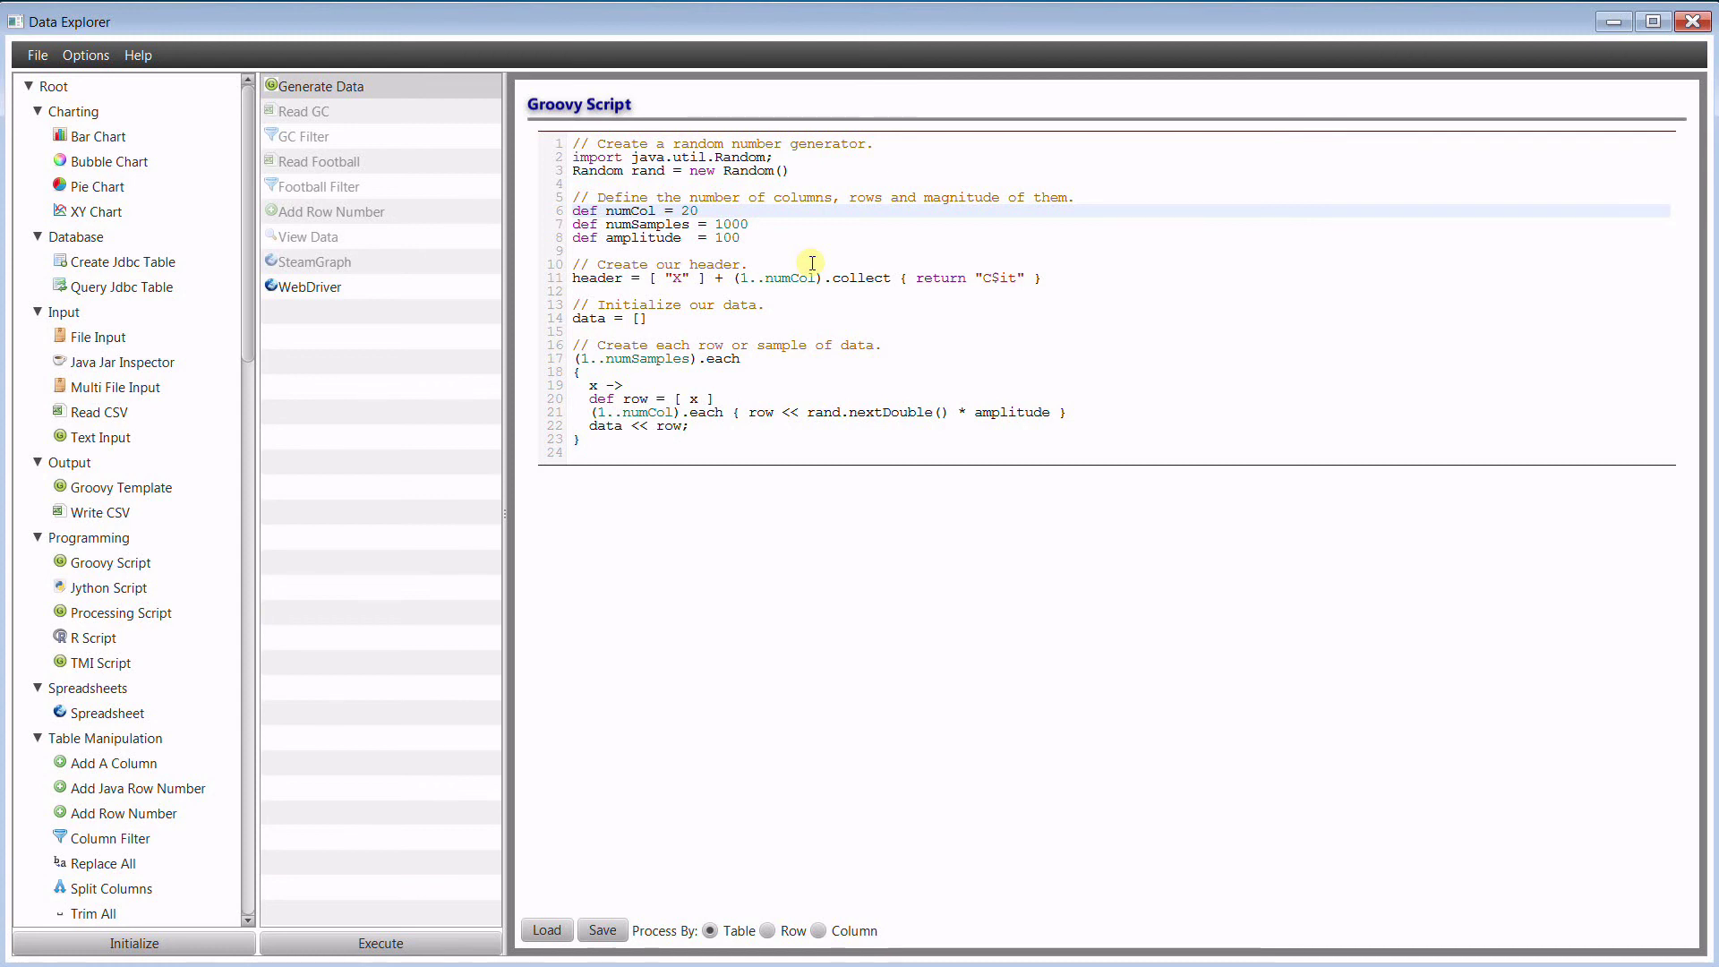
key(BackSpace)
text(5)
key(Down)
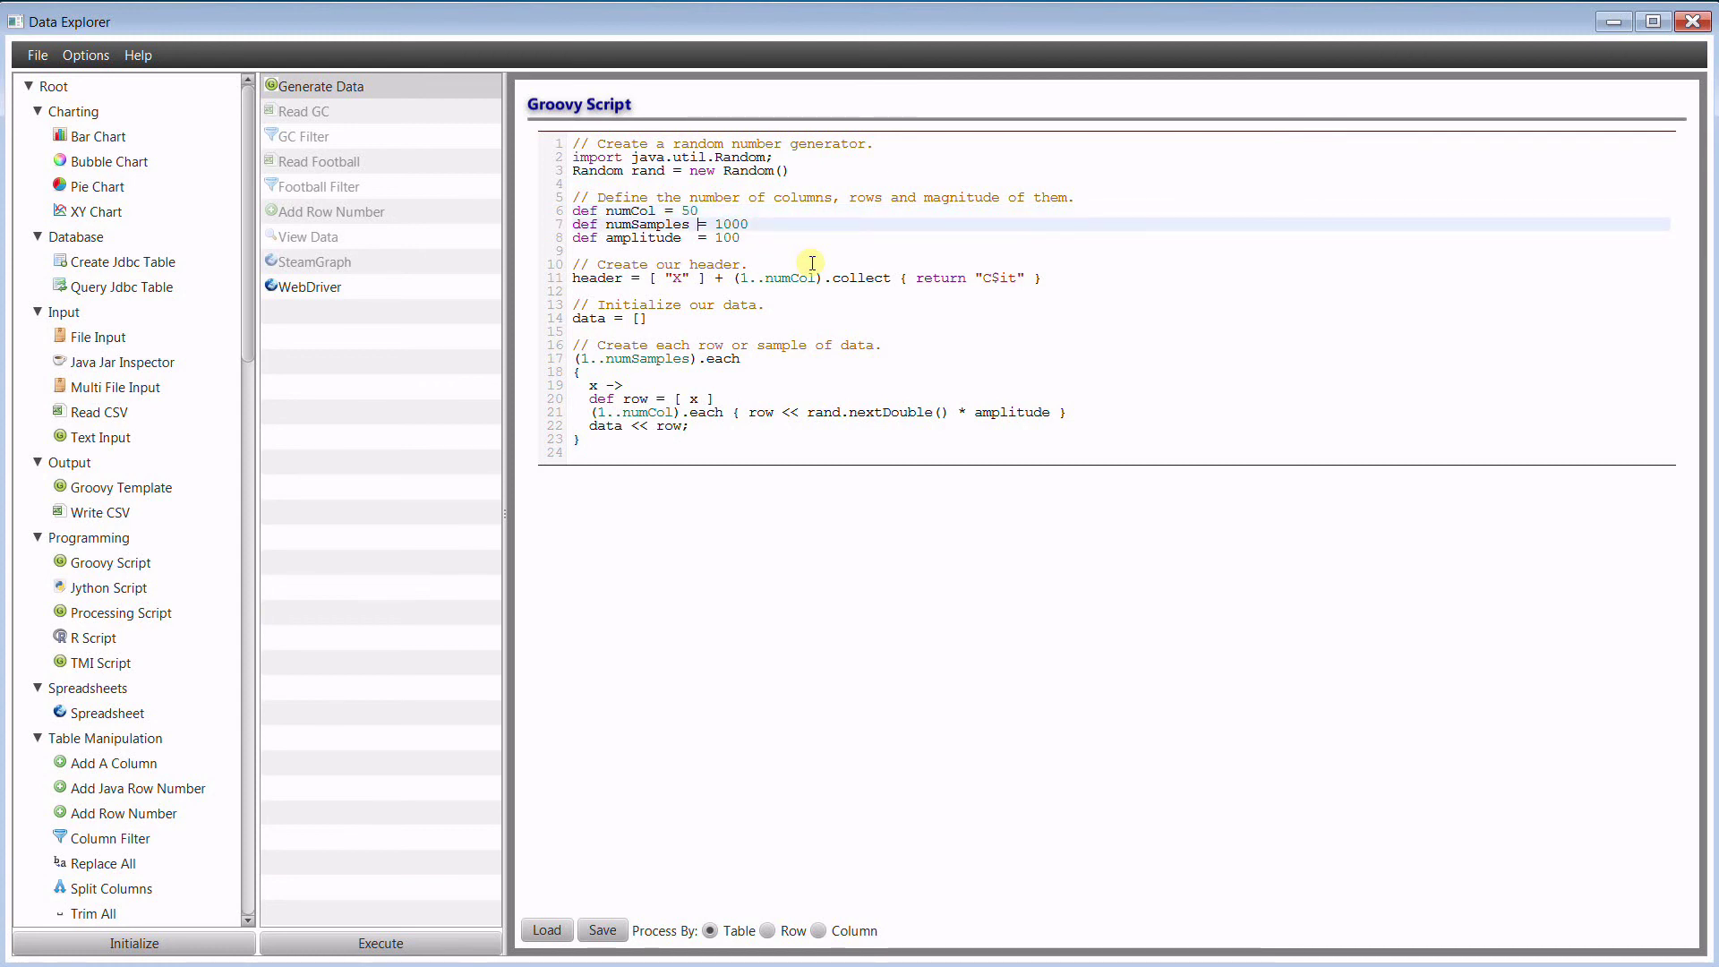
key(BackSpace)
text(2)
Execute the workflow on the generated random data and widen the Chrome window showing the stream graph.
click(379, 291)
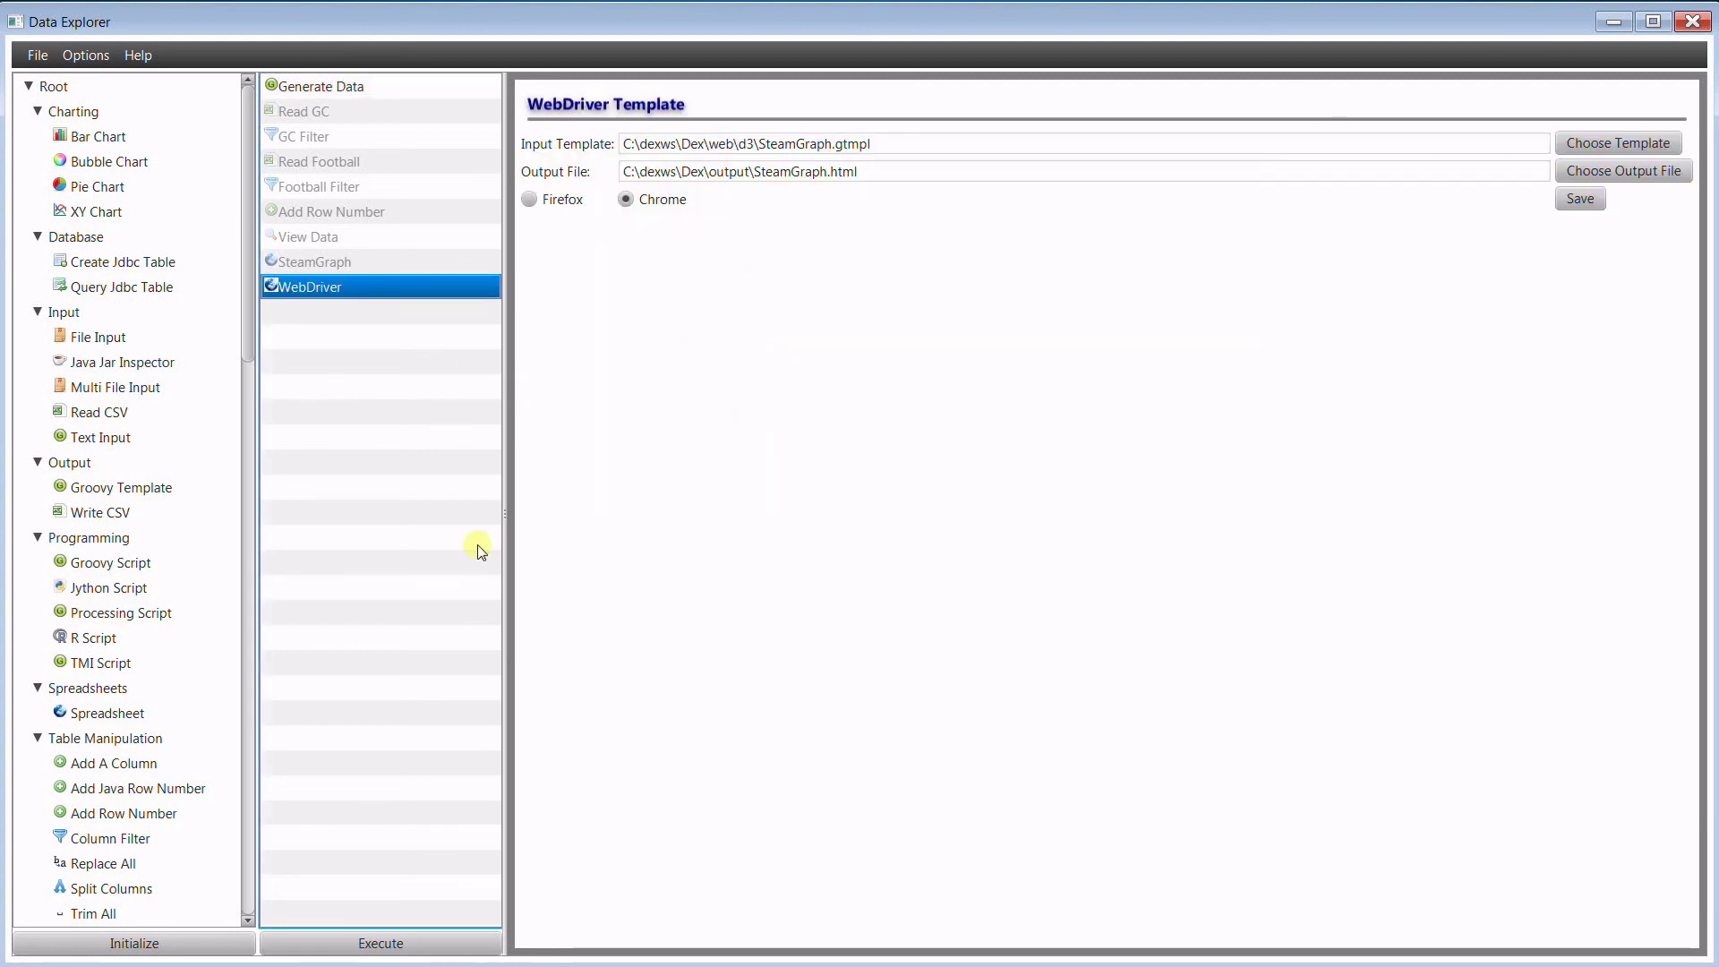
click(467, 950)
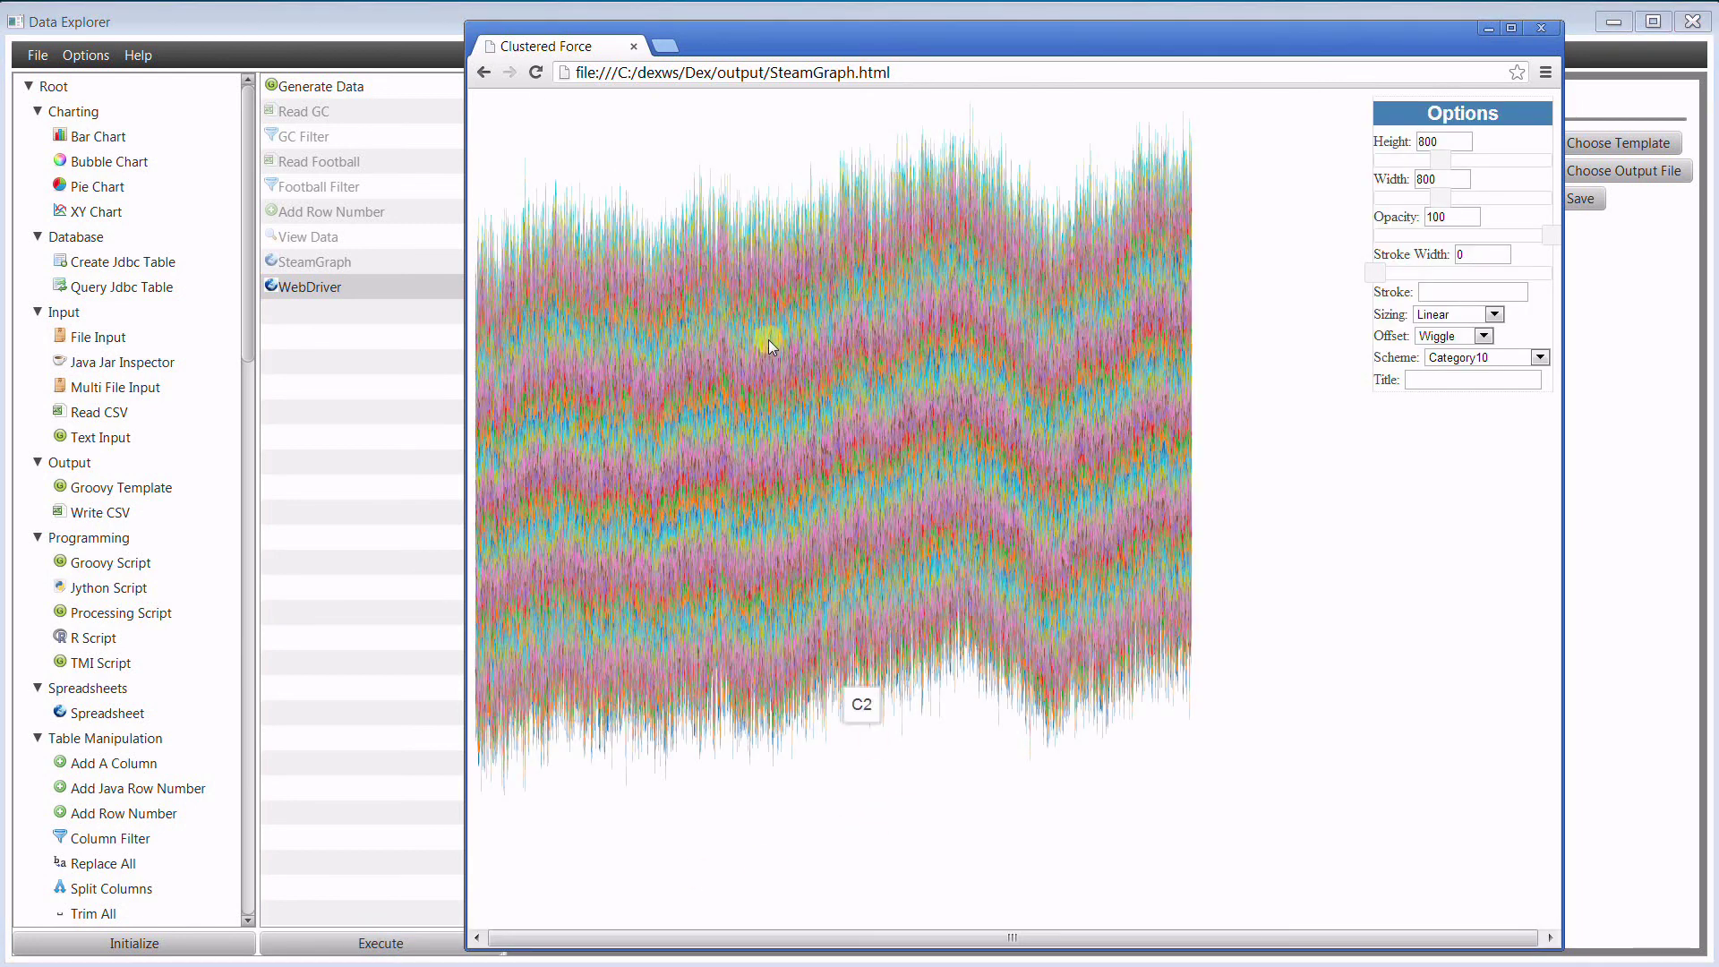
mouse_move(768, 340)
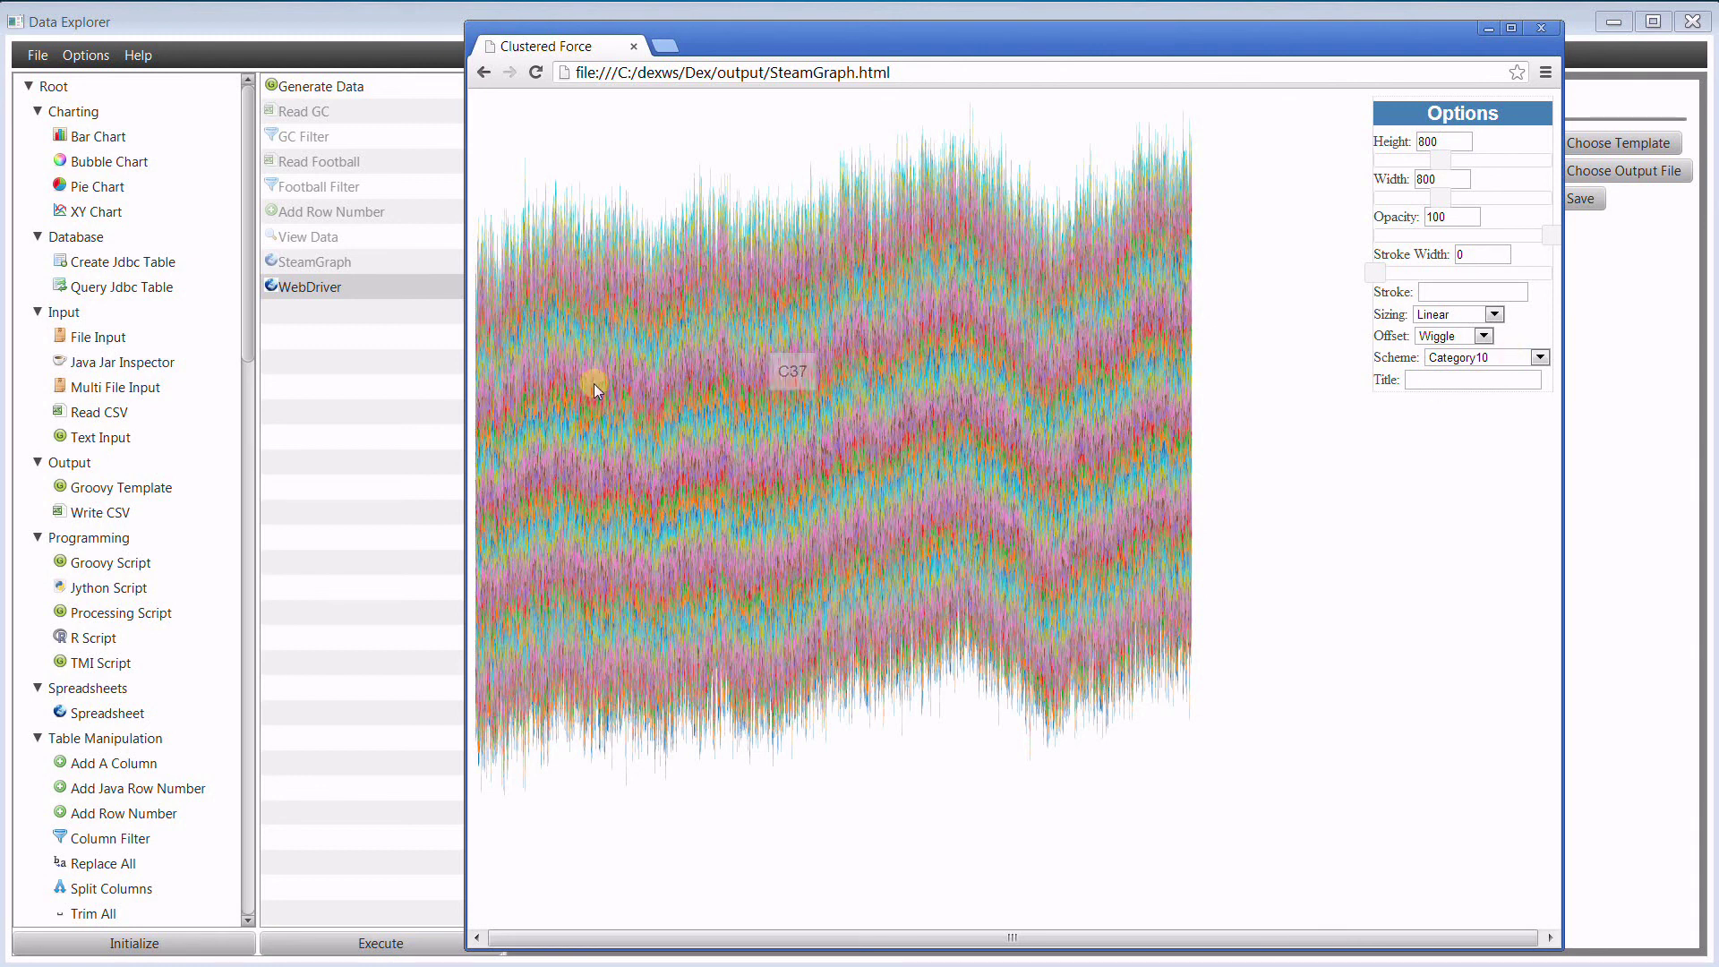
drag(465, 390, 20, 356)
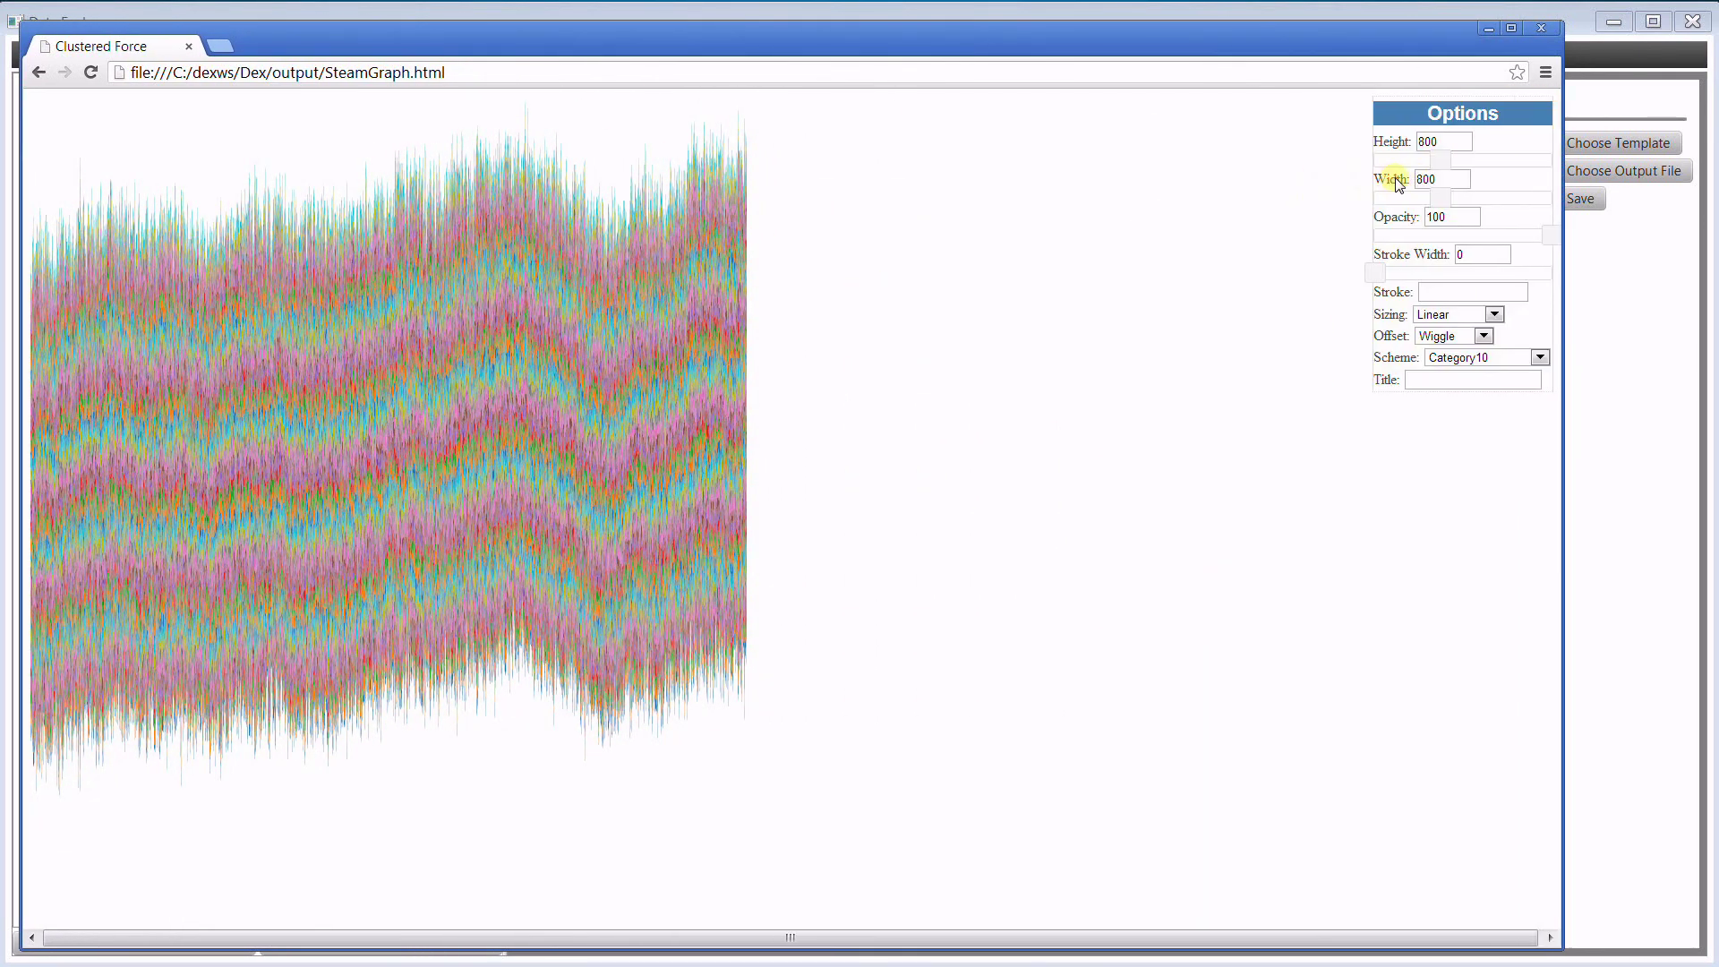
Set the random-data stream graph's width to about 1402 and its height to about 585.
drag(1441, 199, 1499, 205)
click(1496, 199)
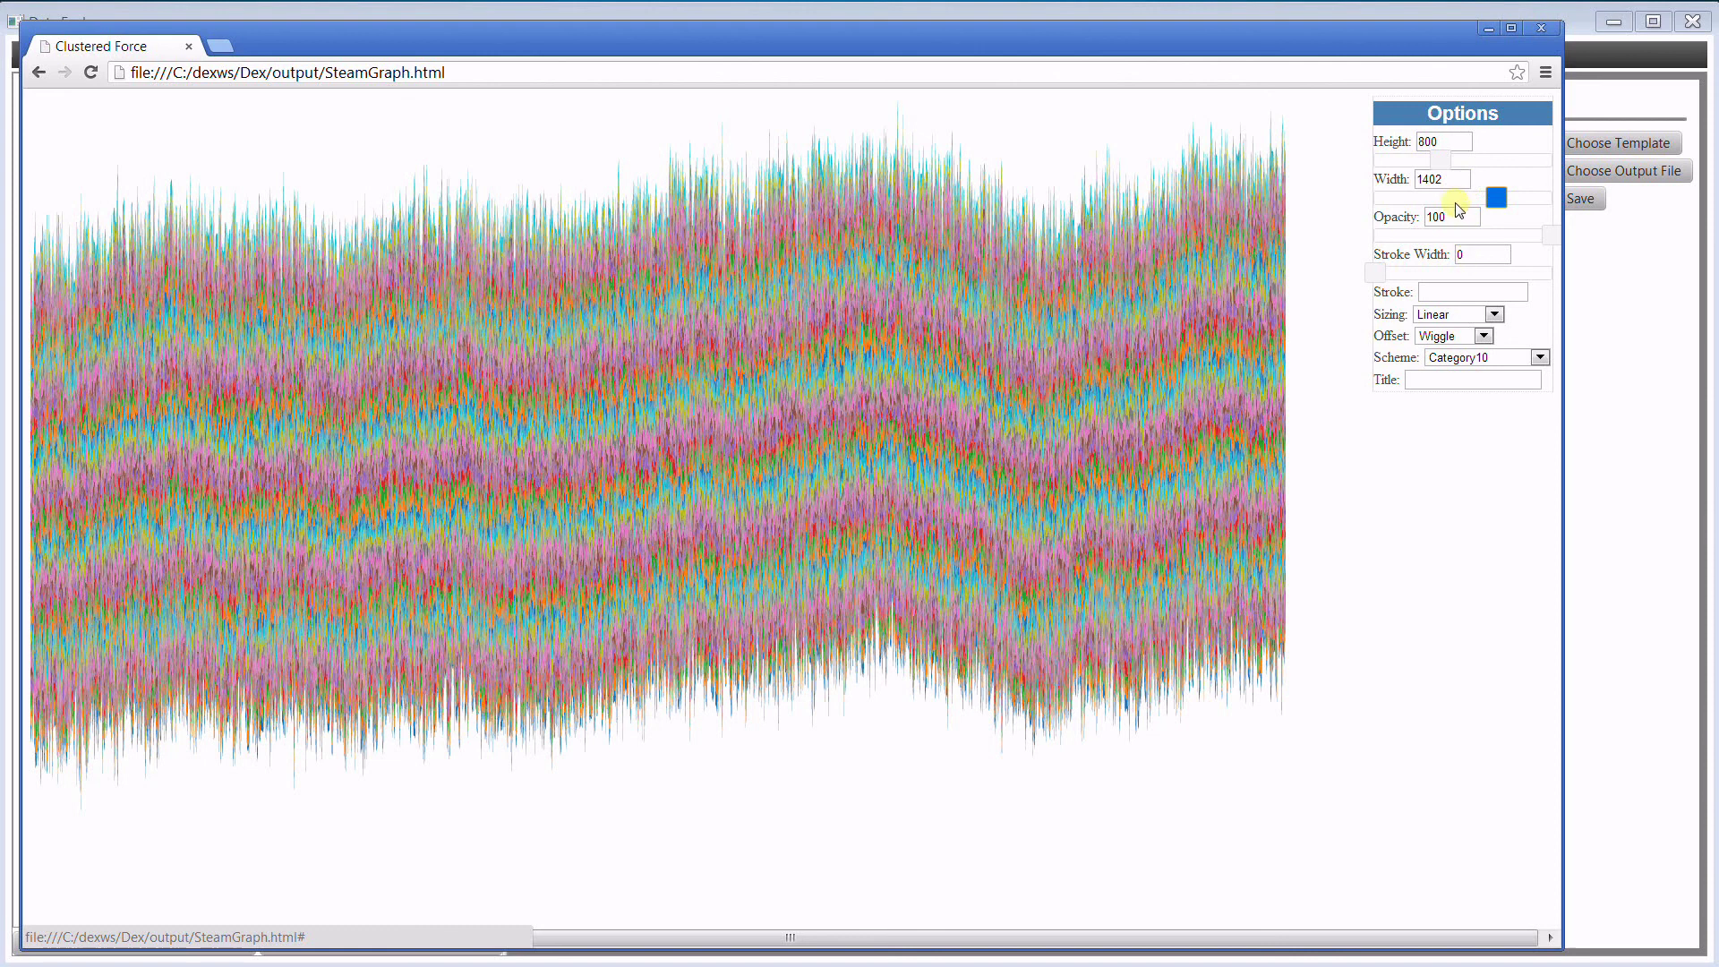
drag(1439, 163, 1415, 167)
click(1417, 163)
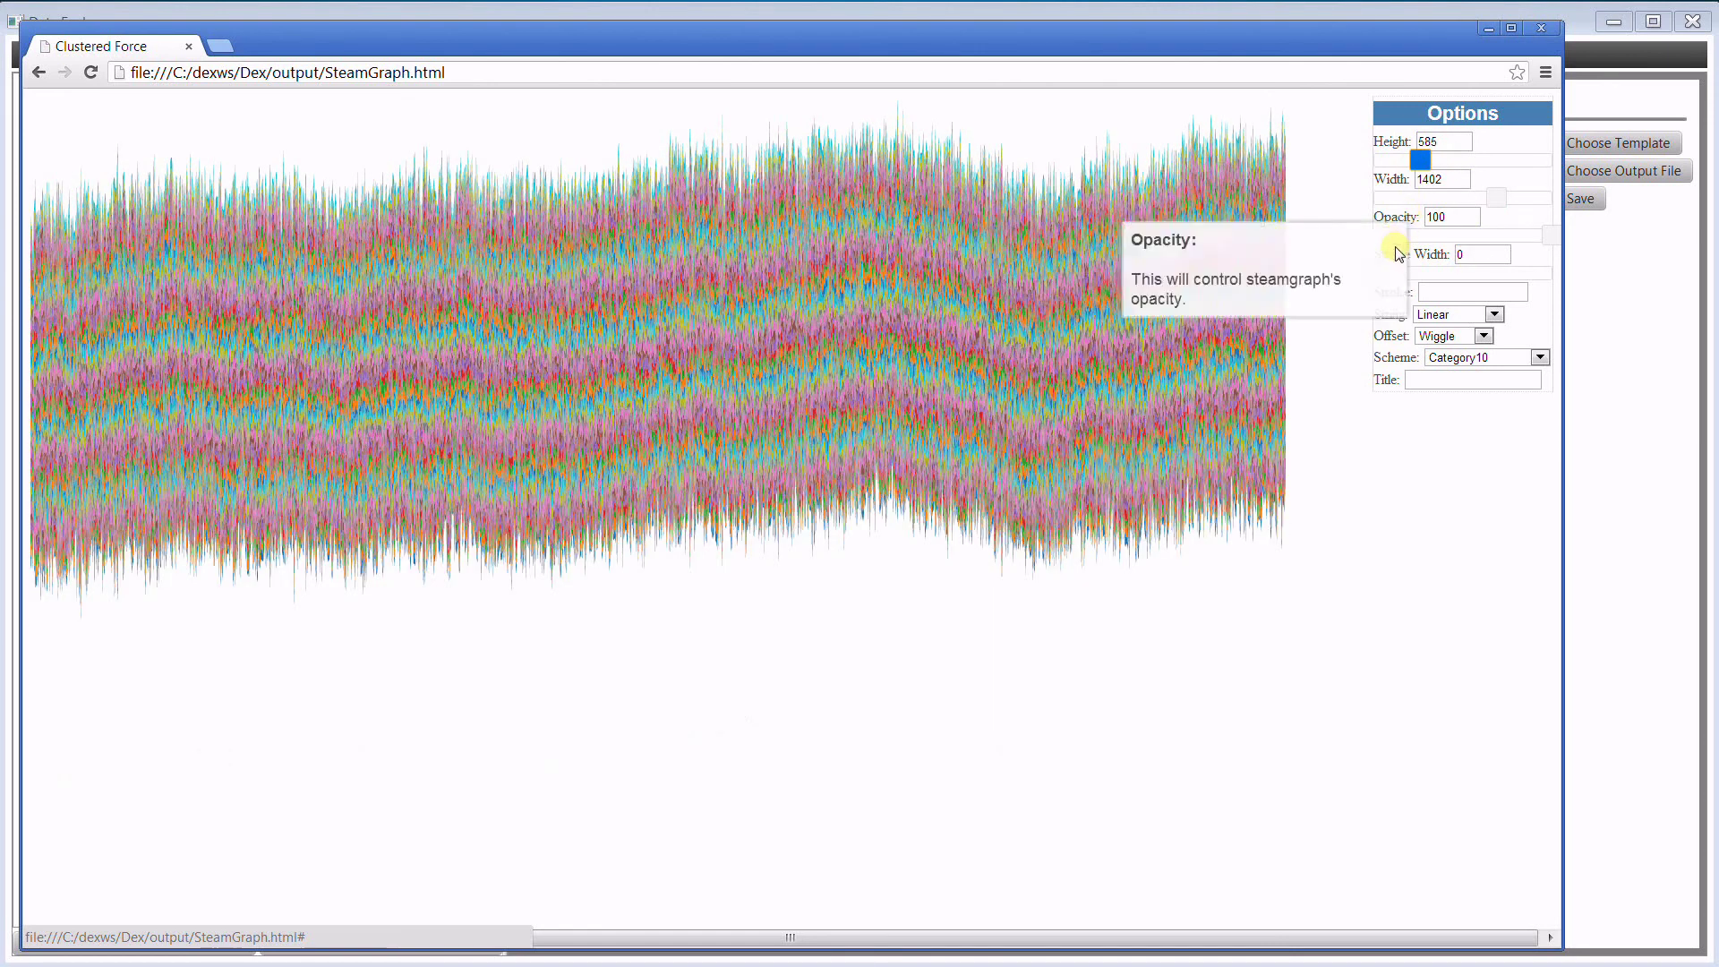
Try a stroke width of 1 on the random-data stream graph and reset it to 0.
double_click(1473, 256)
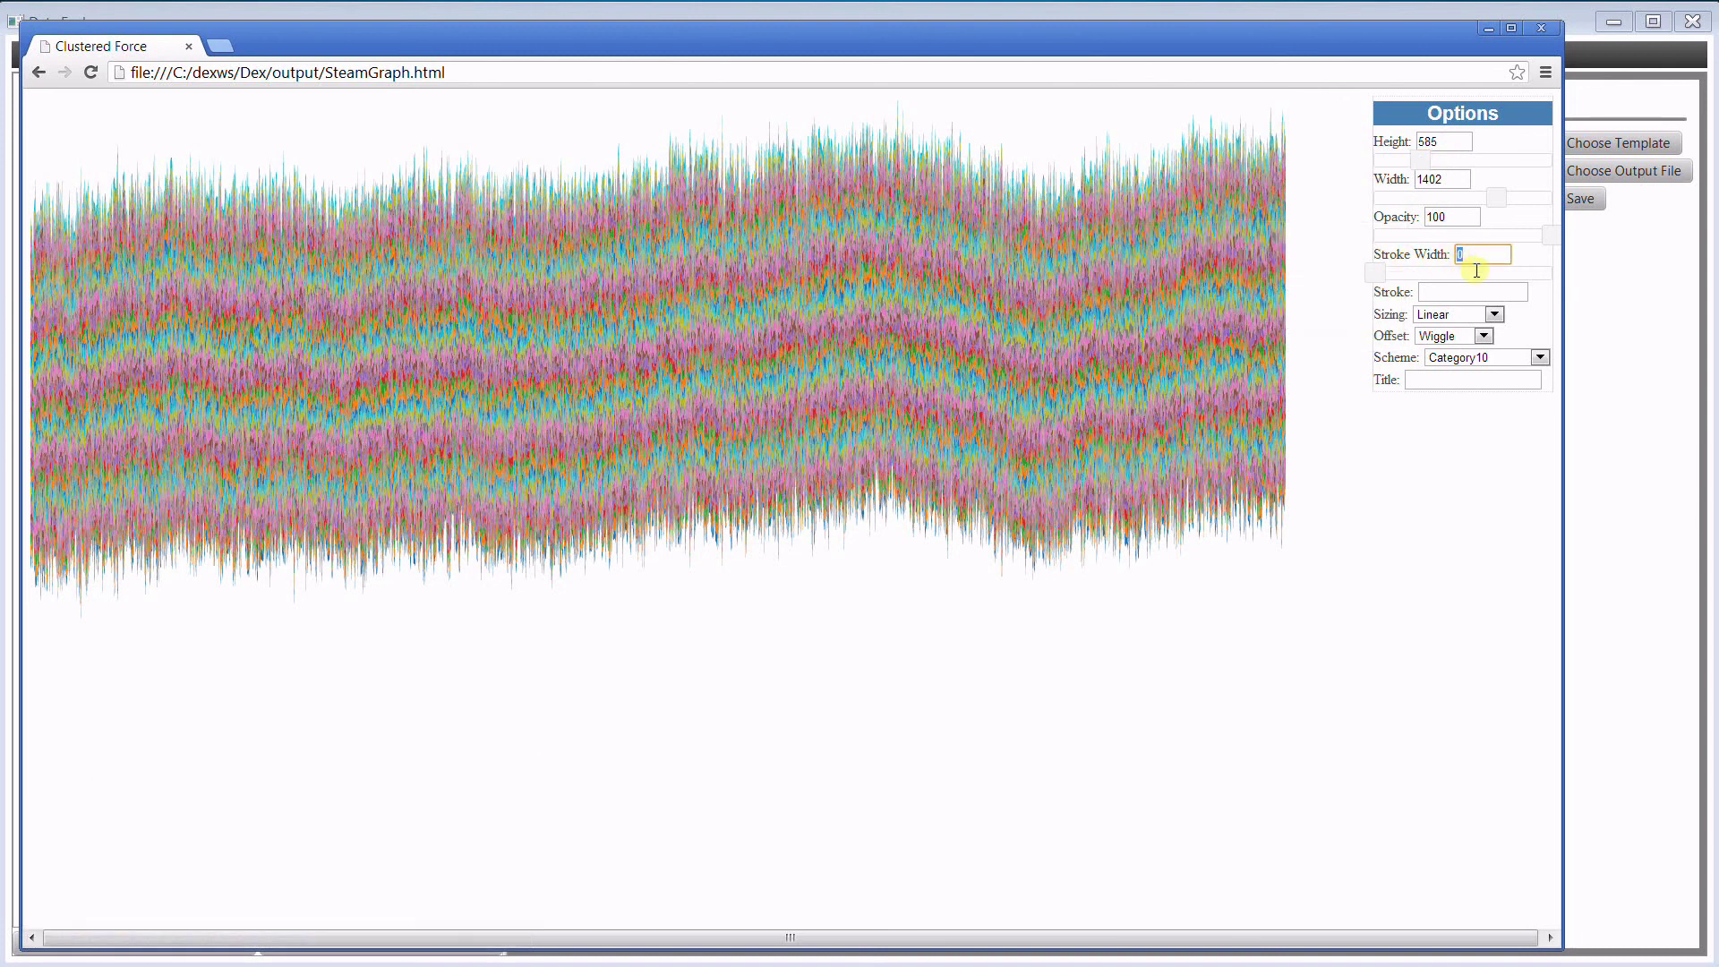
text(1)
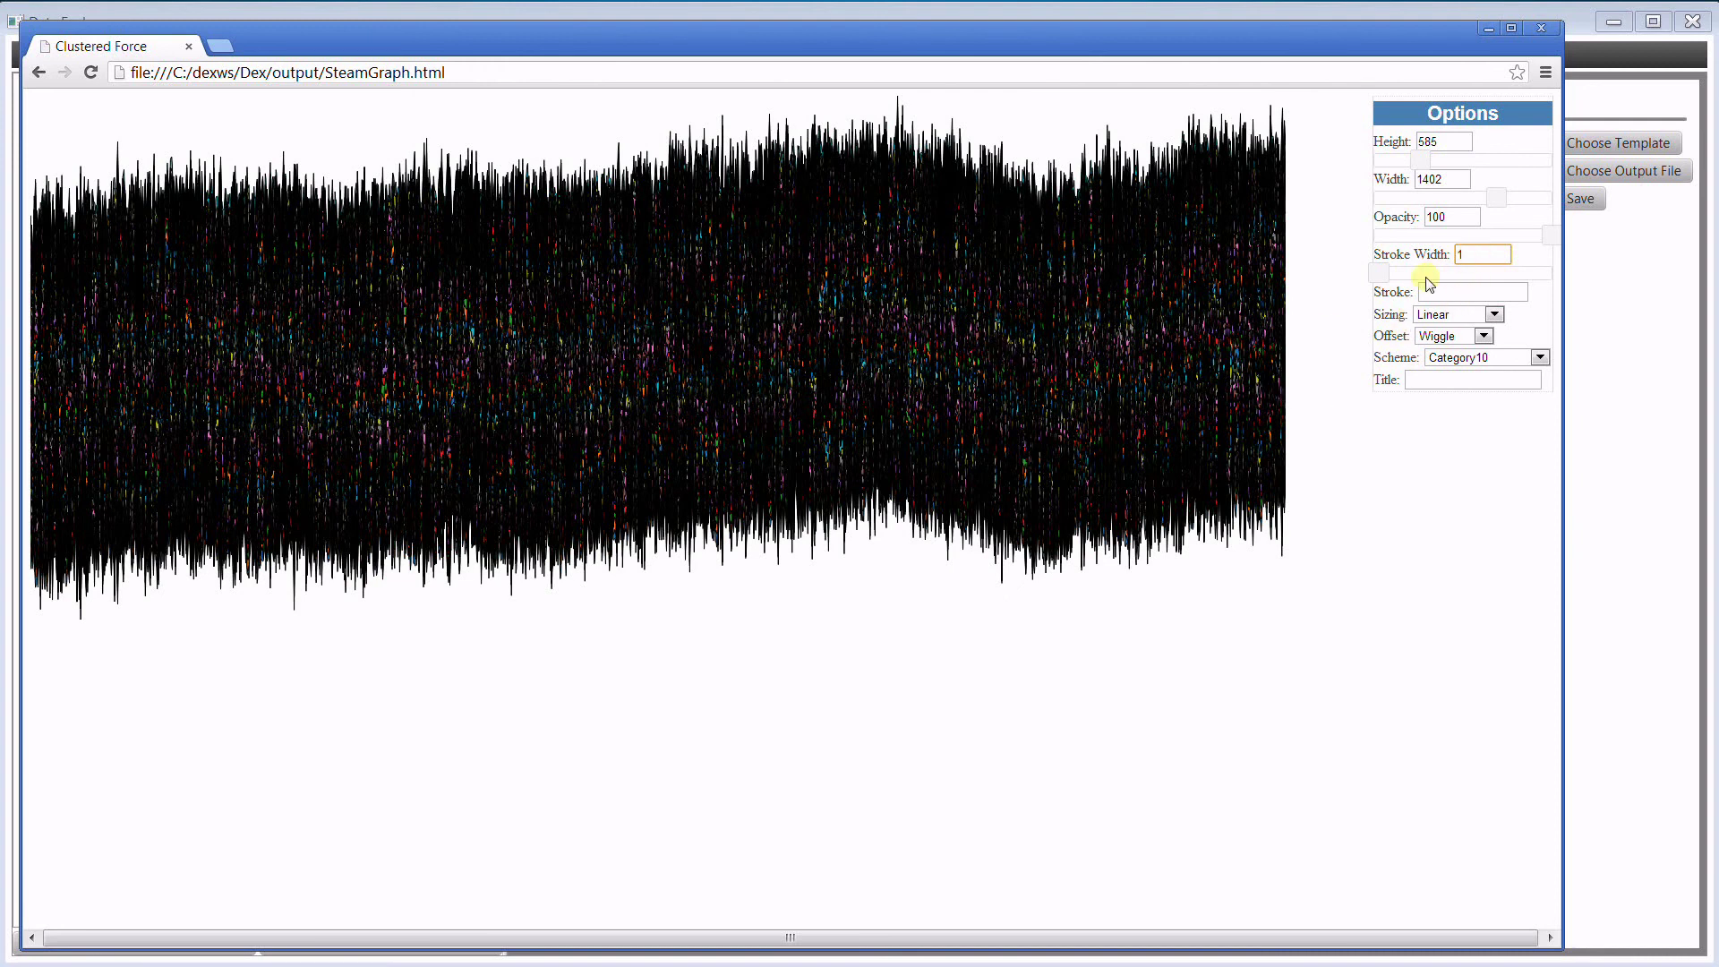
click(1389, 274)
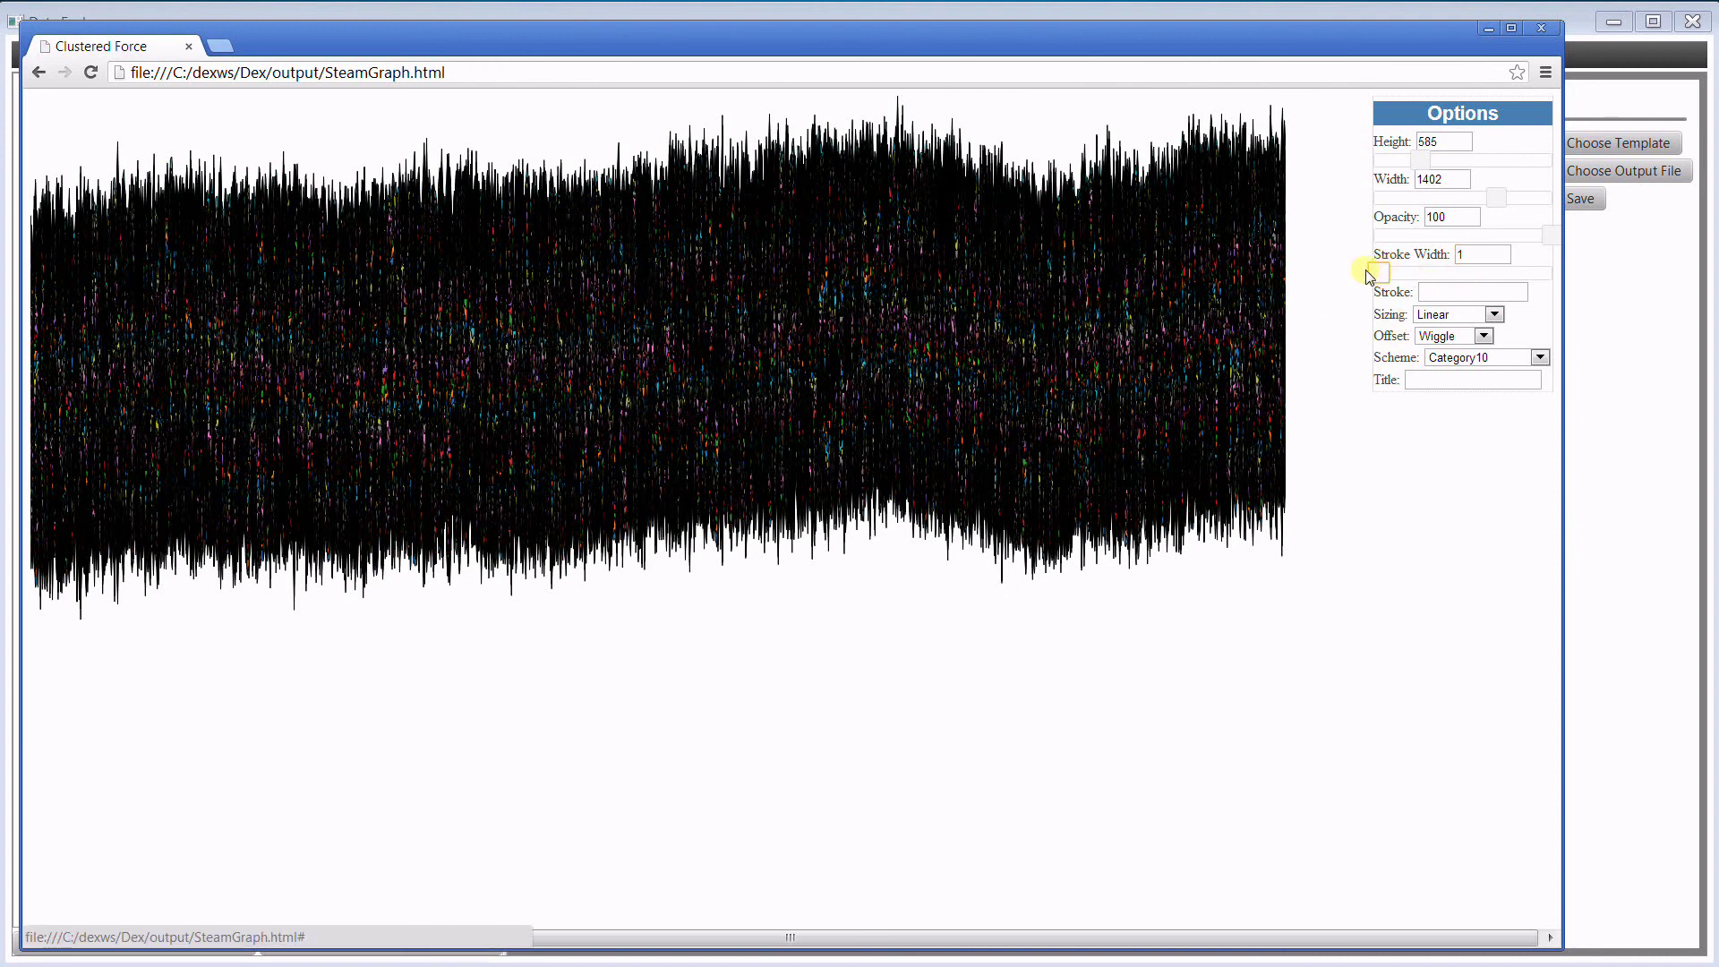
click(1368, 275)
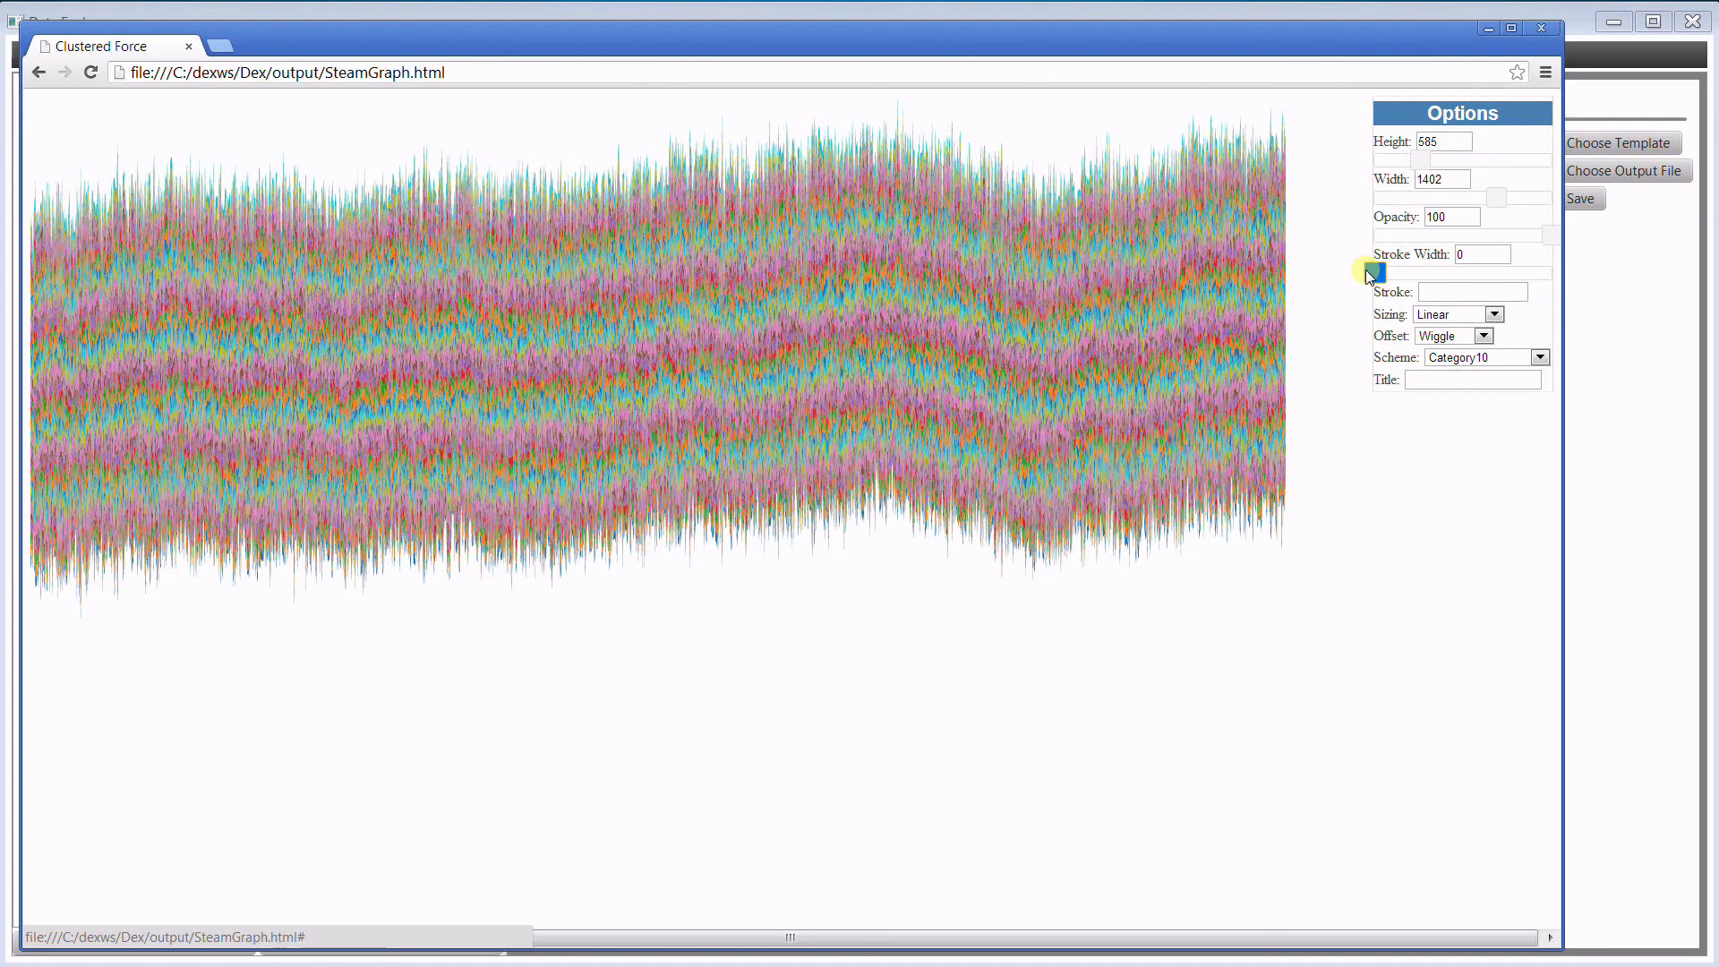
Minimize the Chrome window to return to the WebDriver task in Data Explorer.
click(1489, 28)
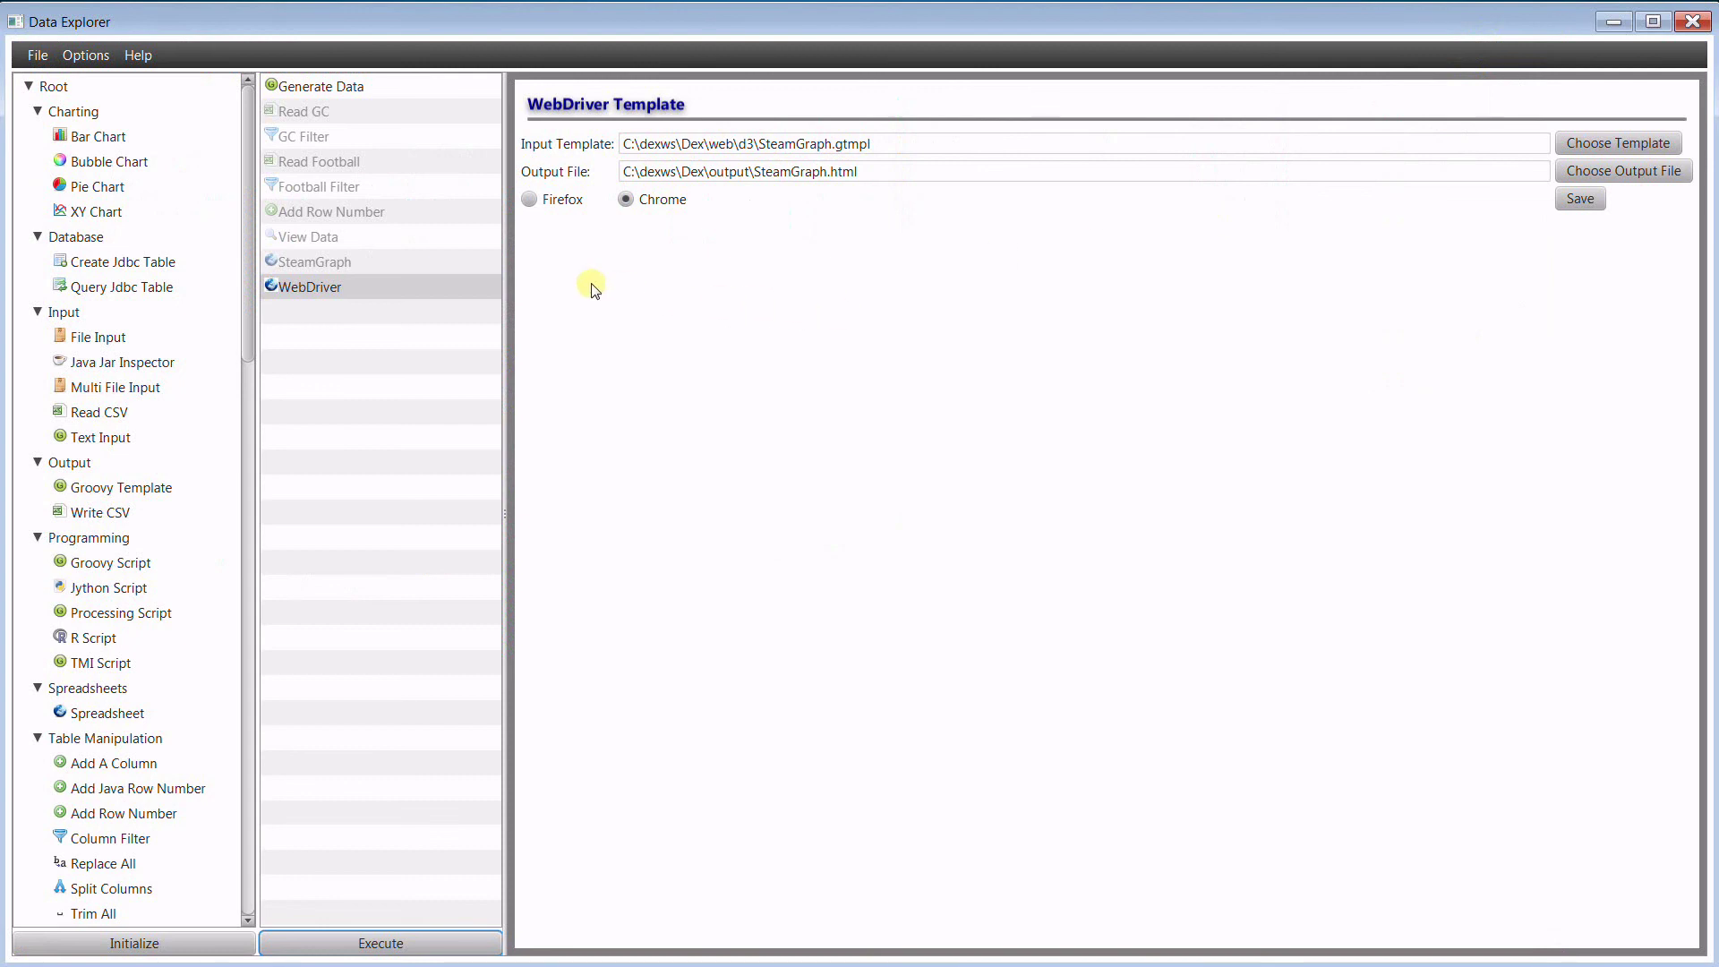